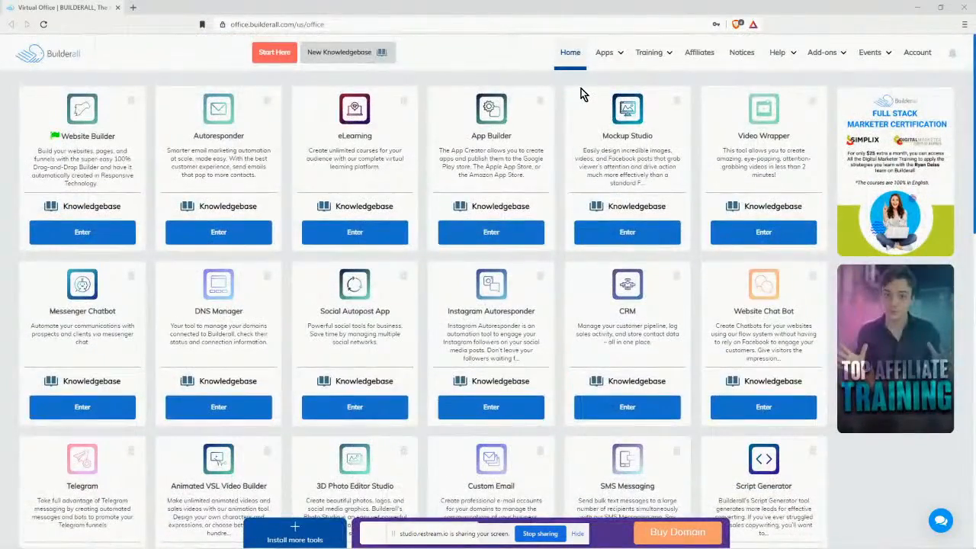
# Launch the eLearning builder from the Builders section of the Apps menu.
pyautogui.moveTo(617, 54)
pyautogui.scroll(-5, 619, 314)
pyautogui.scroll(5, 619, 315)
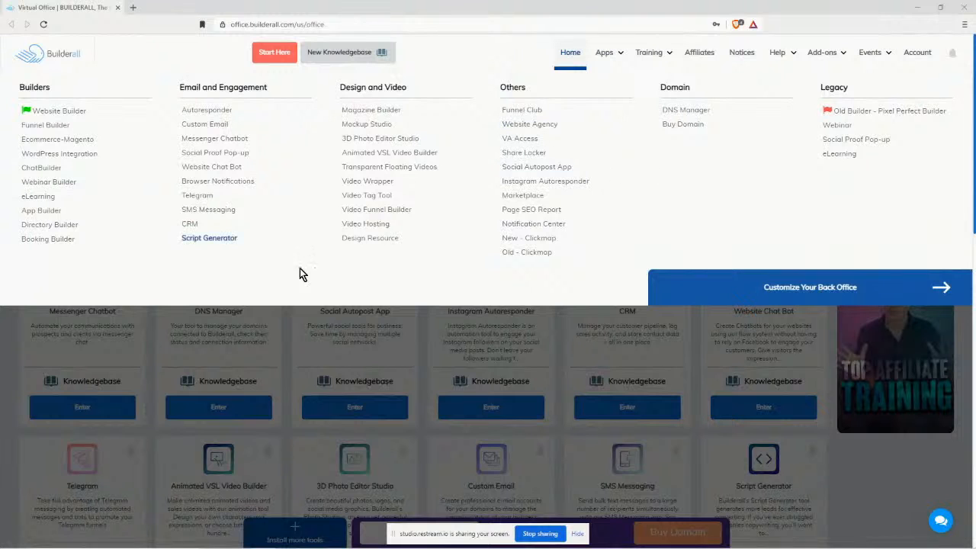
pyautogui.click(29, 197)
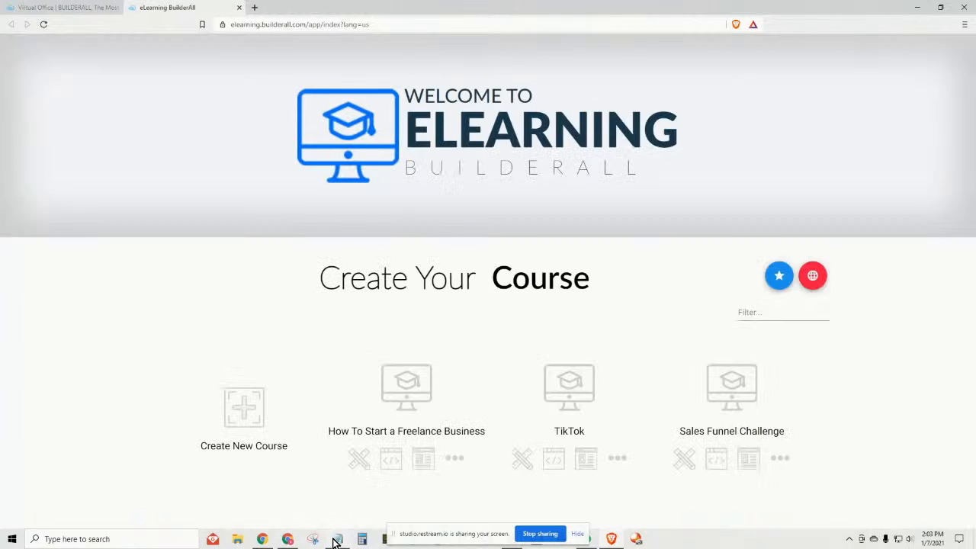
pyautogui.click(327, 467)
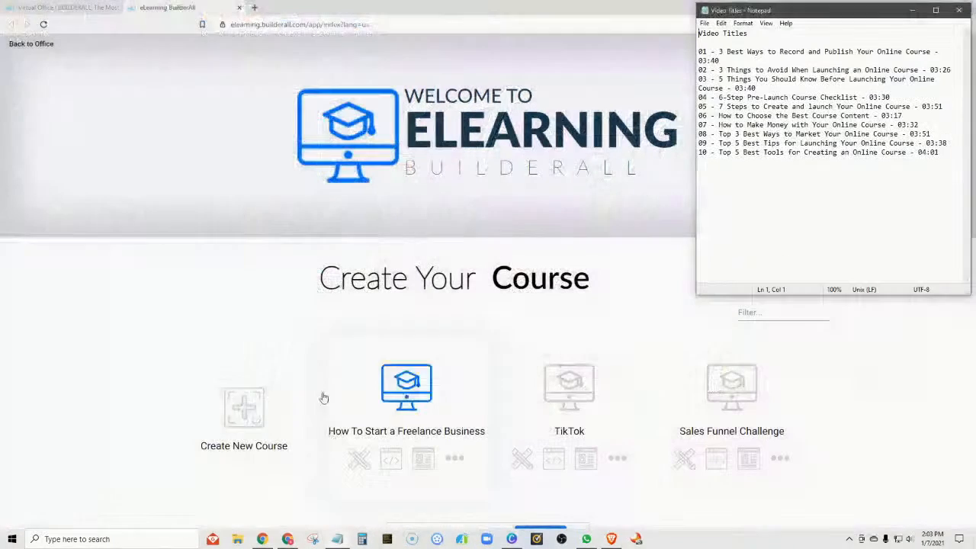
pyautogui.moveTo(833, 10); pyautogui.dragTo(217, 46)
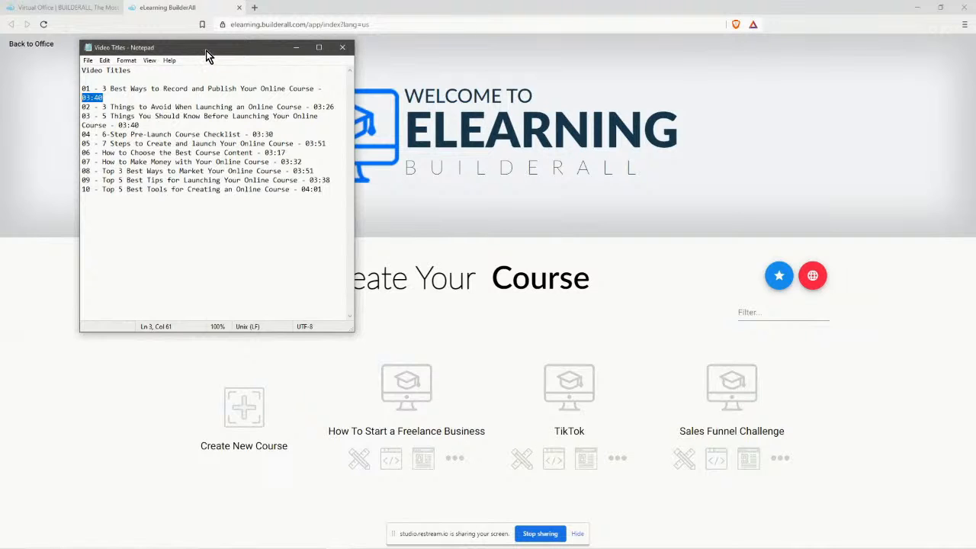
pyautogui.moveTo(206, 51); pyautogui.dragTo(344, 87)
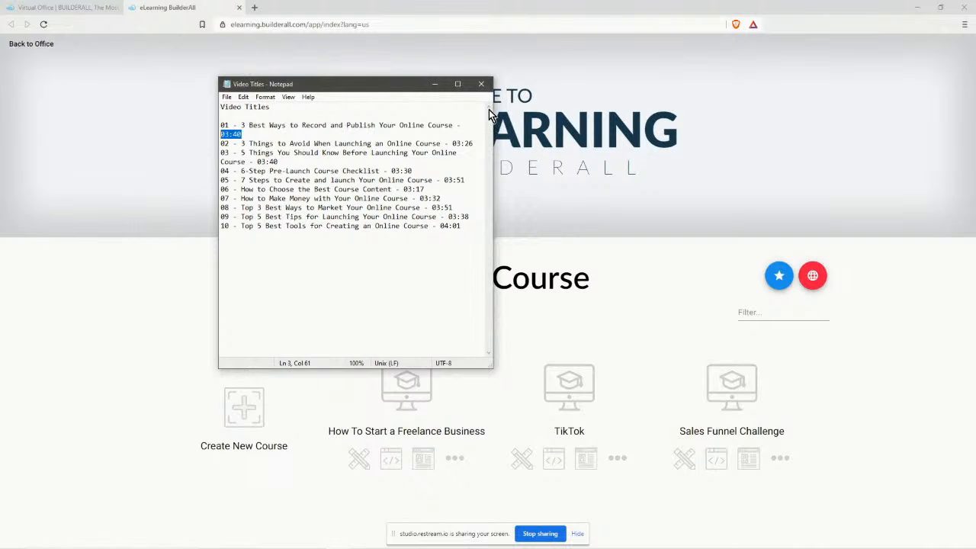
pyautogui.click(433, 85)
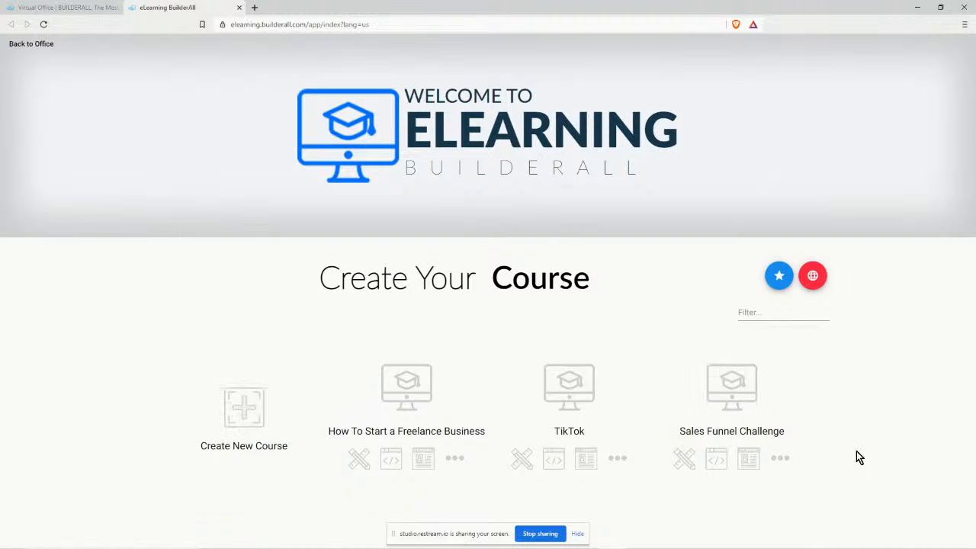
# Start a new course and begin typing its name in the Course name field.
pyautogui.click(243, 415)
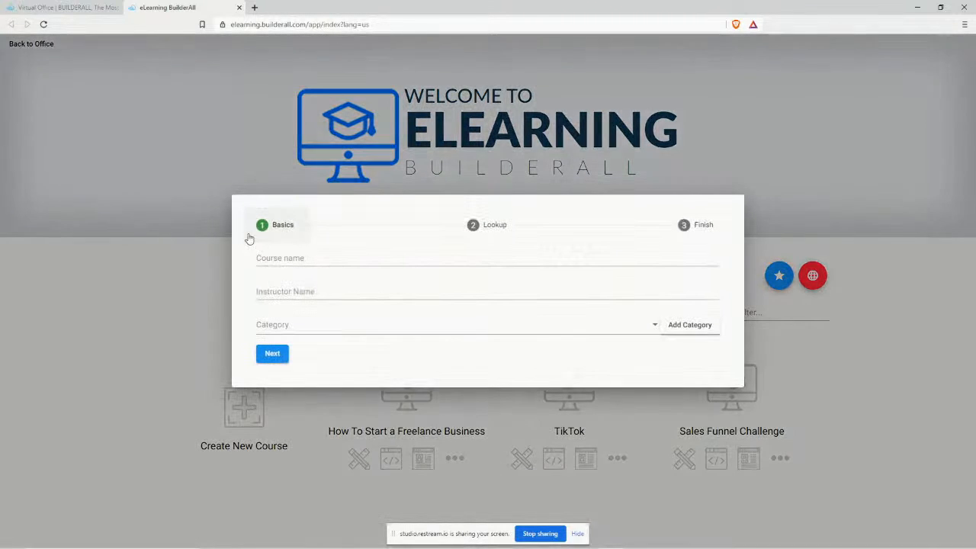
pyautogui.click(290, 257)
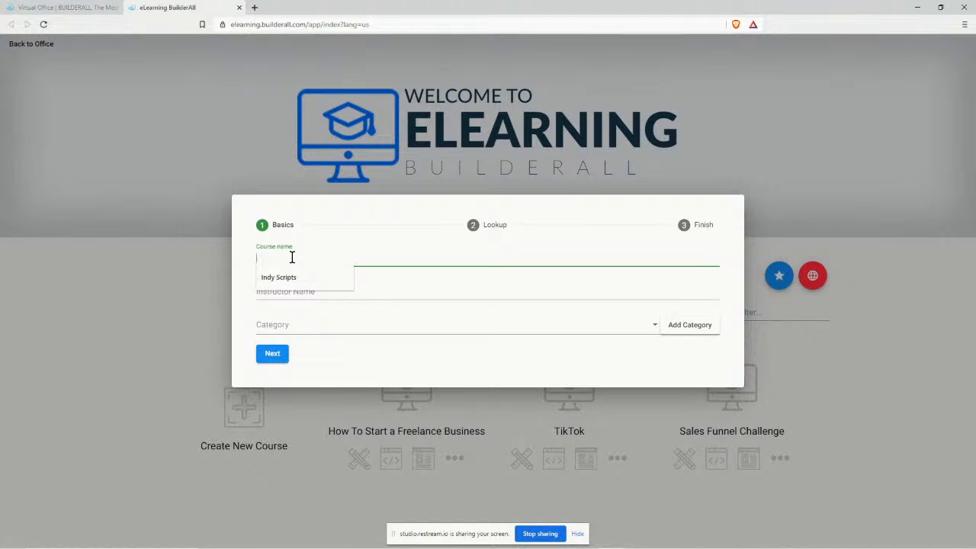
pyautogui.write('P')
# Search My Drive for 'plr' in File Explorer, open the PLR folder, then minimize Explorer.
pyautogui.moveTo(263, 546)
pyautogui.click(233, 535)
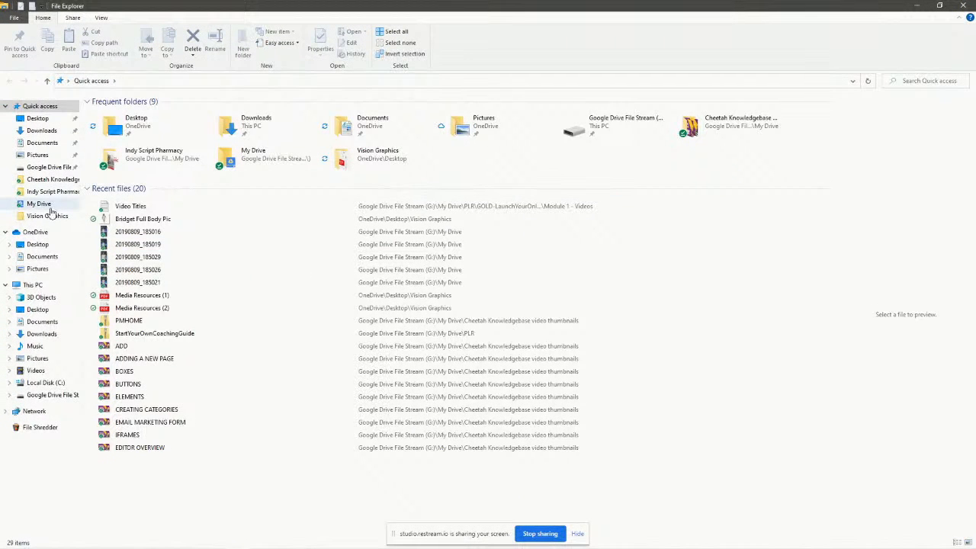
pyautogui.click(34, 203)
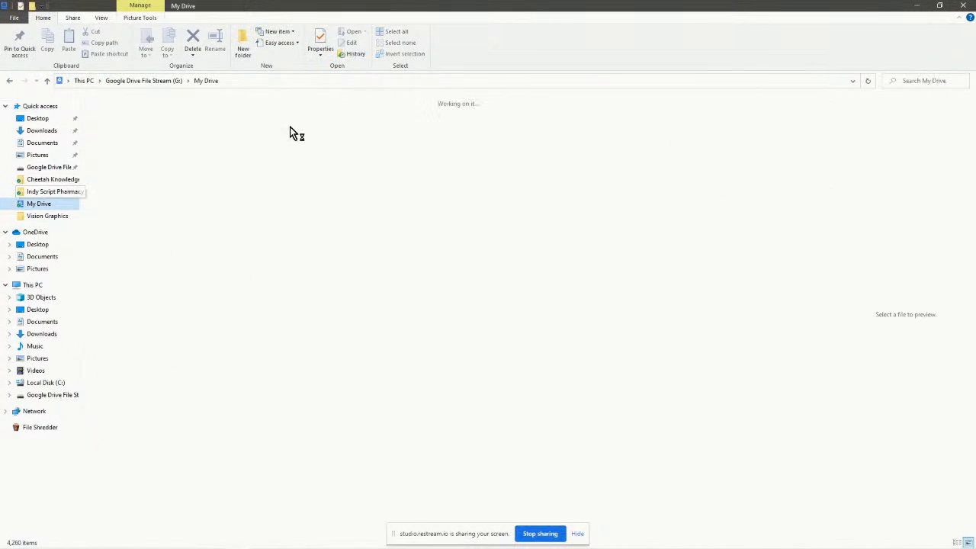
pyautogui.click(919, 81)
pyautogui.write('plr')
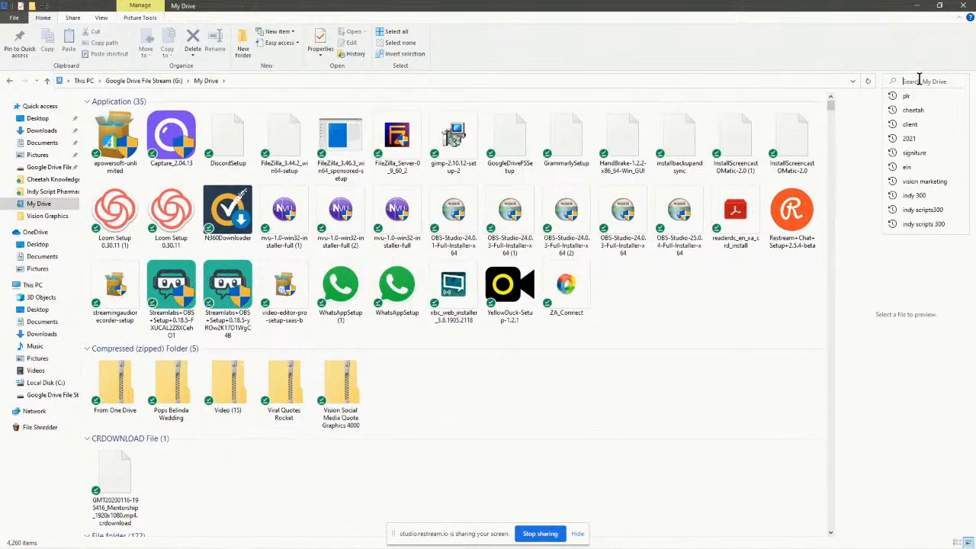
pyautogui.press('Return')
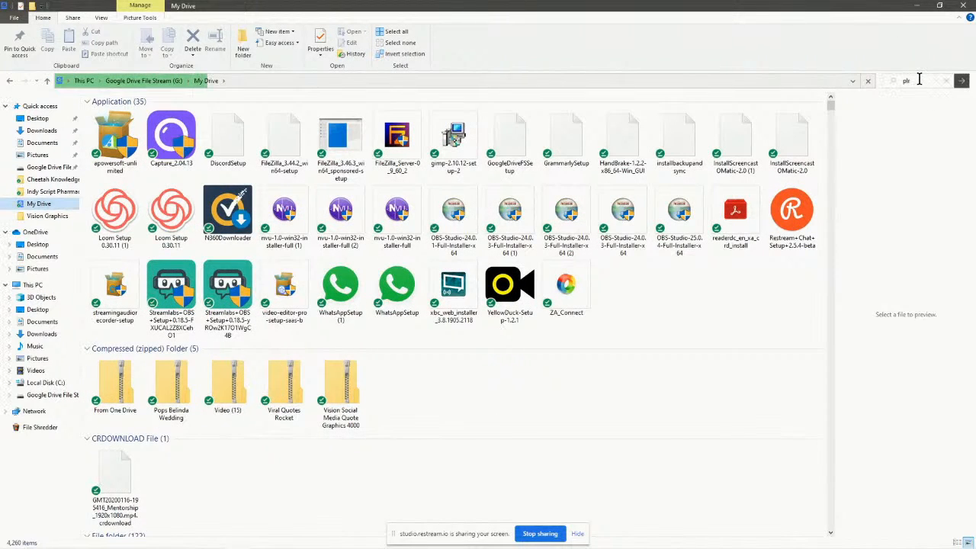
pyautogui.doubleClick(110, 120)
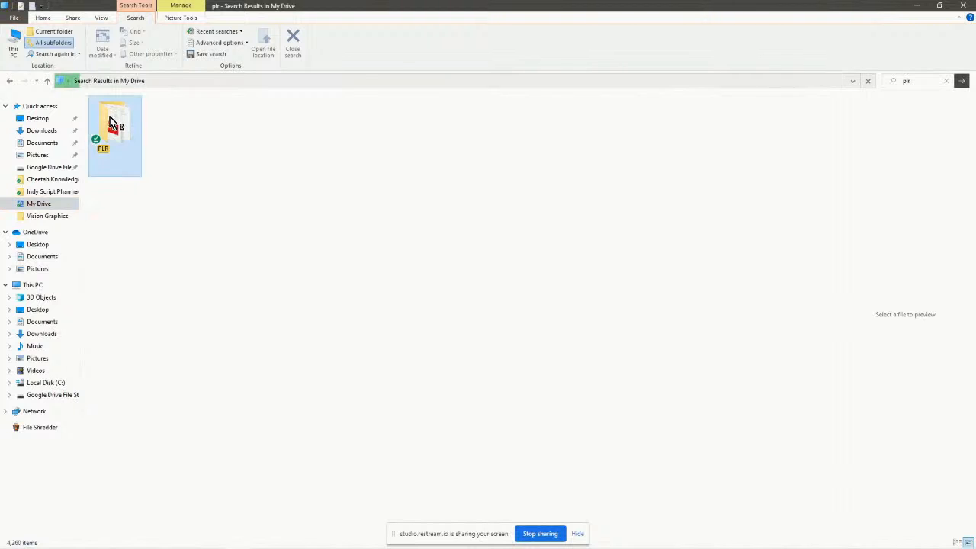
pyautogui.scroll(-1, 166, 258)
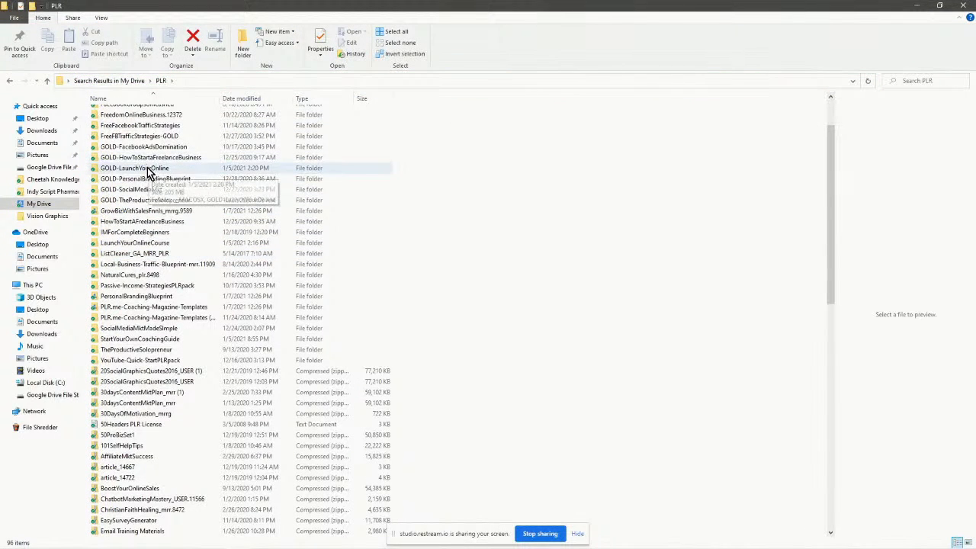
pyautogui.click(913, 9)
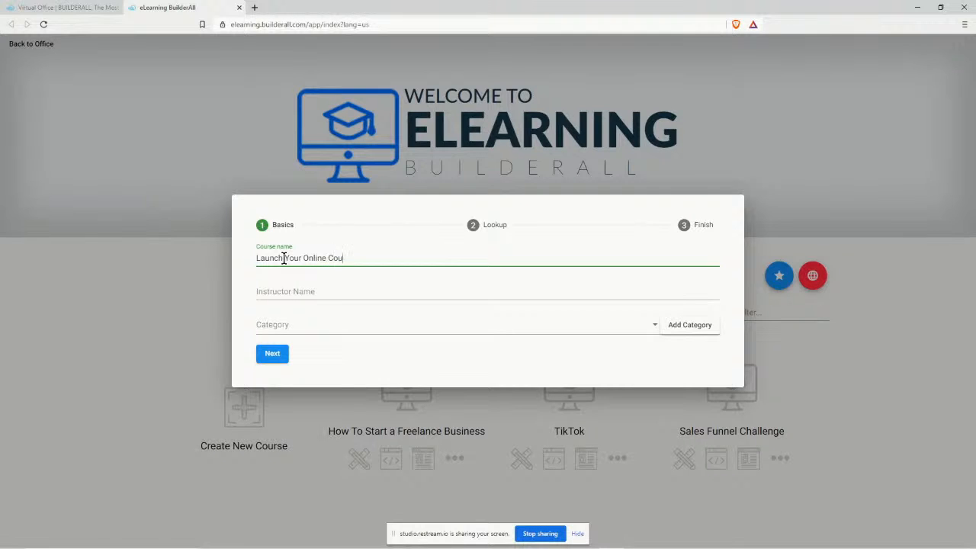
# Enter the instructor's name, pick the Business & Management category, and continue to the icon step.
pyautogui.click(293, 288)
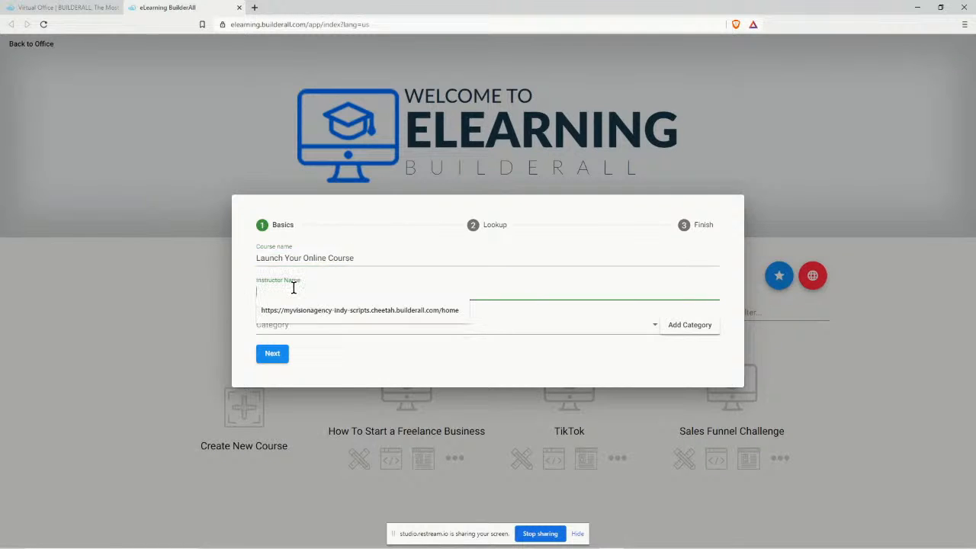
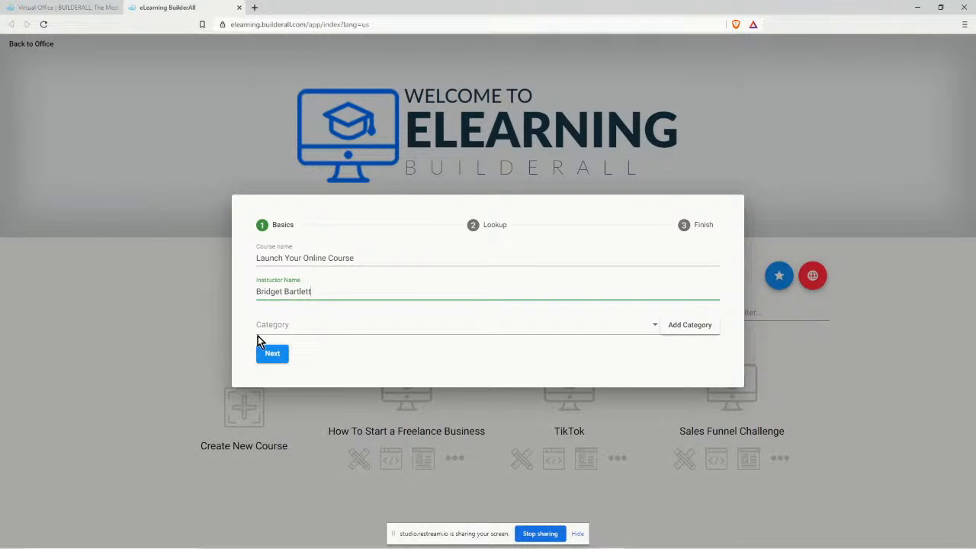
pyautogui.click(301, 328)
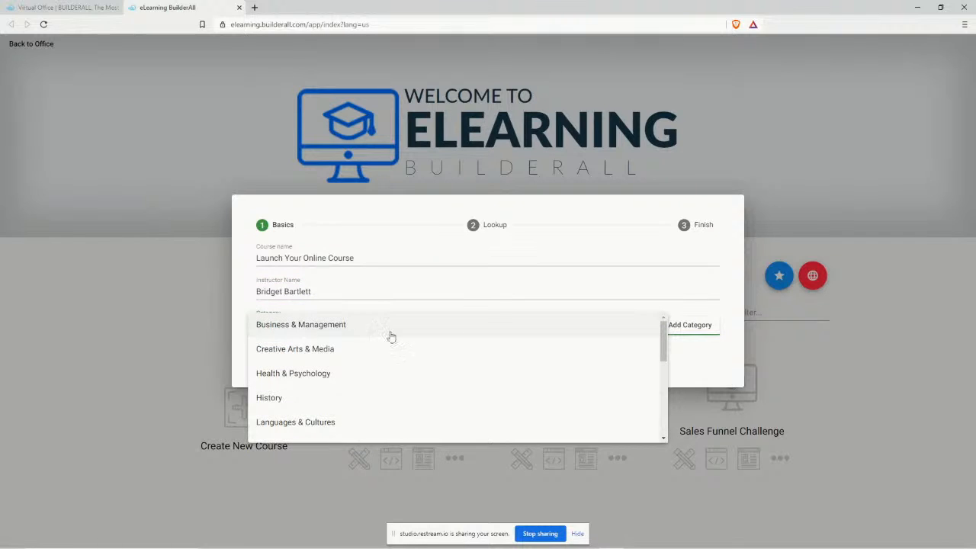
pyautogui.scroll(-5, 372, 378)
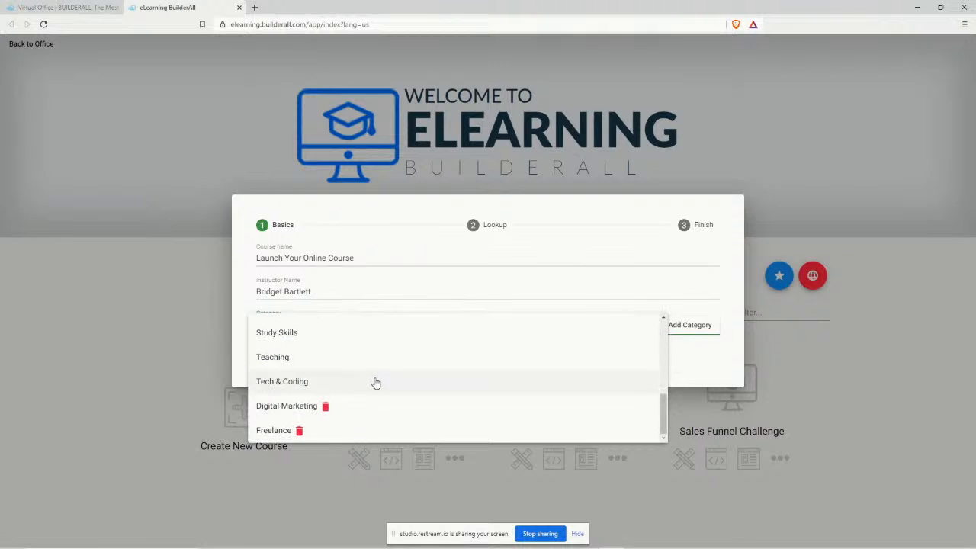
pyautogui.scroll(5, 378, 391)
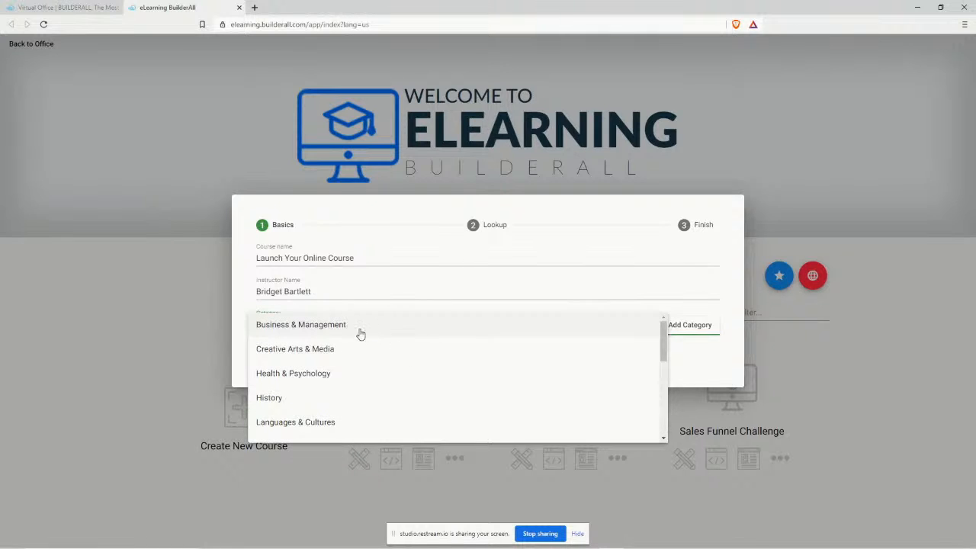
pyautogui.click(343, 326)
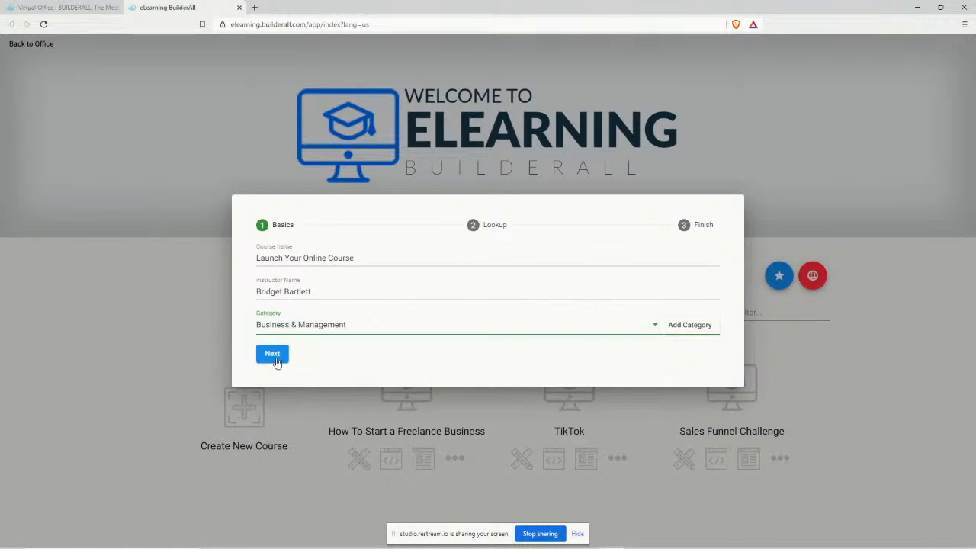
pyautogui.click(273, 354)
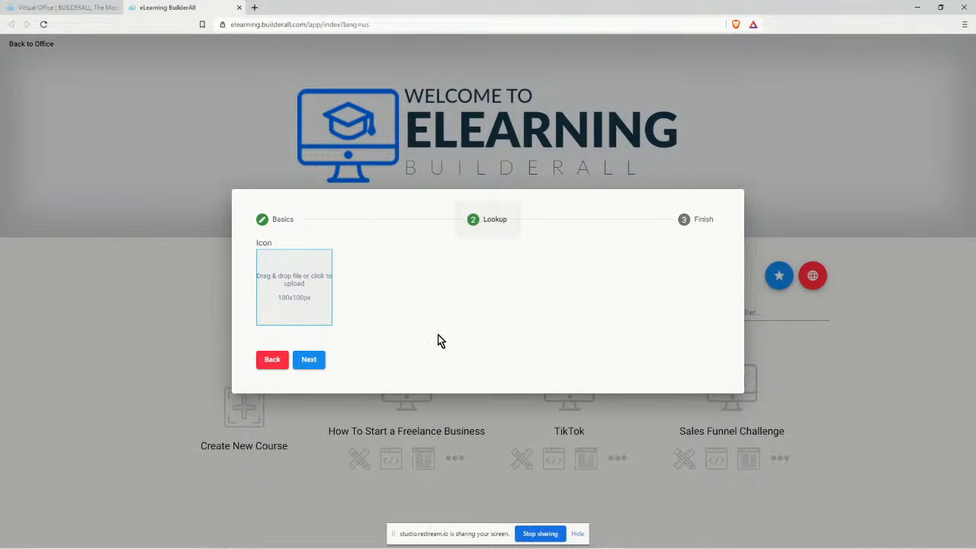
# Close the open Canva photo design and return to the Canva home page.
pyautogui.moveTo(520, 547)
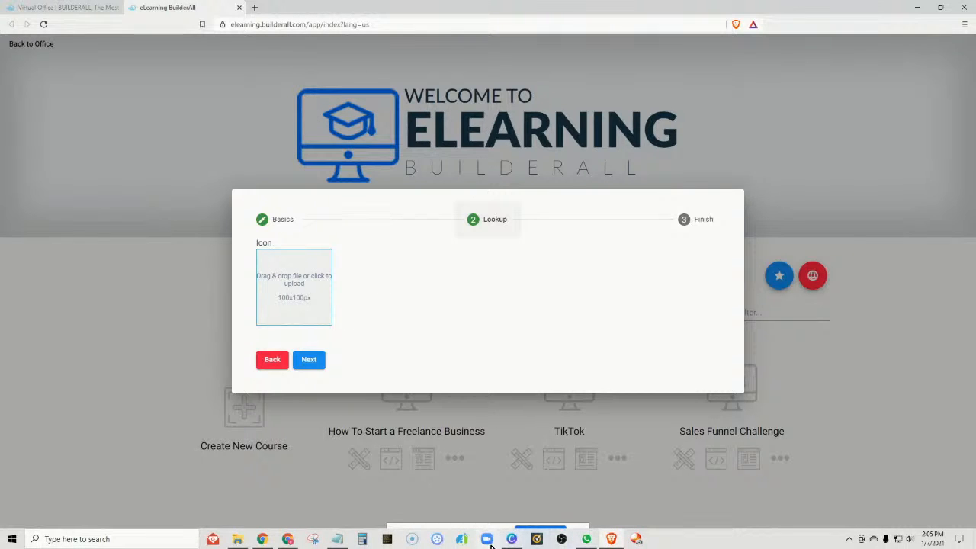
pyautogui.click(514, 540)
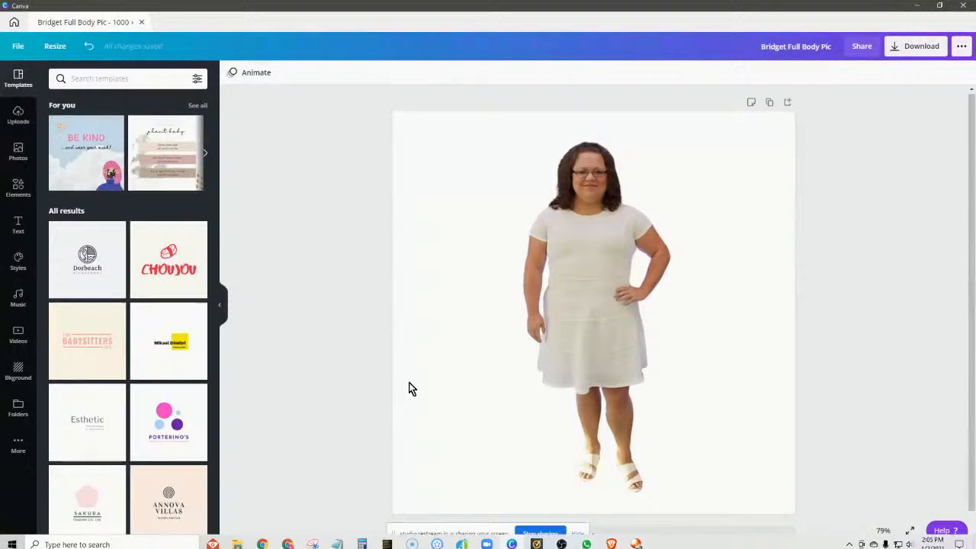
pyautogui.click(141, 22)
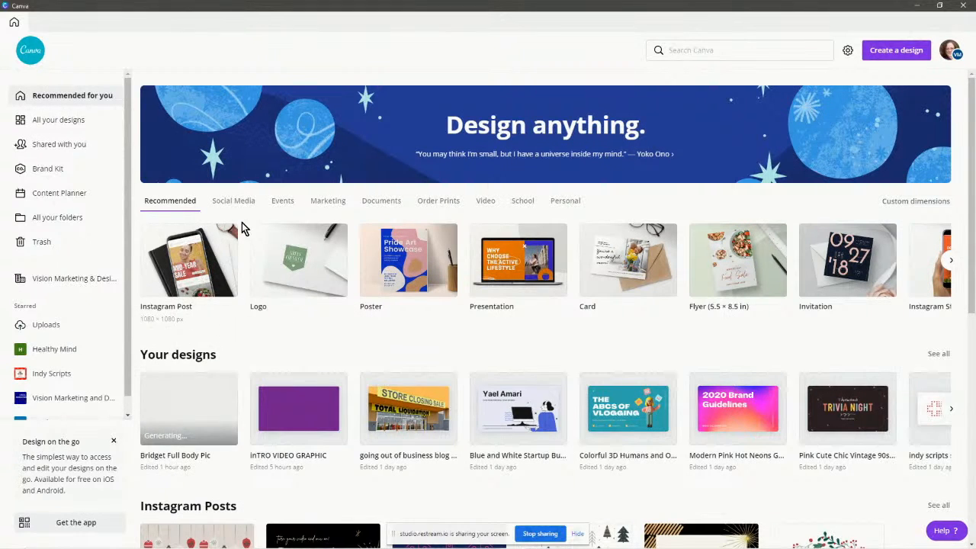
# Create a custom-size Canva design of 100 × 100 px.
pyautogui.click(893, 51)
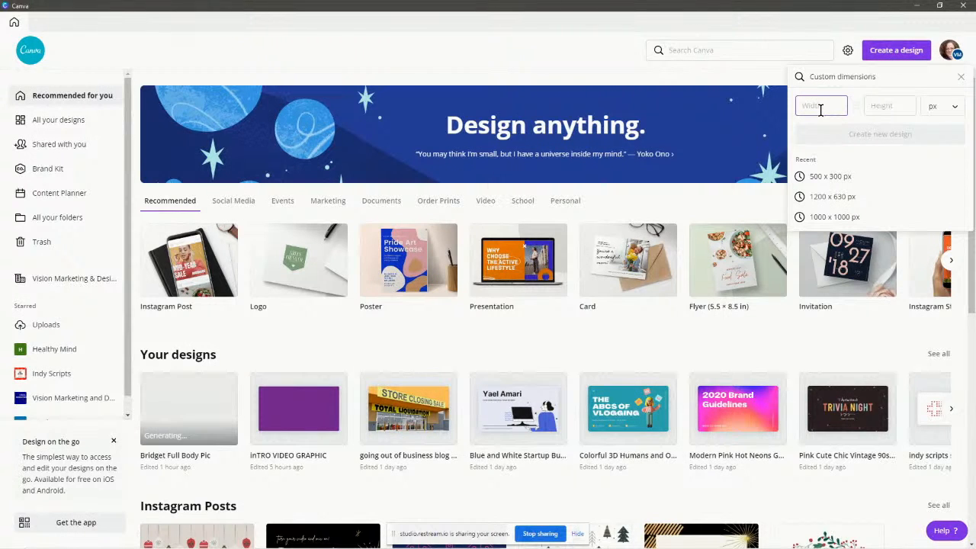
pyautogui.write('100')
pyautogui.click(893, 100)
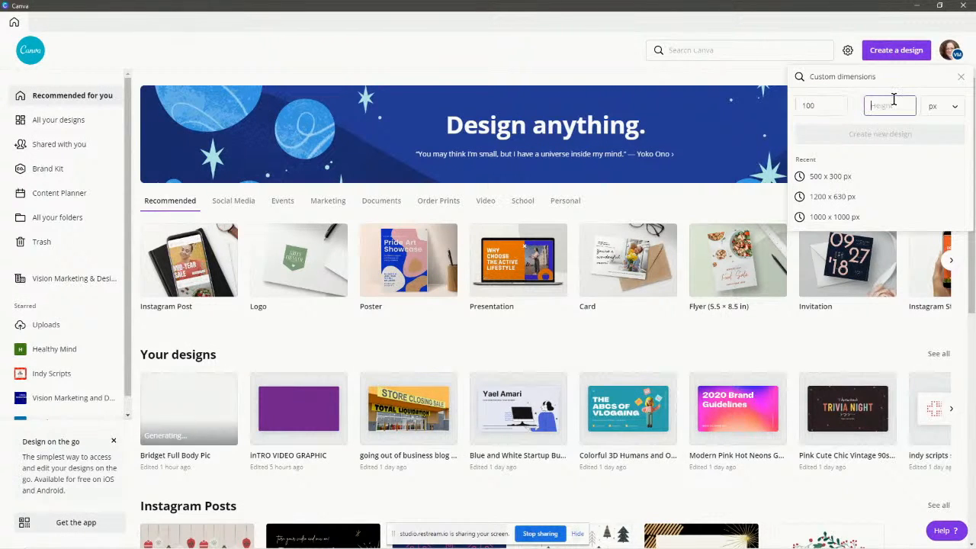
pyautogui.write('100')
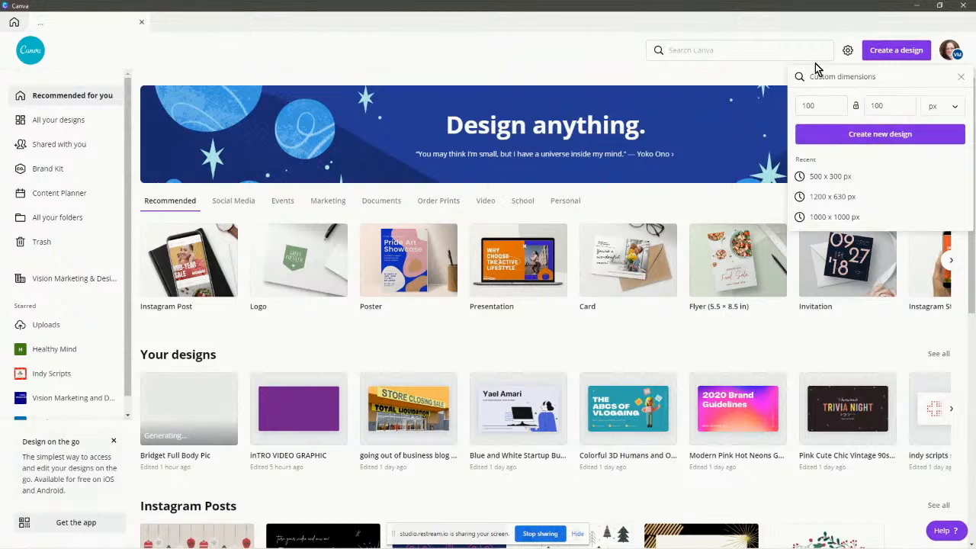
pyautogui.press('Return')
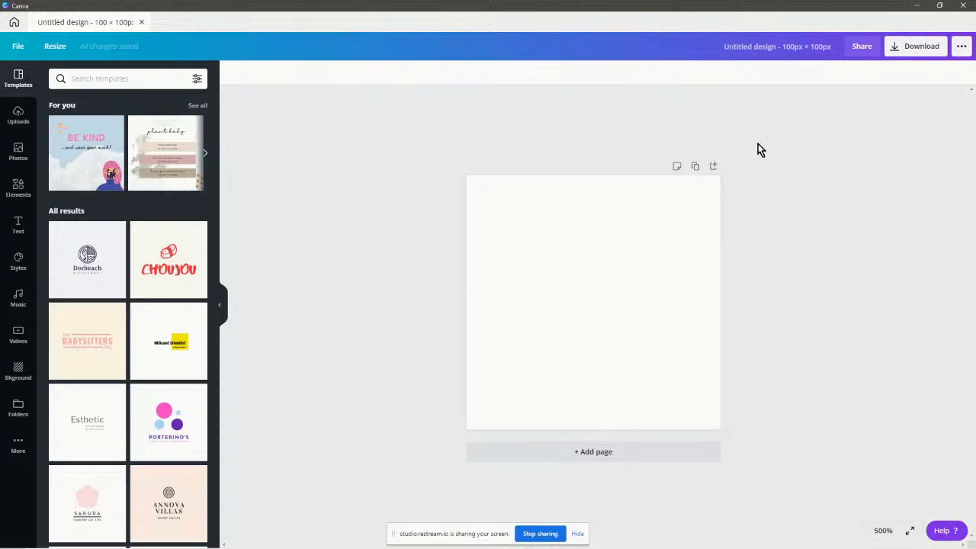
# Add the yellow lightbulb element and enlarge it to fill the canvas.
pyautogui.click(28, 197)
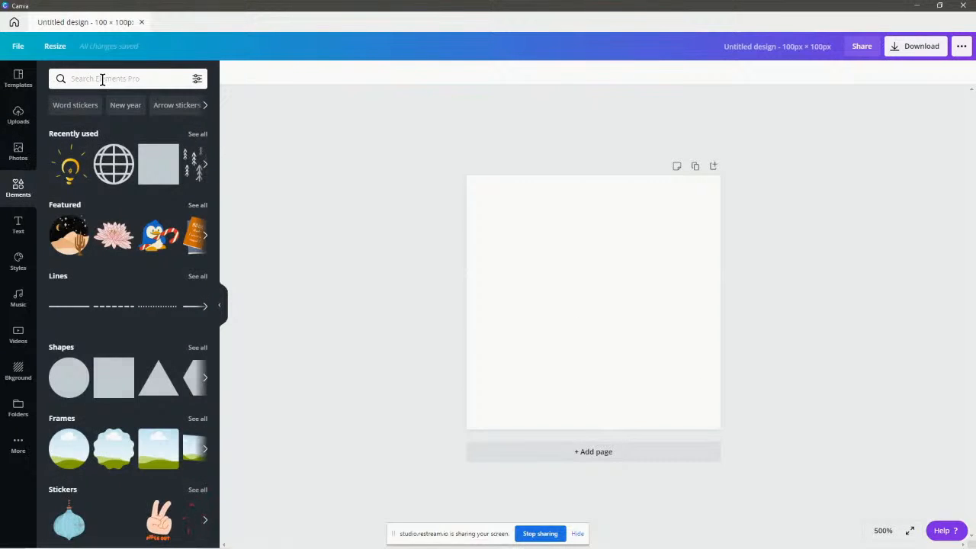
pyautogui.click(102, 80)
pyautogui.click(374, 74)
pyautogui.click(69, 164)
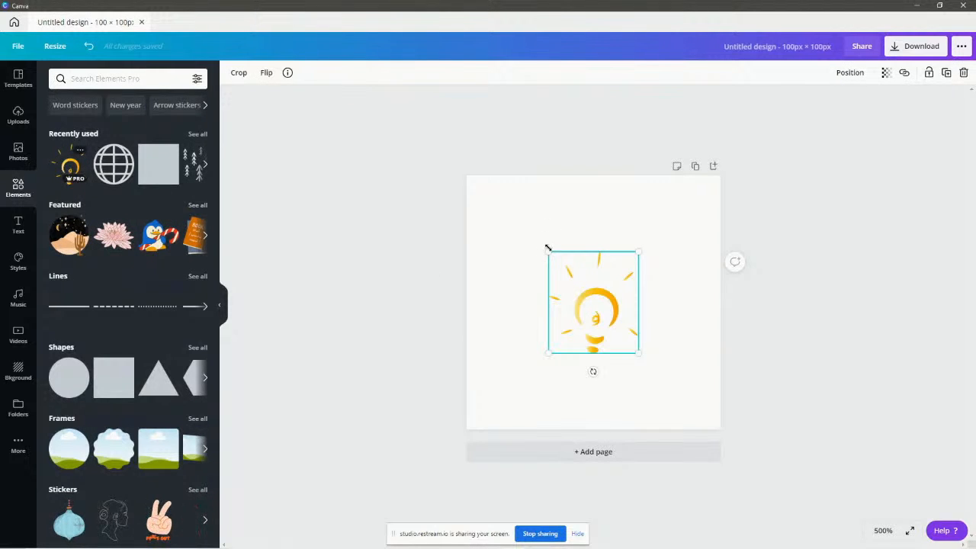
pyautogui.moveTo(547, 249); pyautogui.dragTo(468, 192)
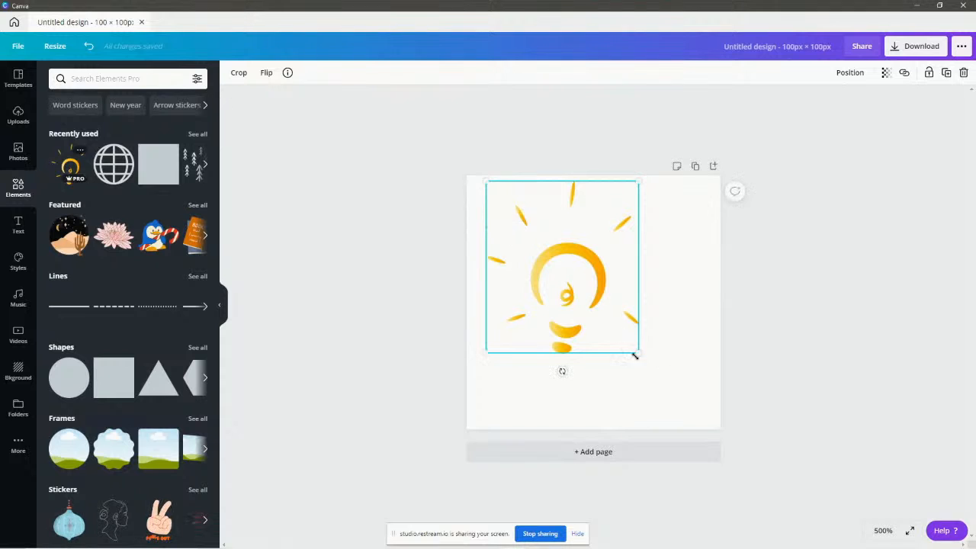
pyautogui.moveTo(637, 353); pyautogui.dragTo(703, 403)
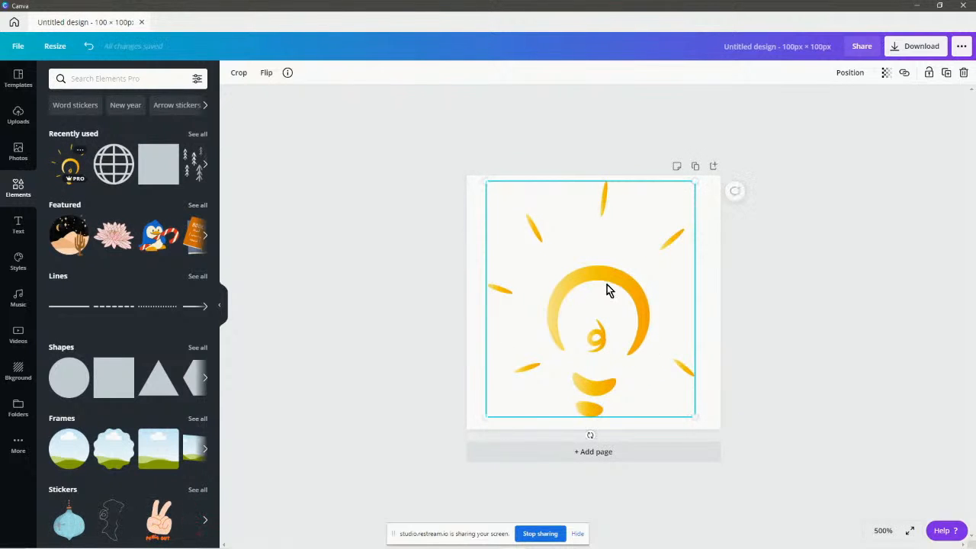
pyautogui.moveTo(573, 286)
pyautogui.mouseDown()
pyautogui.moveTo(572, 297)
pyautogui.moveTo(575, 288)
pyautogui.mouseUp()
# Search the element library for 'course'.
pyautogui.click(119, 79)
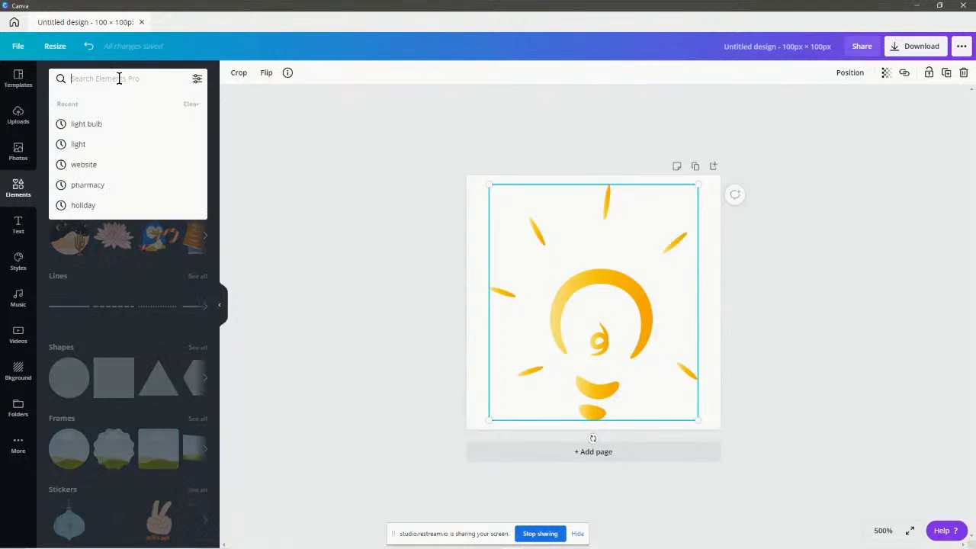
pyautogui.write('course')
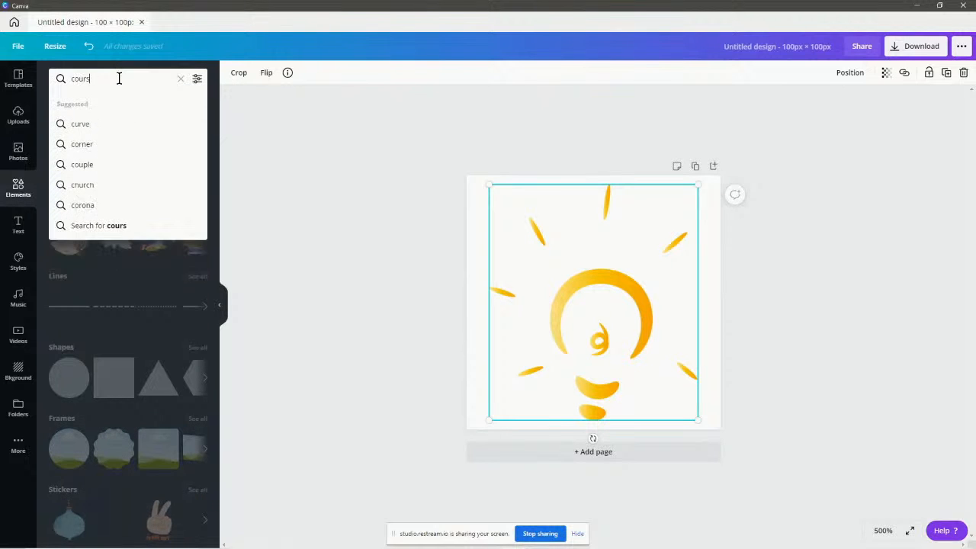
pyautogui.press('Return')
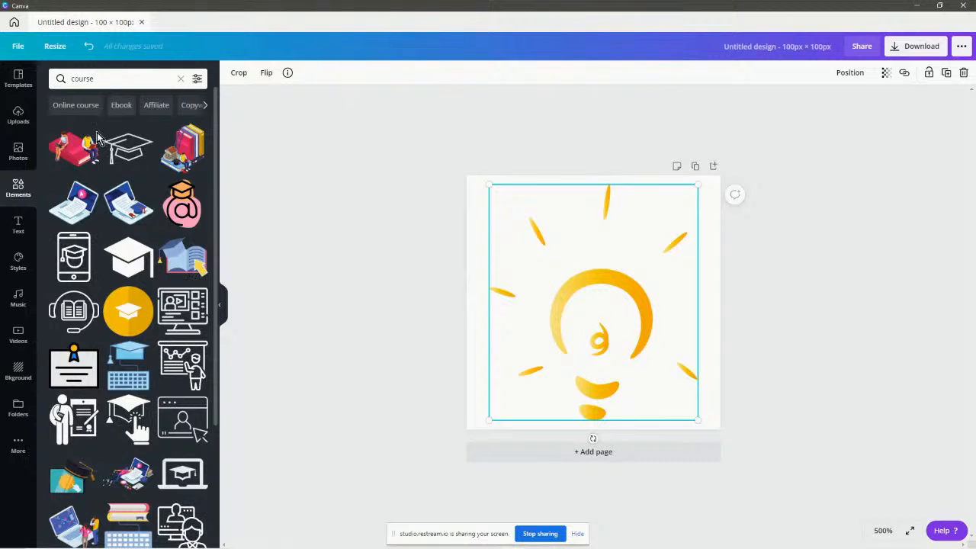
# Rename the design to 'Course Logo'.
pyautogui.click(791, 279)
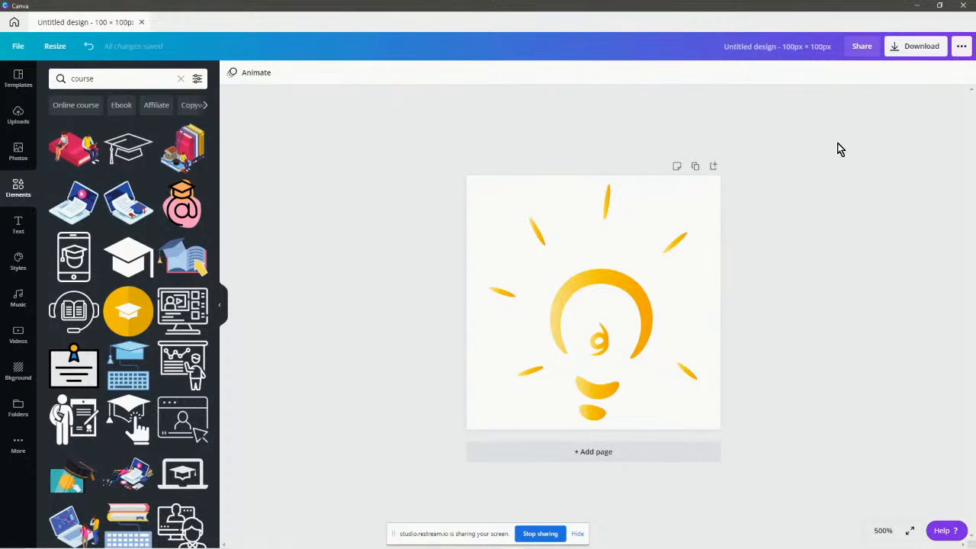
pyautogui.click(782, 51)
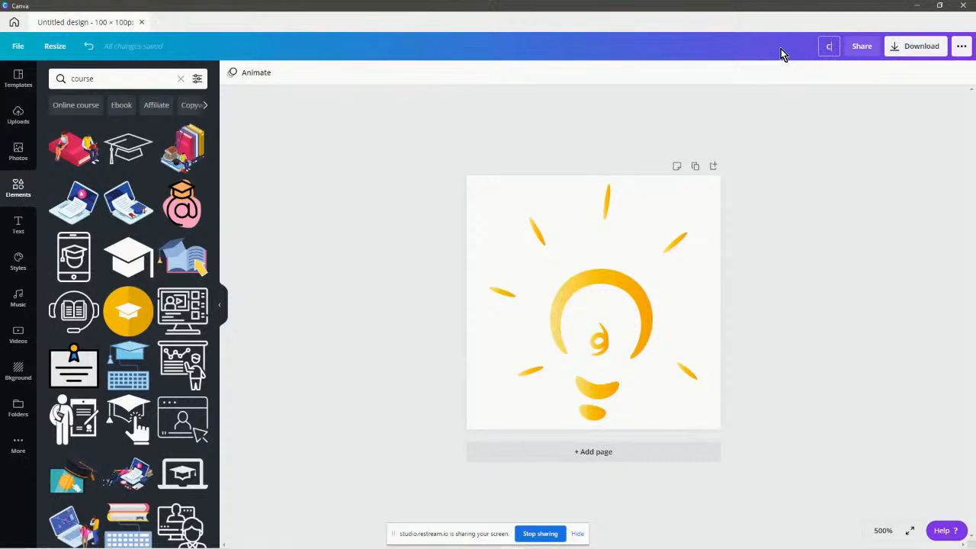
pyautogui.write('Course Logo')
pyautogui.click(793, 134)
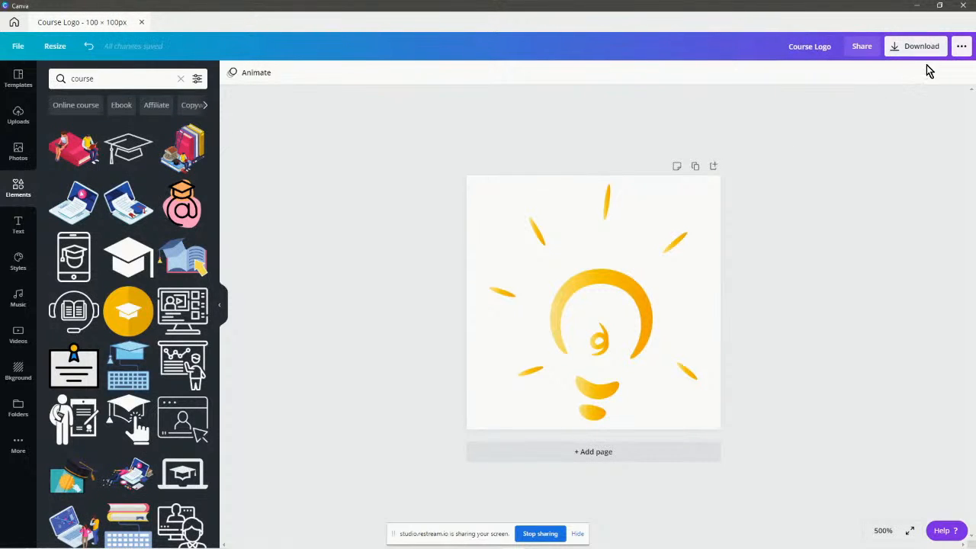
# Download the design as a PNG with a transparent background.
pyautogui.click(900, 48)
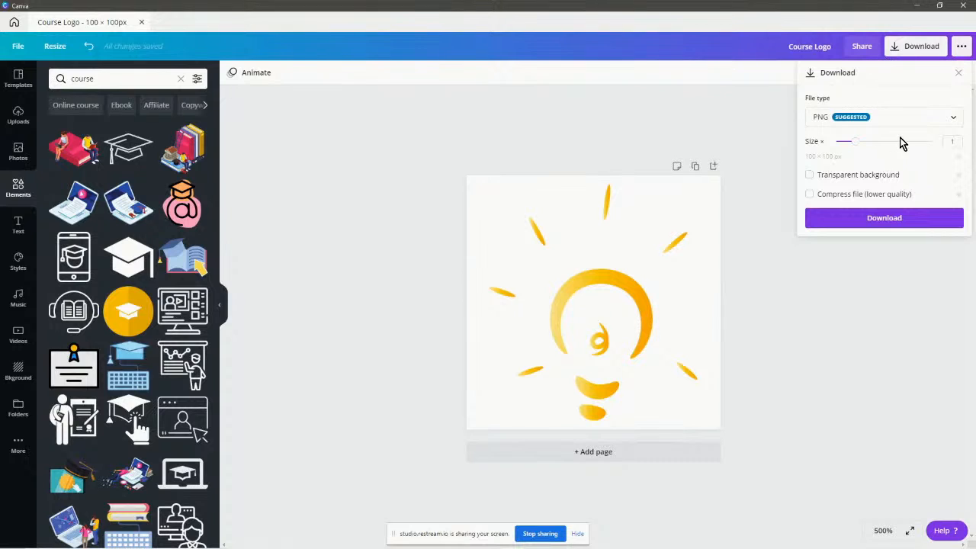
pyautogui.click(852, 122)
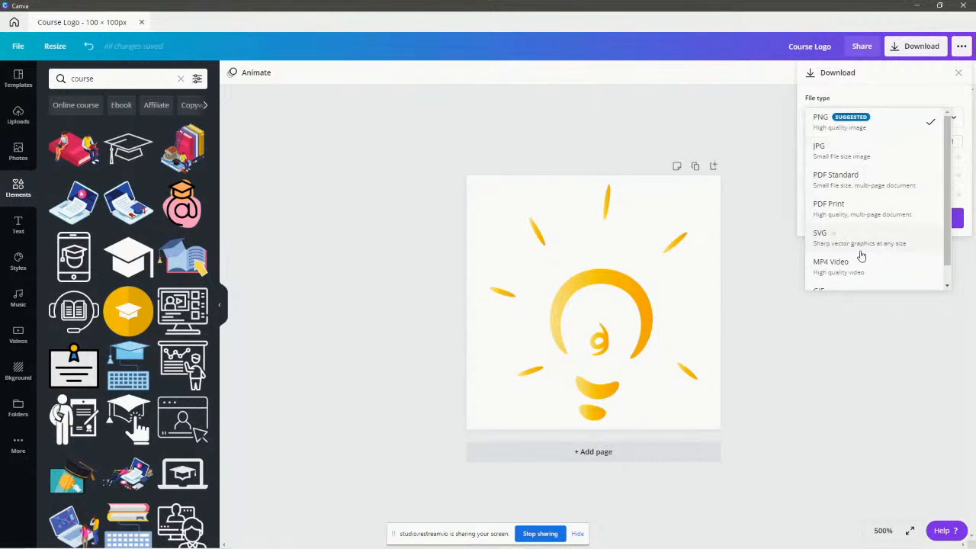
pyautogui.scroll(-1, 861, 251)
pyautogui.scroll(1, 893, 226)
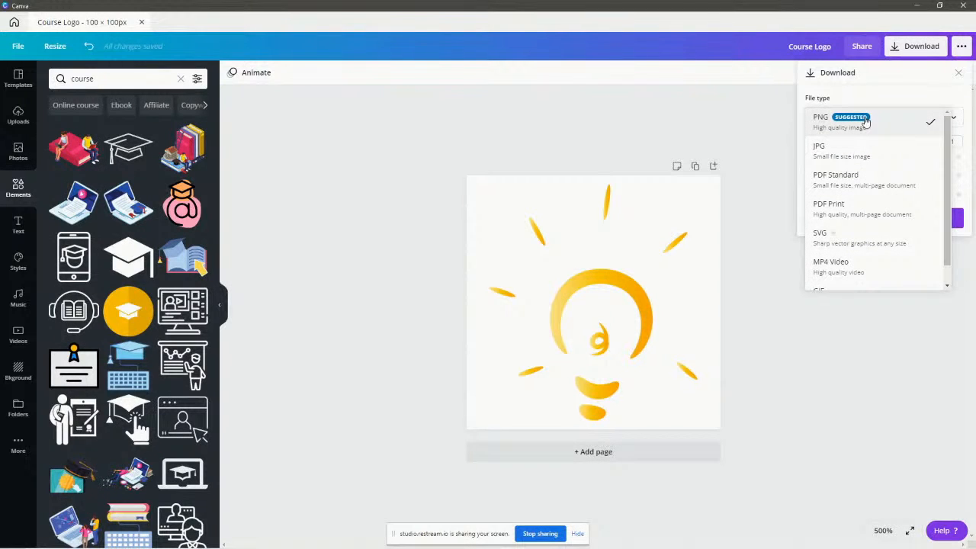
pyautogui.click(843, 119)
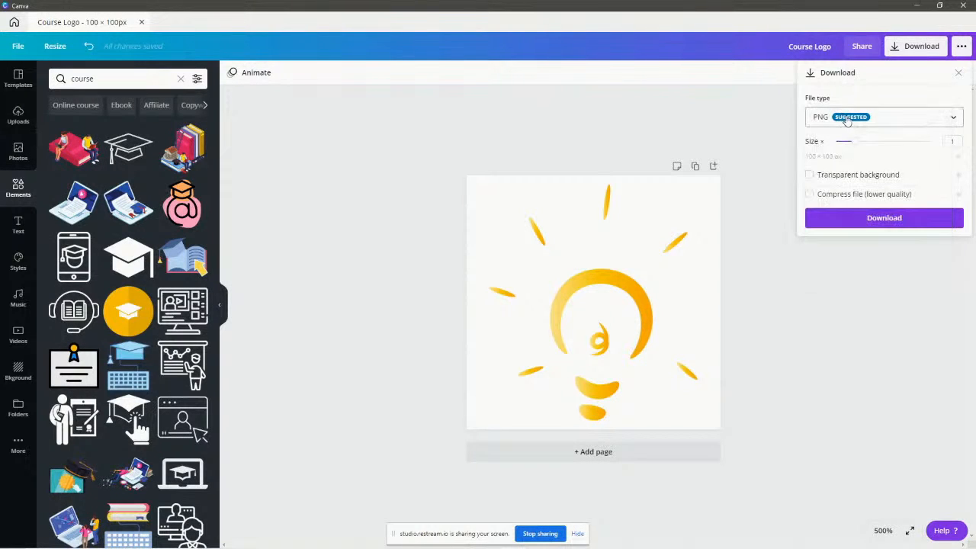
pyautogui.click(809, 175)
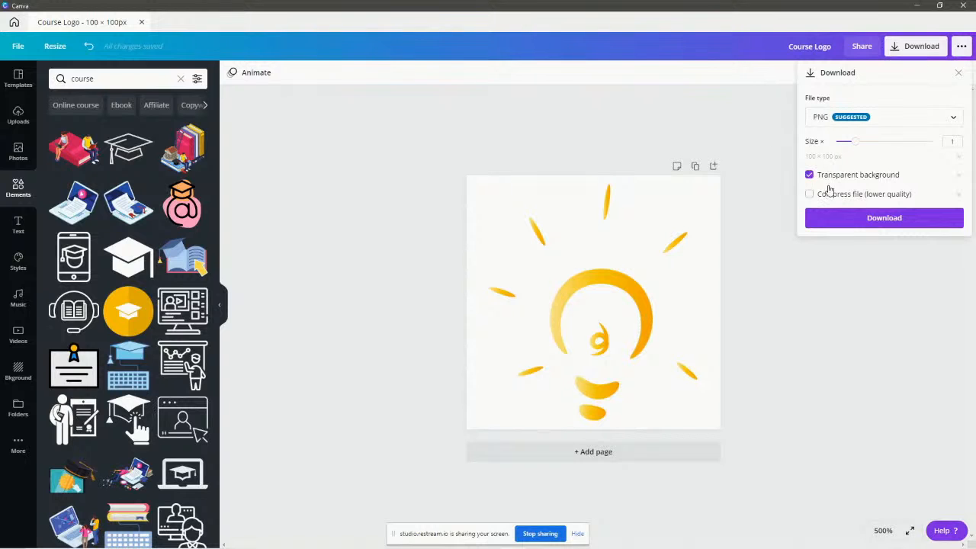
pyautogui.click(879, 220)
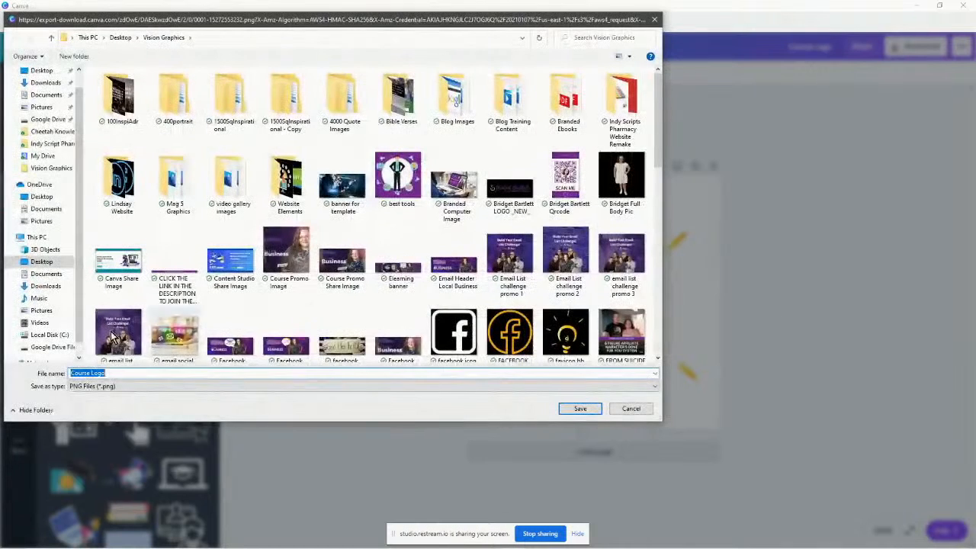
# Make a new 'Course Launch Graphics' folder in Vision Graphics and save the Course Logo PNG there.
pyautogui.click(77, 56)
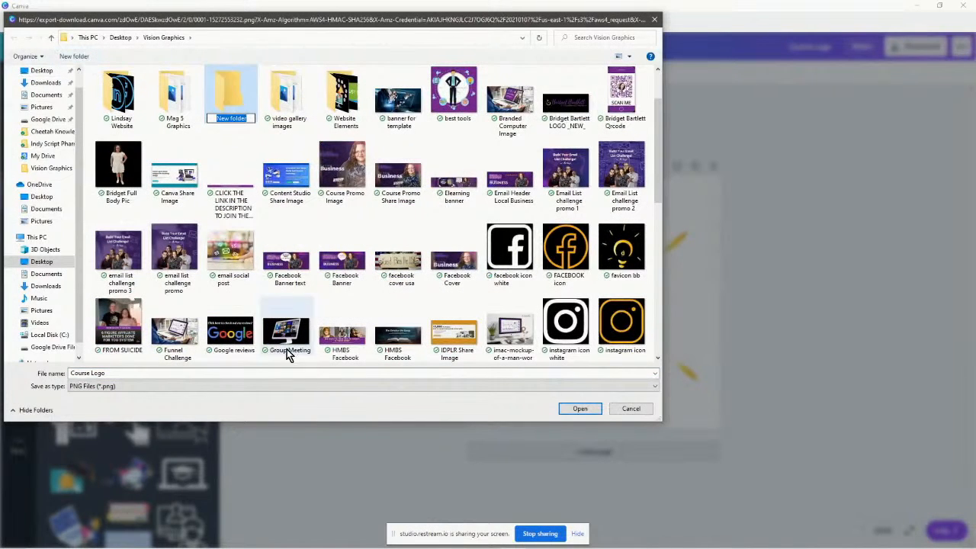
pyautogui.press('BackSpace')
pyautogui.hotkey('ctrl', 'z')
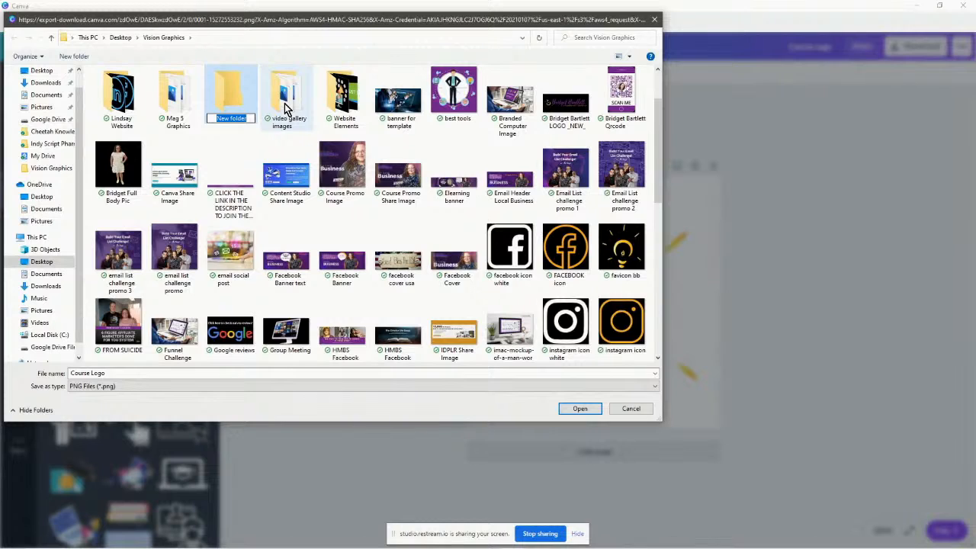
pyautogui.write('Course Lo')
pyautogui.write('unch Graphics')
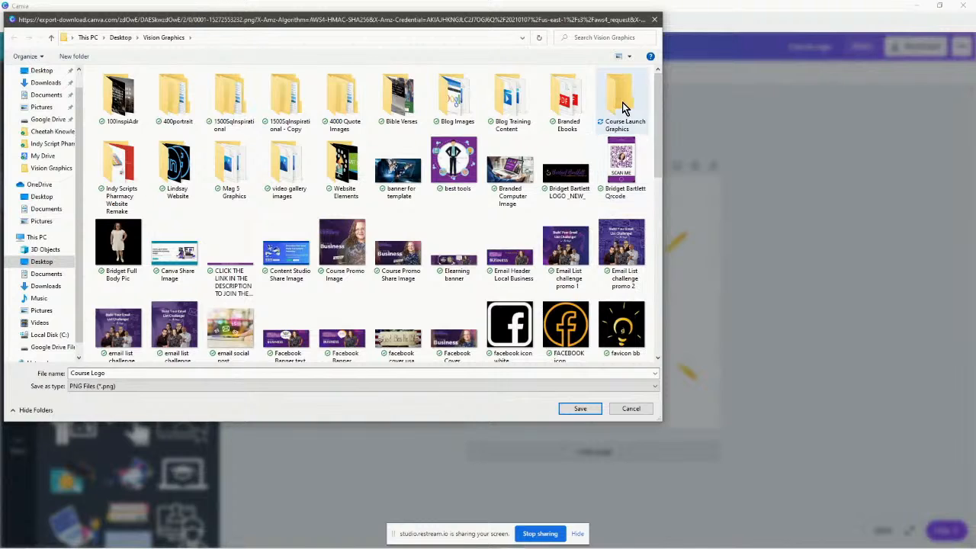
pyautogui.doubleClick(622, 102)
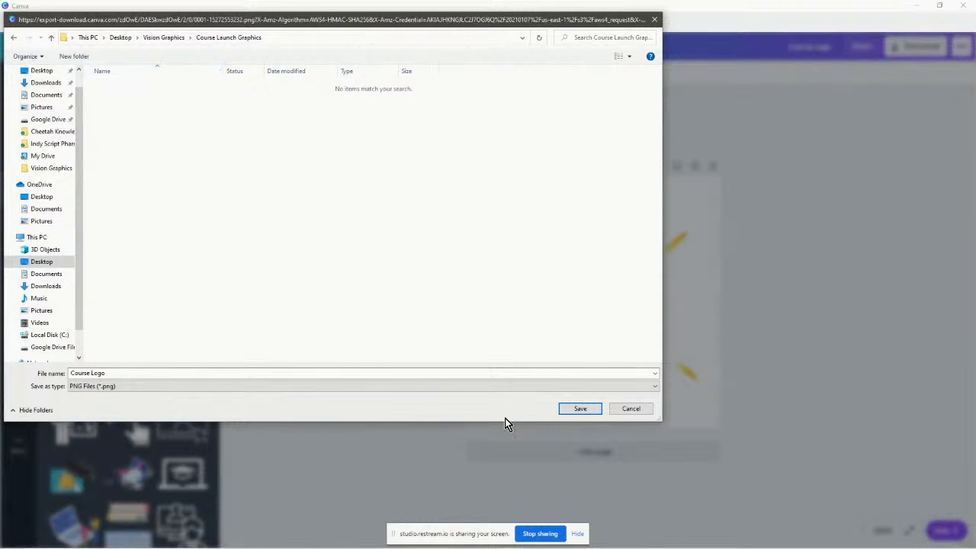
pyautogui.click(577, 411)
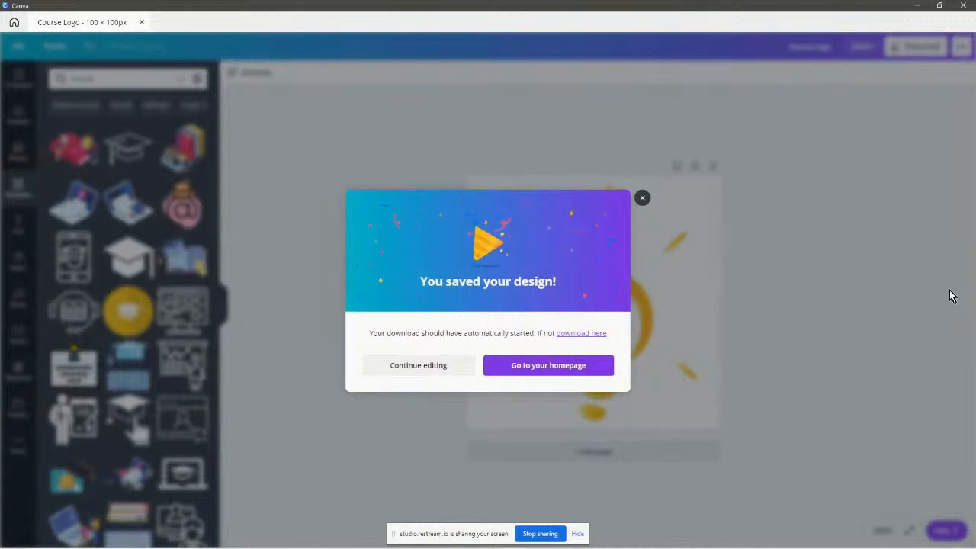
pyautogui.click(919, 6)
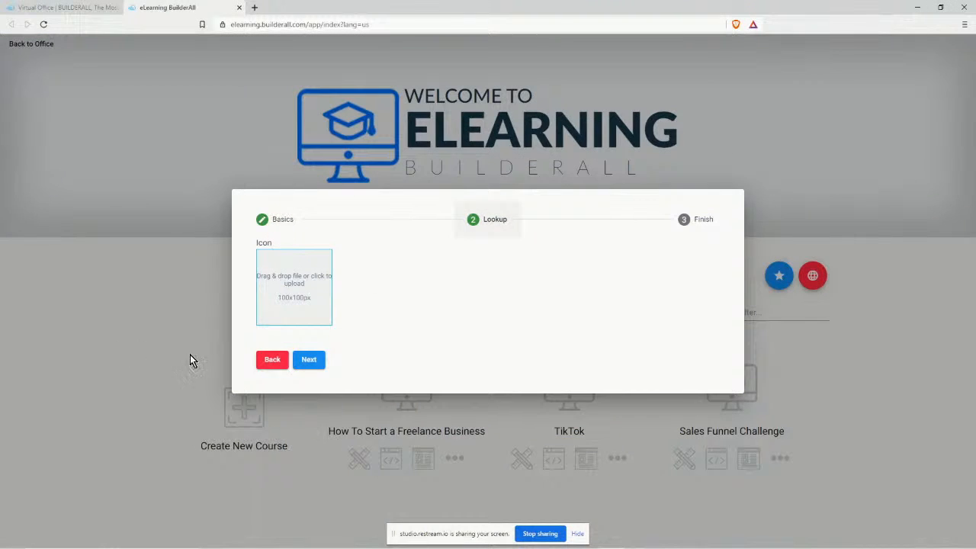
pyautogui.click(300, 290)
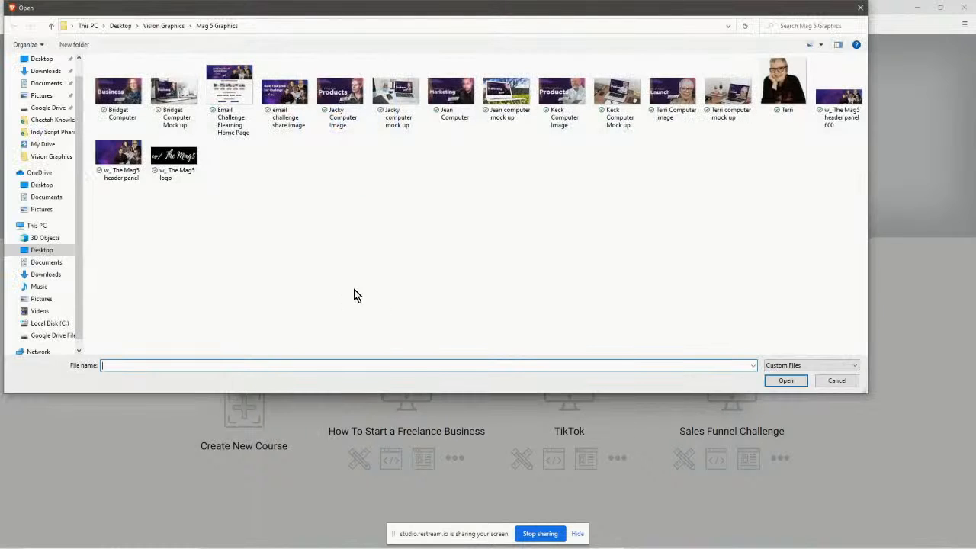
pyautogui.click(43, 145)
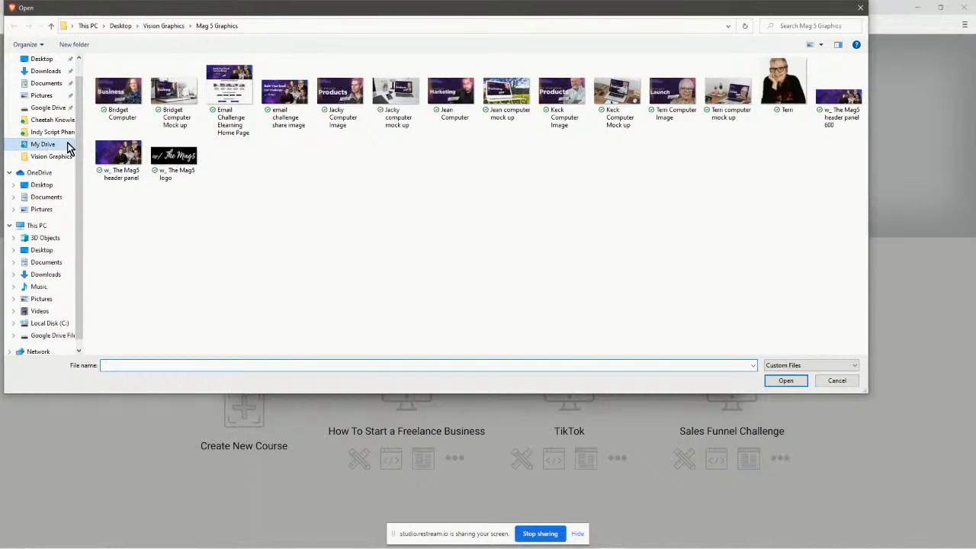
pyautogui.click(802, 26)
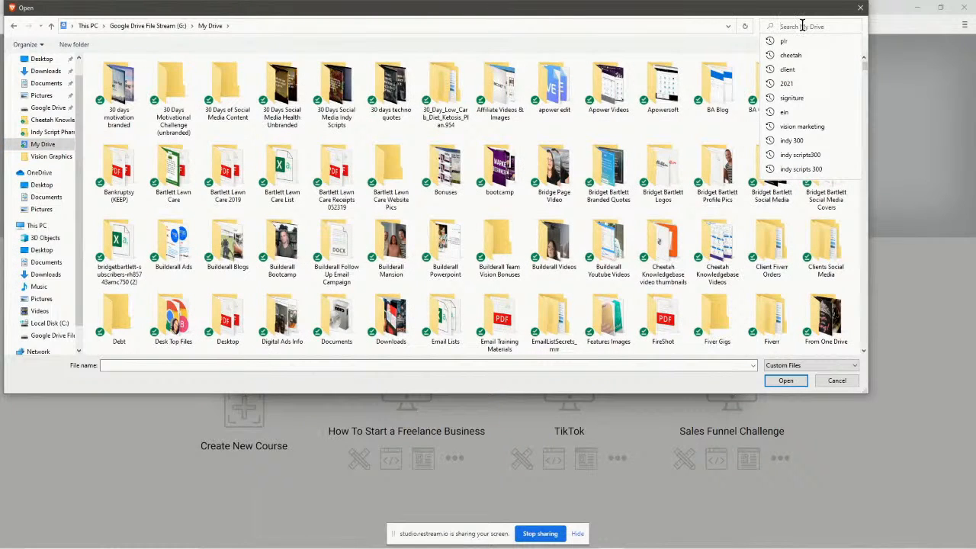
pyautogui.write('cour')
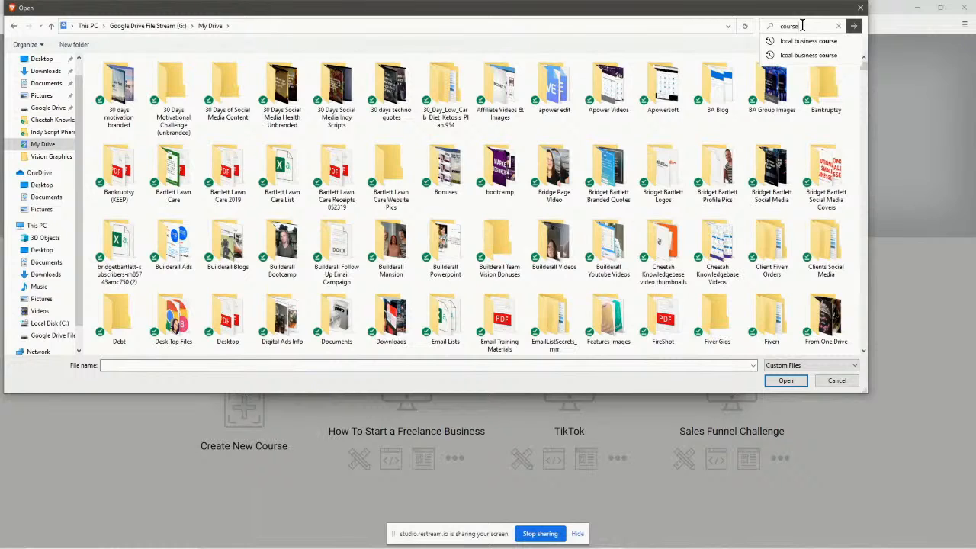
pyautogui.write('se')
pyautogui.press('Return')
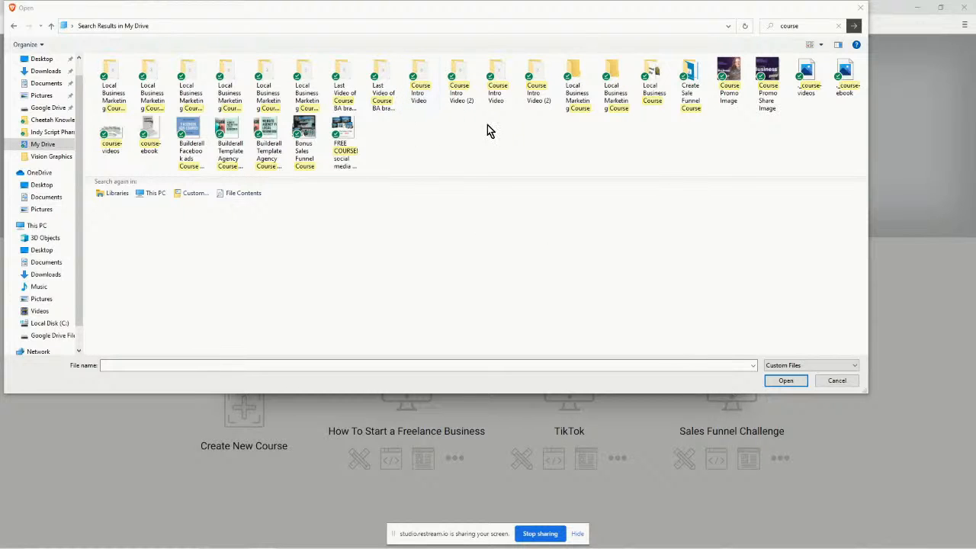
pyautogui.click(838, 381)
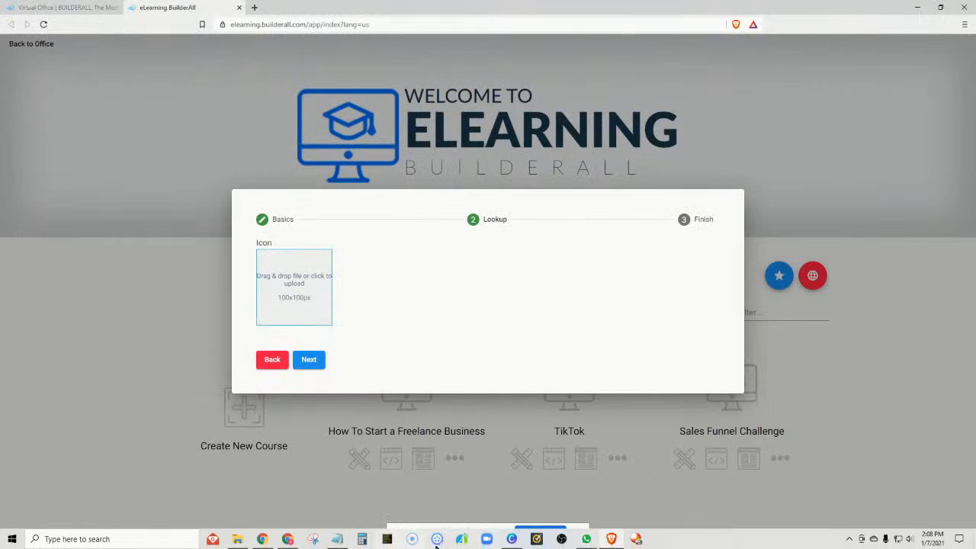
# Re-export Course Logo as a transparent PNG into Course Launch Graphics, then minimize Canva.
pyautogui.click(512, 539)
pyautogui.click(396, 366)
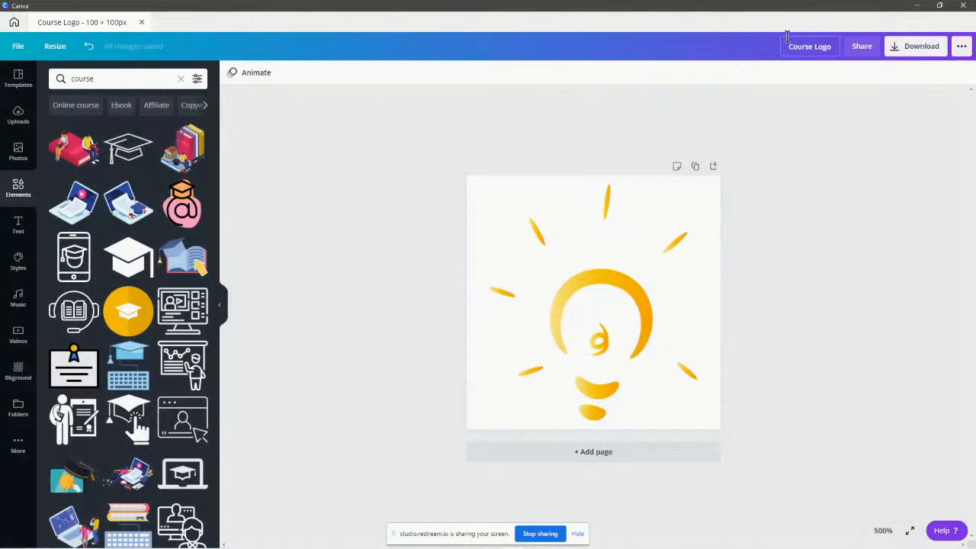
pyautogui.click(922, 45)
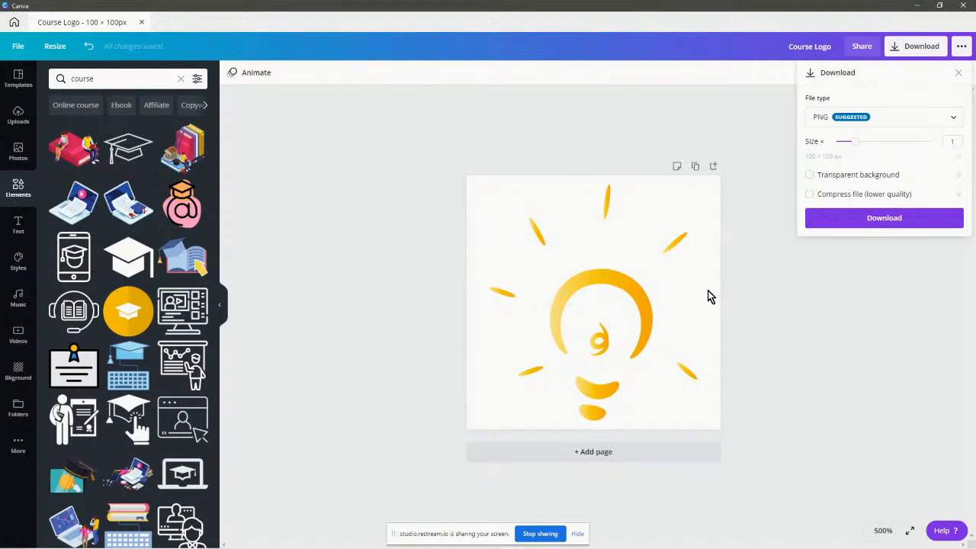
pyautogui.click(809, 174)
pyautogui.click(857, 221)
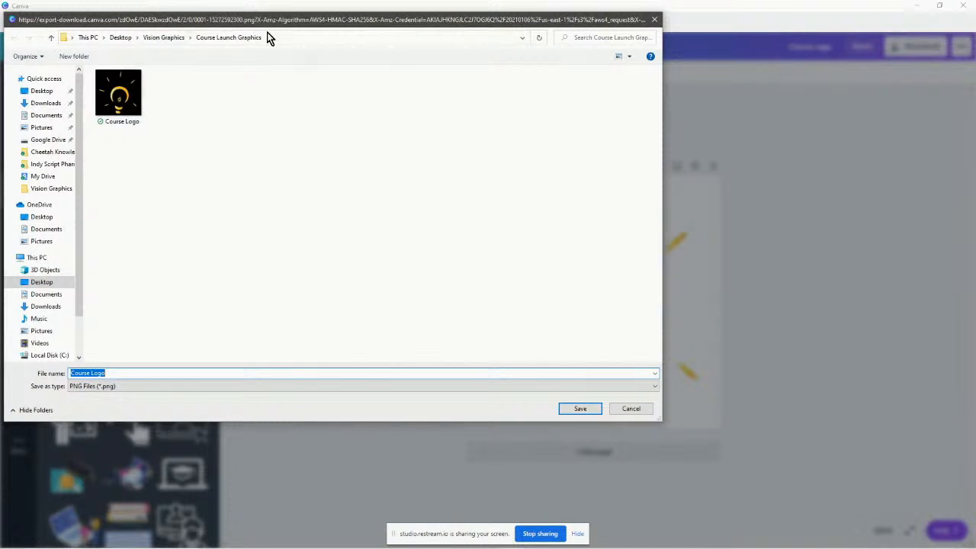
pyautogui.moveTo(333, 20); pyautogui.dragTo(446, 78)
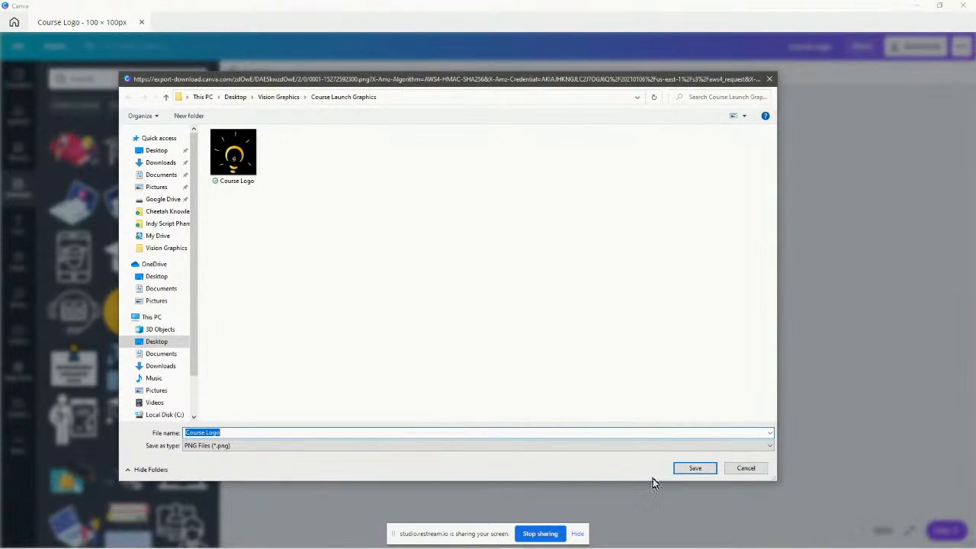
pyautogui.click(746, 468)
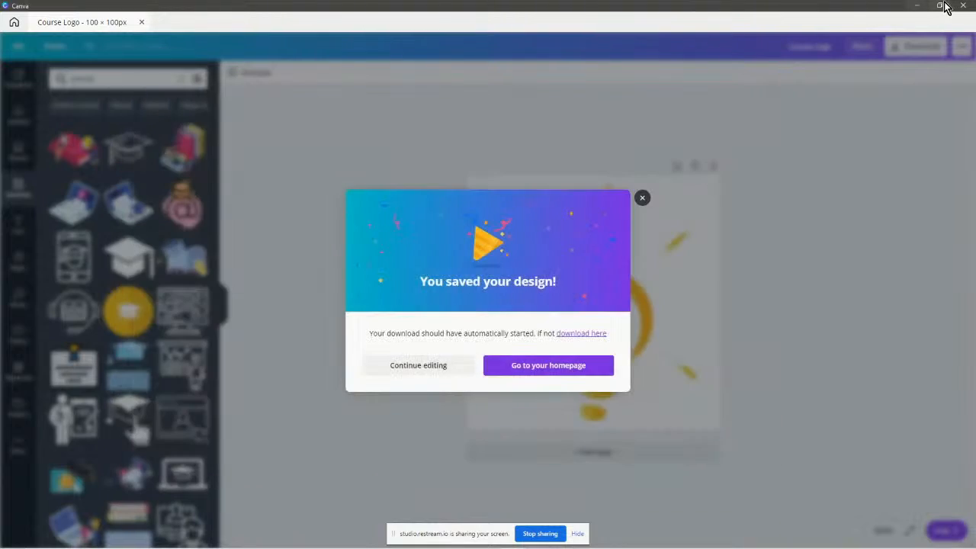
pyautogui.click(915, 6)
# Open Vision Graphics > Course Launch Graphics in File Explorer and preview the Course Logo image.
pyautogui.moveTo(327, 547)
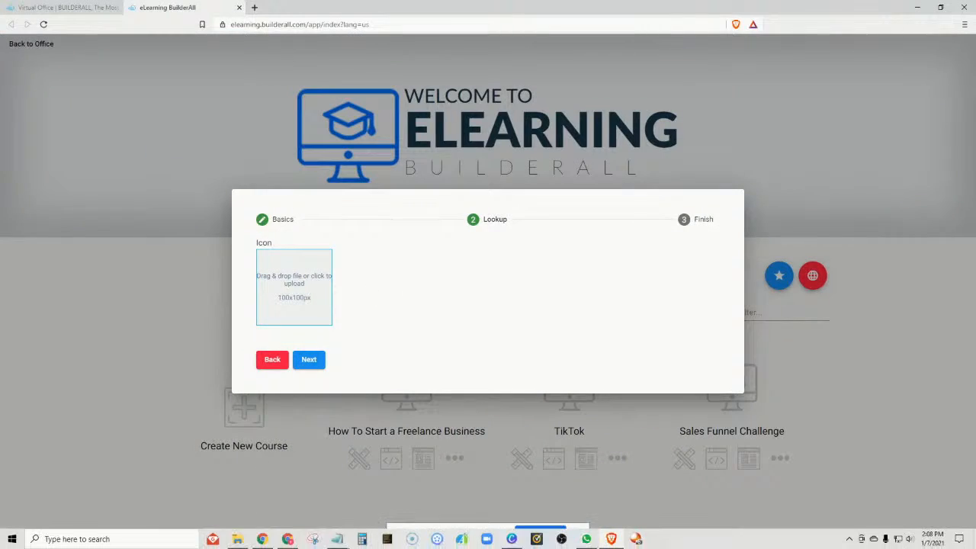
pyautogui.click(243, 543)
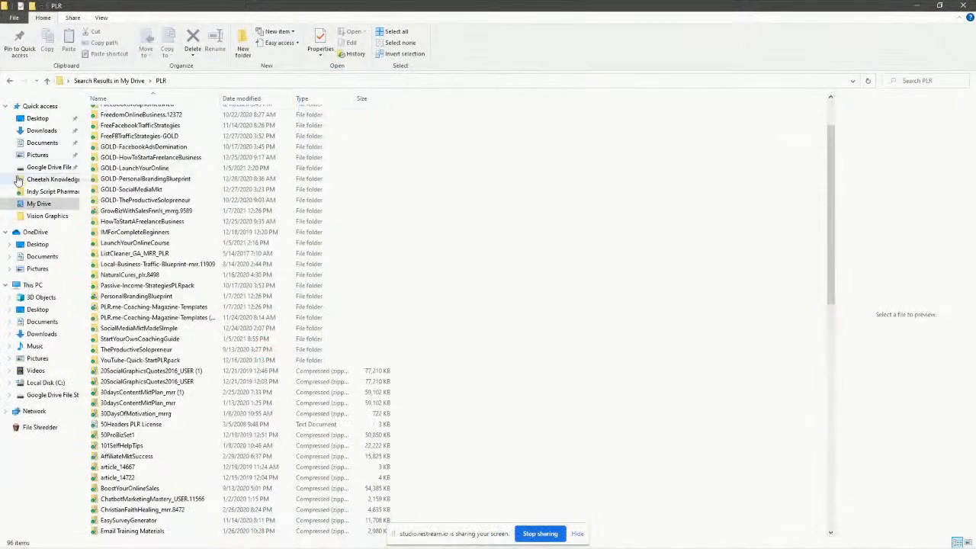
pyautogui.click(44, 216)
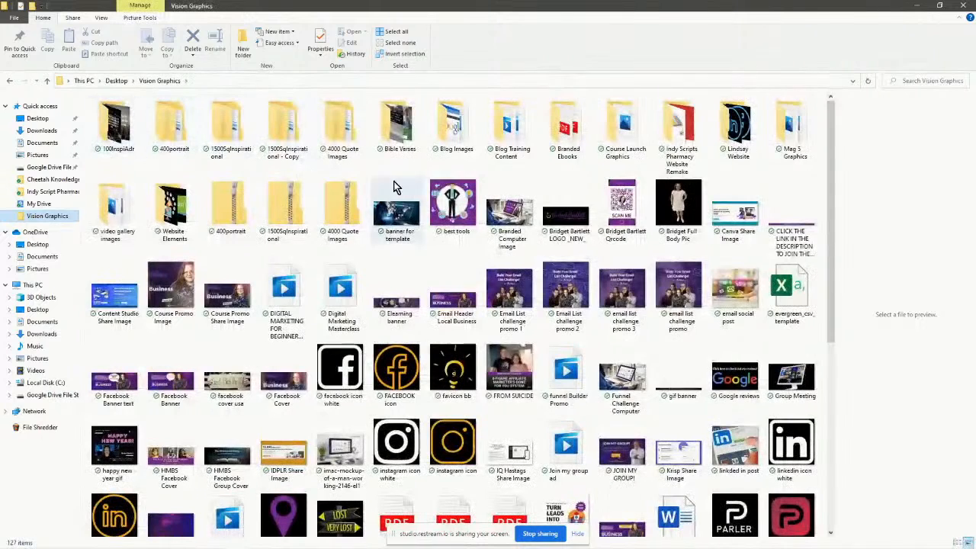
pyautogui.doubleClick(619, 131)
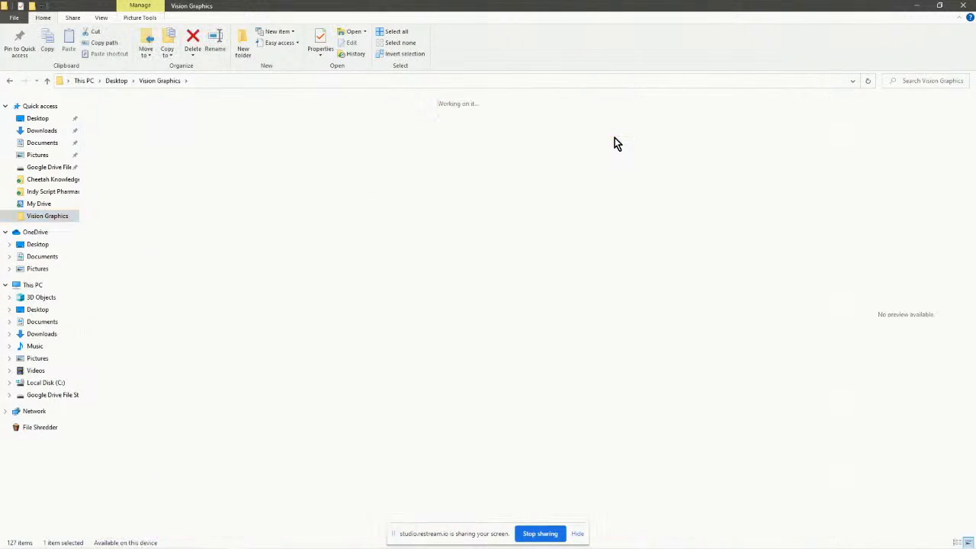
pyautogui.click(116, 126)
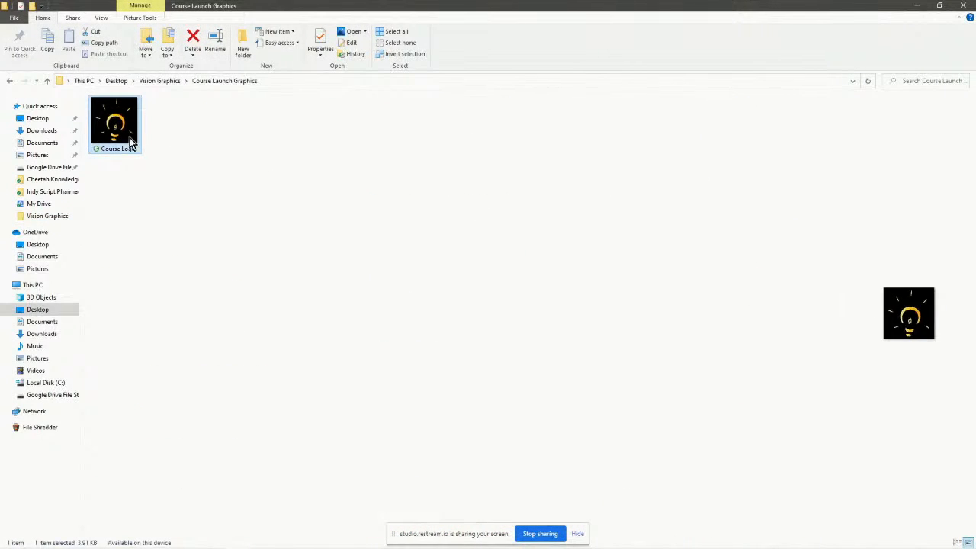
pyautogui.doubleClick(108, 133)
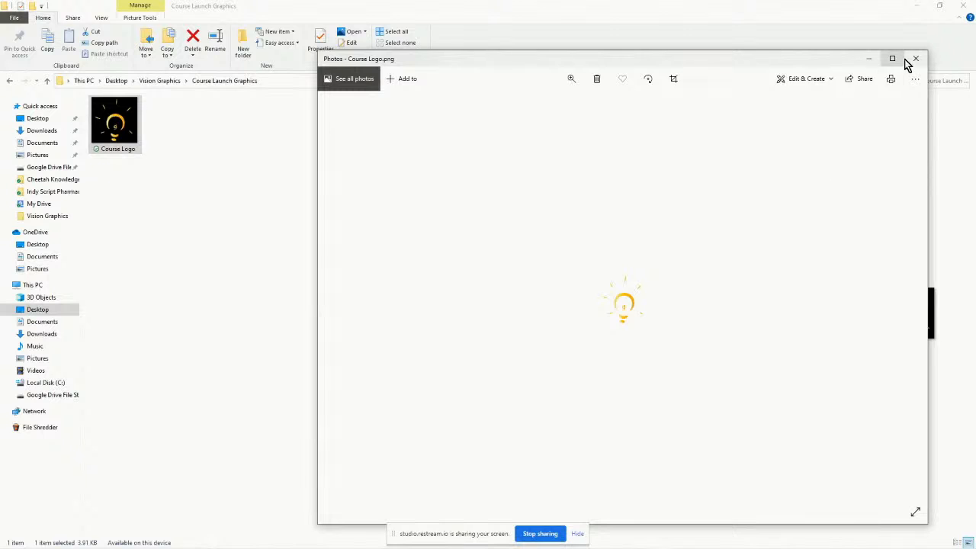
pyautogui.click(916, 59)
# Upload the Course Logo lightbulb image as the icon and create Launch Your Online Course.
pyautogui.click(939, 5)
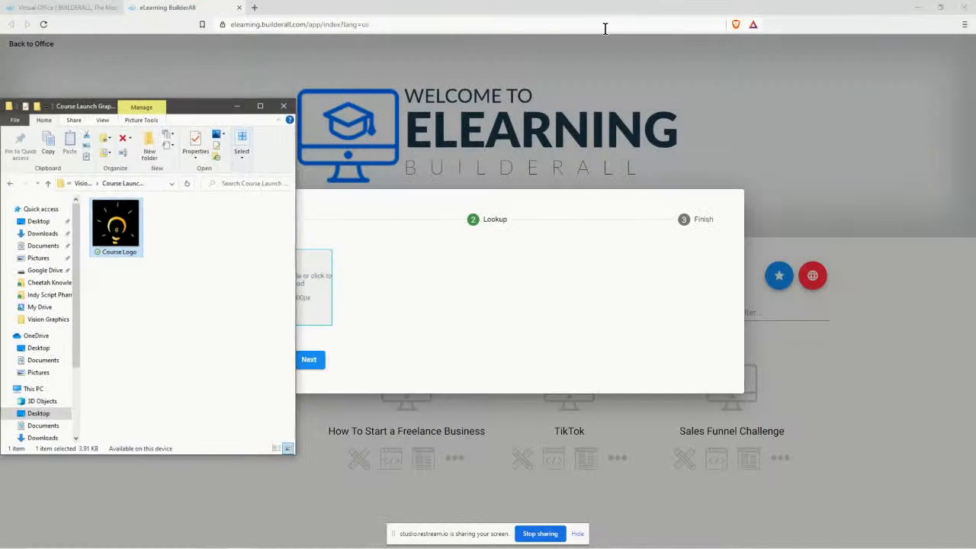
pyautogui.moveTo(117, 228); pyautogui.dragTo(331, 297)
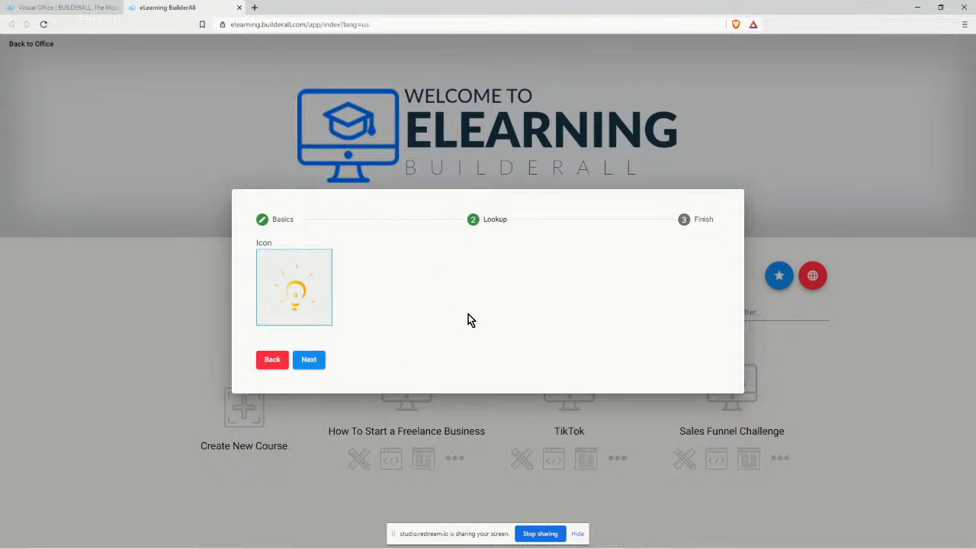
pyautogui.click(309, 361)
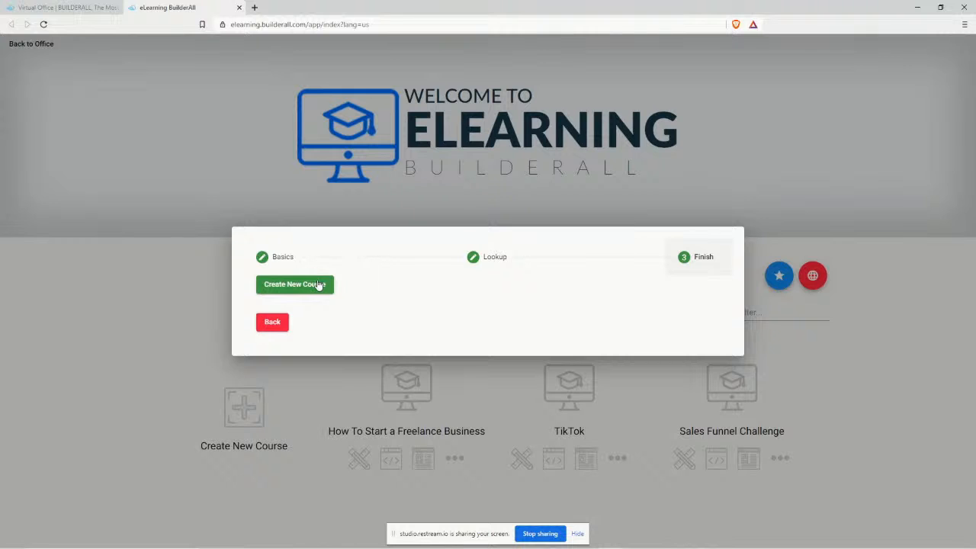
pyautogui.click(316, 285)
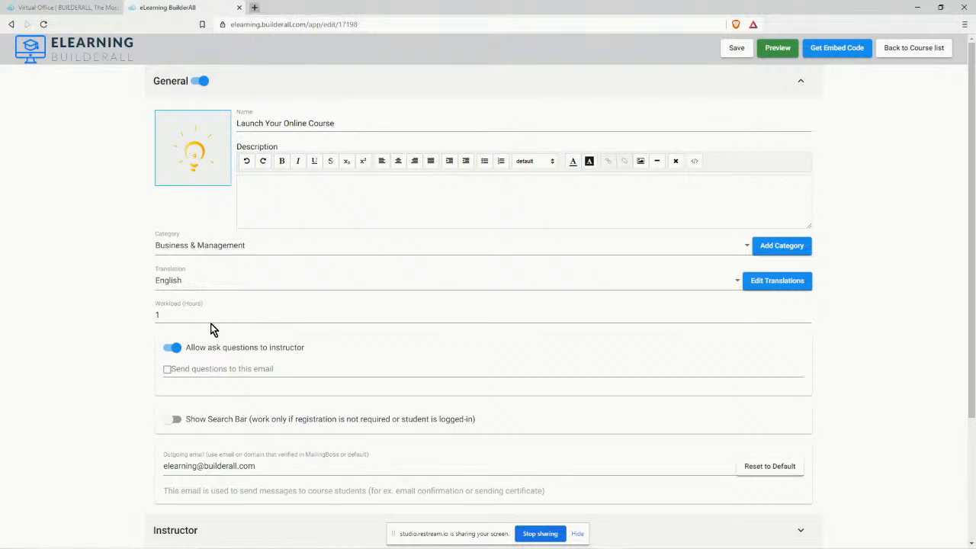
pyautogui.moveTo(182, 544)
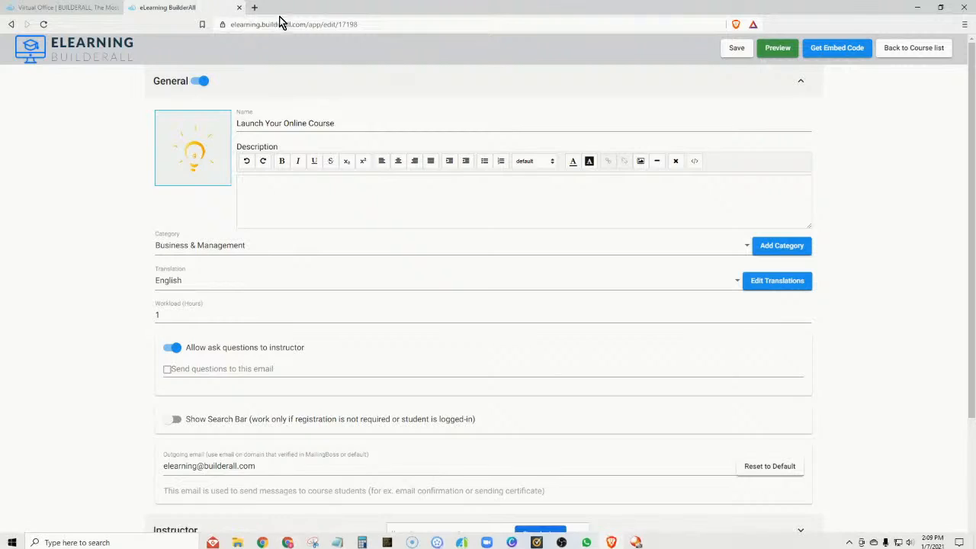
# Open idplr.com in a new tab and go to its member login page.
pyautogui.click(254, 13)
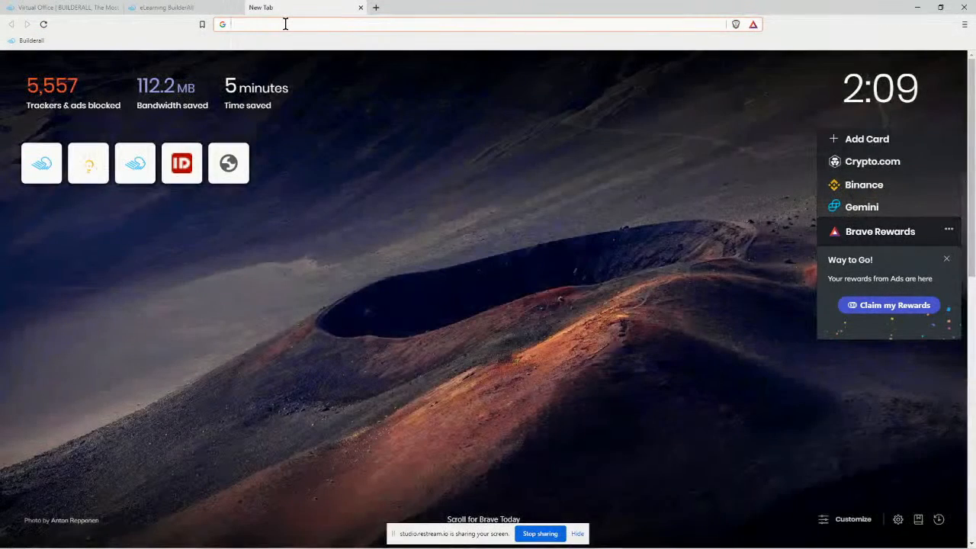
pyautogui.write('plr')
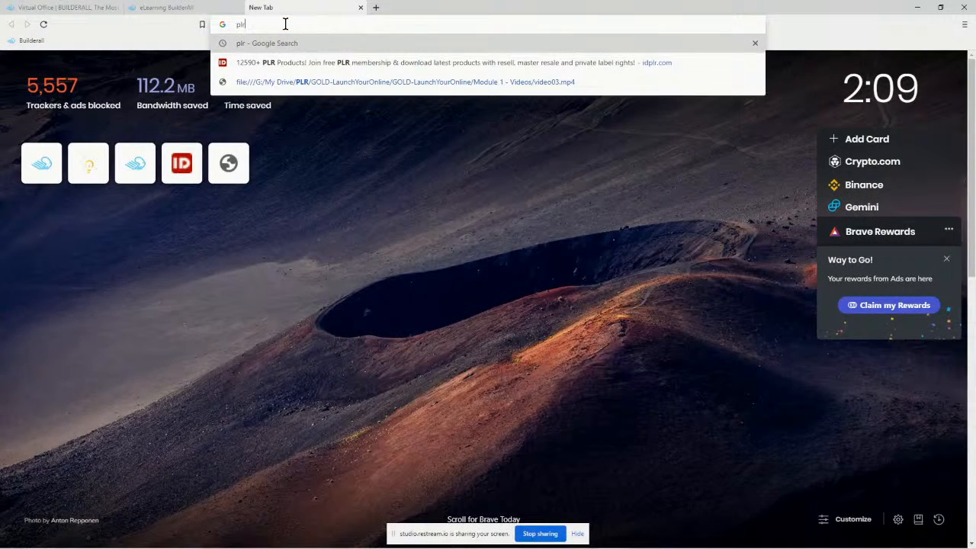
pyautogui.click(389, 67)
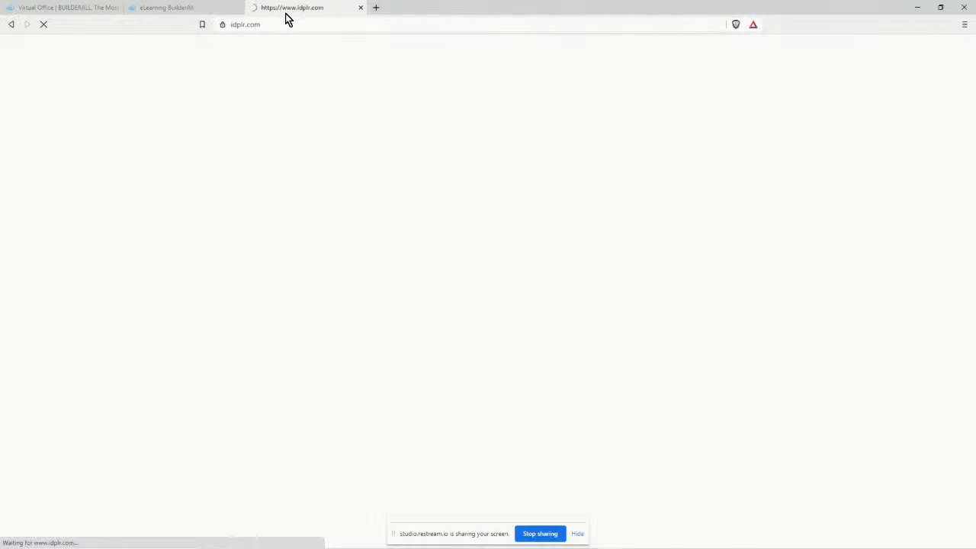
pyautogui.click(944, 46)
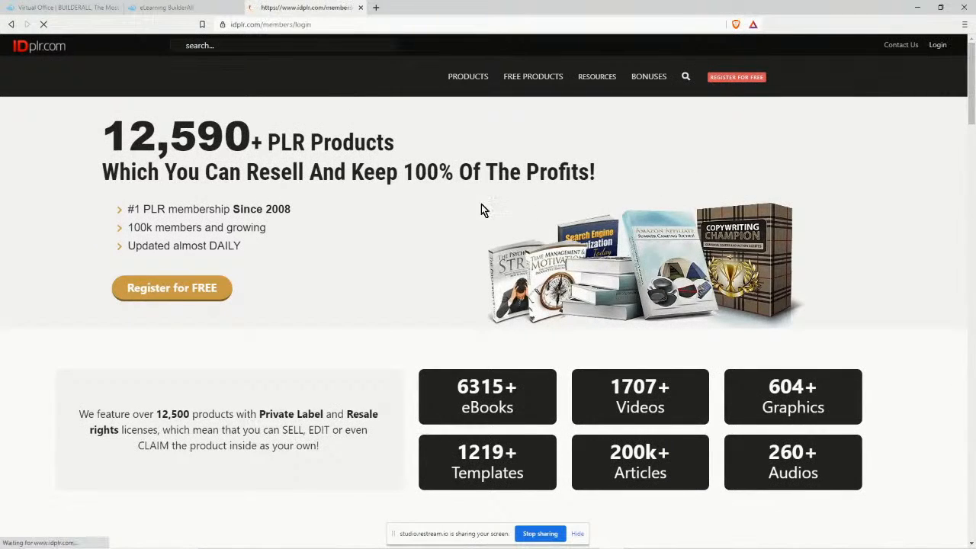
# Sign in with the saved account e-mail and a password, which is rejected as incorrect.
pyautogui.click(517, 147)
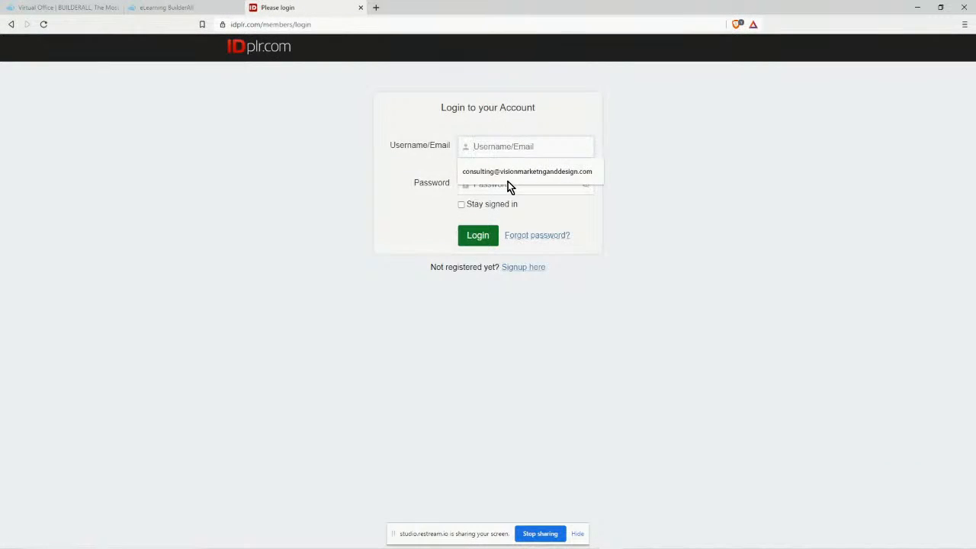
pyautogui.click(508, 180)
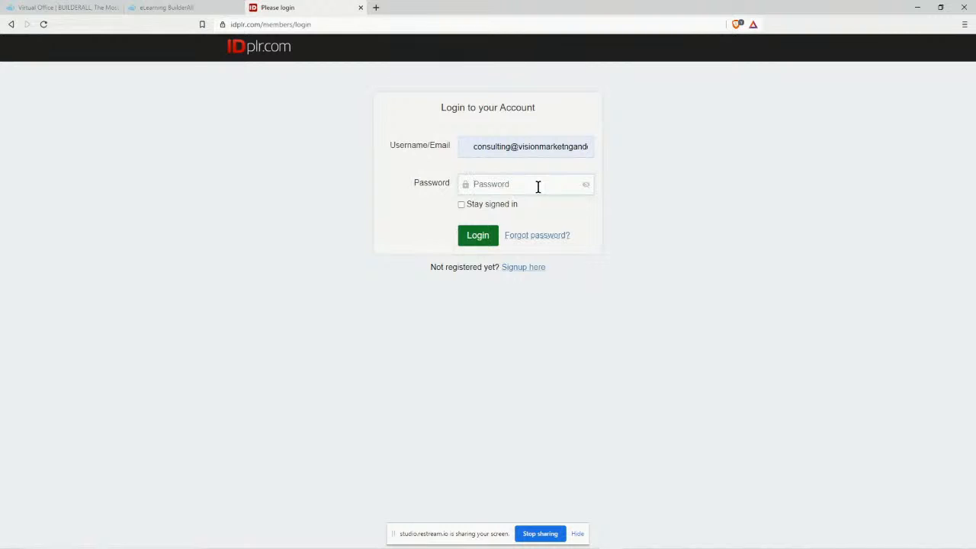
pyautogui.write('•••••')
pyautogui.click(478, 237)
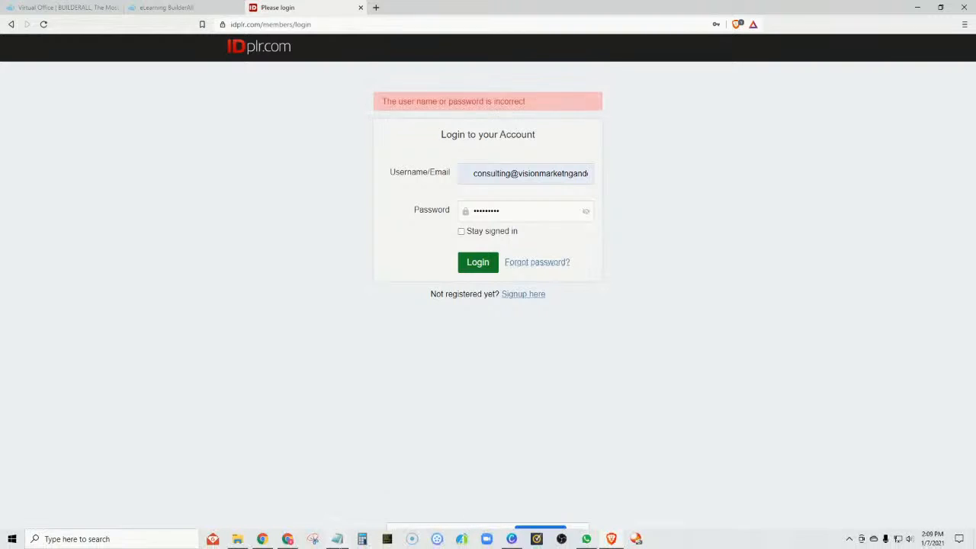
# Close the IDplr tab and the course logo folder, then restore the browser maximized.
pyautogui.click(362, 8)
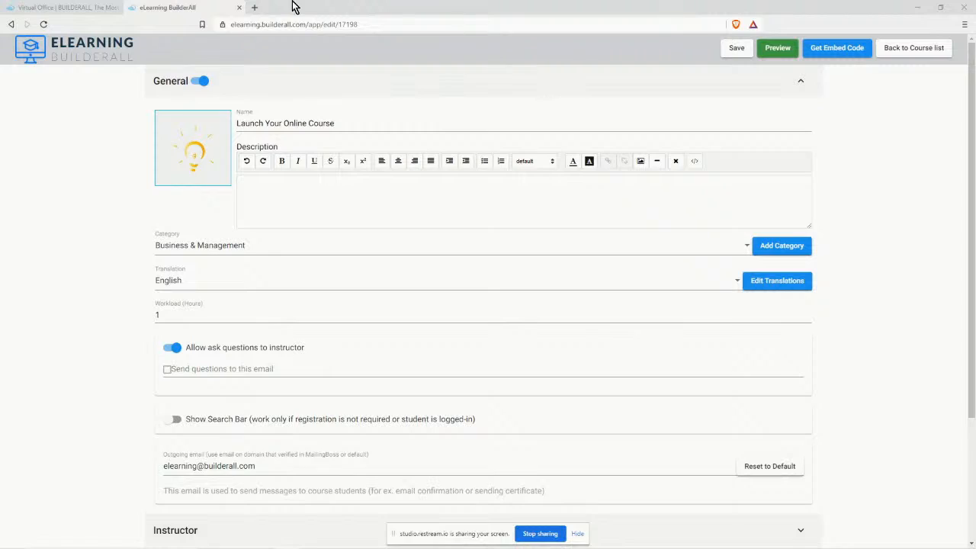
pyautogui.click(917, 8)
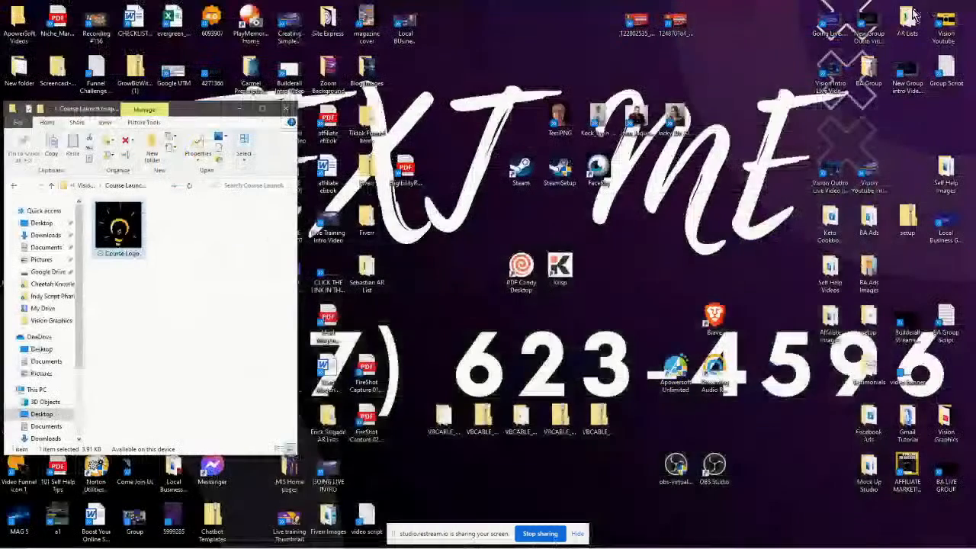
pyautogui.click(285, 108)
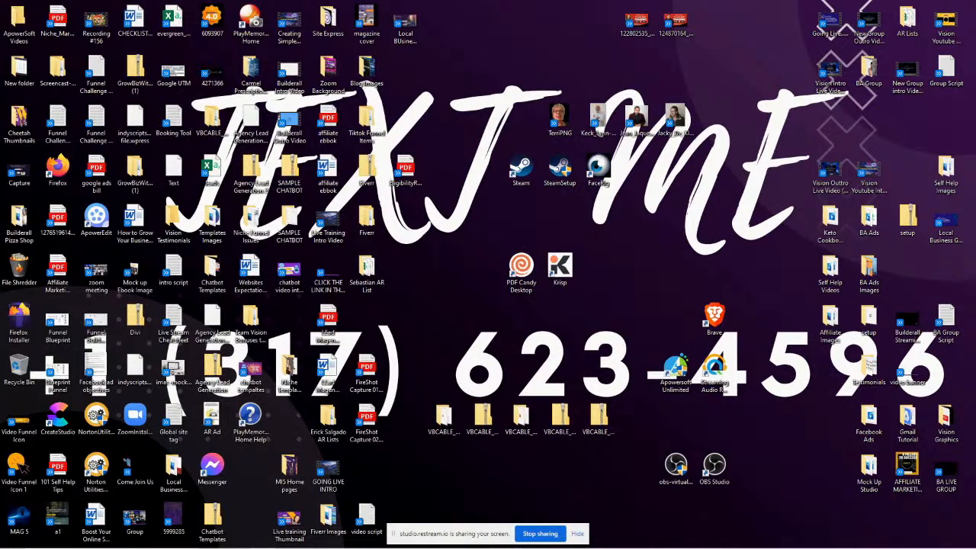
pyautogui.moveTo(305, 543)
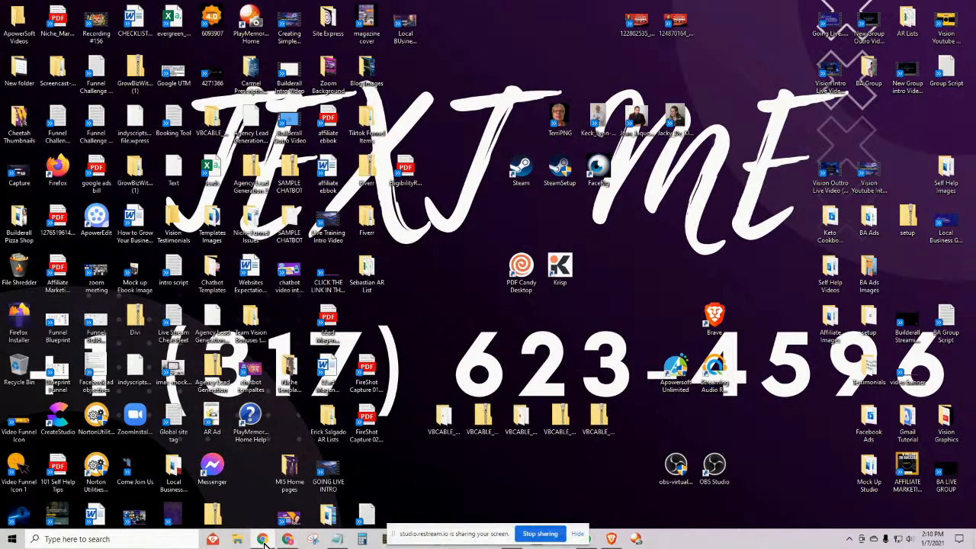
pyautogui.moveTo(975, 15); pyautogui.dragTo(975, 63)
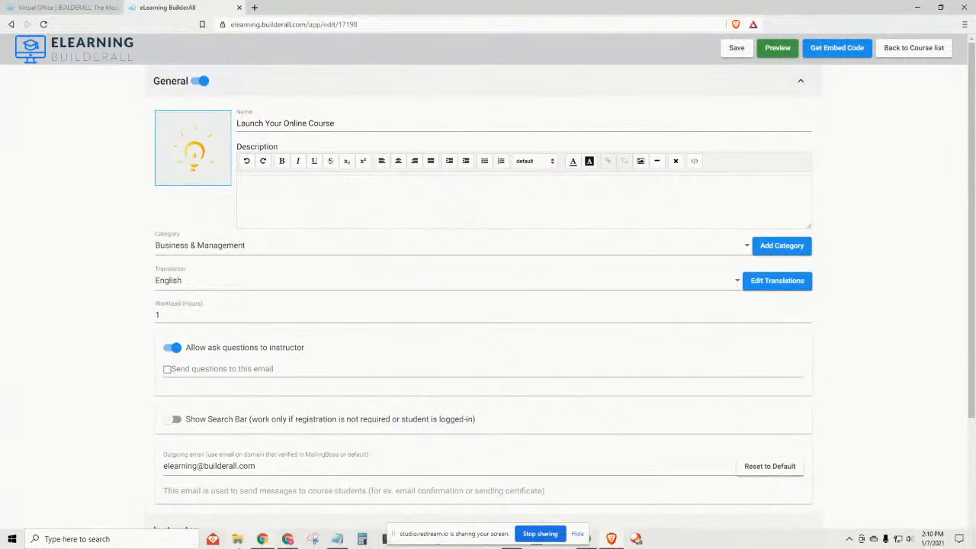
# Open a maximized File Explorer on My Drive and search for 'plr'.
pyautogui.click(239, 541)
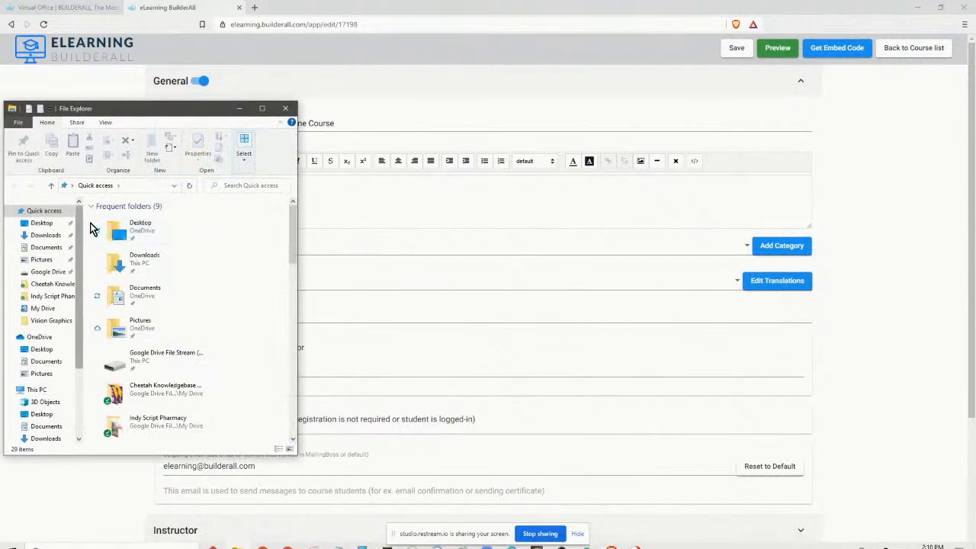
pyautogui.click(263, 106)
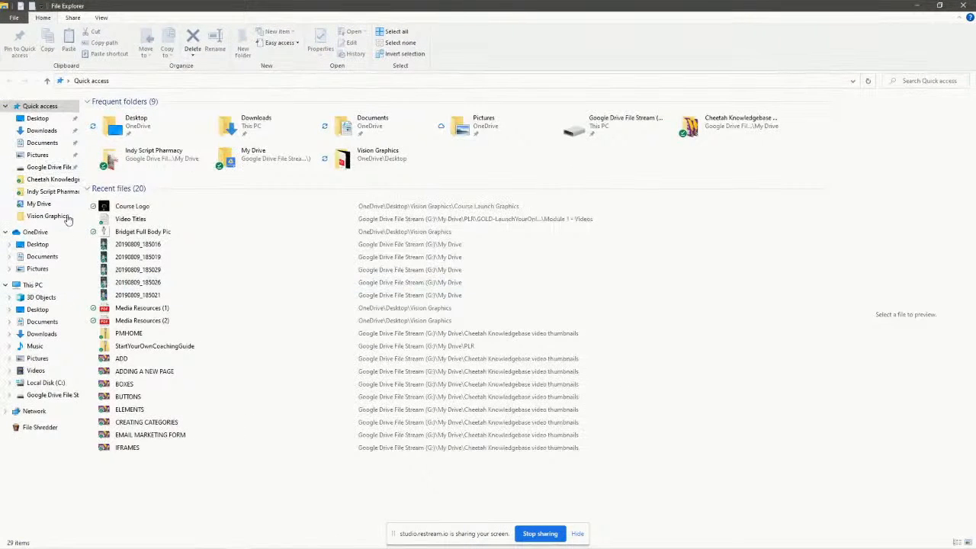
pyautogui.click(38, 204)
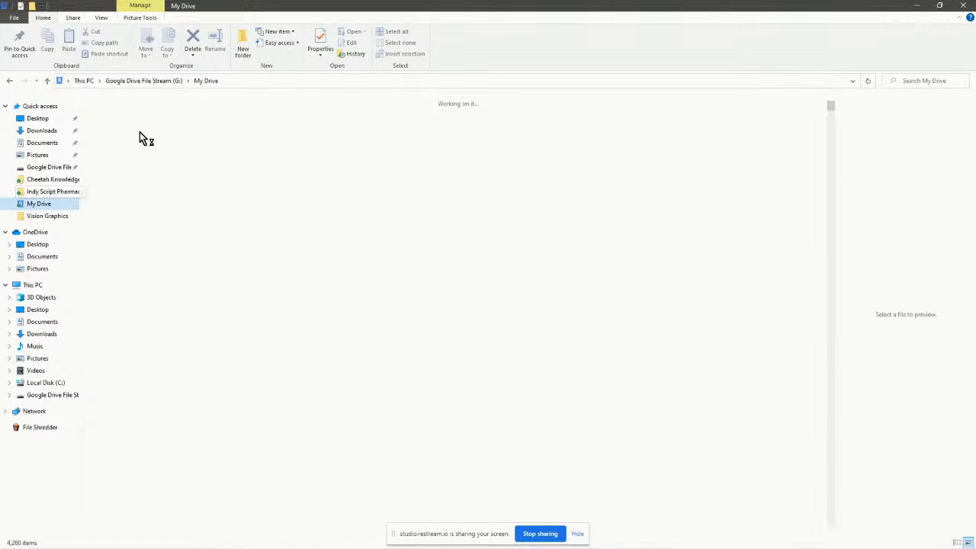
pyautogui.click(930, 84)
pyautogui.write('plr')
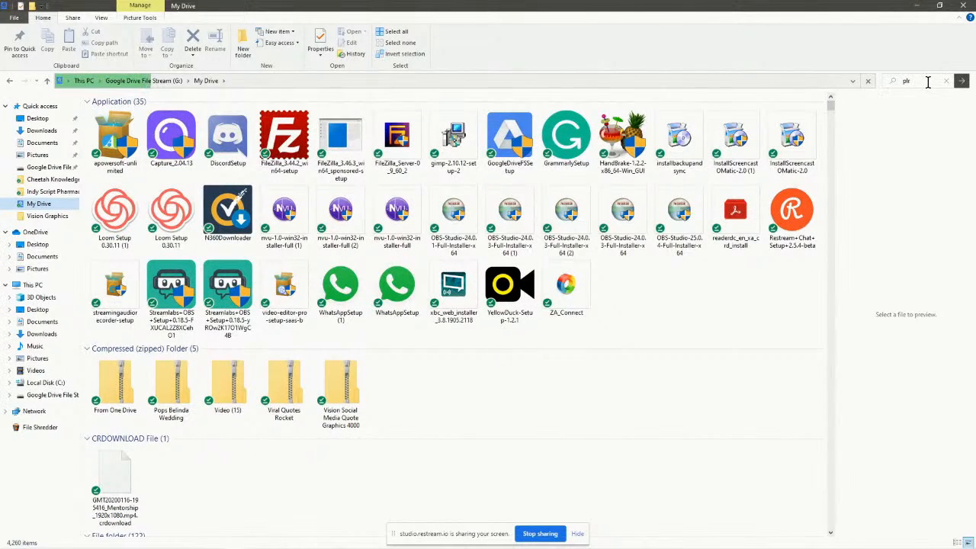
# Open PLR > GOLD-LaunchYourOnline > GOLD-LaunchYourOnline.
pyautogui.doubleClick(106, 122)
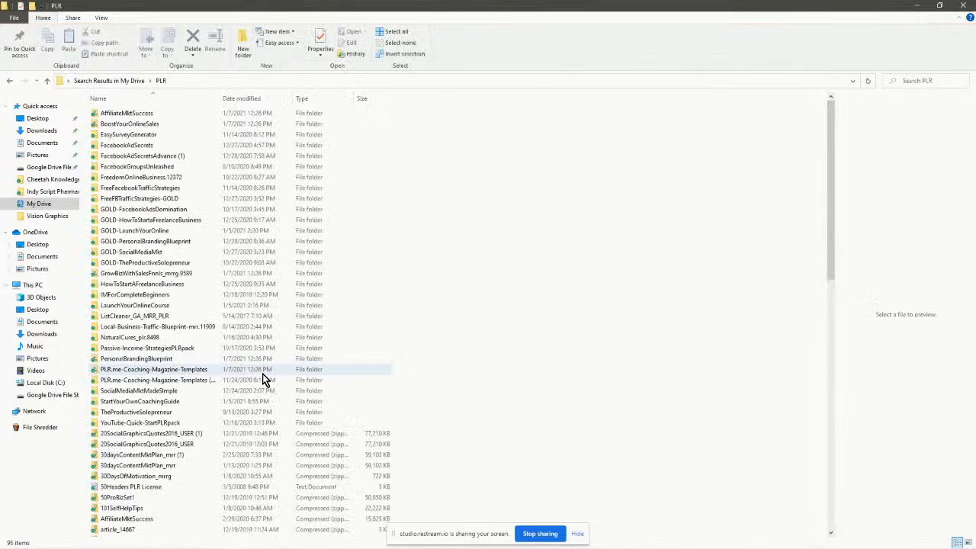
pyautogui.doubleClick(145, 231)
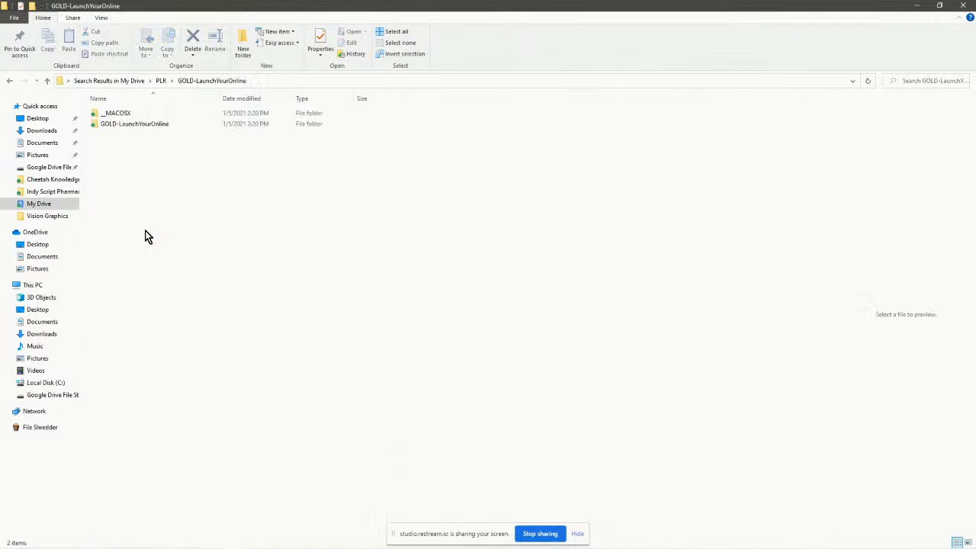
pyautogui.doubleClick(119, 123)
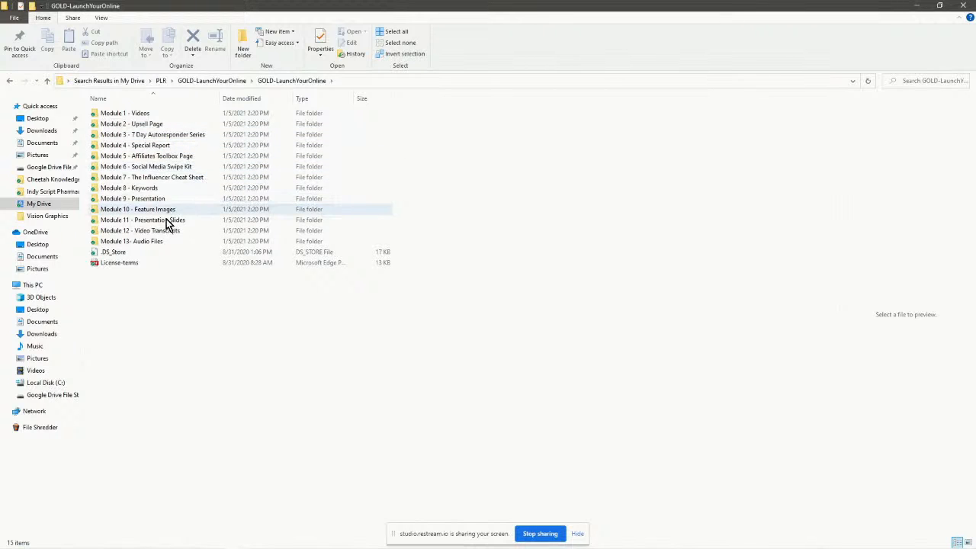
# Open the 5-minute guide PDF from the Module 4 - Special Report folder in Edge.
pyautogui.doubleClick(159, 144)
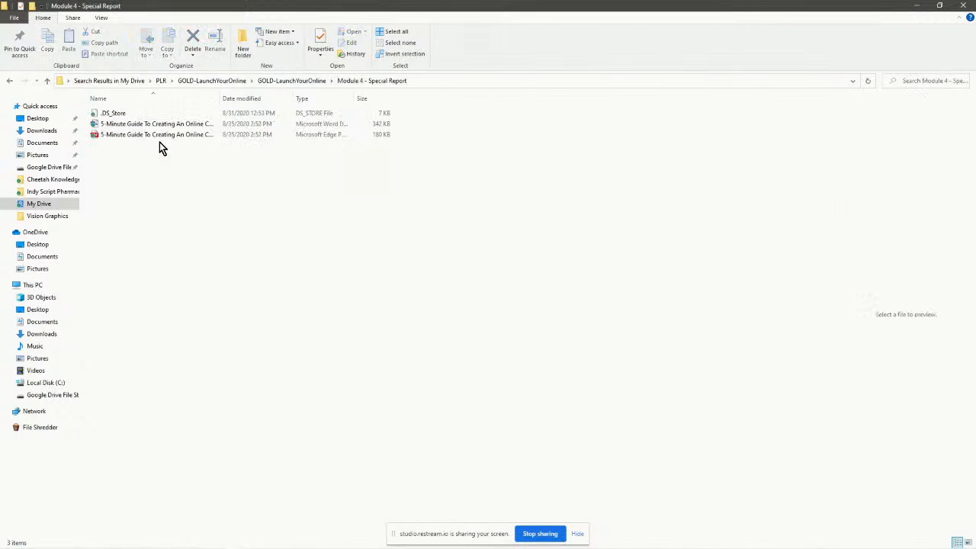
pyautogui.doubleClick(163, 135)
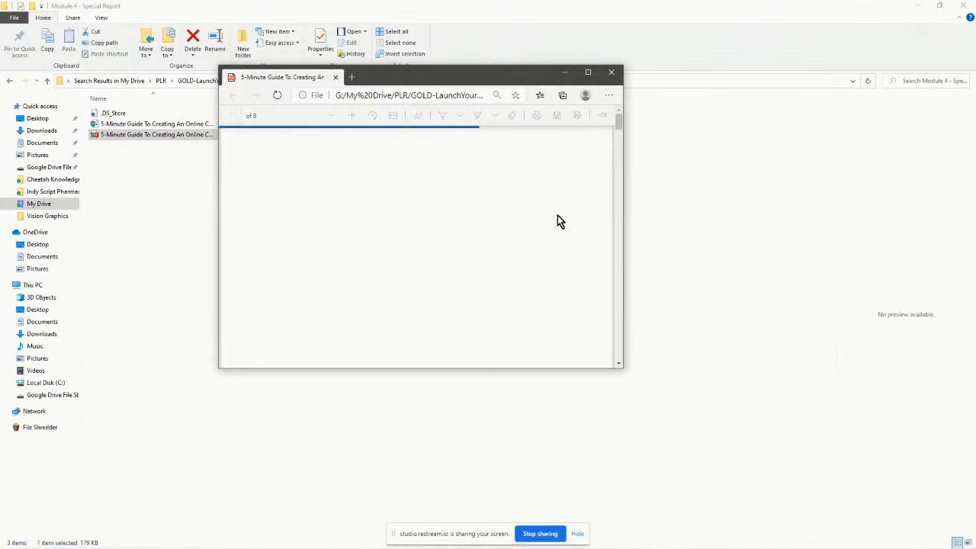
pyautogui.scroll(-10, 545, 255)
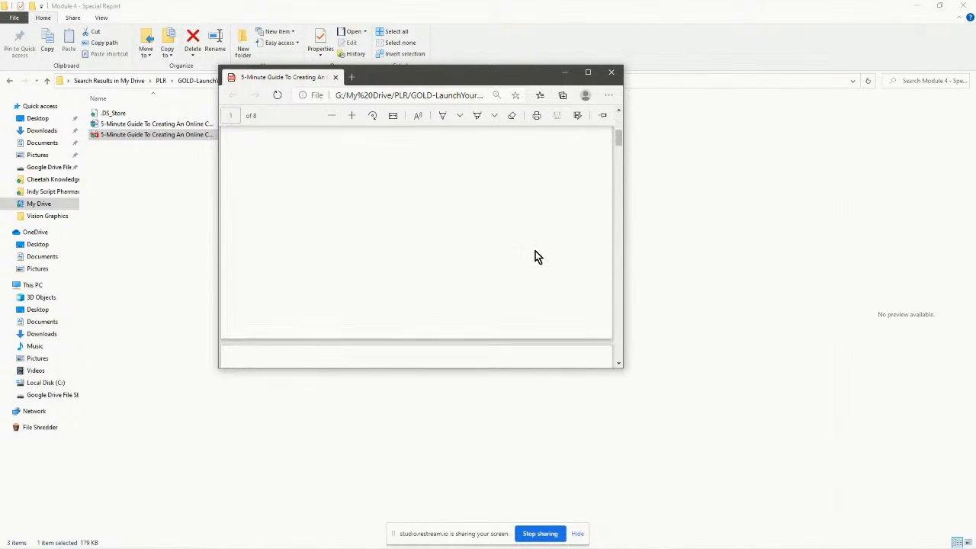
pyautogui.scroll(1, 531, 256)
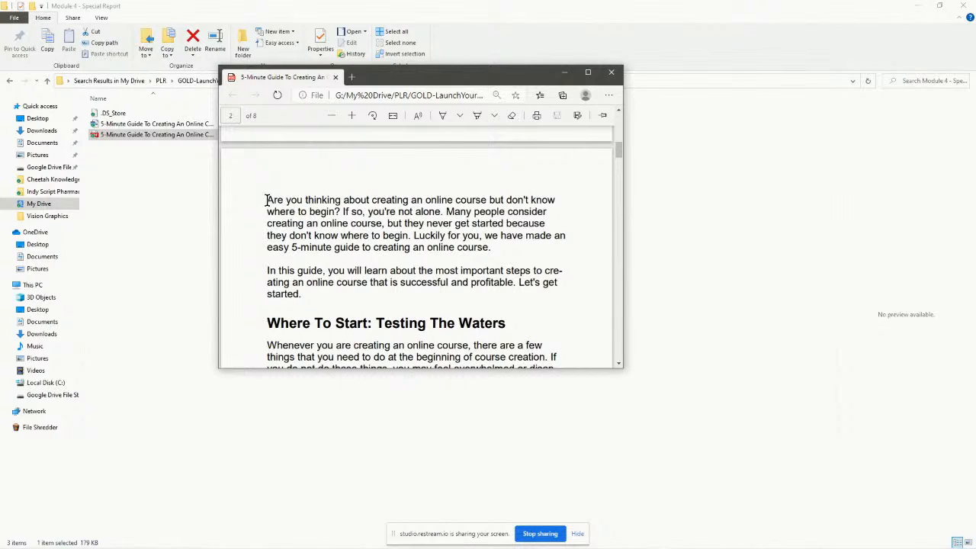
# Copy the guide's two opening paragraphs and minimize Edge and File Explorer.
pyautogui.moveTo(266, 200); pyautogui.dragTo(308, 300)
pyautogui.rightClick(326, 228)
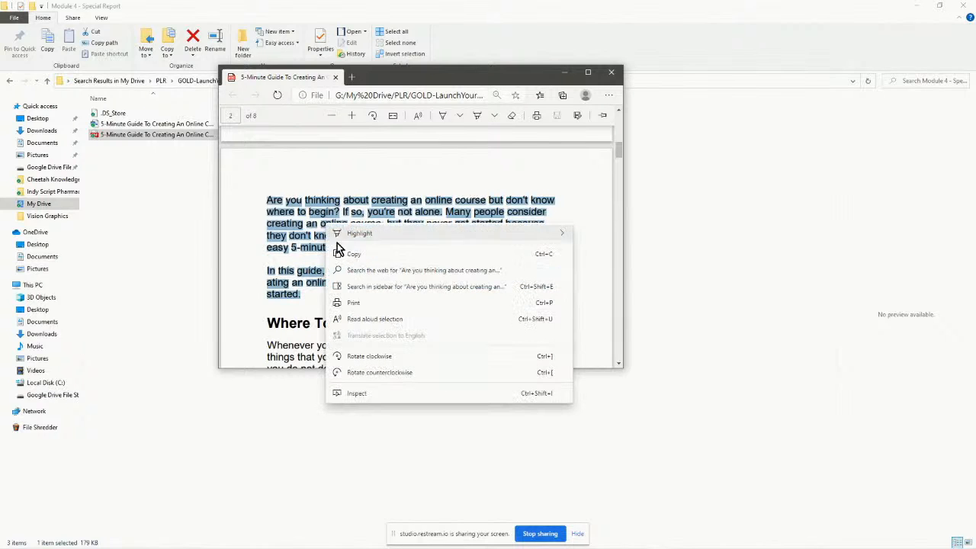
pyautogui.click(349, 254)
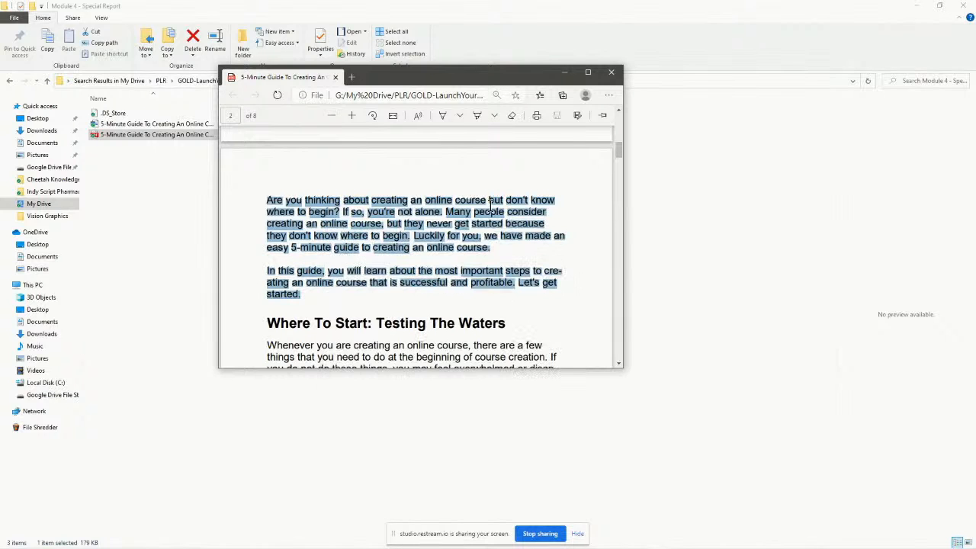
pyautogui.click(565, 73)
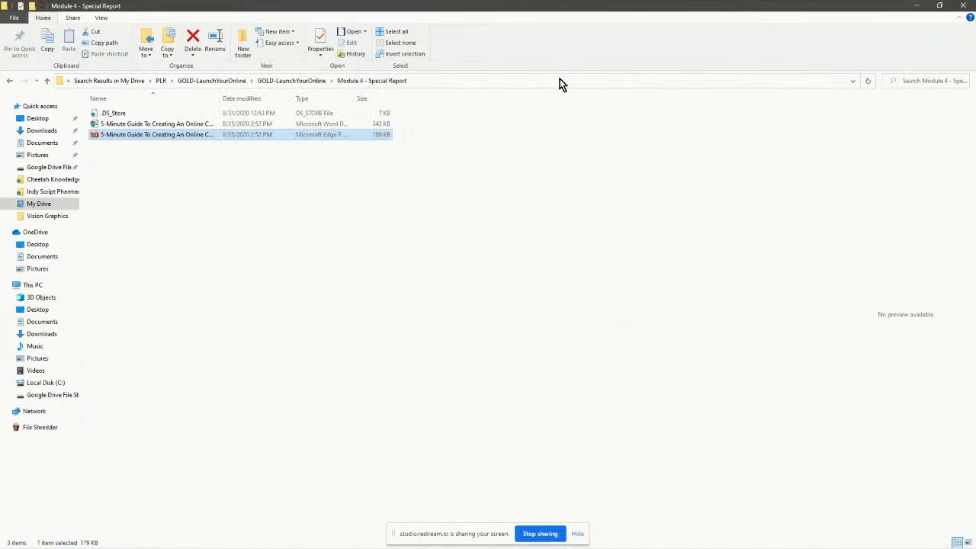
pyautogui.click(916, 8)
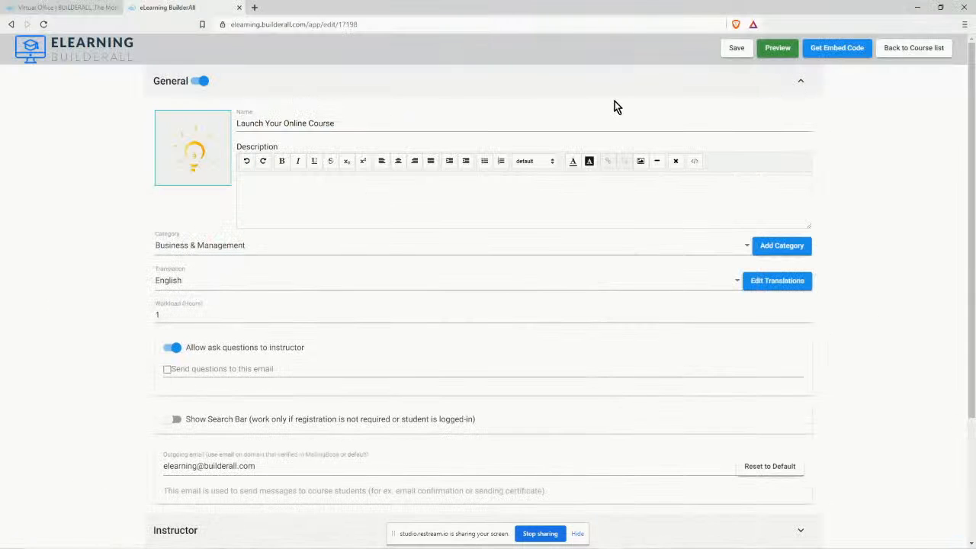
# Paste the guide's introduction into the Description and delete 'easy 5-minute guide to creating'.
pyautogui.click(252, 194)
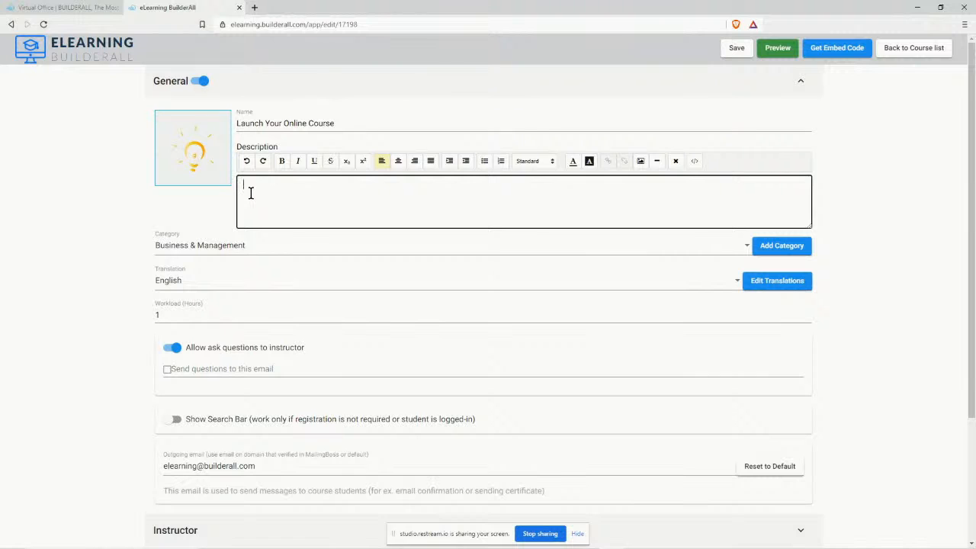
pyautogui.hotkey('ctrl', 'v')
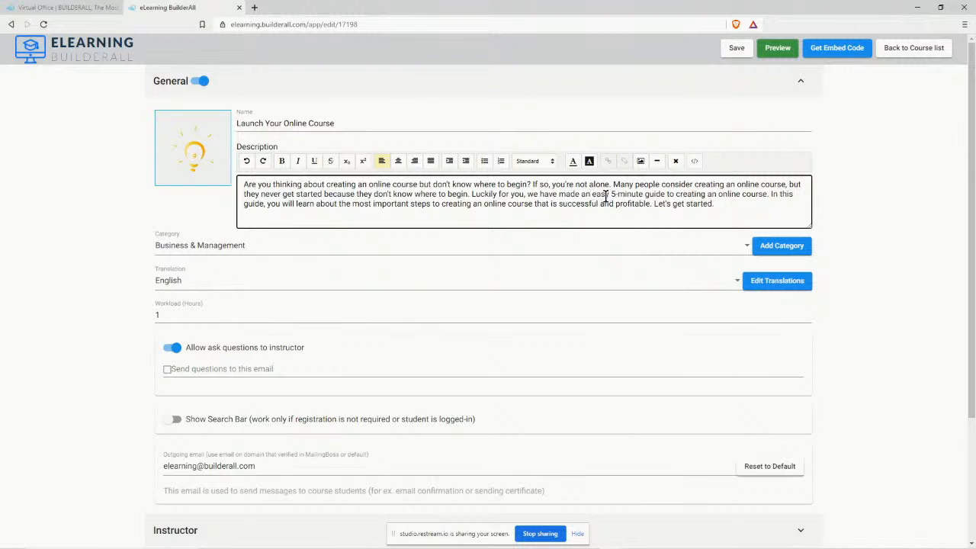
pyautogui.moveTo(591, 194); pyautogui.dragTo(676, 196)
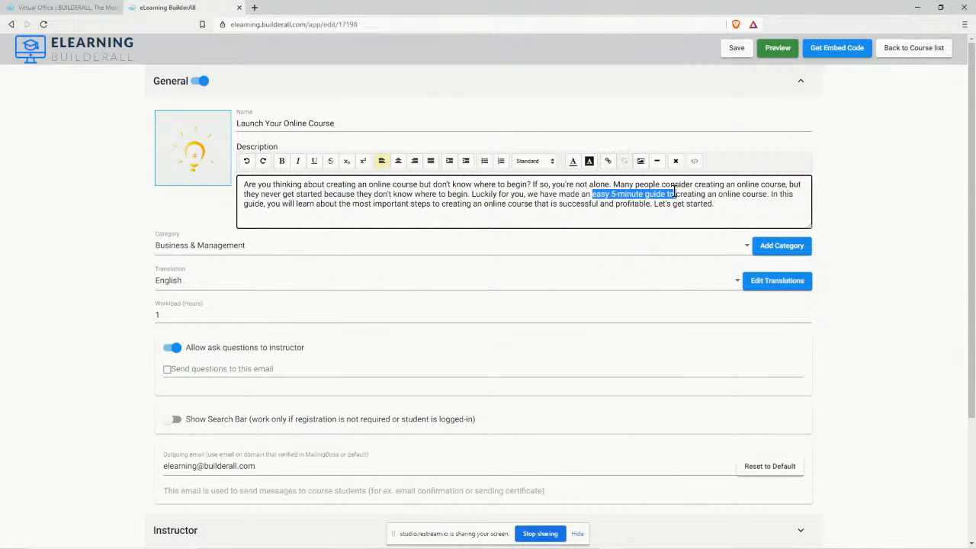
pyautogui.press('BackSpace')
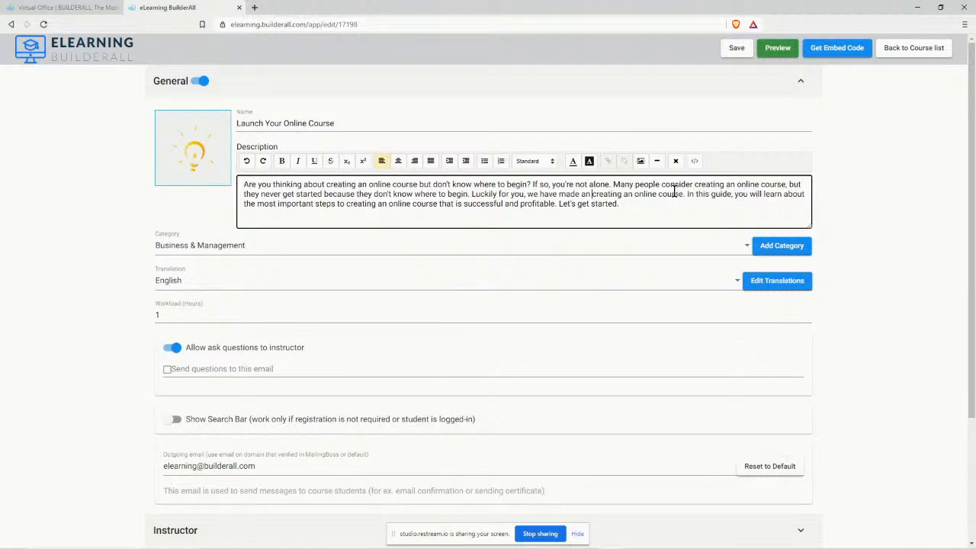
pyautogui.press('BackSpace')
pyautogui.press('BackSpace')
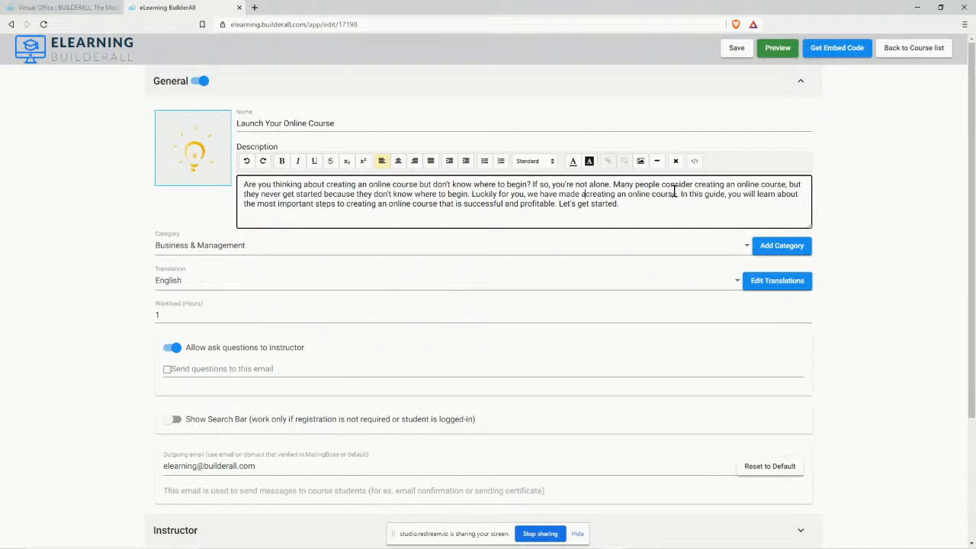
pyautogui.press('Delete')
pyautogui.press('Delete')
pyautogui.press('Delete')
pyautogui.press('Delete')
pyautogui.press('Delete')
pyautogui.press('Delete')
pyautogui.press('Delete')
pyautogui.press('Delete')
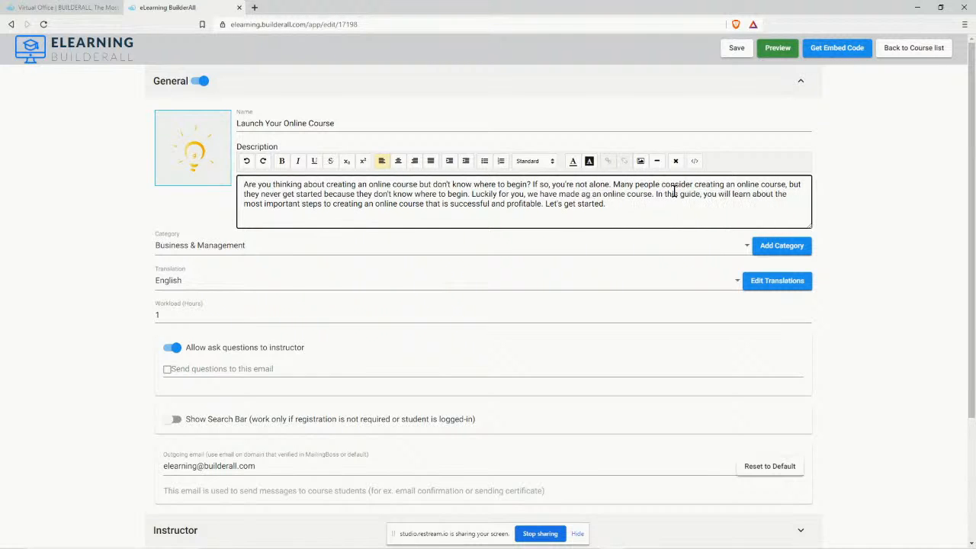
pyautogui.press('Delete')
pyautogui.press('Delete')
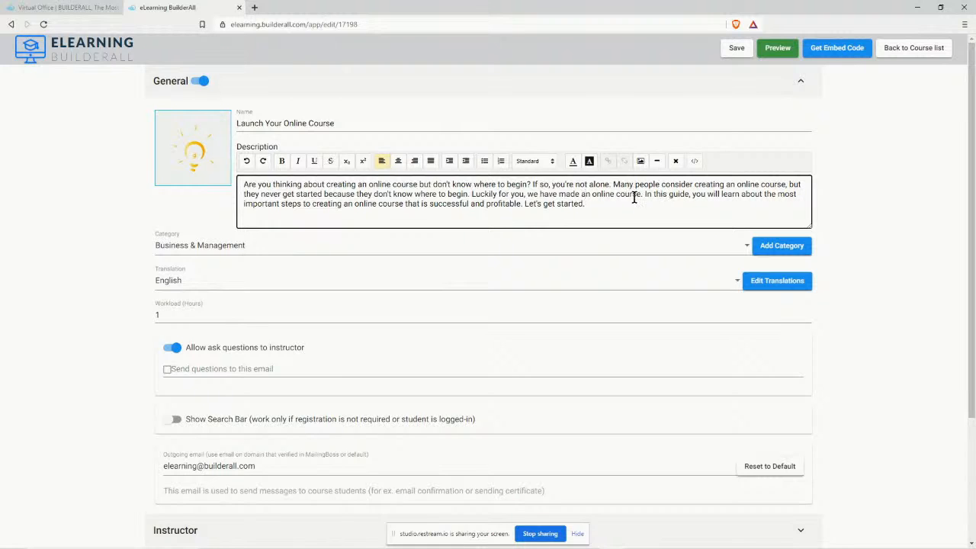
# Reword the opening to 'this incredible online course to help you!'.
pyautogui.click(560, 195)
pyautogui.write('this incre')
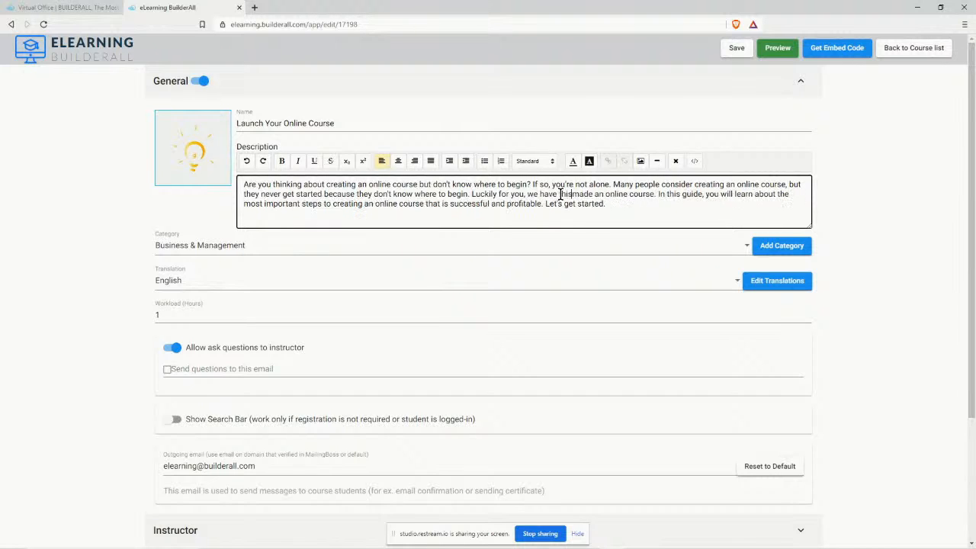
pyautogui.write('dible')
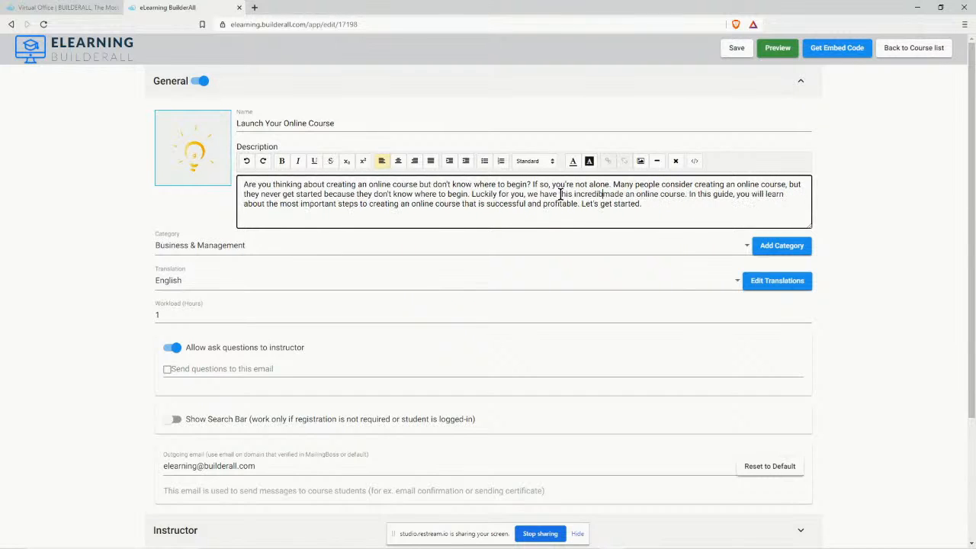
pyautogui.press('Delete')
pyautogui.press('Delete')
pyautogui.press('Delete')
pyautogui.press('Delete')
pyautogui.press('Delete')
pyautogui.press('Delete')
pyautogui.press('Delete')
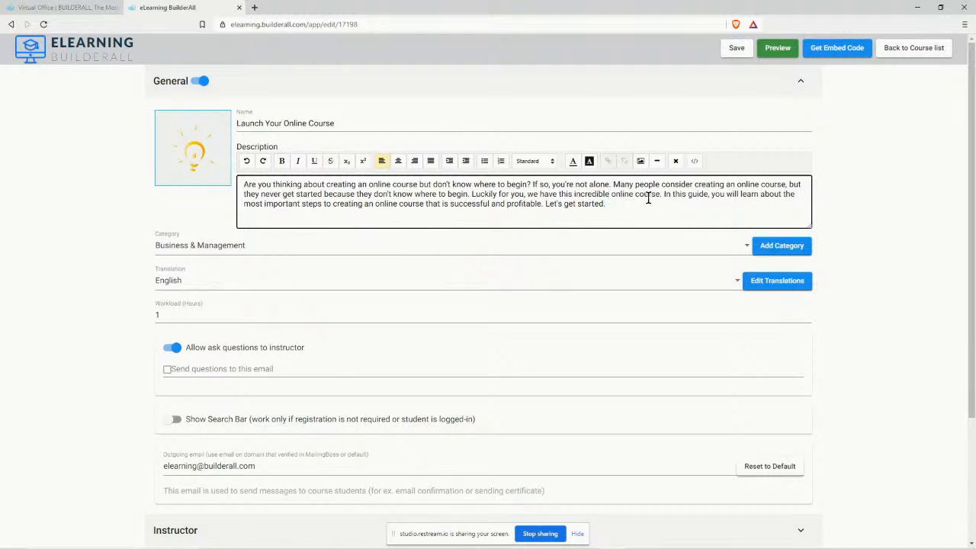
pyautogui.write('to help yo')
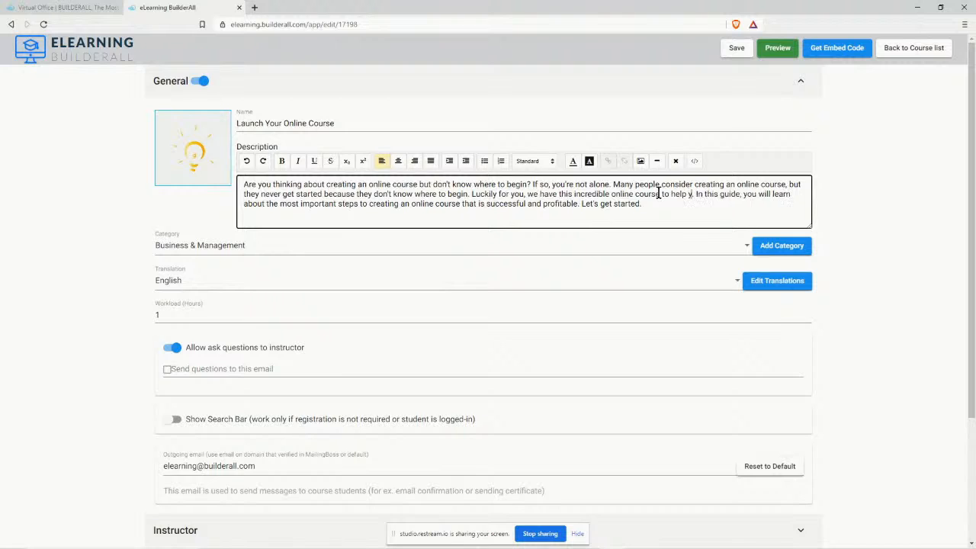
pyautogui.write('u')
pyautogui.write('!')
pyautogui.press('Delete')
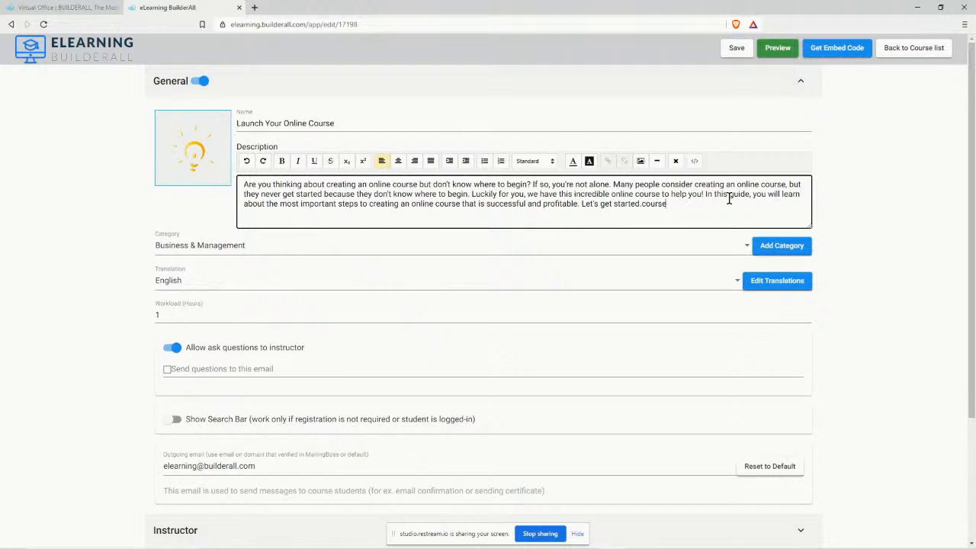
# Change 'In this guide' to 'In this course'.
pyautogui.press('BackSpace')
pyautogui.press('BackSpace')
pyautogui.press('BackSpace')
pyautogui.write('co0uorse')
pyautogui.press('BackSpace')
pyautogui.press('BackSpace')
pyautogui.press('BackSpace')
pyautogui.press('BackSpace')
pyautogui.press('BackSpace')
pyautogui.press('BackSpace')
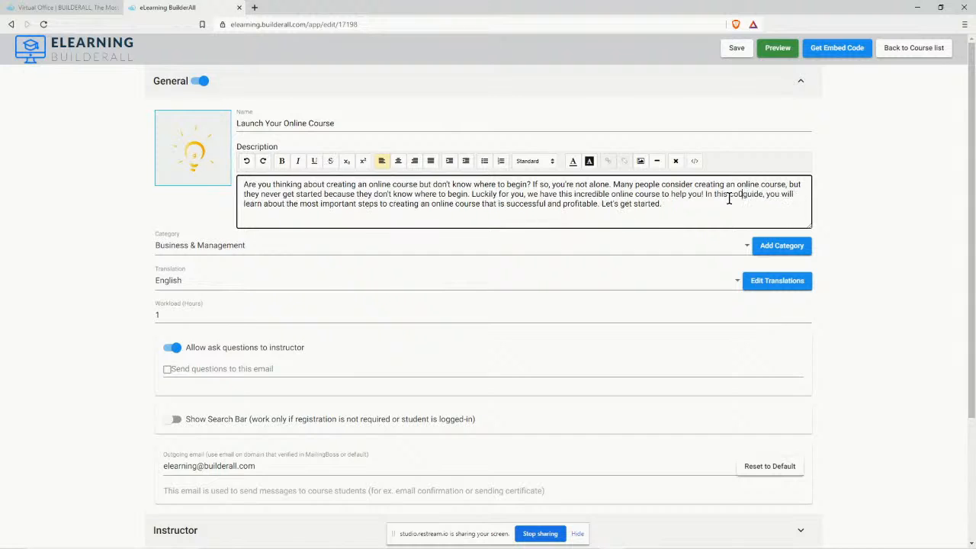
pyautogui.write('urse')
pyautogui.press('Delete')
pyautogui.press('Delete')
pyautogui.press('Delete')
pyautogui.press('Delete')
pyautogui.press('Delete')
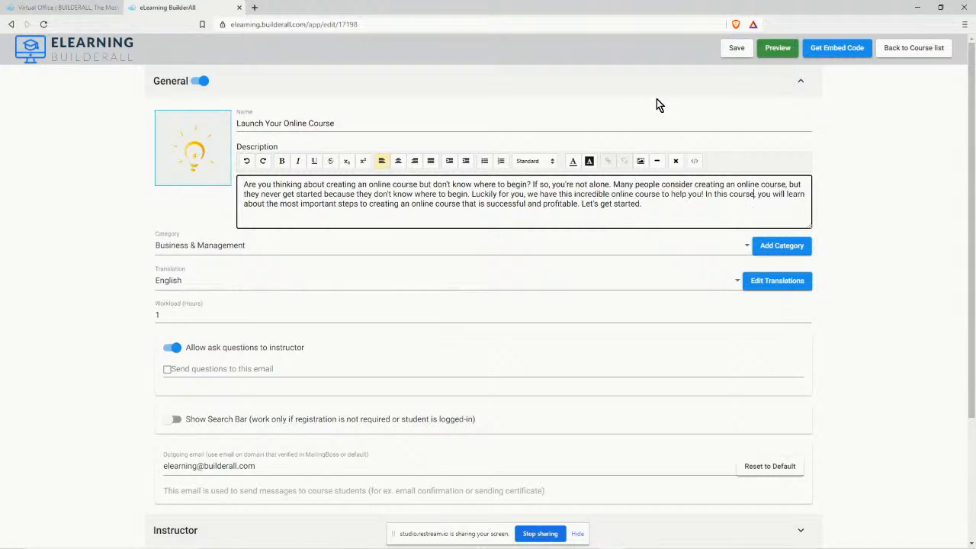
# Save the course, then view and close the Translation Editor.
pyautogui.click(735, 50)
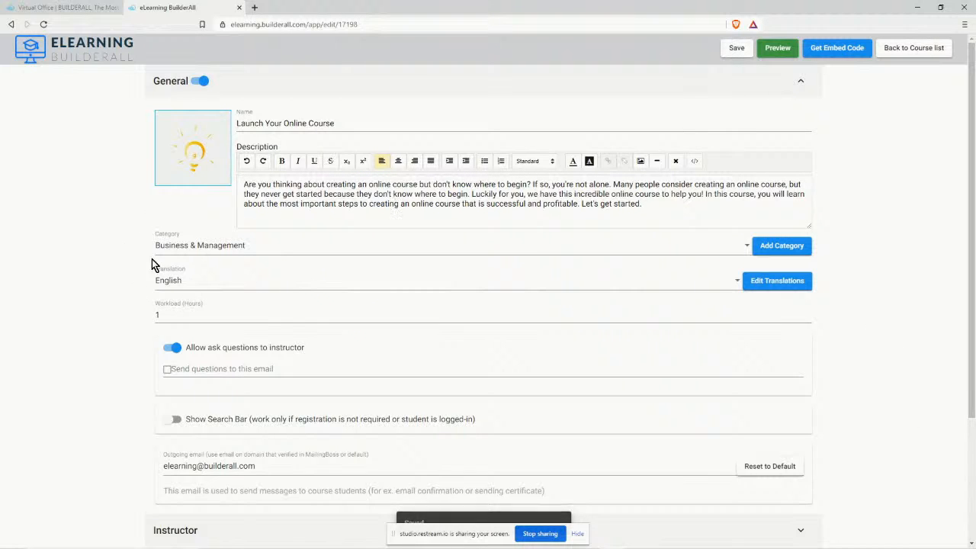
pyautogui.scroll(-2, 172, 267)
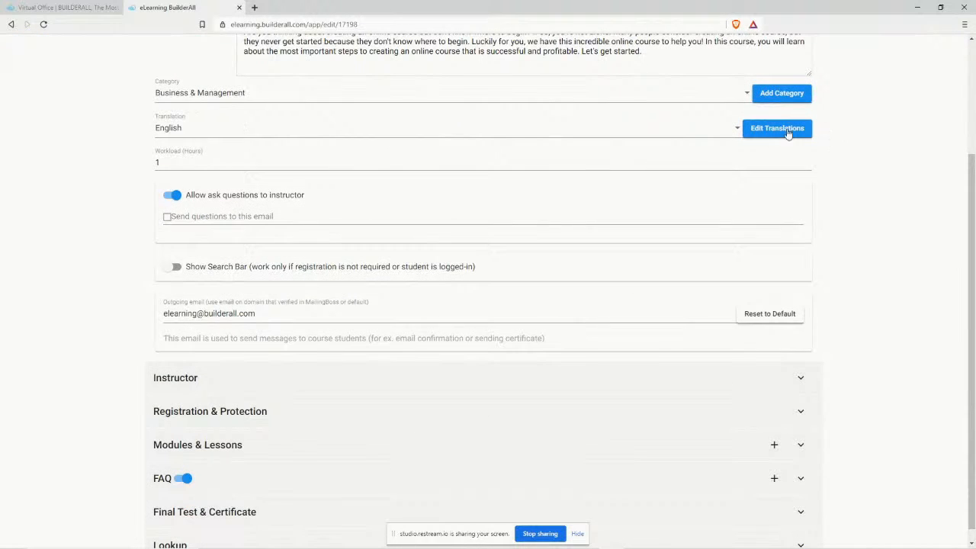
pyautogui.click(788, 132)
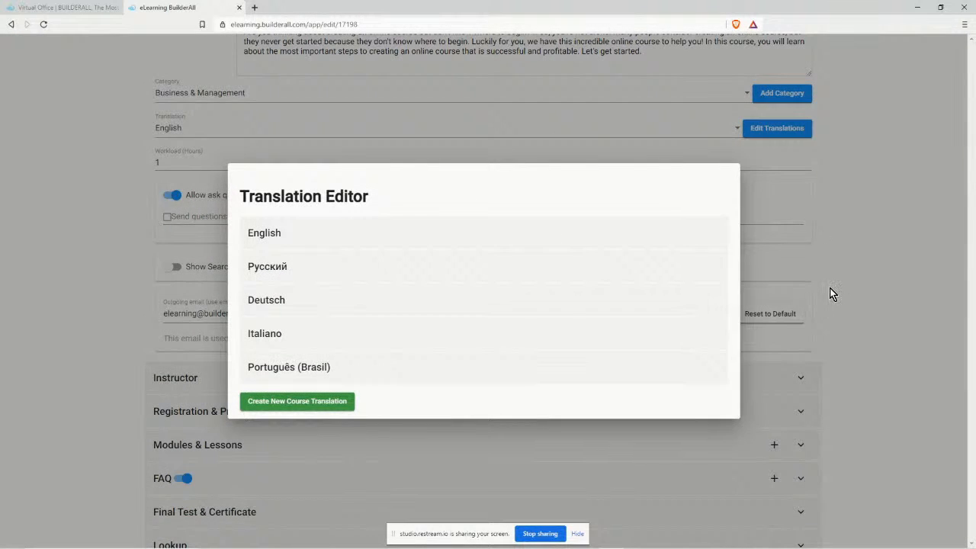
pyautogui.click(830, 288)
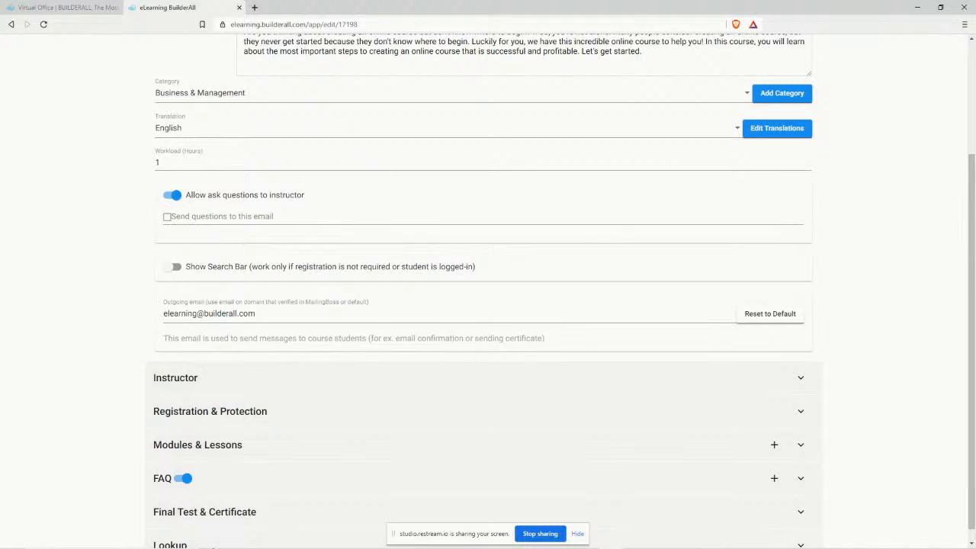
pyautogui.moveTo(236, 544)
pyautogui.click(358, 542)
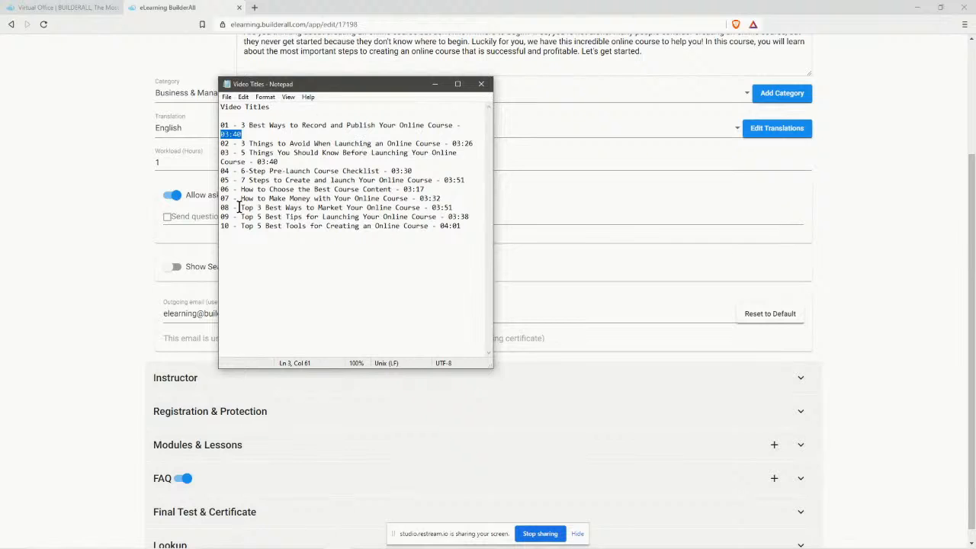
pyautogui.moveTo(365, 84); pyautogui.dragTo(332, 171)
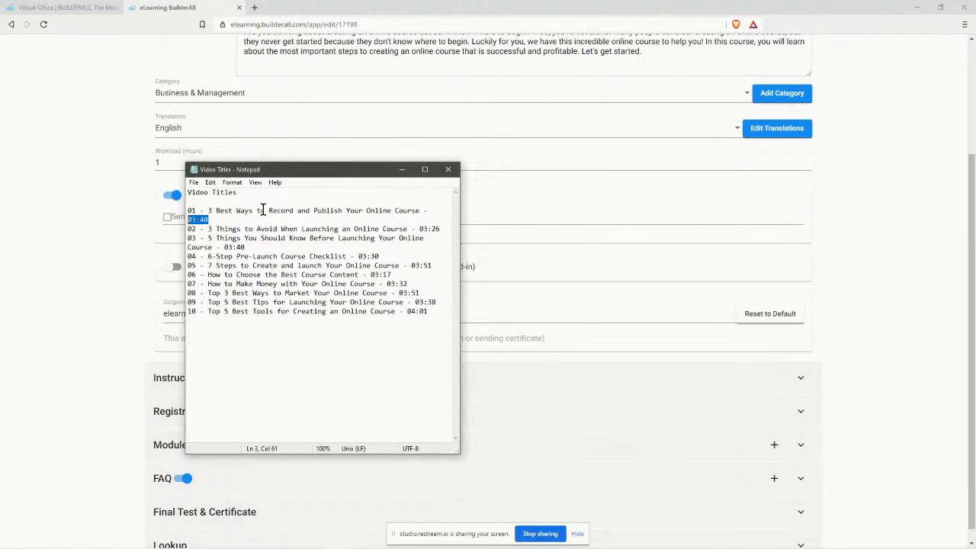
pyautogui.click(403, 170)
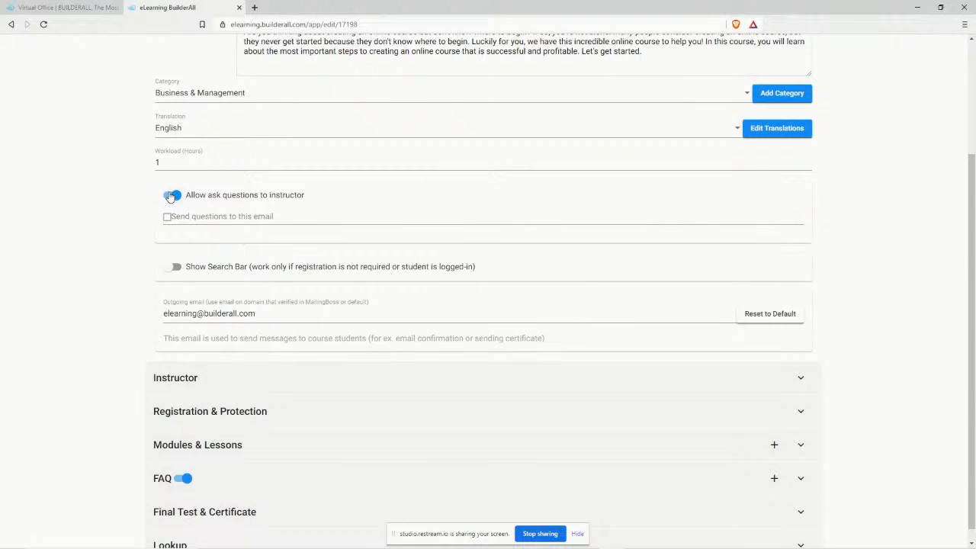
pyautogui.click(197, 217)
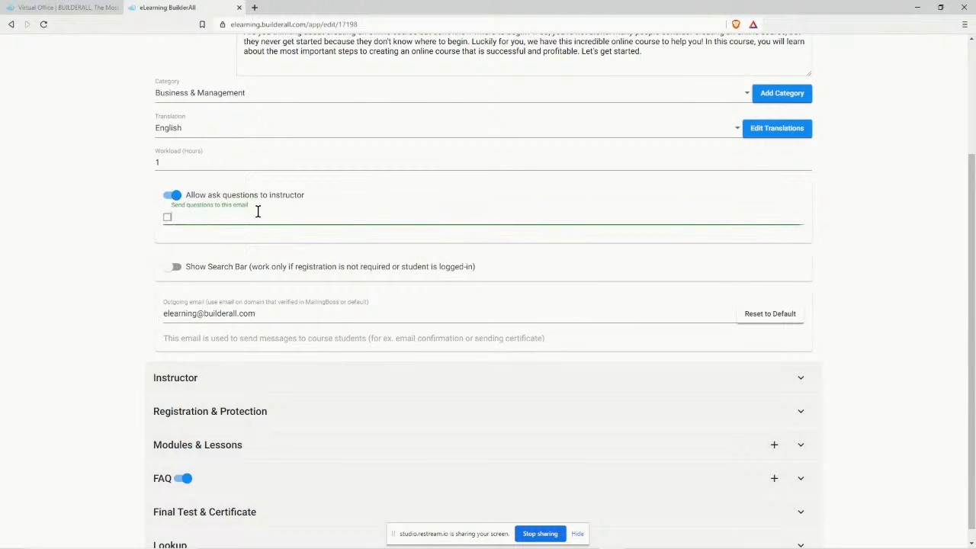
# Turn off 'Allow ask questions to instructor' and leave Show Search Bar off.
pyautogui.click(173, 196)
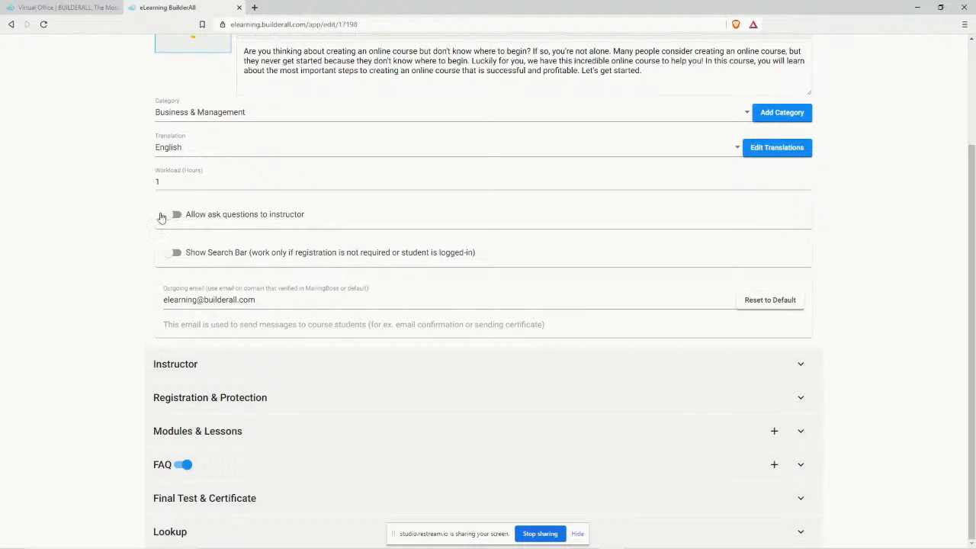
pyautogui.click(169, 254)
pyautogui.click(169, 254)
# Select the whole Outgoing email address, then switch to the Builderall apps dashboard.
pyautogui.click(268, 300)
pyautogui.moveTo(268, 300); pyautogui.dragTo(138, 302)
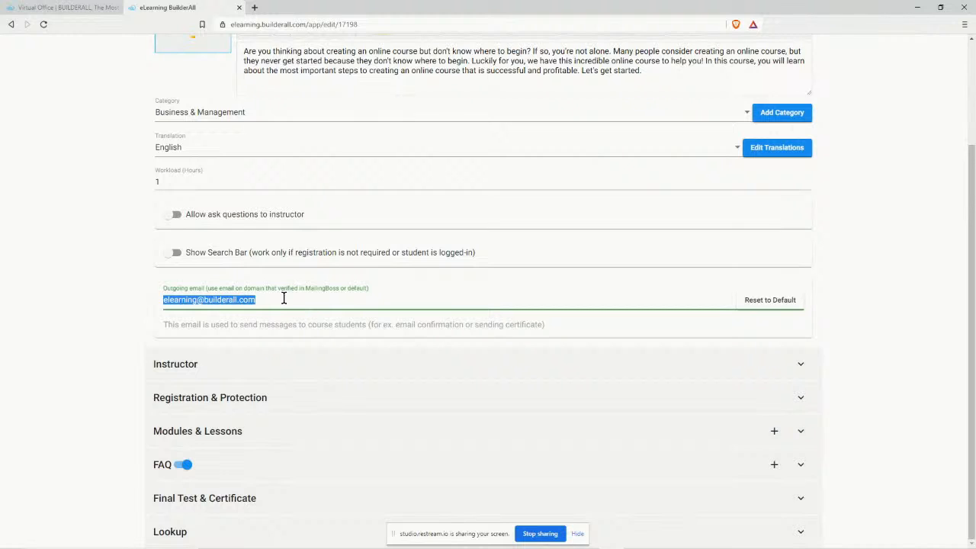
pyautogui.click(63, 8)
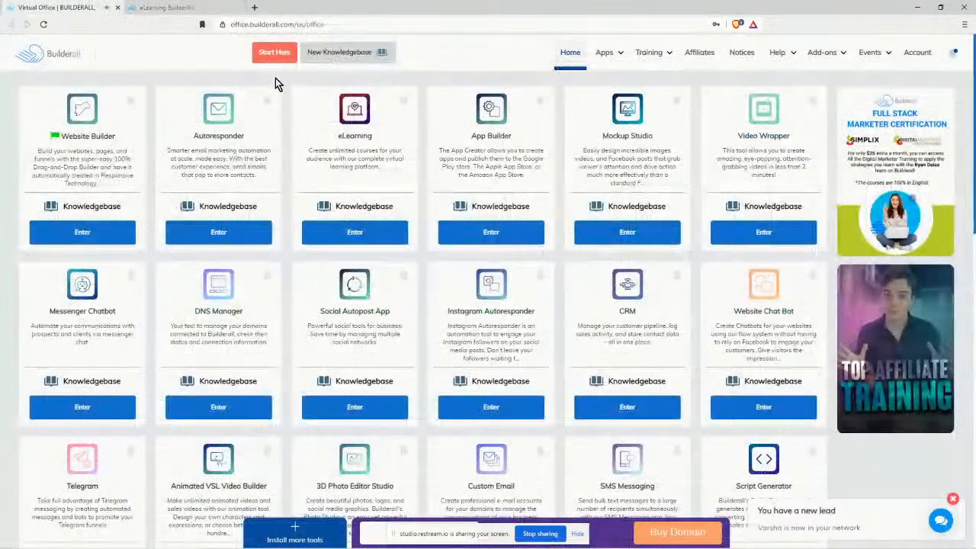
# Search the Builderall Knowledgebase for 'verif' to find email verification articles.
pyautogui.click(342, 56)
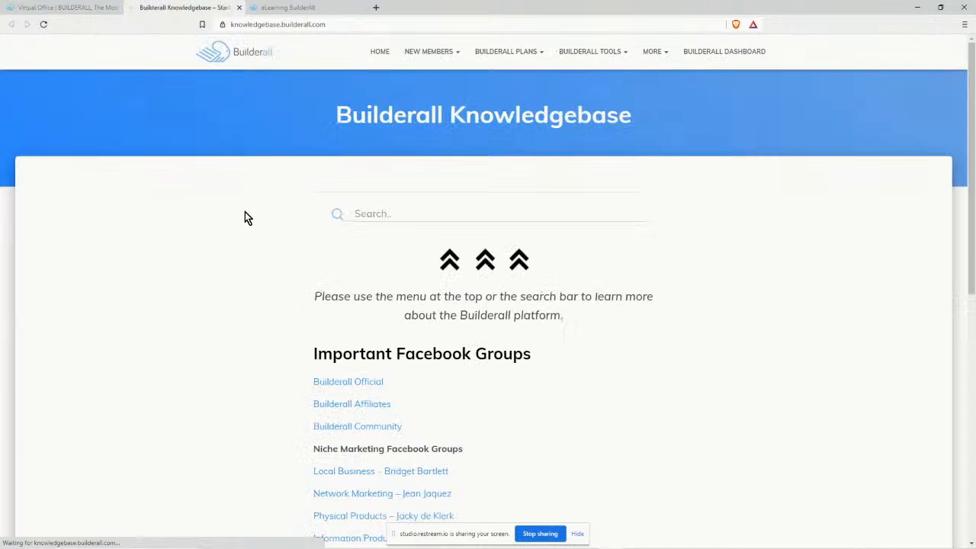
pyautogui.click(388, 214)
pyautogui.write('veri')
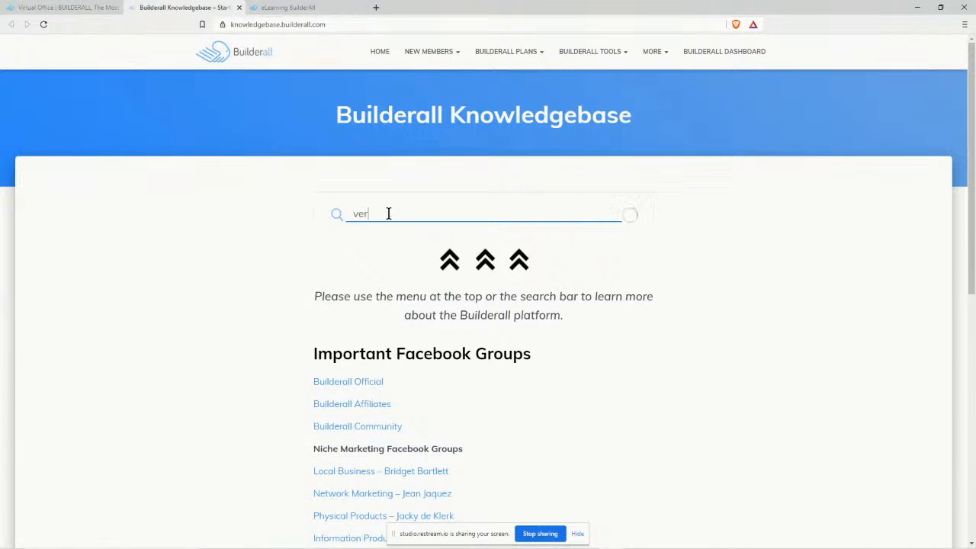
pyautogui.write('fied')
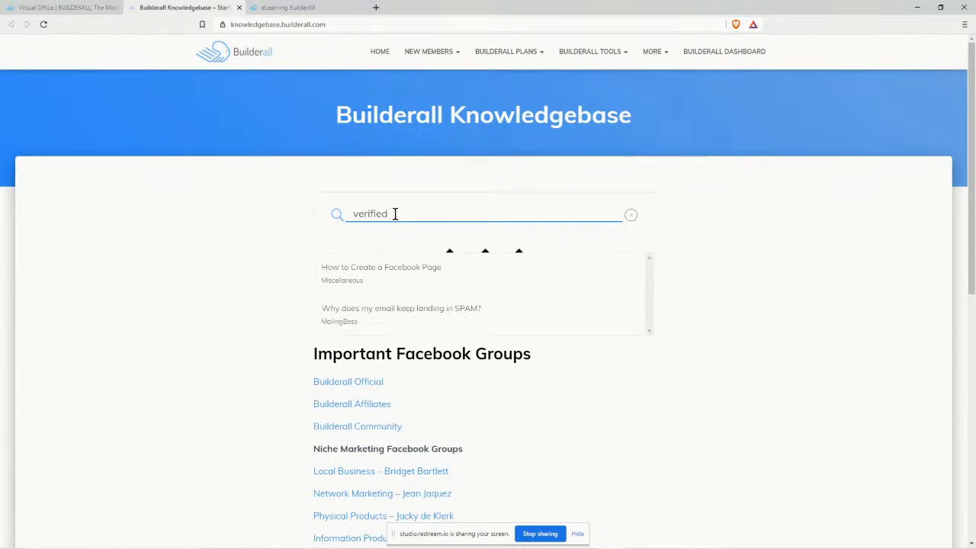
pyautogui.press('BackSpace')
pyautogui.press('BackSpace')
pyautogui.press('BackSpace')
pyautogui.press('BackSpace')
pyautogui.press('BackSpace')
pyautogui.press('BackSpace')
pyautogui.press('BackSpace')
pyautogui.press('BackSpace')
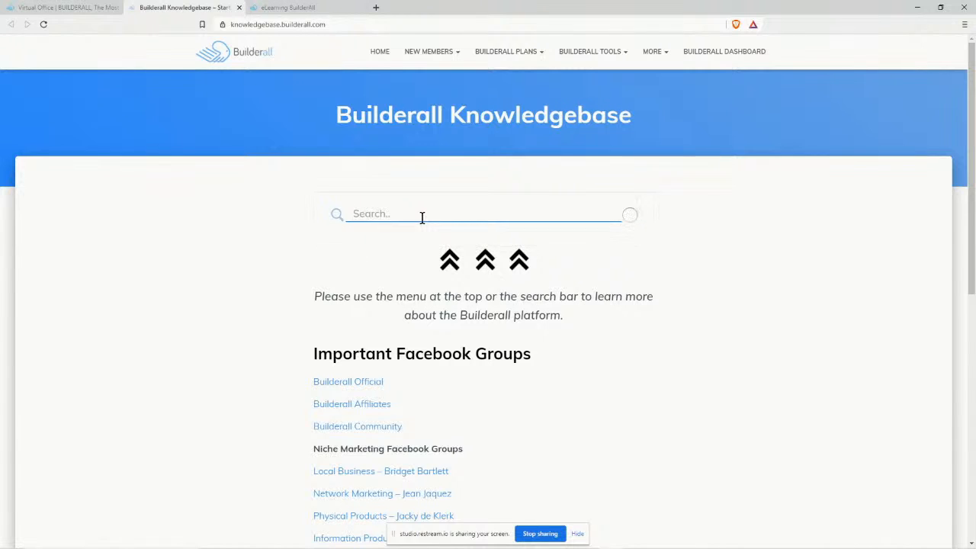
pyautogui.write('verified')
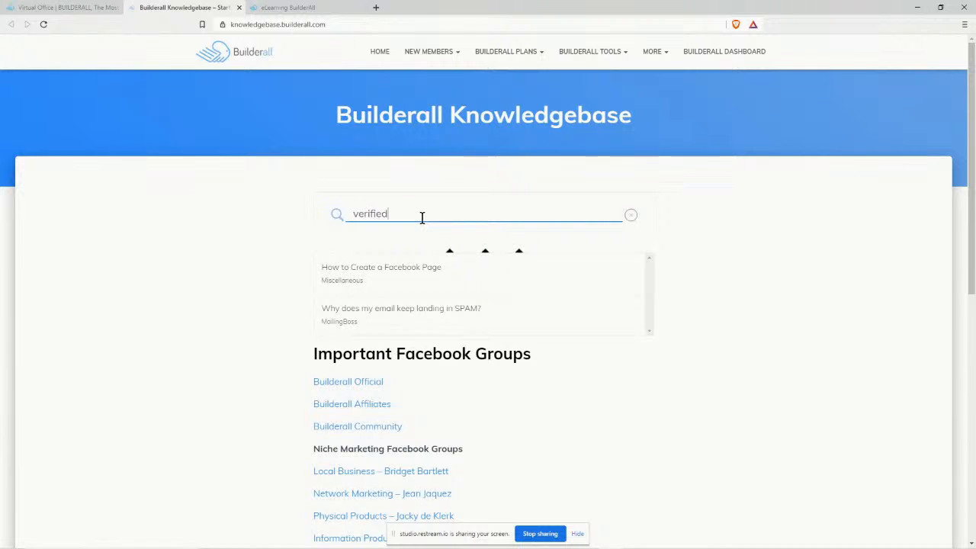
pyautogui.press('BackSpace')
pyautogui.press('BackSpace')
pyautogui.press('BackSpace')
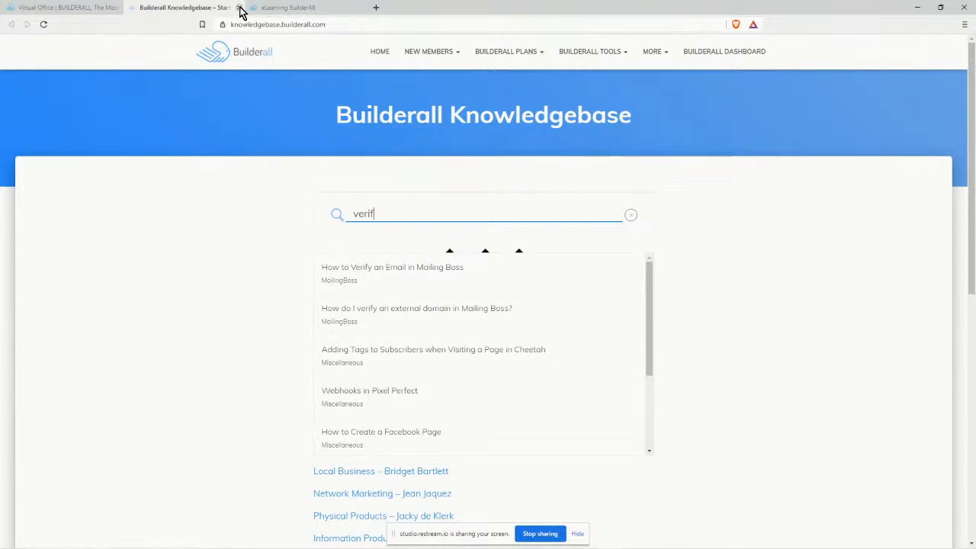
# Enter the instructor's e-mail as the Outgoing email and expand the Instructor section.
pyautogui.click(276, 7)
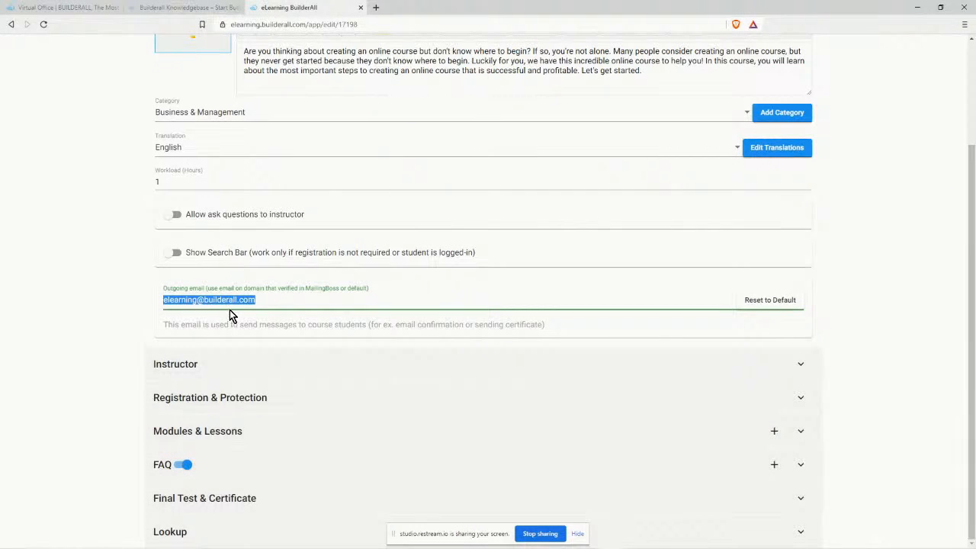
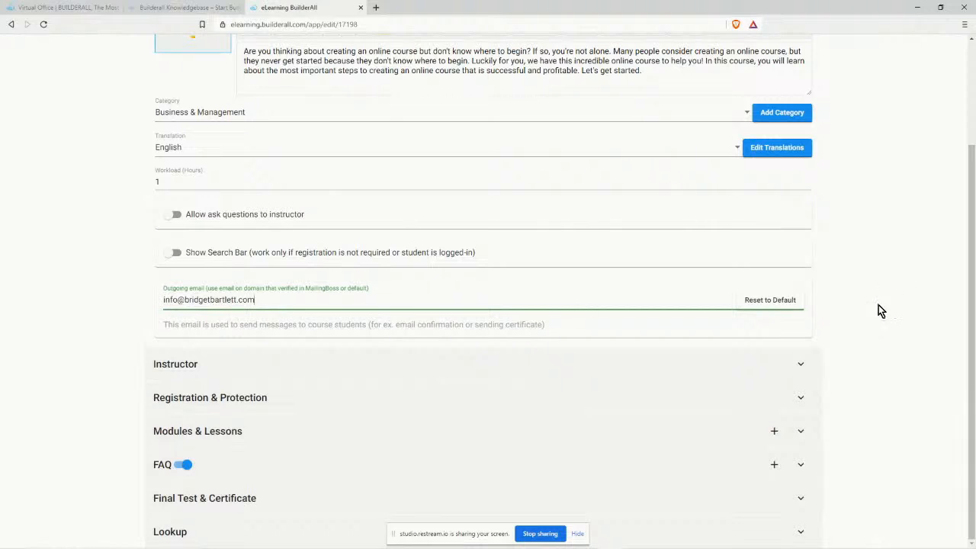
pyautogui.click(203, 366)
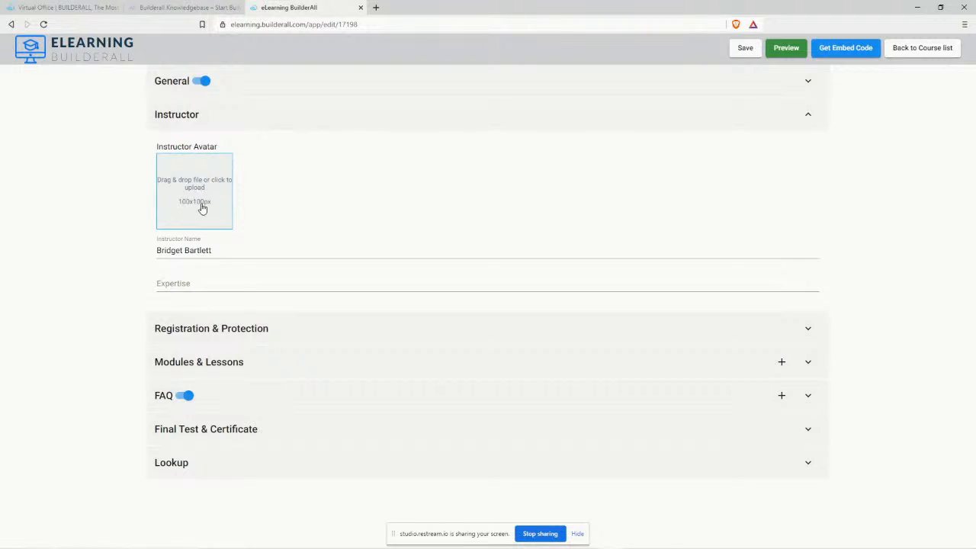
pyautogui.moveTo(581, 546)
pyautogui.moveTo(647, 548)
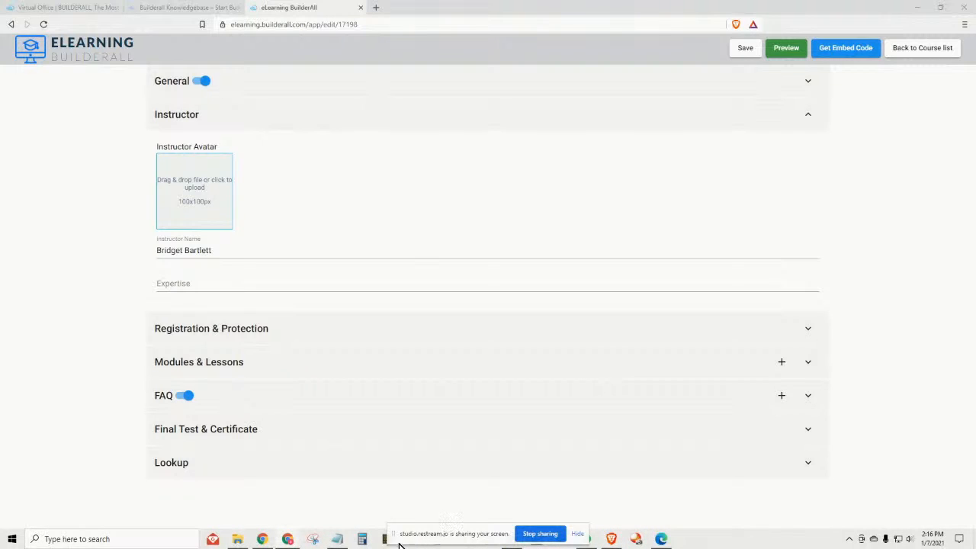
# Back in Canva, dismiss the saved-design message and delete the lightbulb graphic.
pyautogui.click(526, 535)
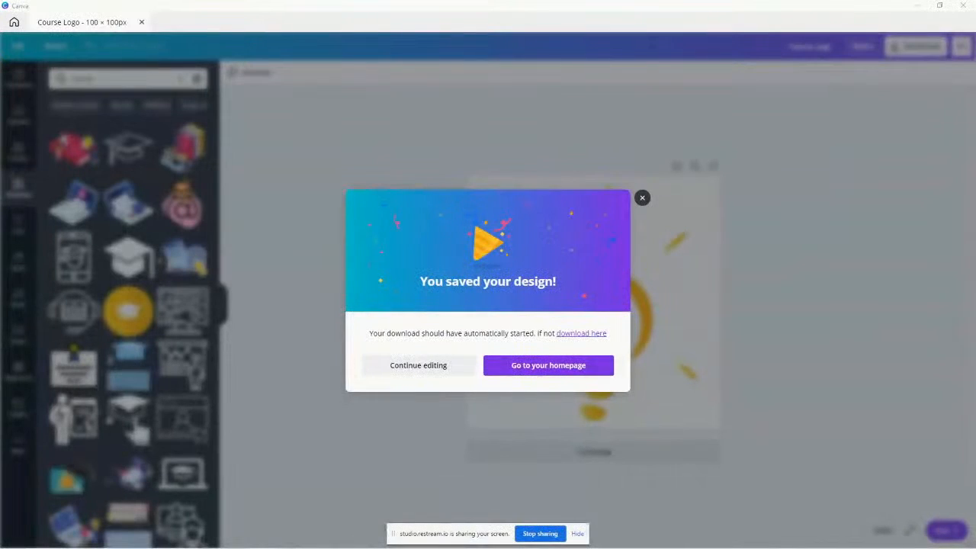
pyautogui.click(382, 366)
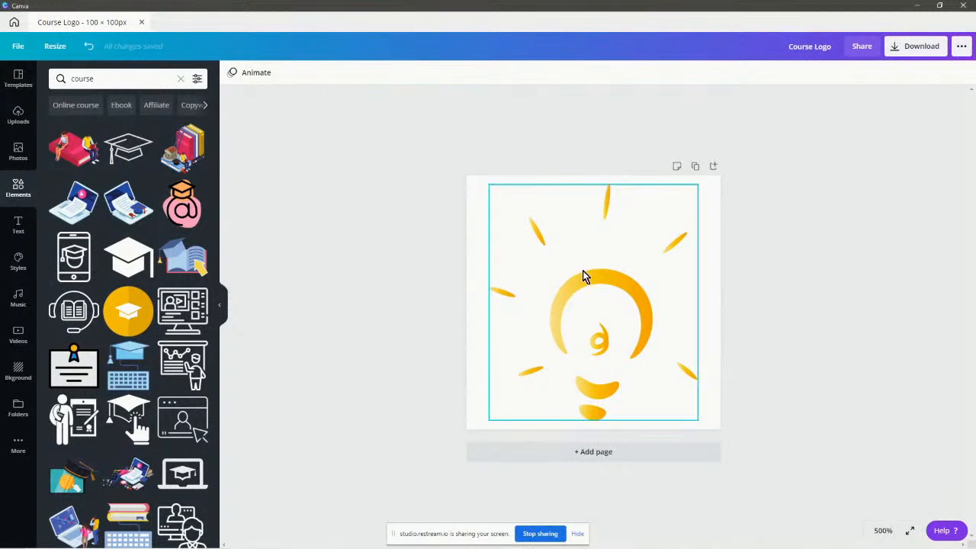
pyautogui.click(577, 321)
pyautogui.press('Delete')
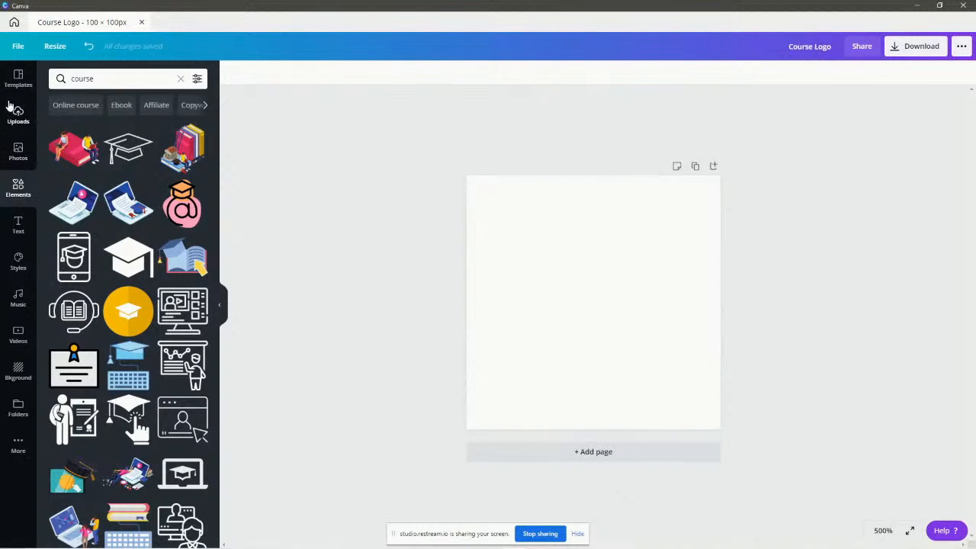
# Place the instructor's portrait from Uploads and enlarge it to fill the whole page.
pyautogui.click(17, 113)
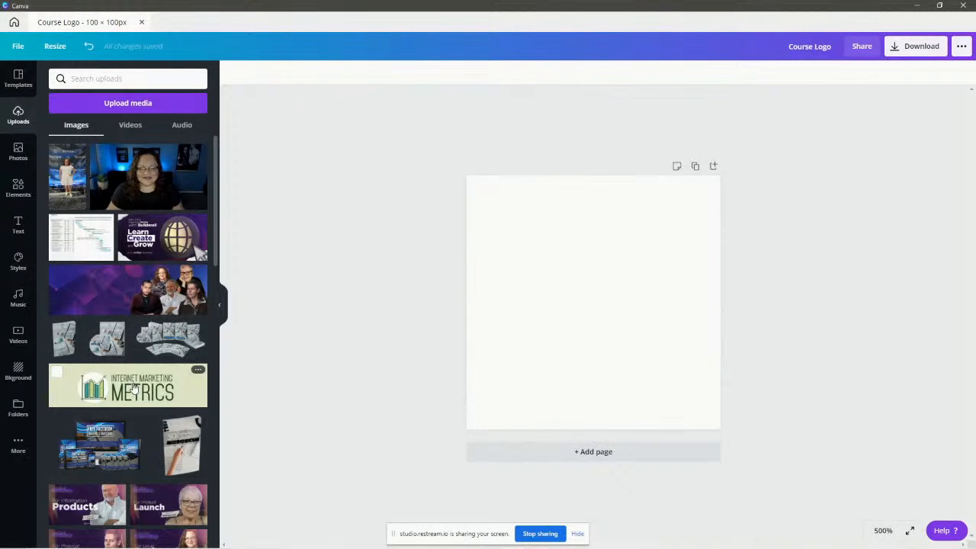
pyautogui.scroll(-5, 101, 385)
pyautogui.scroll(5, 97, 237)
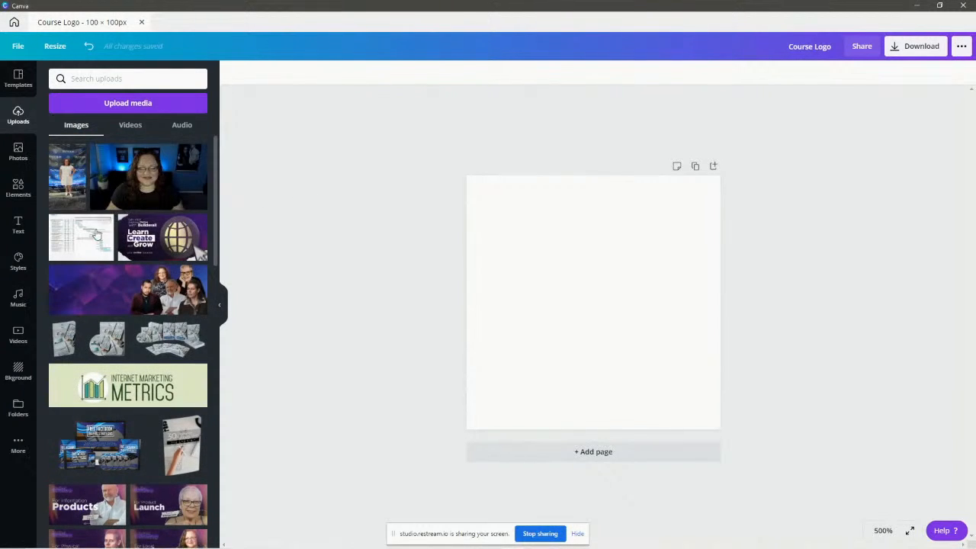
pyautogui.click(68, 176)
pyautogui.press('Delete')
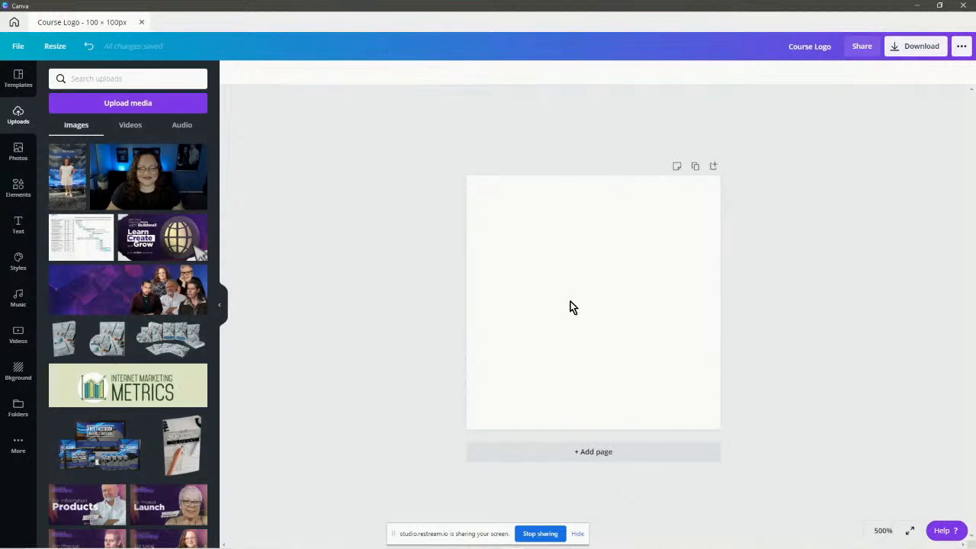
pyautogui.scroll(-6, 124, 336)
pyautogui.scroll(-15, 114, 333)
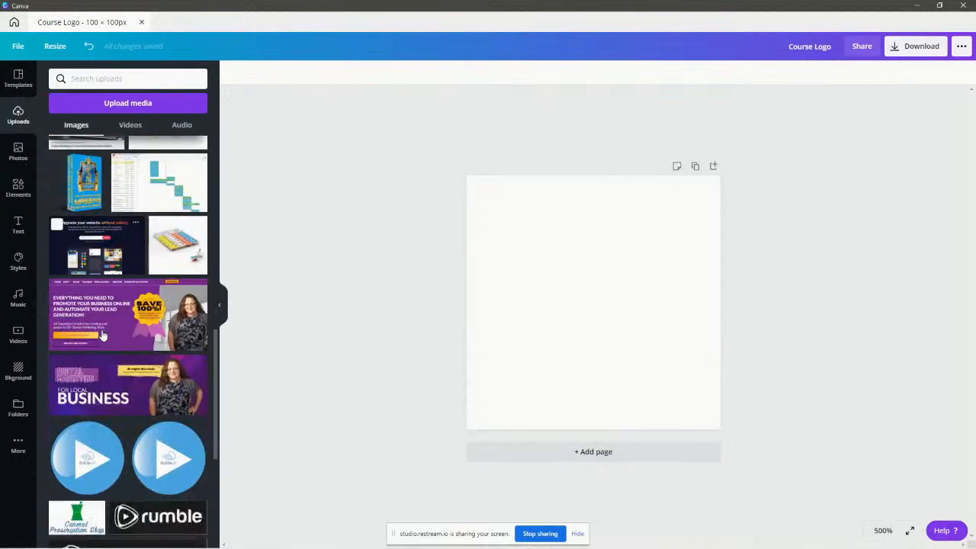
pyautogui.scroll(-5, 100, 330)
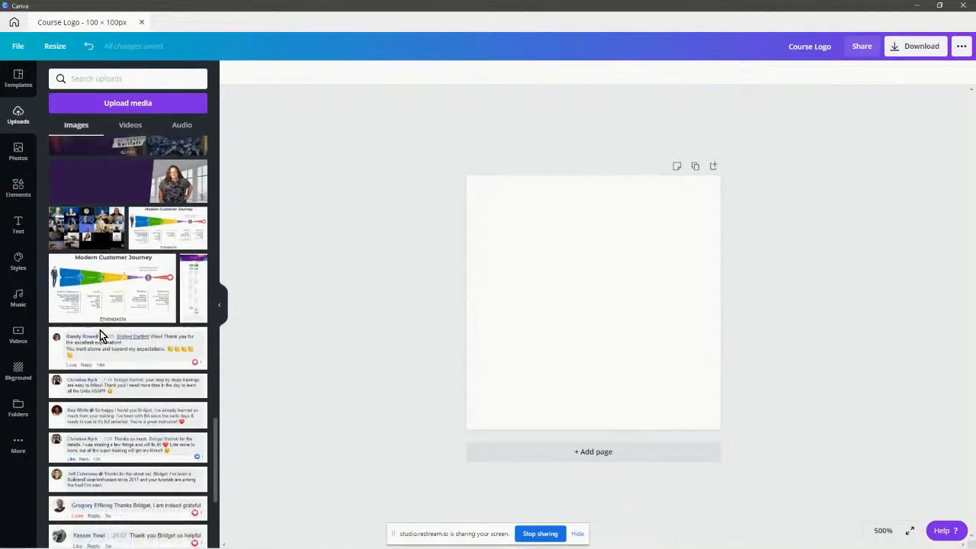
pyautogui.scroll(-10, 98, 333)
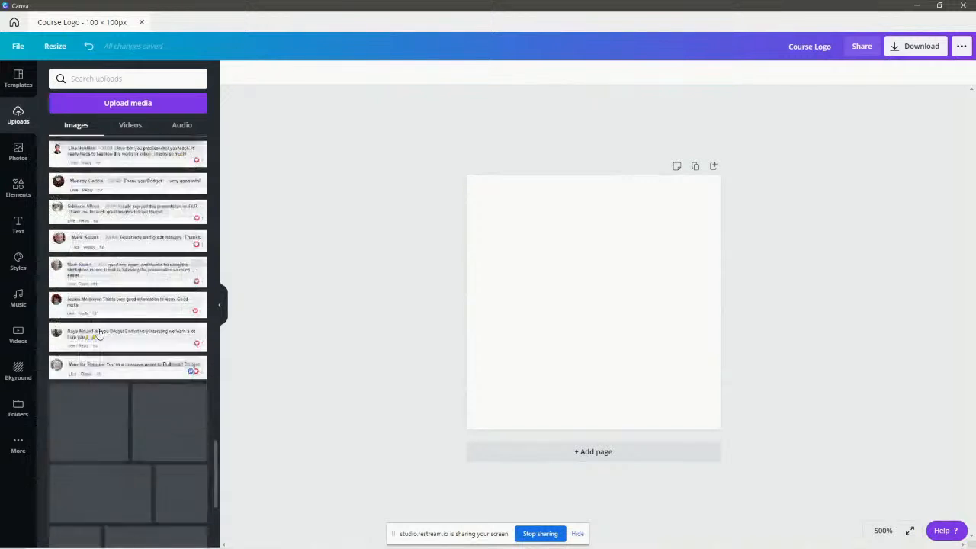
pyautogui.scroll(-4, 98, 333)
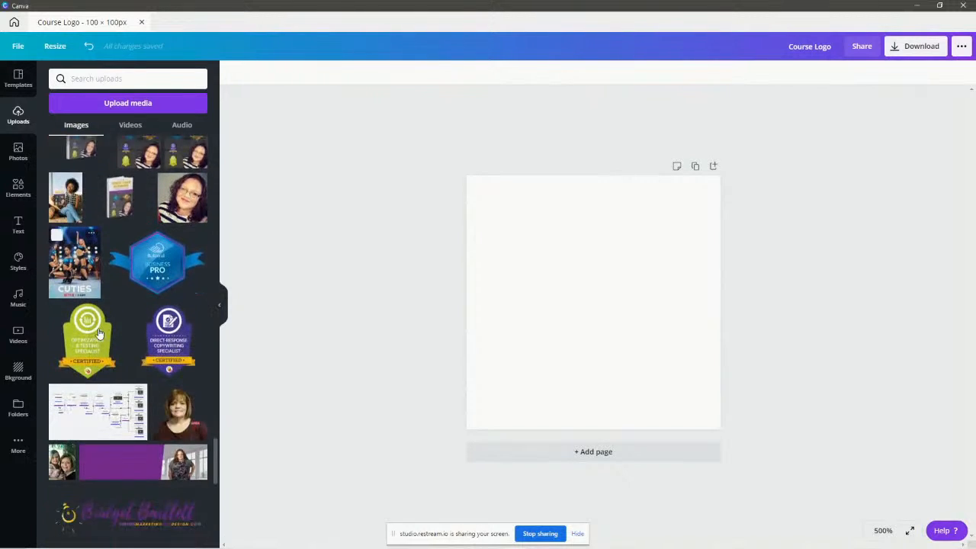
pyautogui.scroll(3, 142, 277)
pyautogui.click(182, 299)
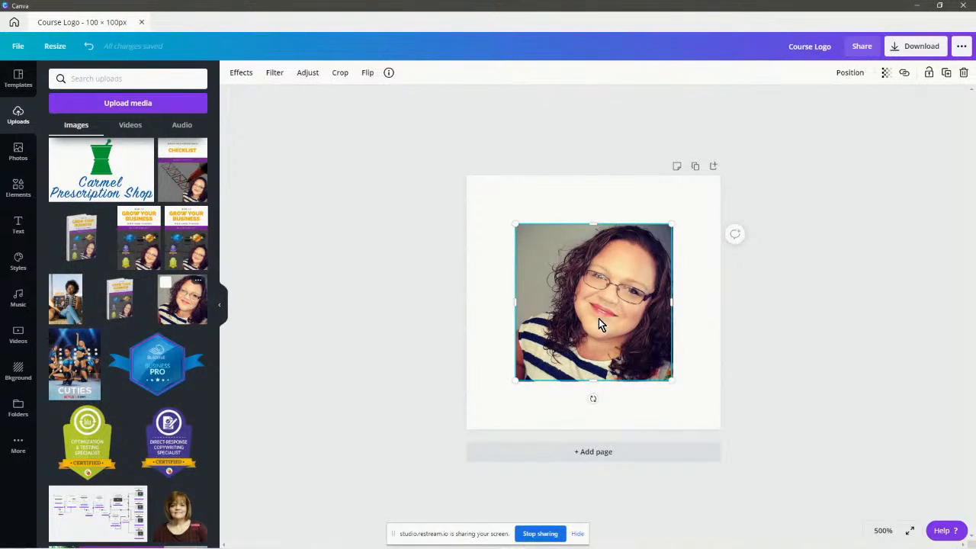
pyautogui.moveTo(602, 322); pyautogui.dragTo(651, 273)
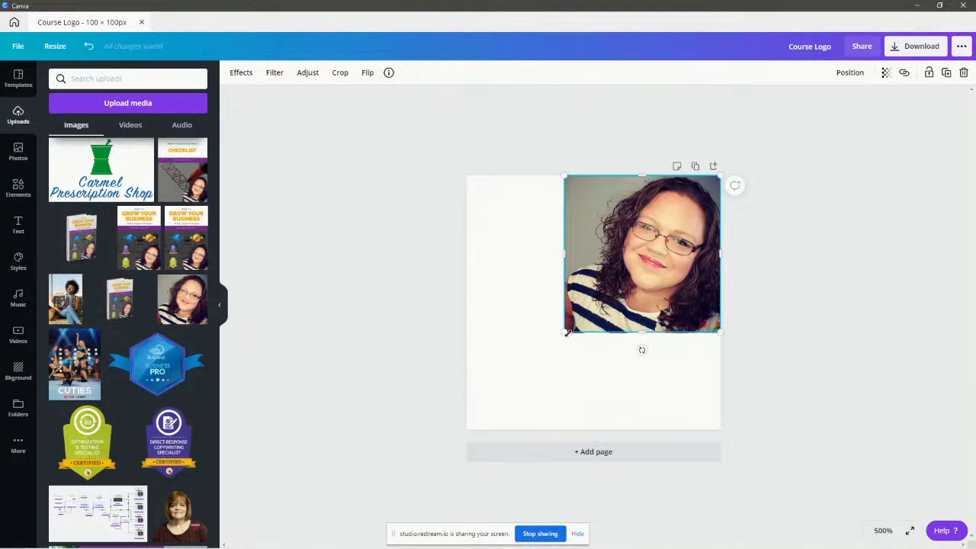
pyautogui.moveTo(565, 332); pyautogui.dragTo(467, 429)
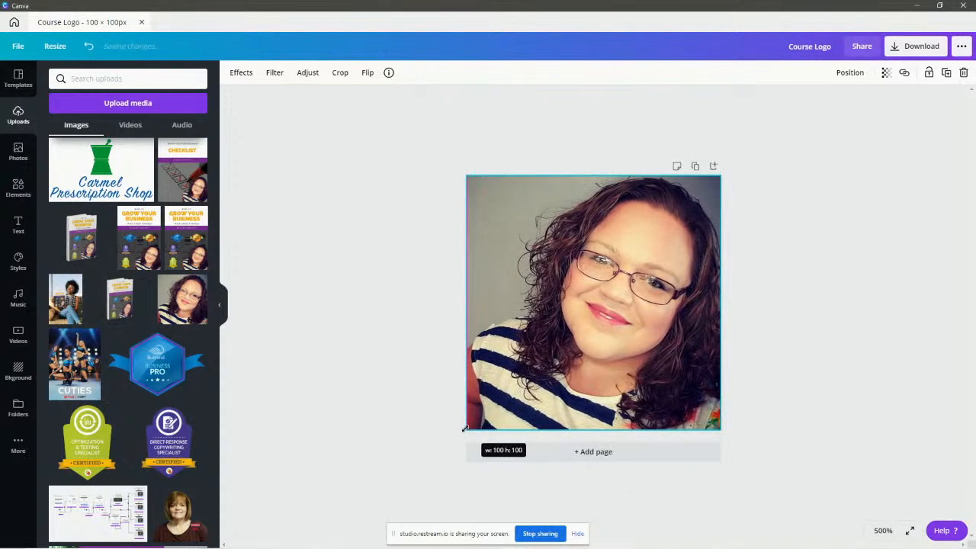
pyautogui.click(828, 229)
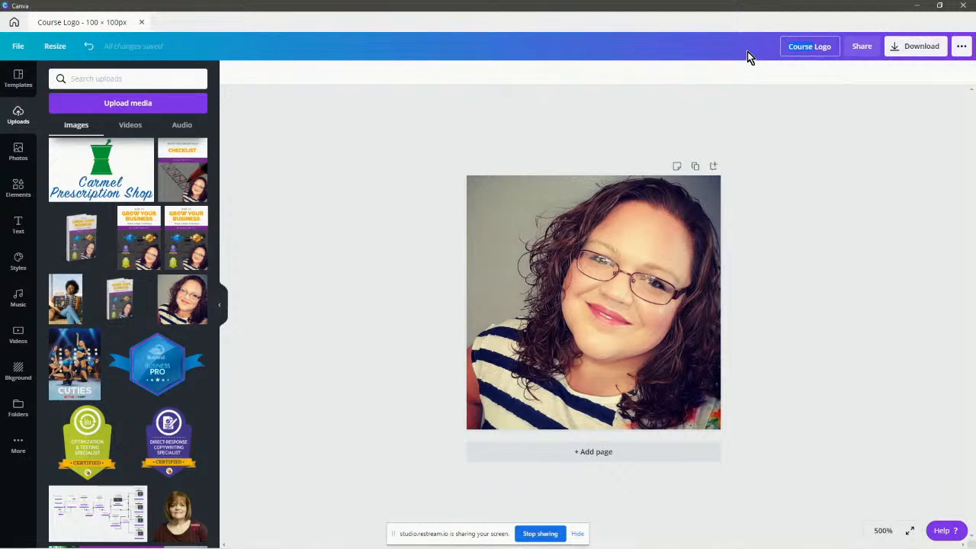
# Retitle the design 'Instructor Logo' and download it as a PNG into Course Launch Graphics.
pyautogui.write('Instructor')
pyautogui.press('Return')
pyautogui.click(919, 46)
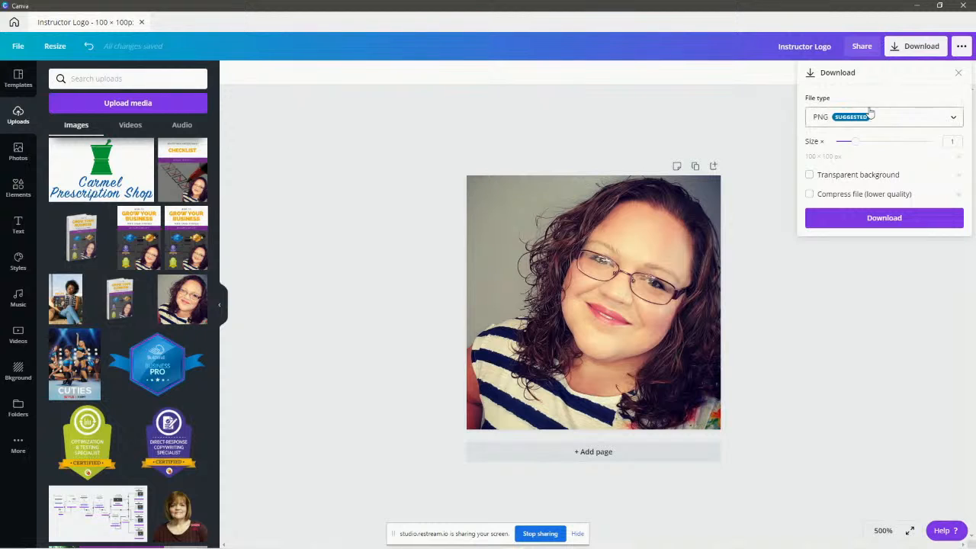
pyautogui.click(882, 221)
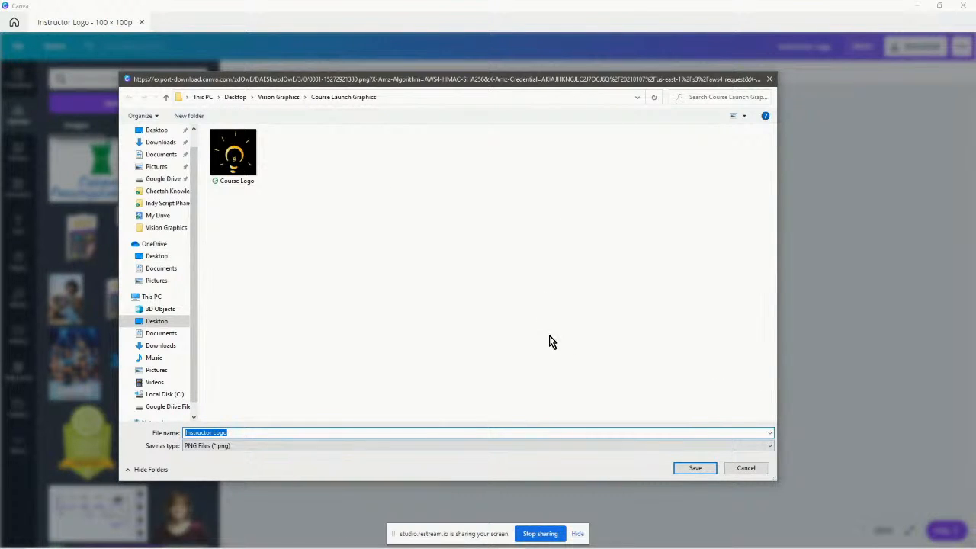
pyautogui.click(696, 468)
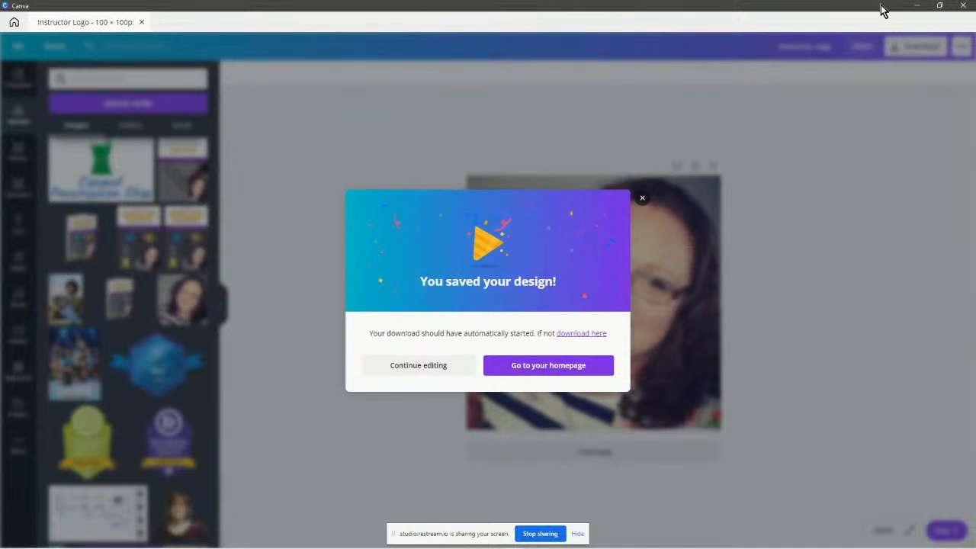
# Upload the Instructor Logo image from Course Launch Graphics as the instructor avatar and save the course.
pyautogui.click(917, 6)
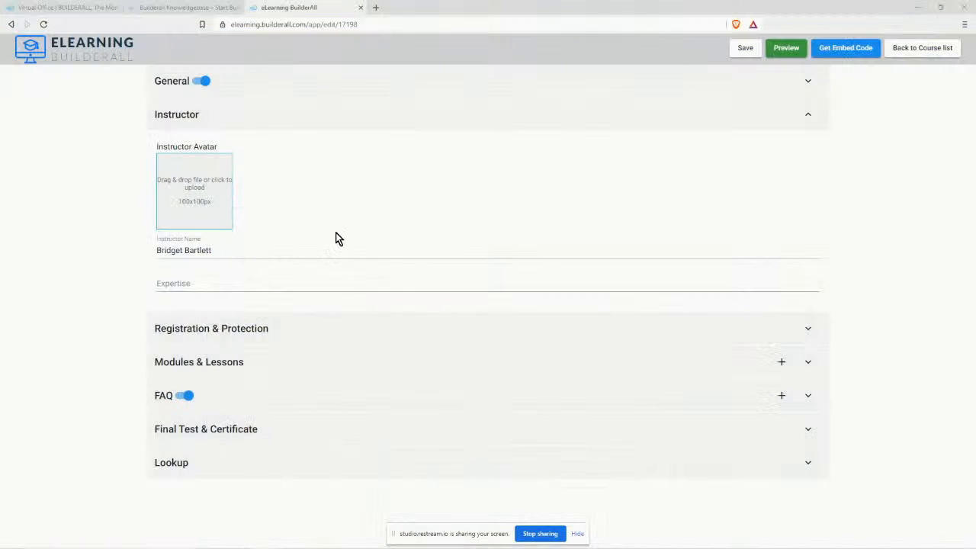
pyautogui.click(196, 189)
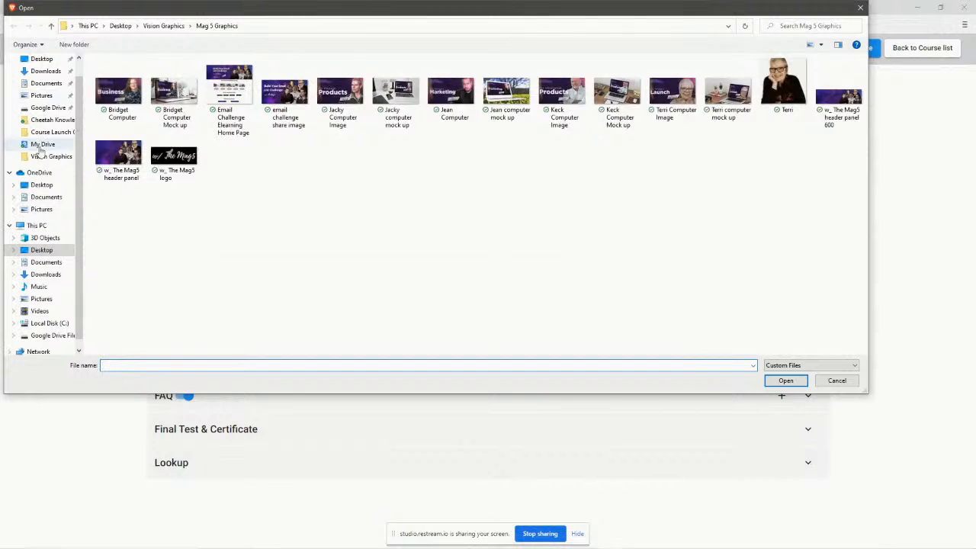
pyautogui.click(43, 158)
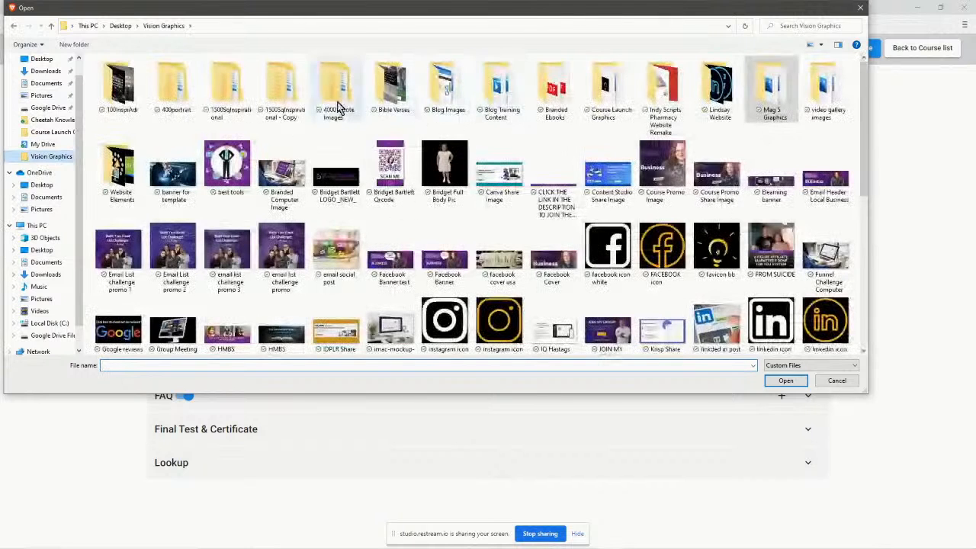
pyautogui.doubleClick(608, 97)
pyautogui.click(166, 90)
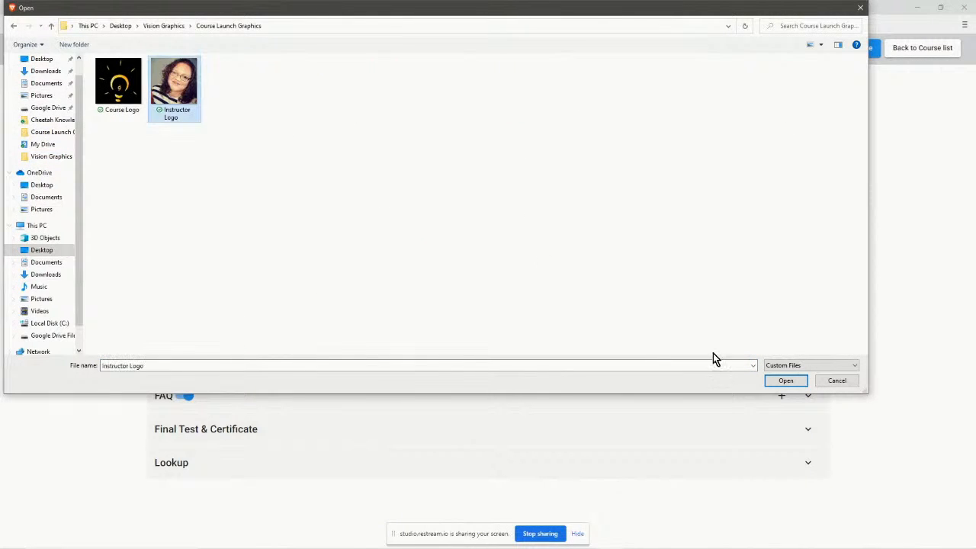
pyautogui.click(786, 381)
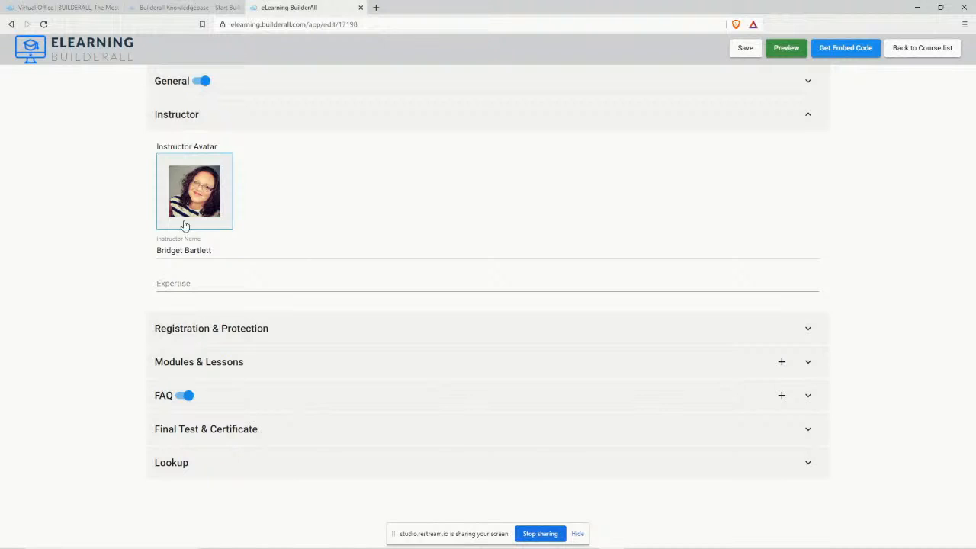
pyautogui.click(745, 49)
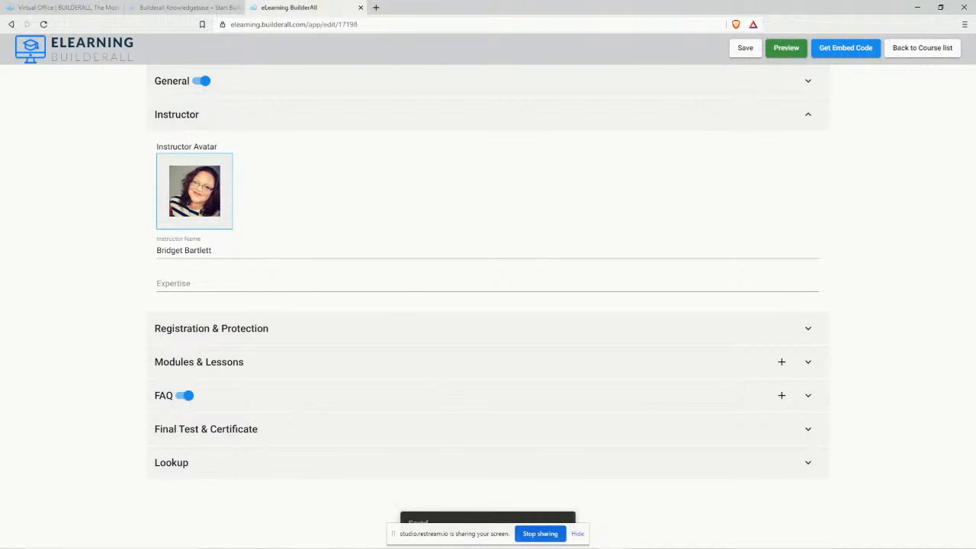
pyautogui.click(183, 283)
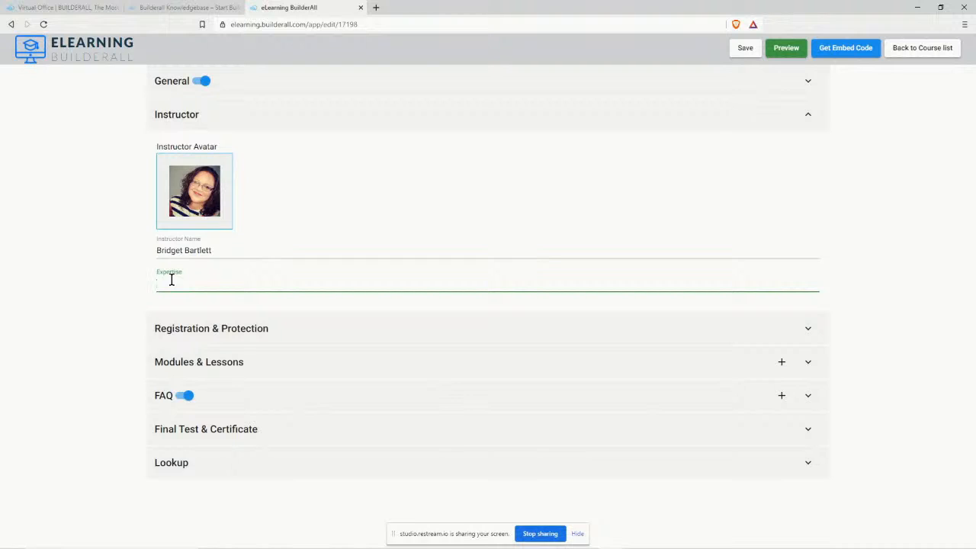
# Enter expertise: Local Business Marketing specialist, Digital Marketing Agency Owner, Affiliate Marketer, Business Owner; save.
pyautogui.write('Local Business Marketing Training and Su')
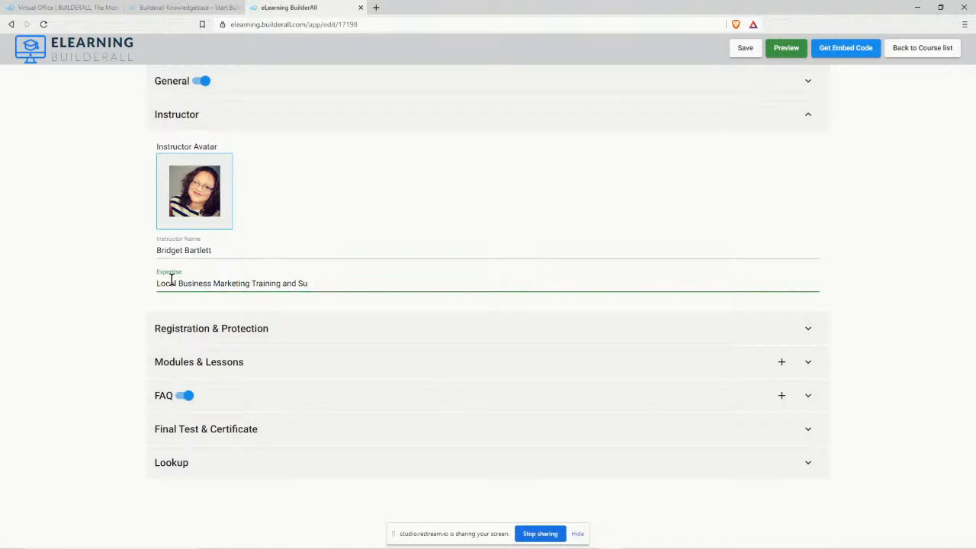
pyautogui.write('ipport SPeci')
pyautogui.press('BackSpace')
pyautogui.press('BackSpace')
pyautogui.write('pecils')
pyautogui.write('ist')
pyautogui.write(', DIgital Marke')
pyautogui.write('ting Agfe')
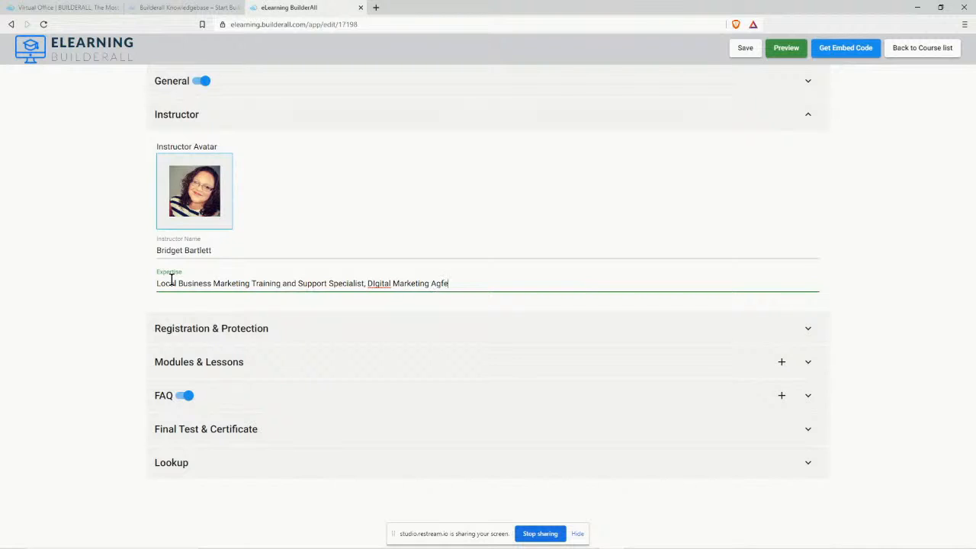
pyautogui.press('BackSpace')
pyautogui.press('BackSpace')
pyautogui.write('ency Owner, Affiliate Marketer')
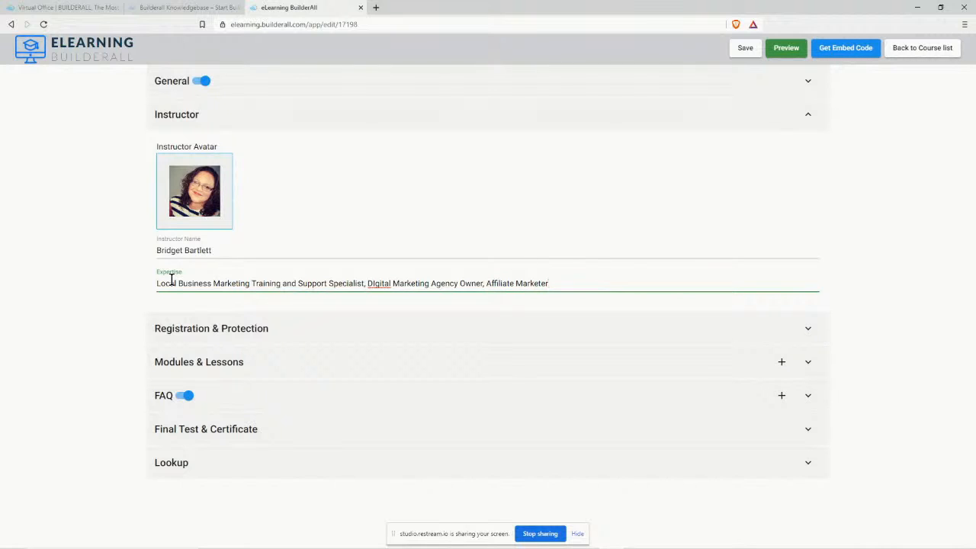
pyautogui.write(' abnd')
pyautogui.press('BackSpace')
pyautogui.press('BackSpace')
pyautogui.press('BackSpace')
pyautogui.press('BackSpace')
pyautogui.write('n')
pyautogui.write('nd ')
pyautogui.write('BUsine')
pyautogui.press('BackSpace')
pyautogui.press('BackSpace')
pyautogui.press('BackSpace')
pyautogui.press('BackSpace')
pyautogui.press('BackSpace')
pyautogui.write('Business O')
pyautogui.press('BackSpace')
pyautogui.press('BackSpace')
pyautogui.write('wner')
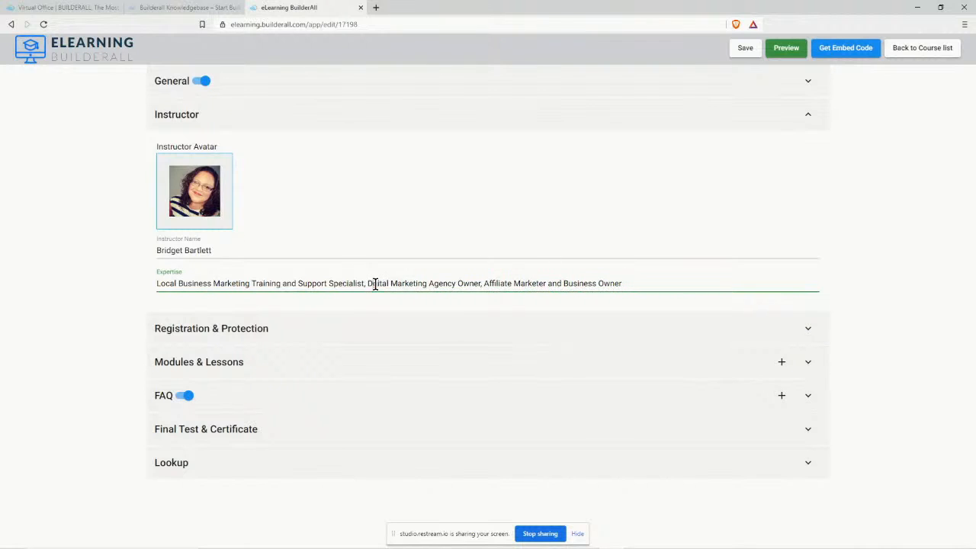
pyautogui.click(874, 276)
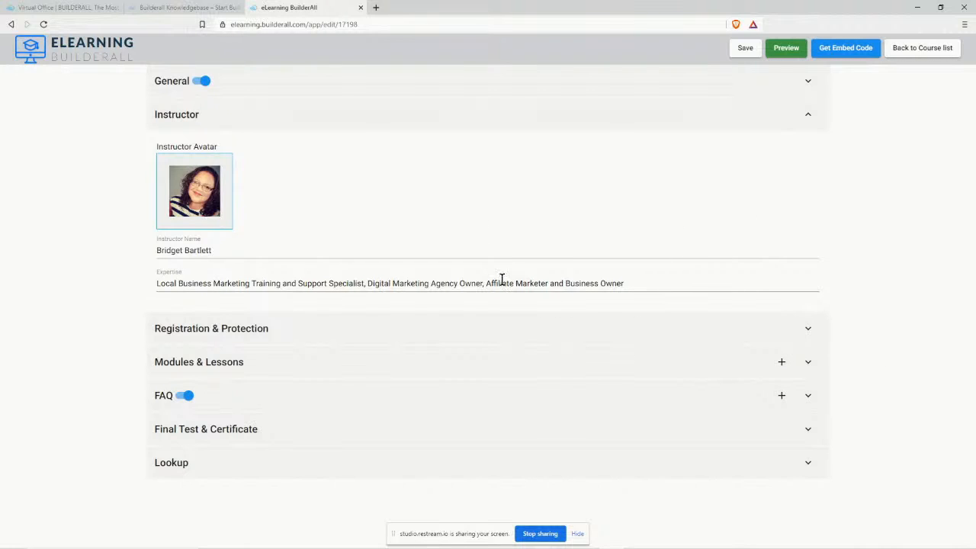
pyautogui.click(737, 51)
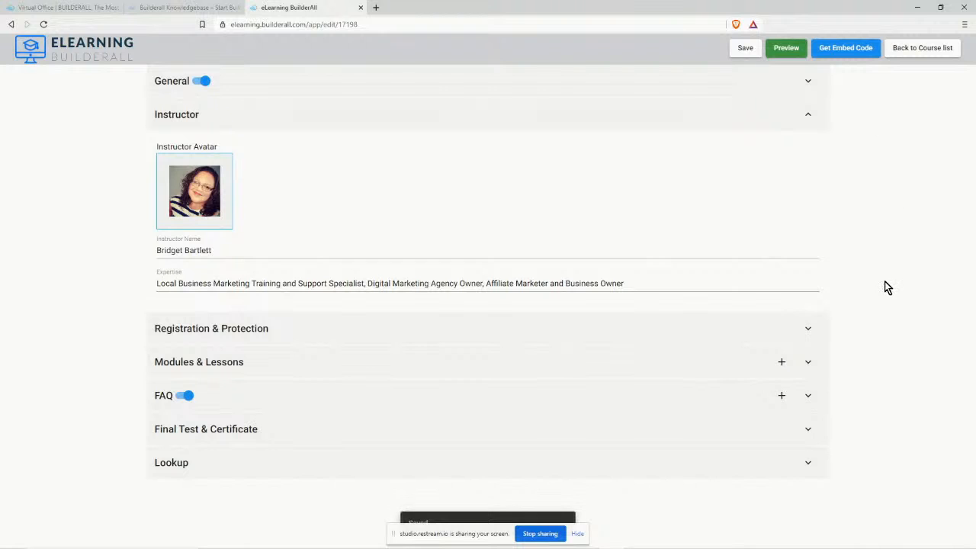
# Expand Registration & Protection and show the Require registration dropdown choices.
pyautogui.click(807, 330)
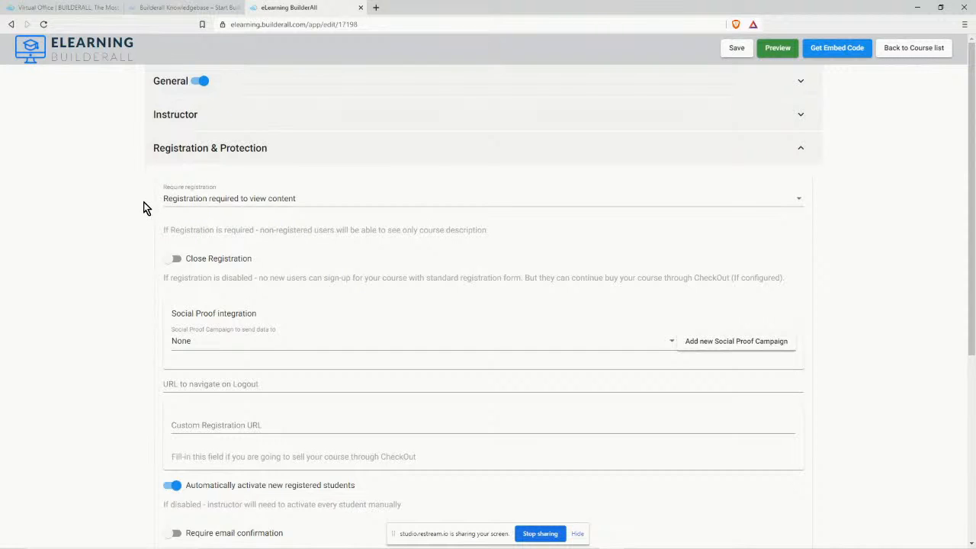
pyautogui.click(240, 202)
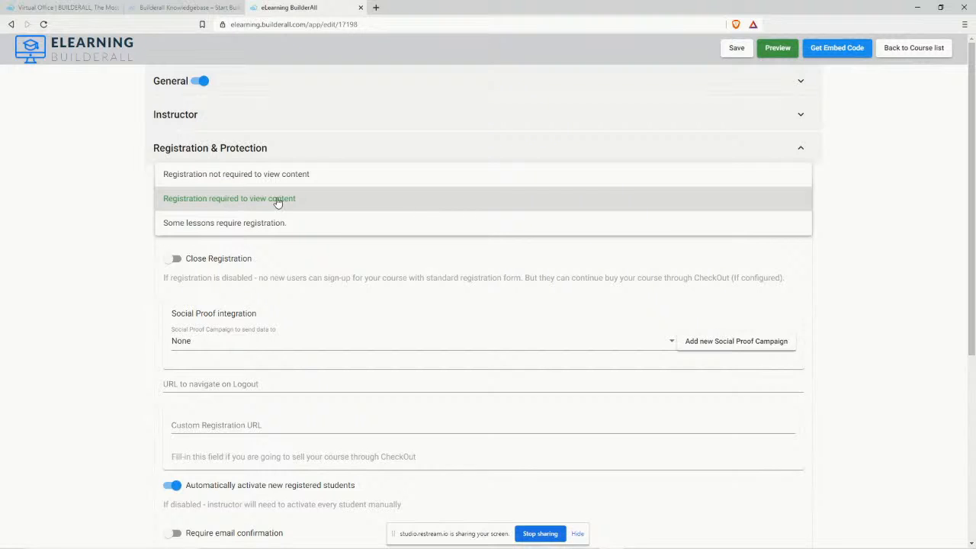
# Choose 'Registration required to view content' and turn Close Registration on.
pyautogui.click(264, 200)
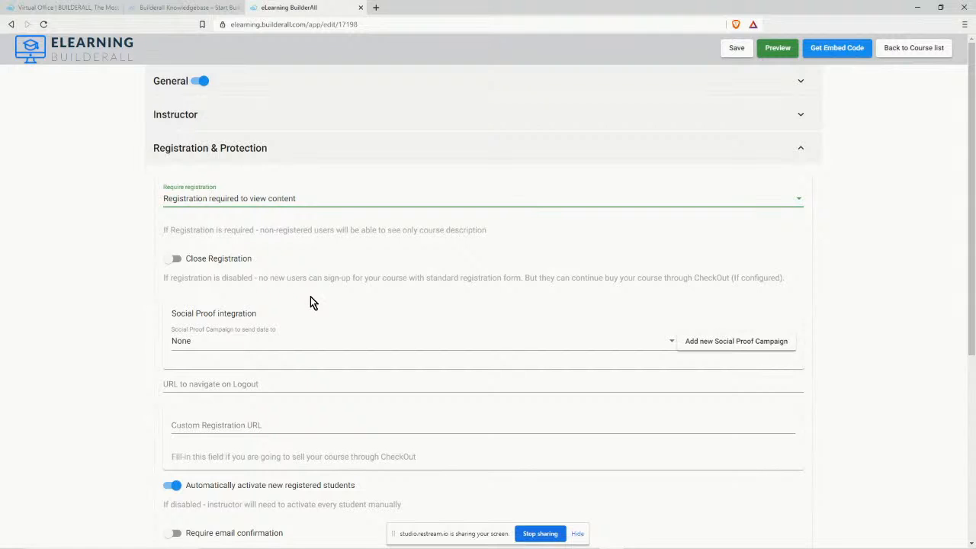
pyautogui.click(187, 260)
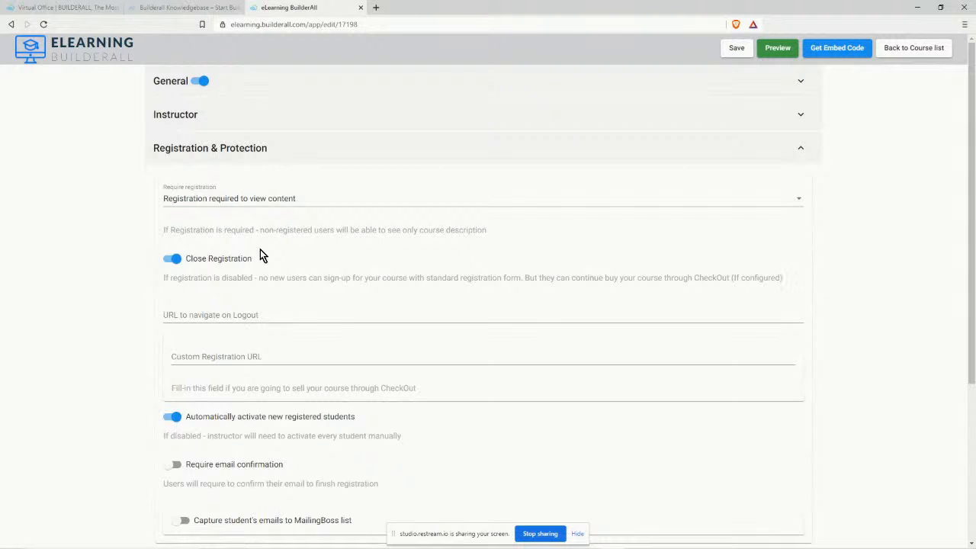
# Switch the Close Registration toggle back off.
pyautogui.click(173, 259)
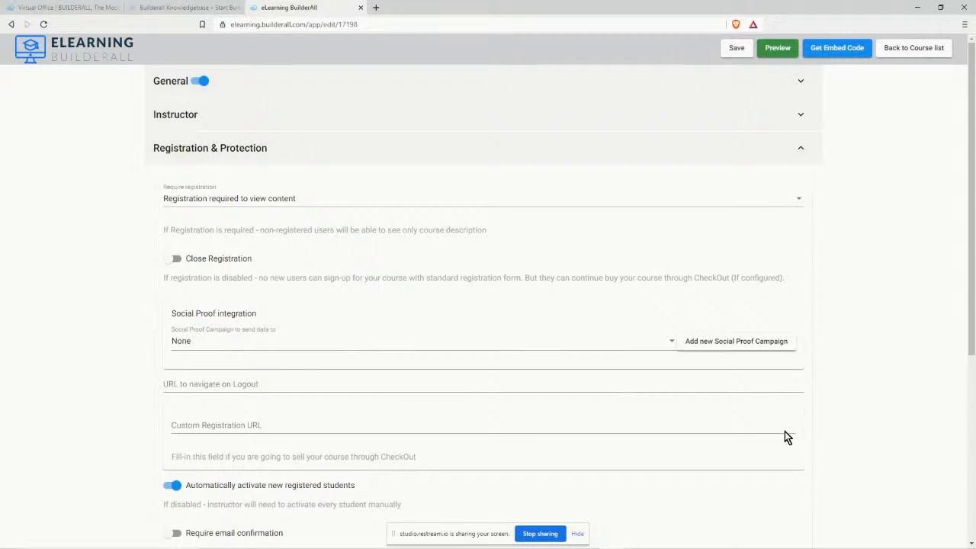
pyautogui.scroll(-3, 816, 420)
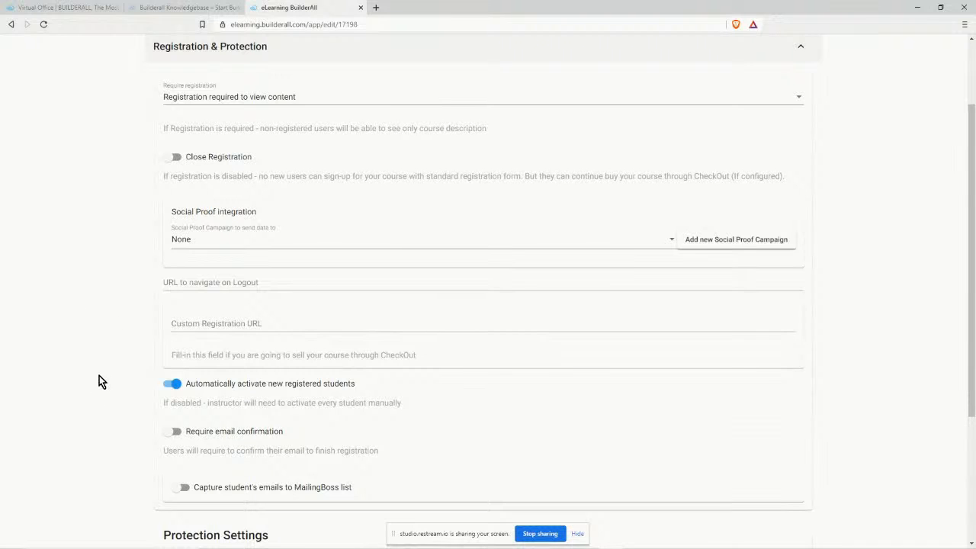
pyautogui.scroll(-1, 100, 381)
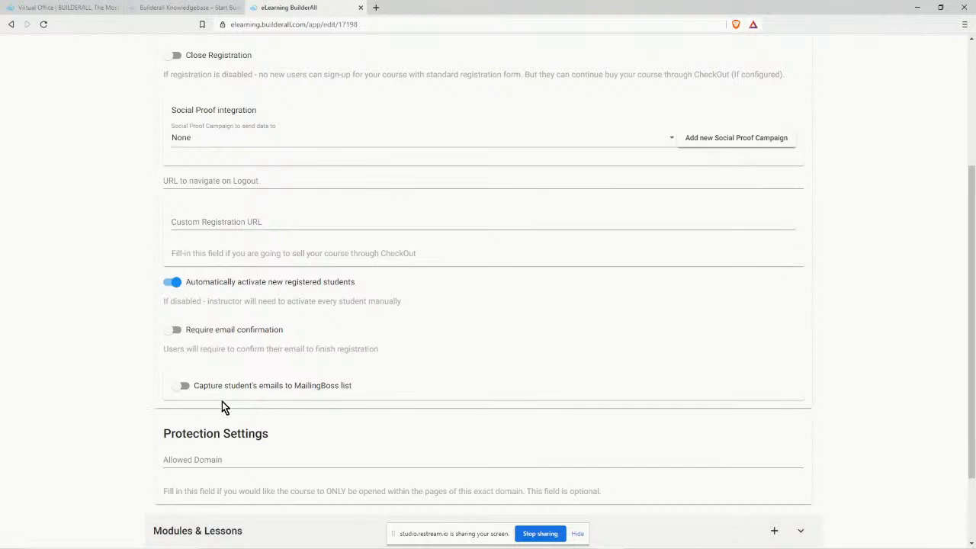
pyautogui.click(183, 387)
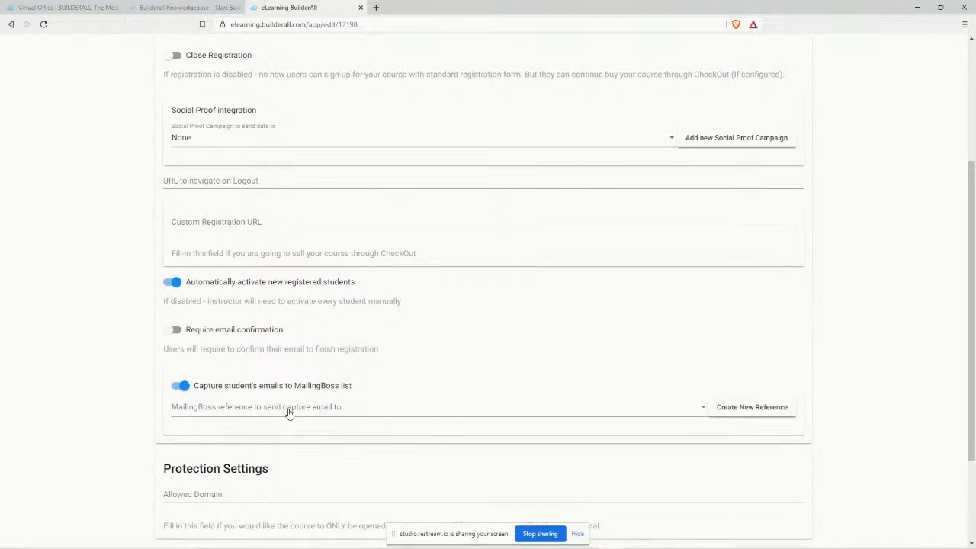
pyautogui.scroll(-2, 326, 381)
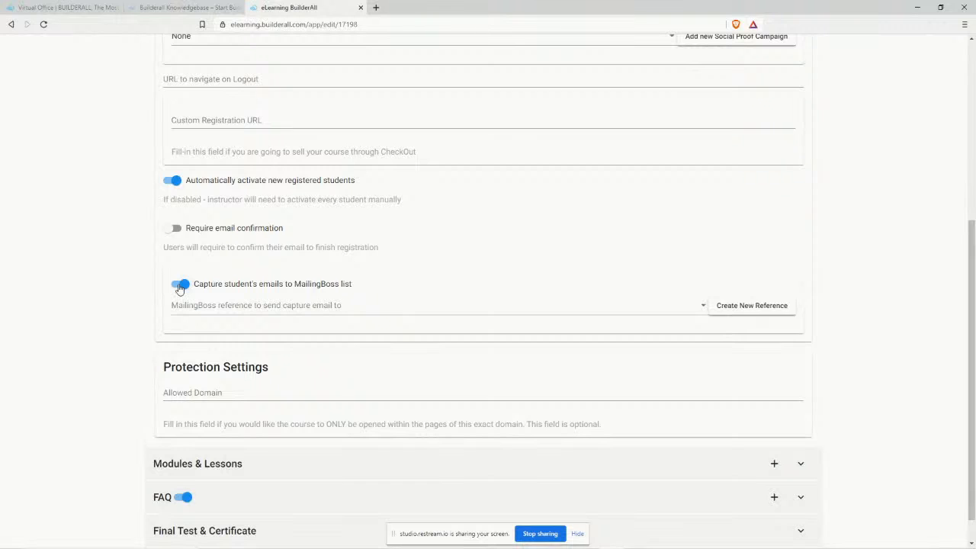
pyautogui.click(180, 285)
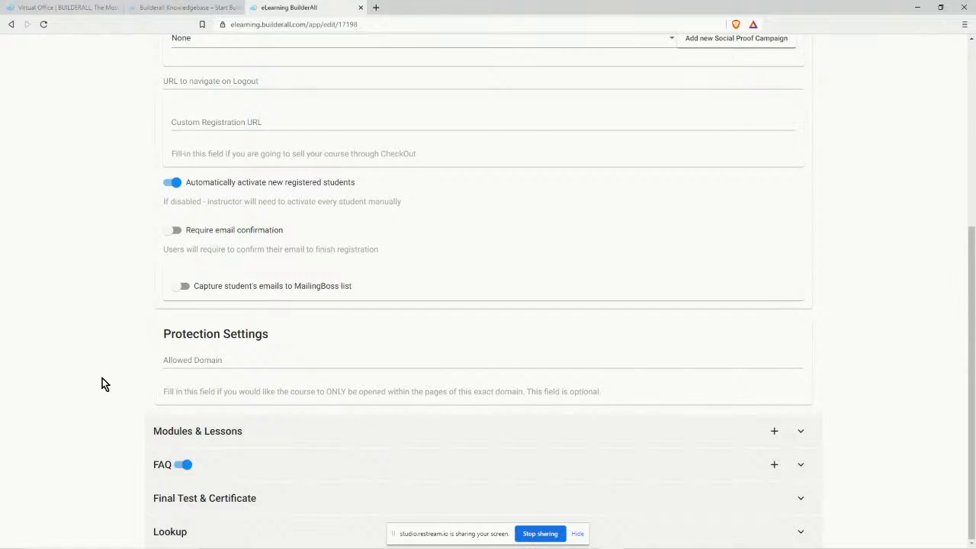
# Expand the empty Modules & Lessons panel, then the FAQ panel showing 'No items in FAQ yet'.
pyautogui.scroll(1, 920, 479)
pyautogui.scroll(-1, 882, 394)
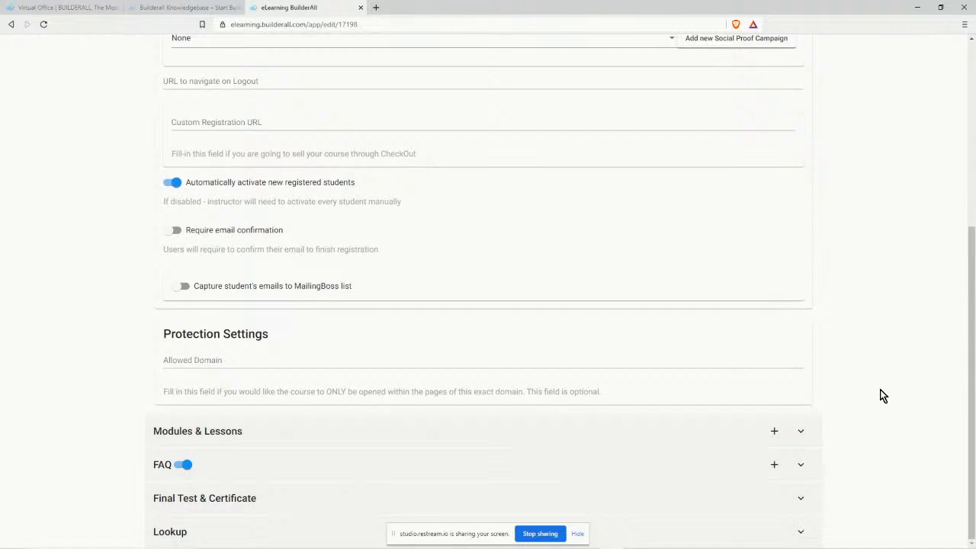
pyautogui.click(802, 433)
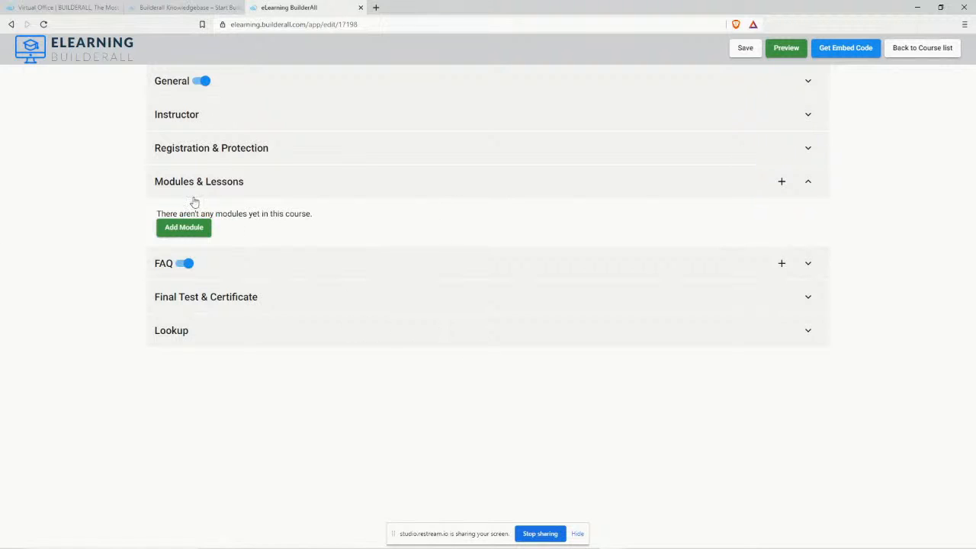
pyautogui.click(810, 264)
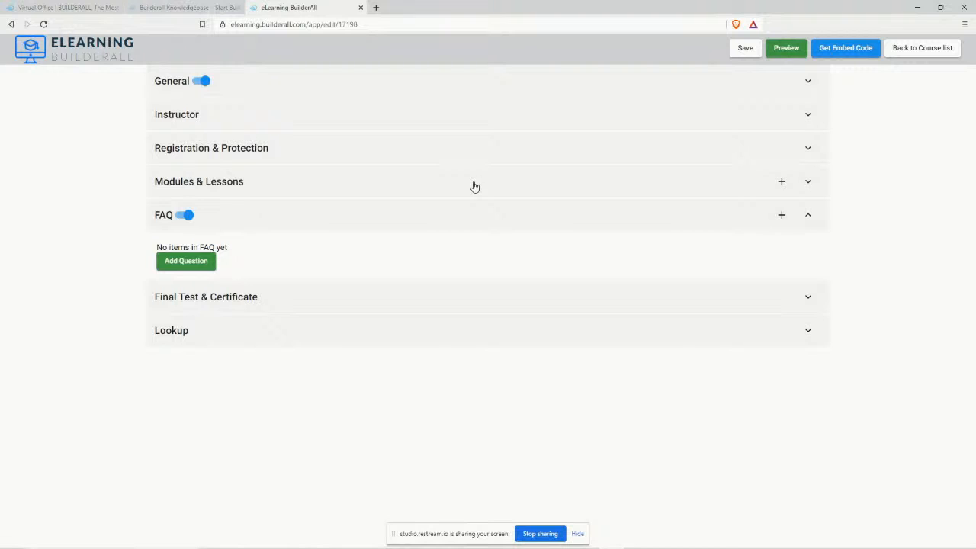
# Add an FAQ question reading 'Do I need any tools to launch my own course?'.
pyautogui.click(168, 263)
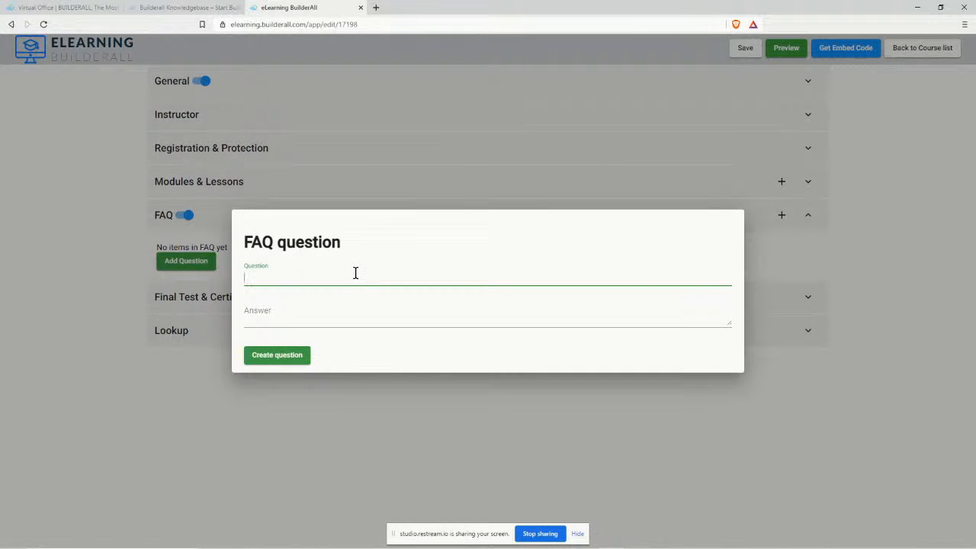
pyautogui.write('Do I need any tools to launch my own course?')
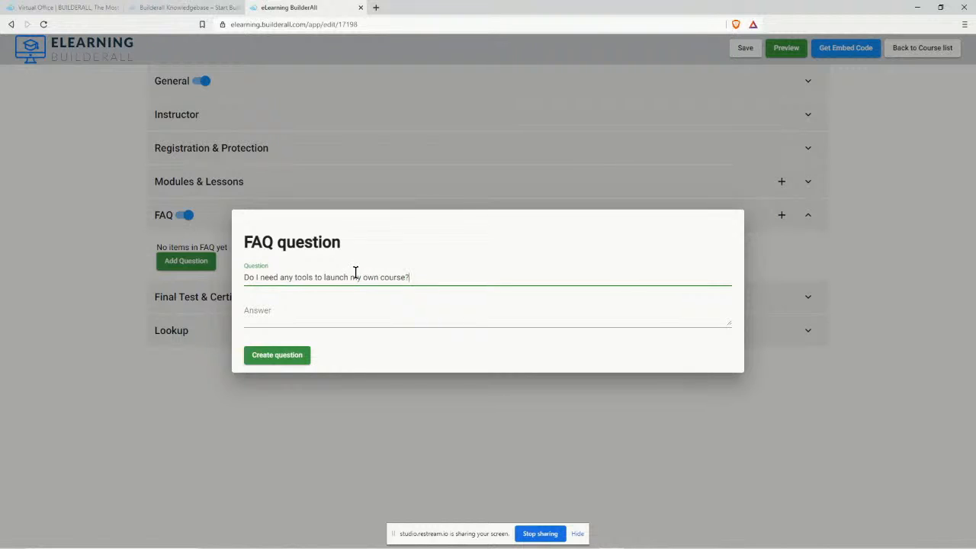
pyautogui.click(260, 307)
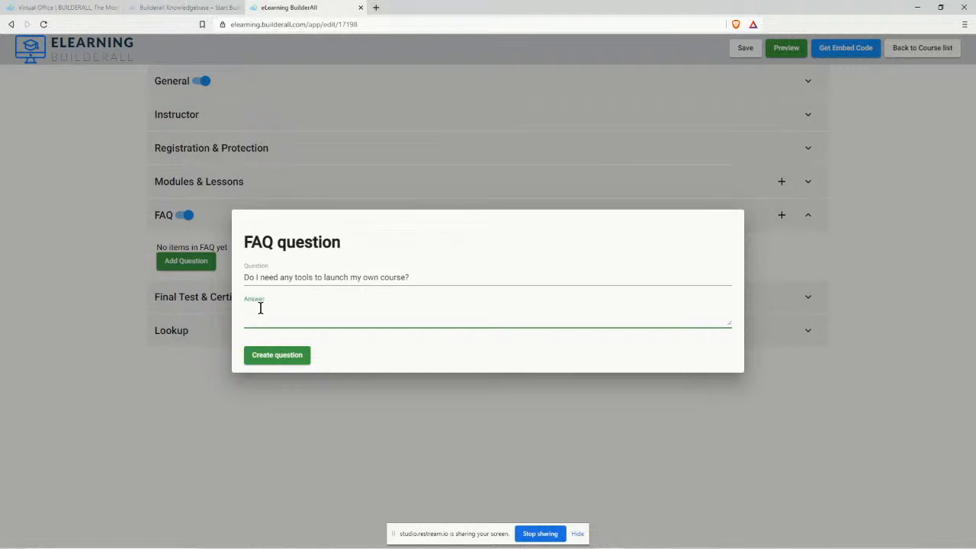
# Answer that Builderall's 40+ tools fit, with a 30-day $1 trial link, and create it.
pyautogui.write('The best tools you can use for your course wi')
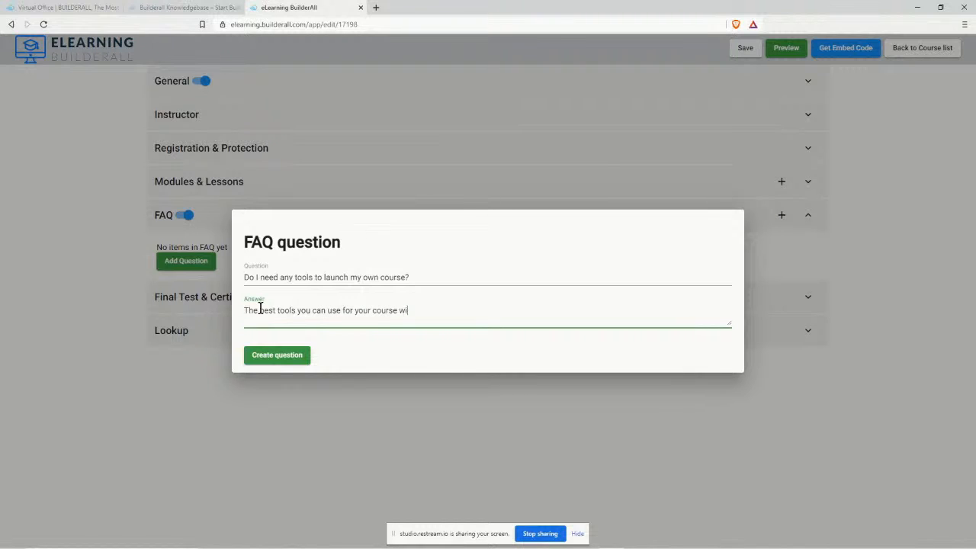
pyautogui.write('ll be Builderall. It has oover 40 t')
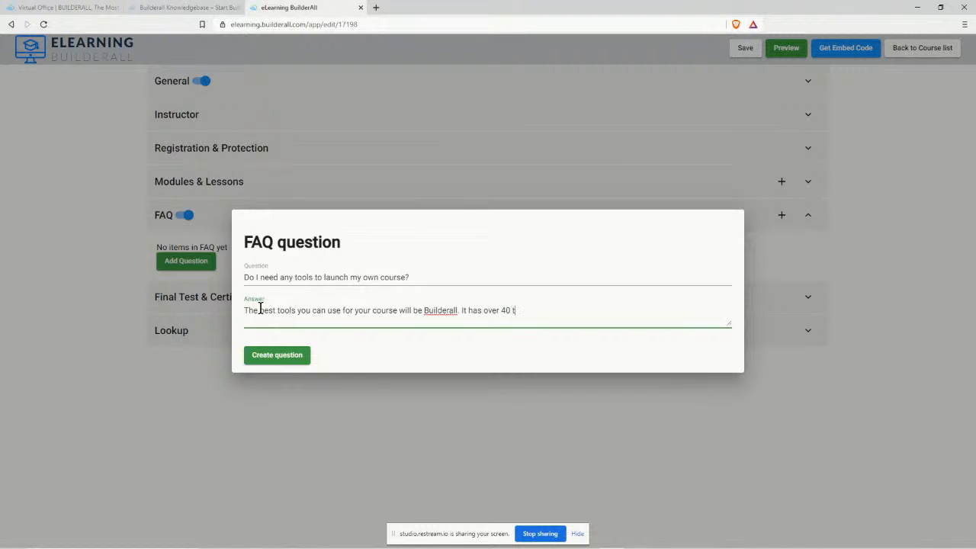
pyautogui.write('olls that you')
pyautogui.press('BackSpace')
pyautogui.press('BackSpace')
pyautogui.press('BackSpace')
pyautogui.press('BackSpace')
pyautogui.press('BackSpace')
pyautogui.press('BackSpace')
pyautogui.press('BackSpace')
pyautogui.press('BackSpace')
pyautogui.press('BackSpace')
pyautogui.press('BackSpace')
pyautogui.press('BackSpace')
pyautogui.press('BackSpace')
pyautogui.write('ols that you can use for your')
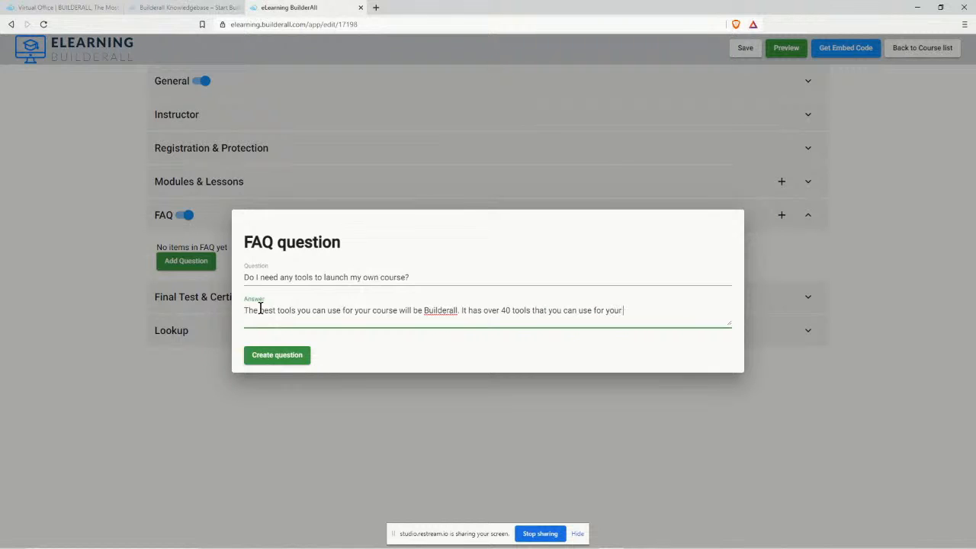
pyautogui.write(' business.')
pyautogui.write('If you want ot')
pyautogui.press('BackSpace')
pyautogui.press('BackSpace')
pyautogui.press('BackSpace')
pyautogui.write('to check it out, you can g')
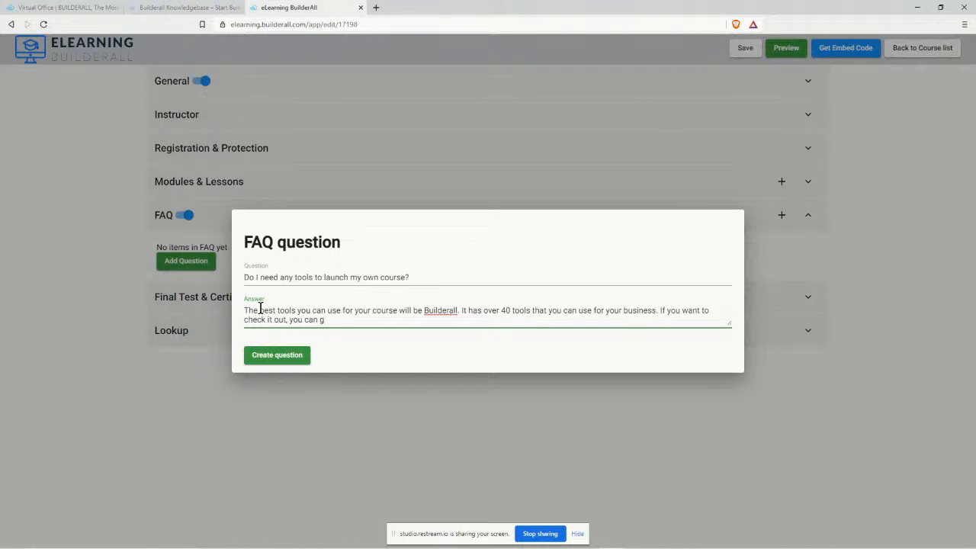
pyautogui.write('et')
pyautogui.press('BackSpace')
pyautogui.press('BackSpace')
pyautogui.press('BackSpace')
pyautogui.write('get access for 30')
pyautogui.press('BackSpace')
pyautogui.write('0 days for ju')
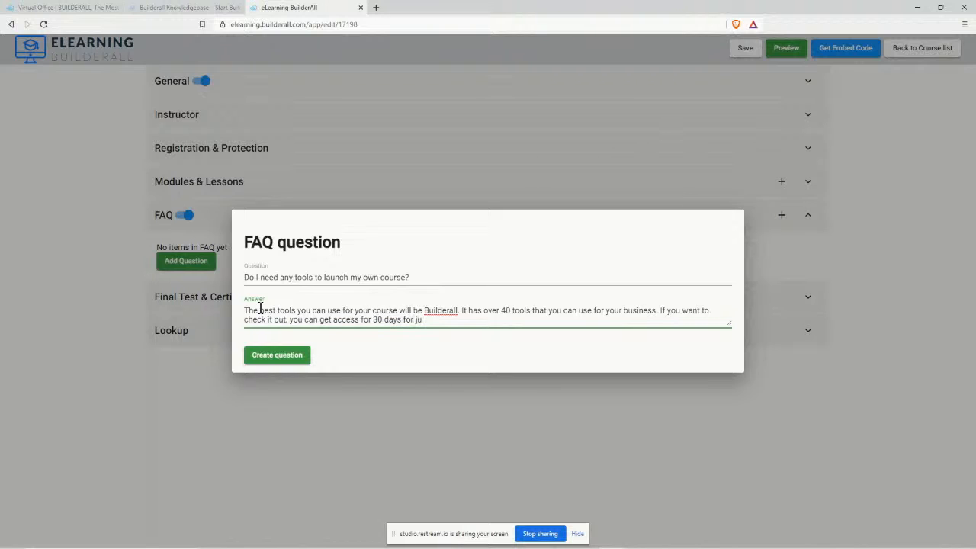
pyautogui.write('st $1! https://visionmarketin')
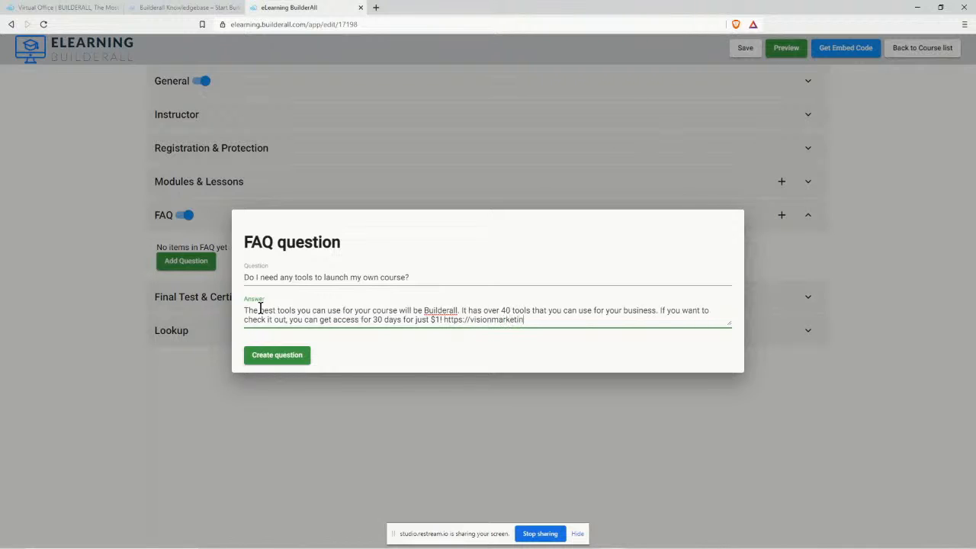
pyautogui.write('gtools.com')
pyautogui.click(270, 356)
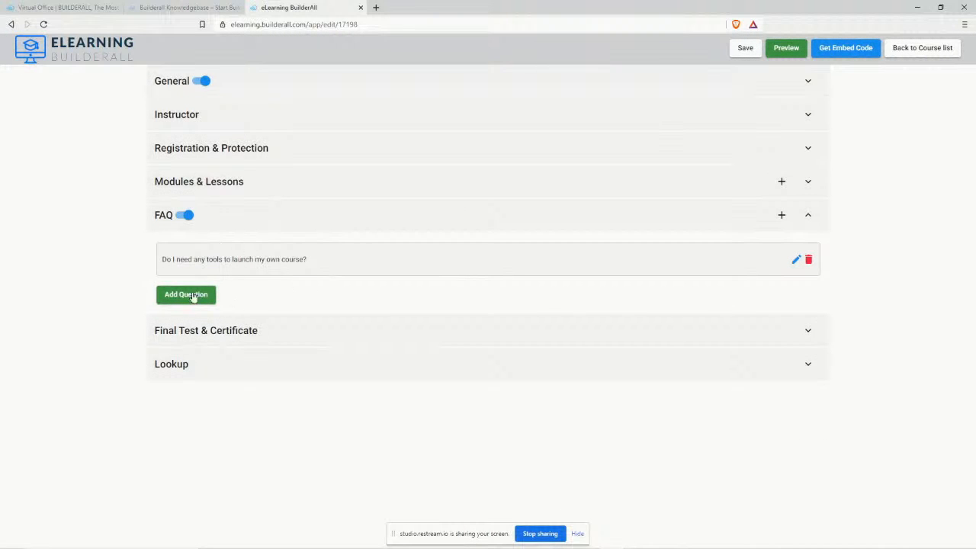
# Save the course and expand the Final Test & Certificate settings.
pyautogui.click(743, 49)
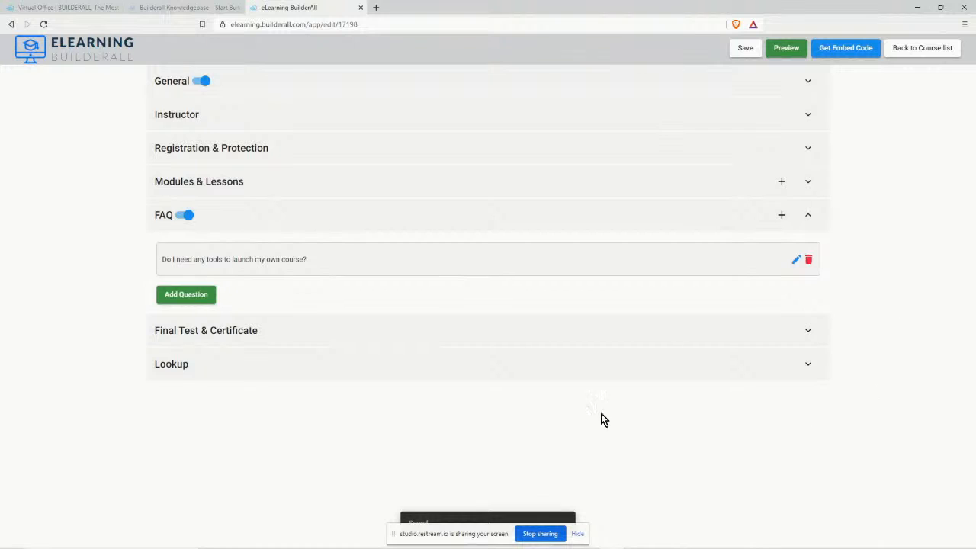
pyautogui.click(808, 333)
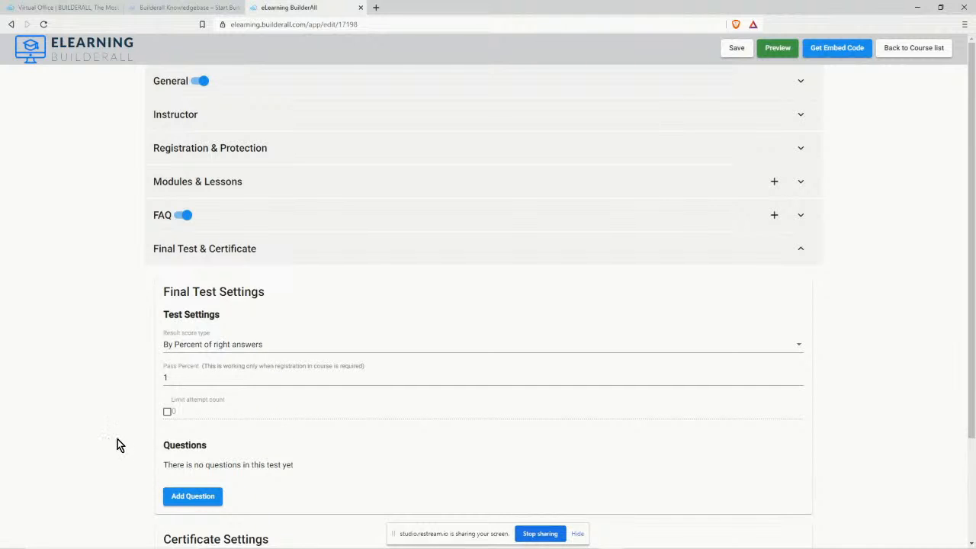
# Switch off 'Send certificate to student's email' under Certificate Settings.
pyautogui.scroll(-2, 117, 439)
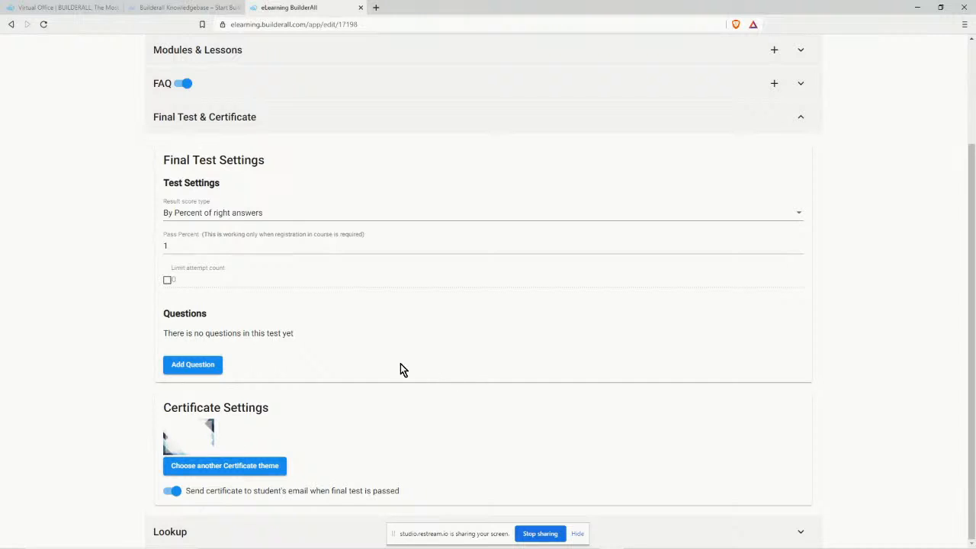
pyautogui.click(172, 491)
# Expand the Lookup section and launch 'Open course with Theme Editor'.
pyautogui.click(799, 533)
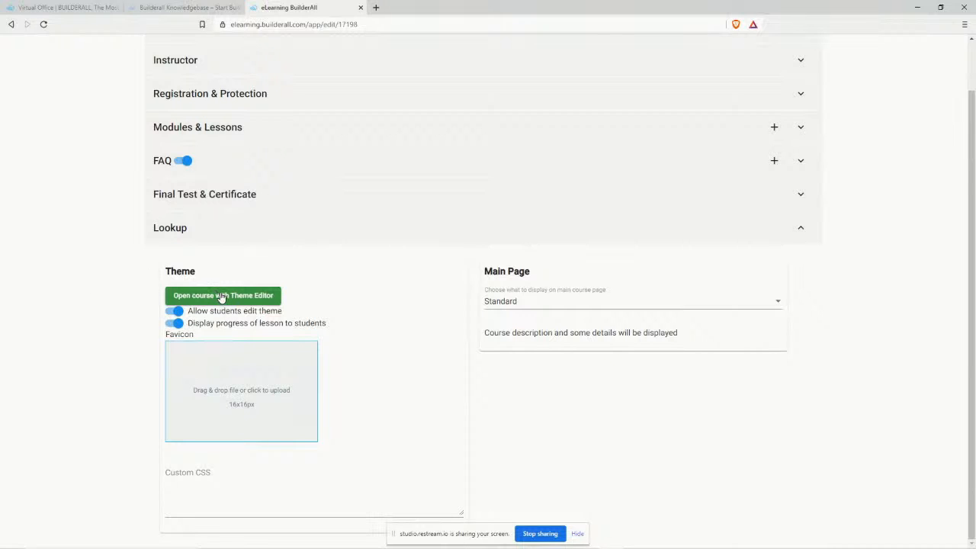
pyautogui.click(251, 295)
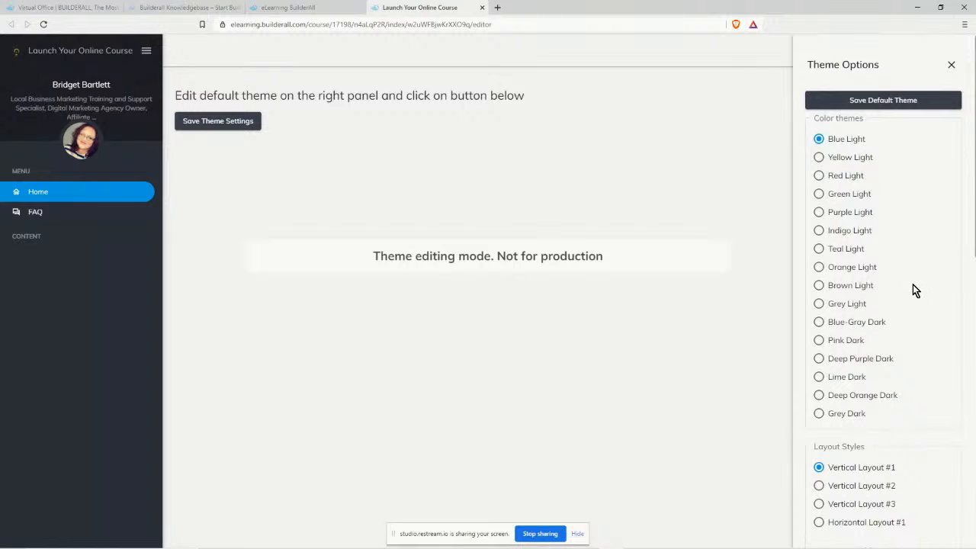
# Preview the Yellow, Red, Green and Purple Light themes, then pick Indigo Light.
pyautogui.click(818, 157)
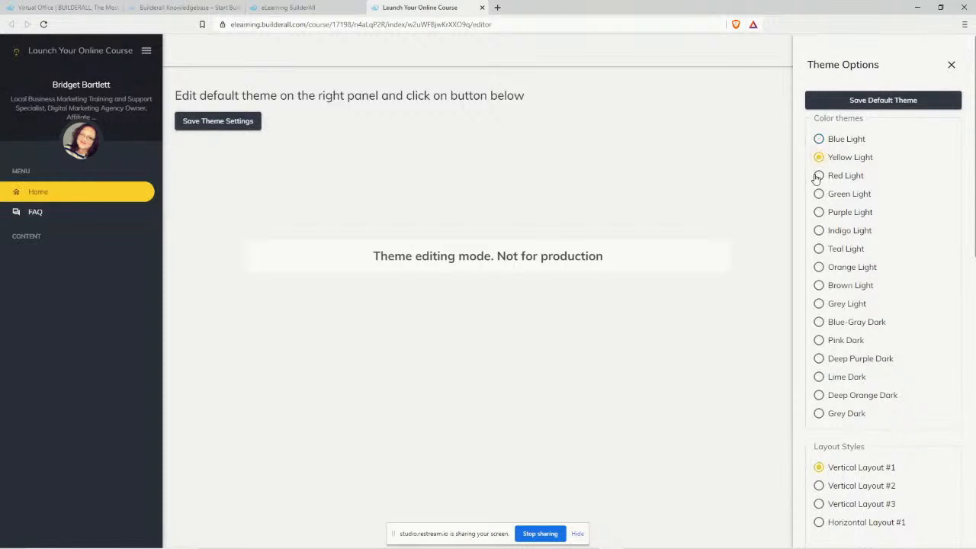
pyautogui.click(818, 175)
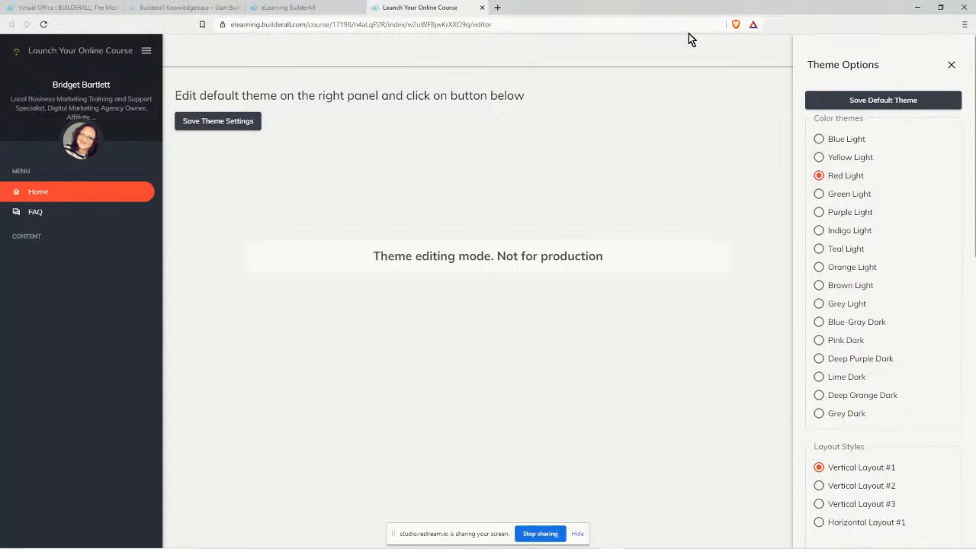
pyautogui.click(818, 193)
pyautogui.click(819, 213)
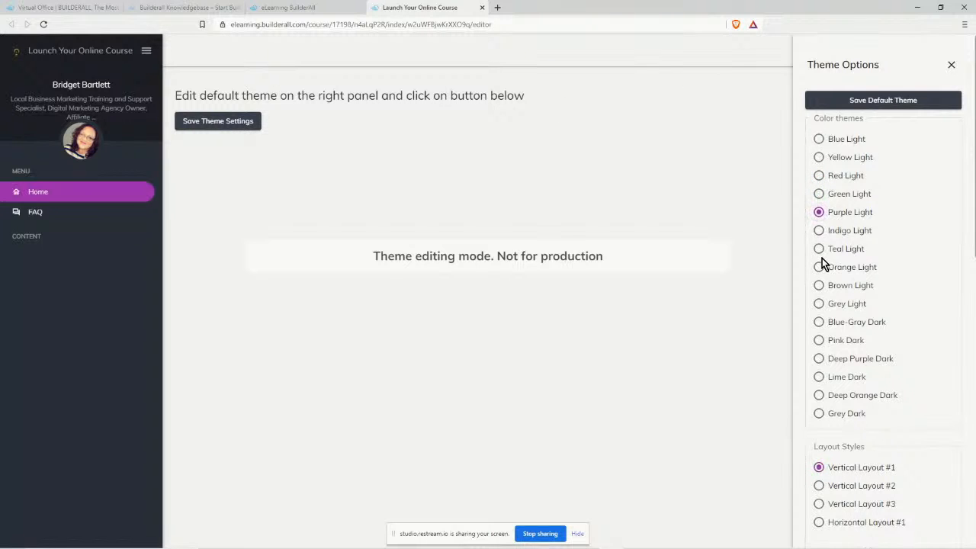
pyautogui.scroll(-1, 821, 256)
pyautogui.click(818, 179)
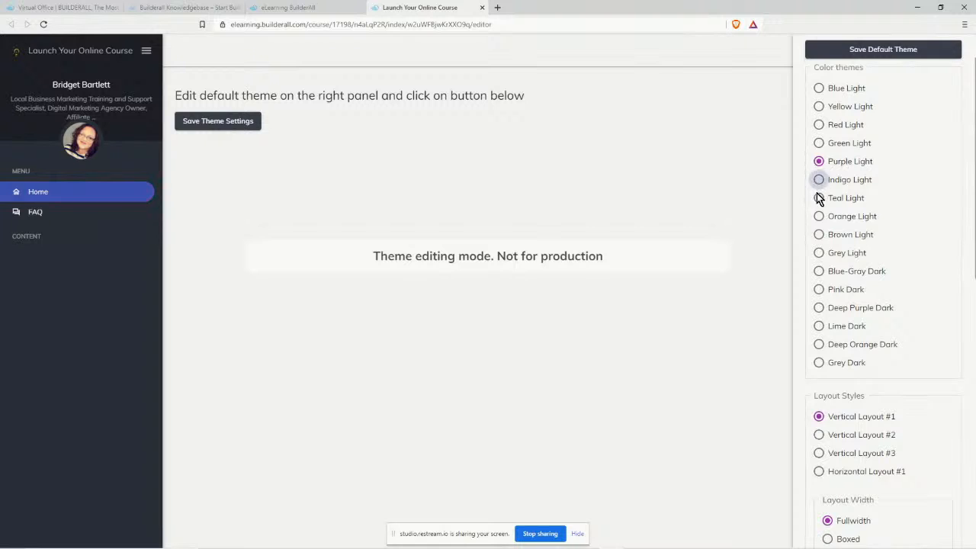
pyautogui.scroll(-3, 835, 278)
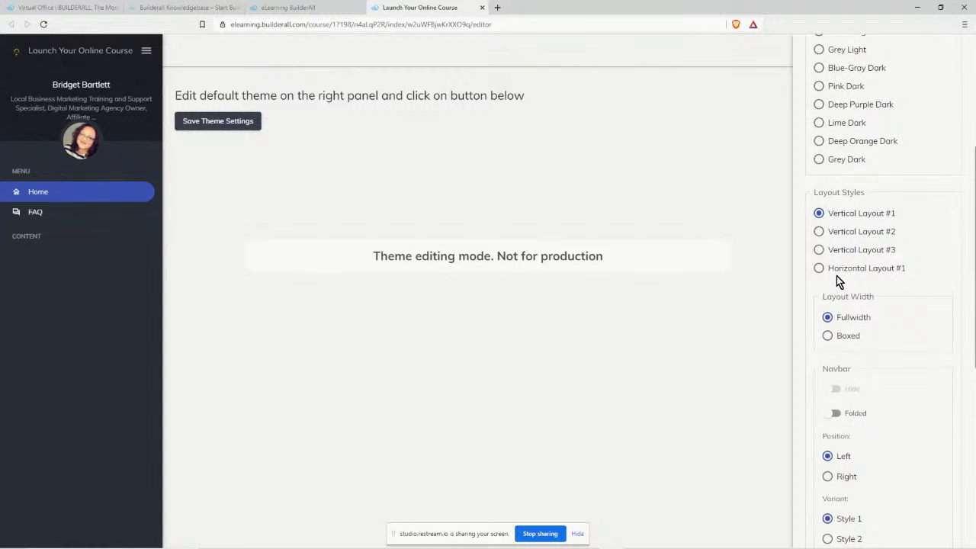
pyautogui.scroll(1, 836, 279)
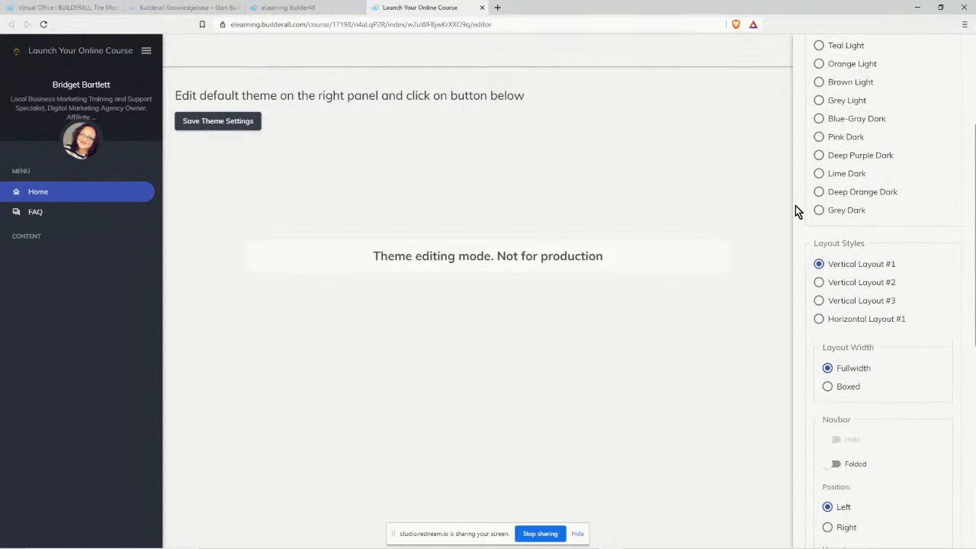
# Use Horizontal Layout #1 with boxed width and the Style 2 navbar variant.
pyautogui.click(819, 282)
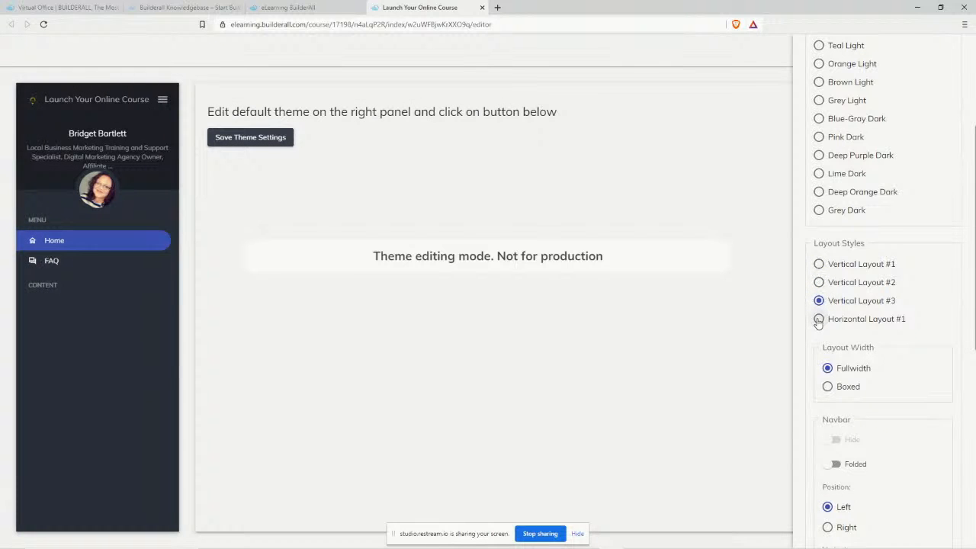
pyautogui.click(819, 318)
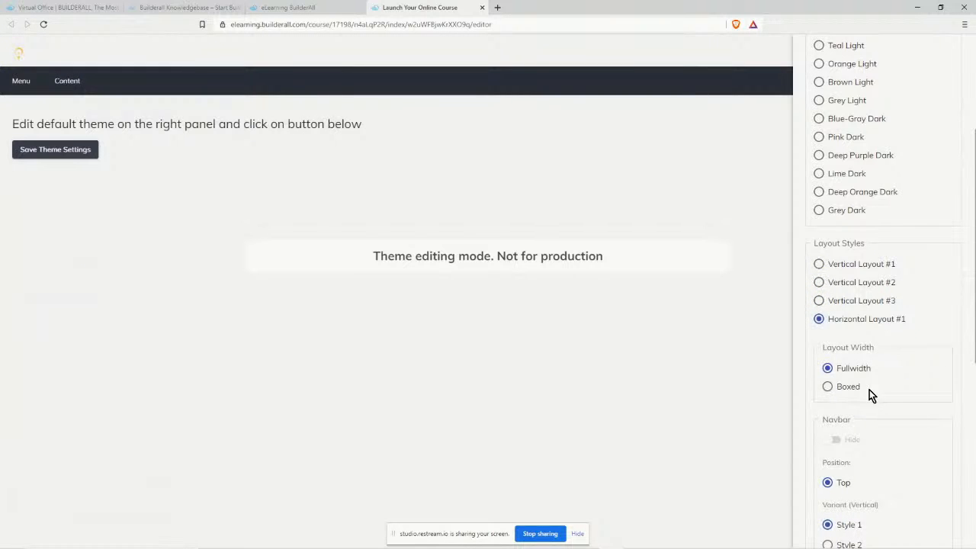
pyautogui.click(828, 387)
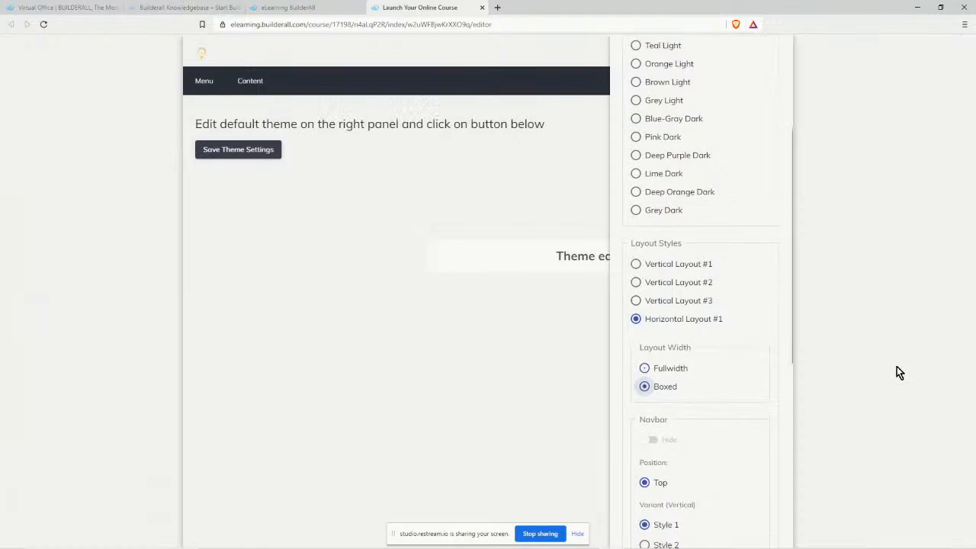
pyautogui.scroll(-2, 731, 404)
pyautogui.scroll(-2, 727, 406)
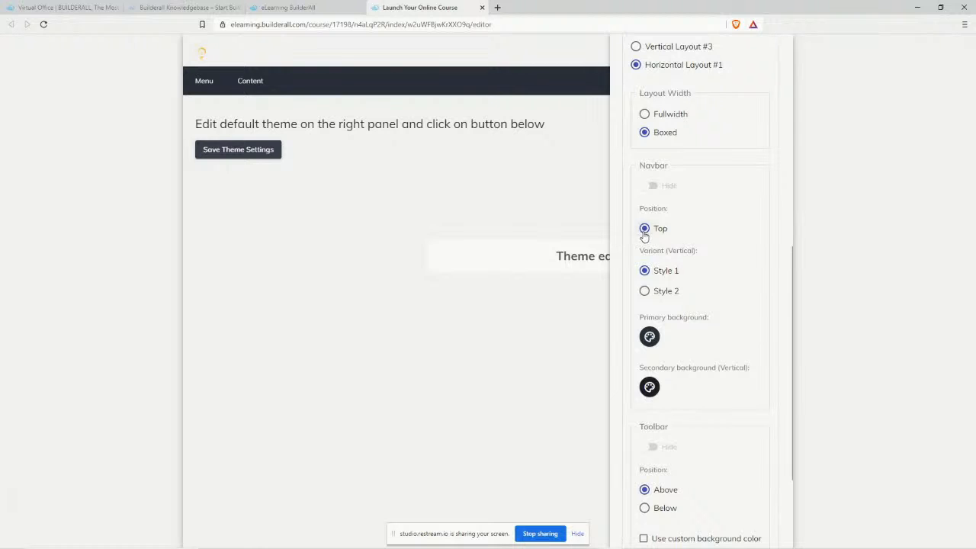
pyautogui.click(646, 294)
pyautogui.click(649, 337)
pyautogui.click(744, 258)
pyautogui.scroll(-2, 720, 436)
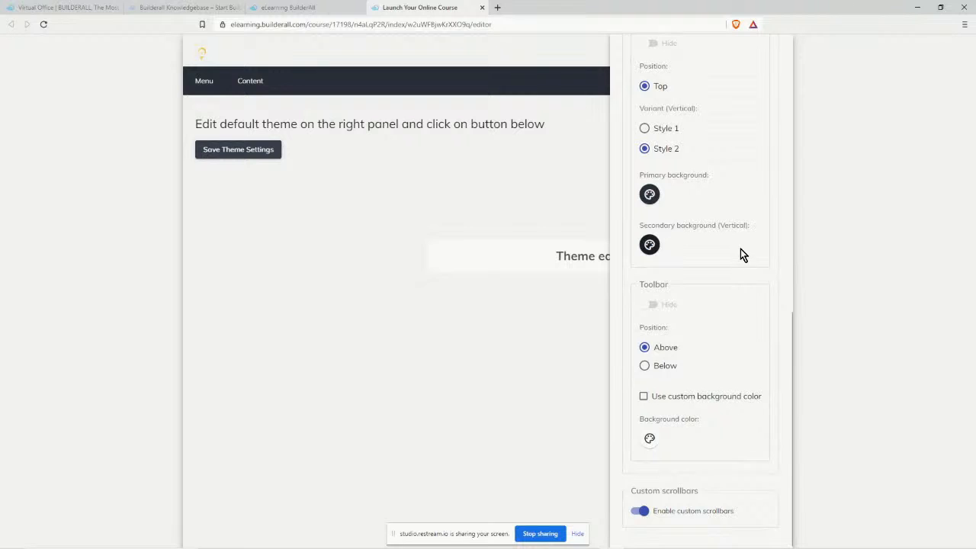
pyautogui.scroll(8, 740, 254)
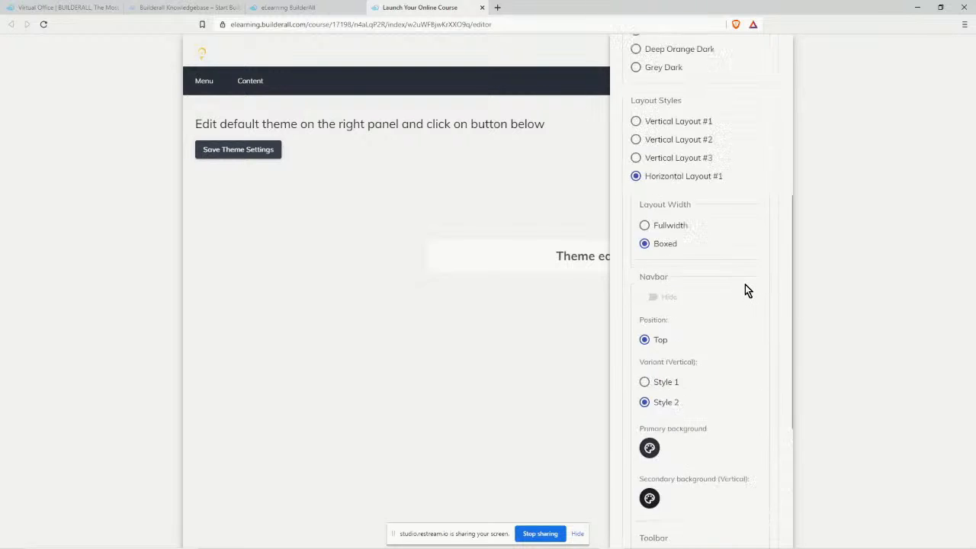
# Return to Vertical Layout #1 and switch the colour theme to Deep Purple Dark.
pyautogui.scroll(-2, 747, 347)
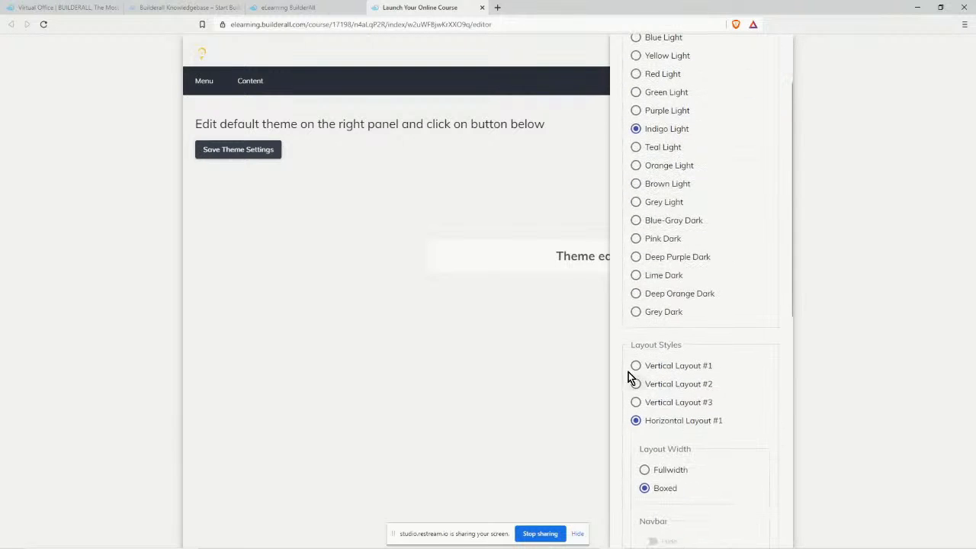
pyautogui.click(636, 365)
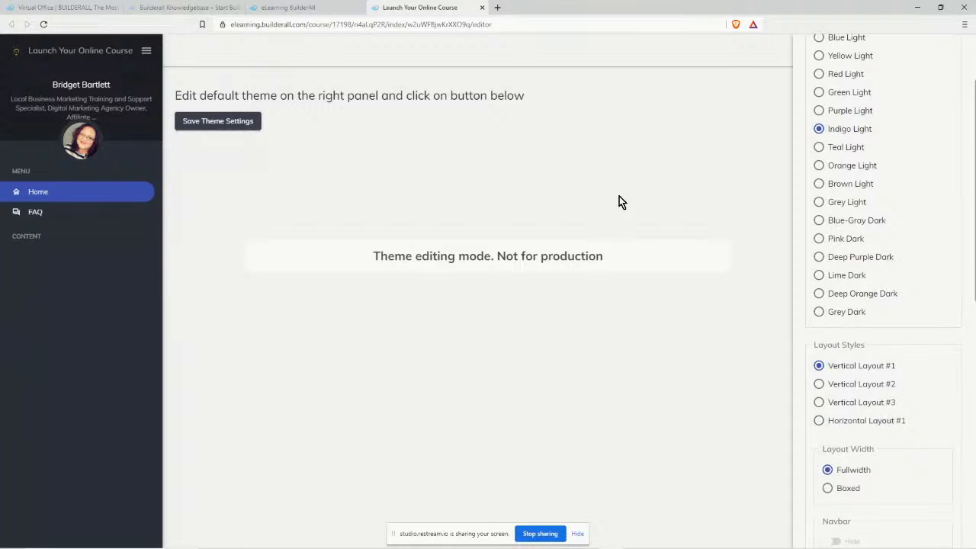
pyautogui.click(819, 111)
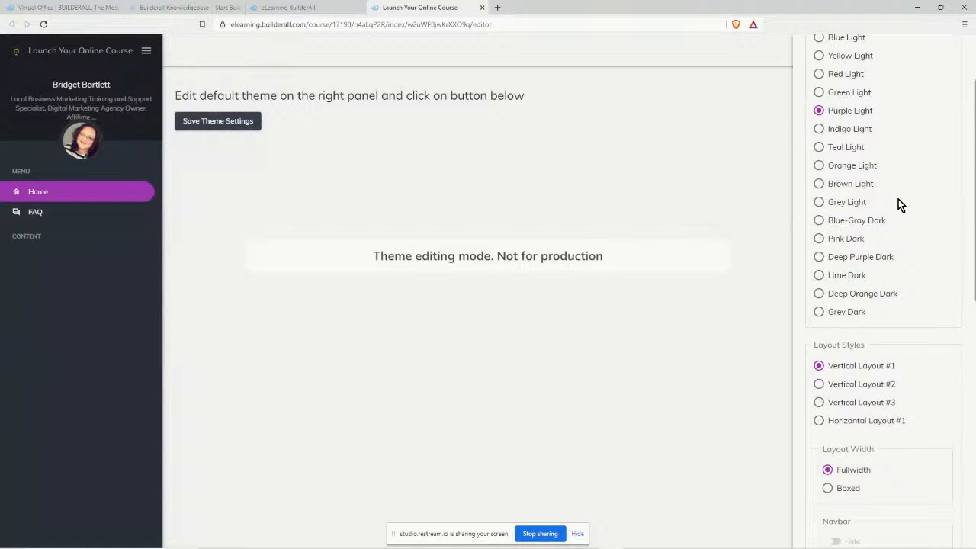
pyautogui.click(819, 257)
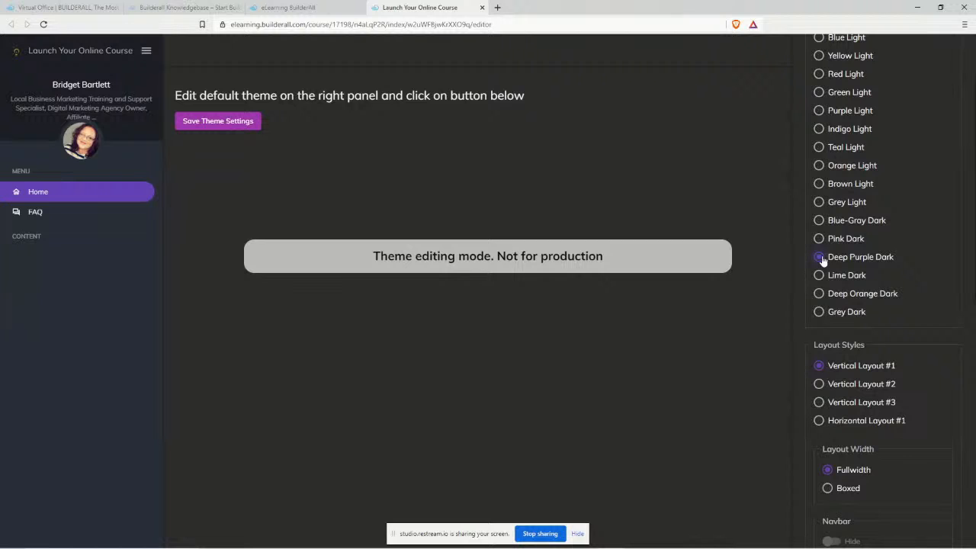
# Save it as the default theme, close the options, and save the theme settings.
pyautogui.scroll(2, 885, 263)
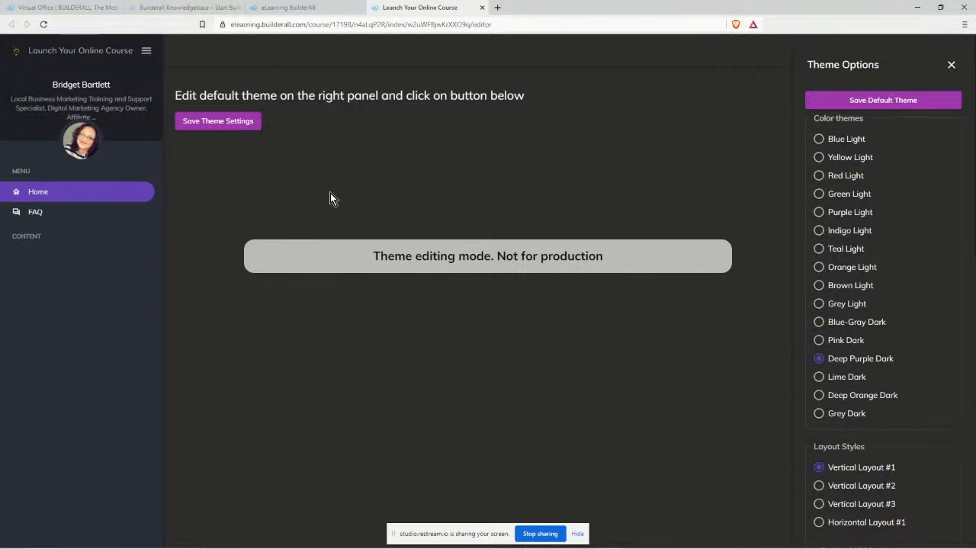
pyautogui.click(867, 102)
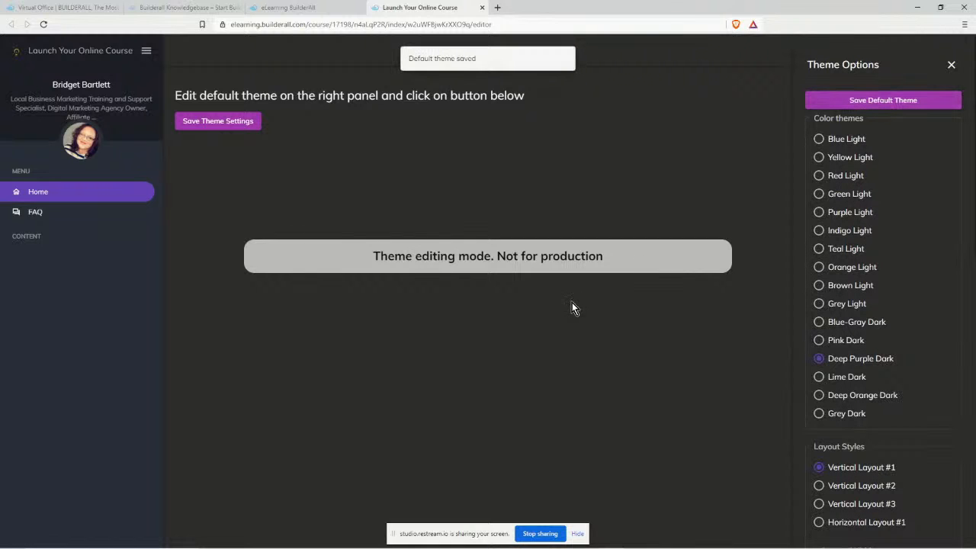
pyautogui.click(219, 121)
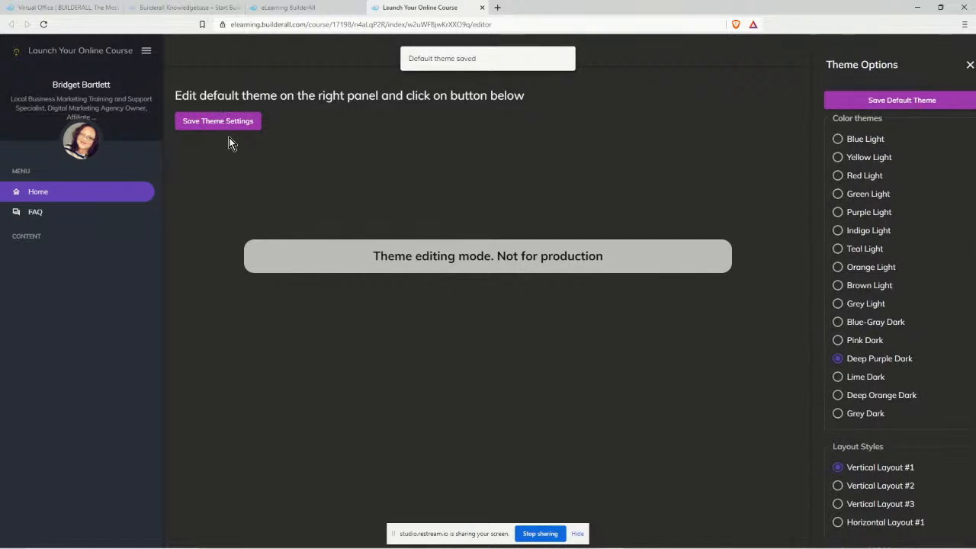
pyautogui.click(229, 120)
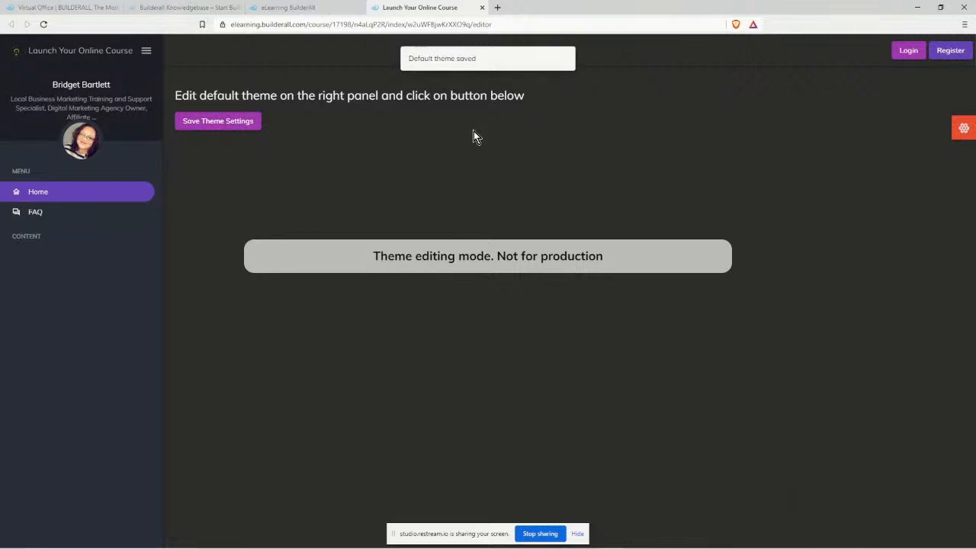
# Close the theme editor tab and save the course settings.
pyautogui.click(482, 8)
pyautogui.scroll(2, 889, 268)
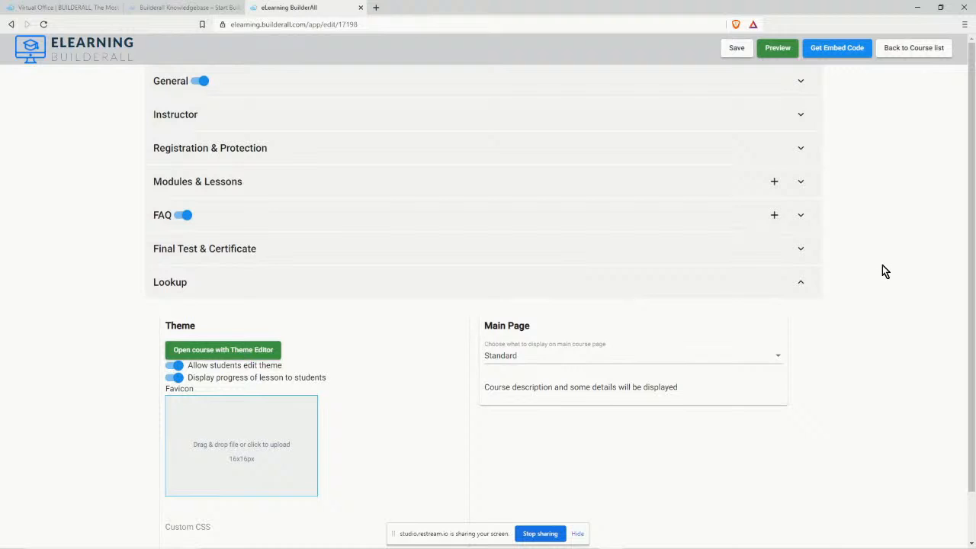
pyautogui.click(736, 47)
pyautogui.scroll(-1, 714, 429)
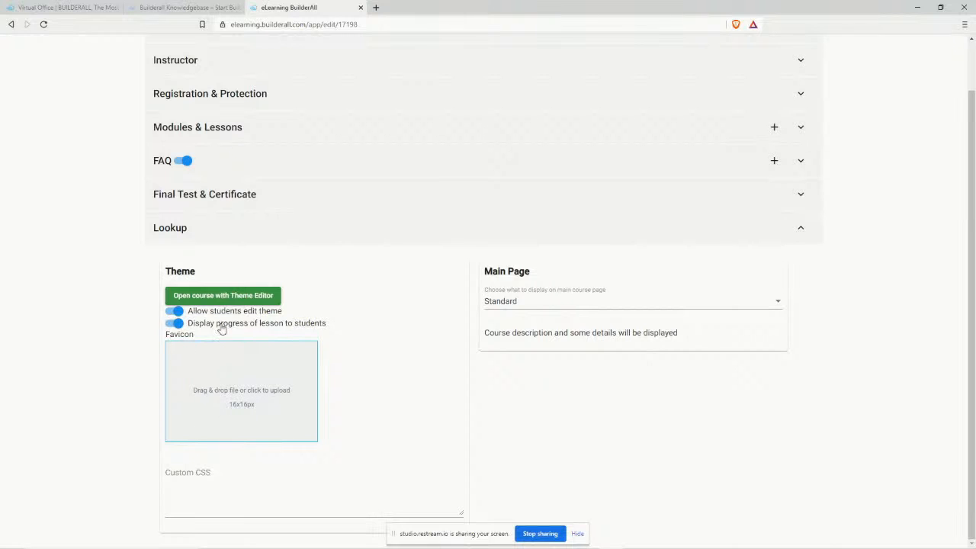
# Switch to the Canva window and dismiss the design-saved confirmation.
pyautogui.moveTo(379, 544)
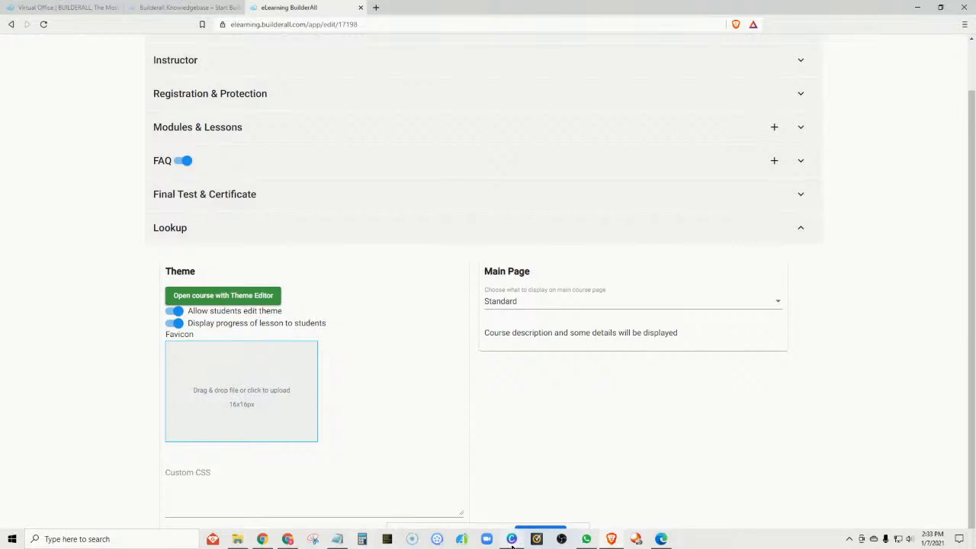
pyautogui.moveTo(512, 544)
pyautogui.click(515, 495)
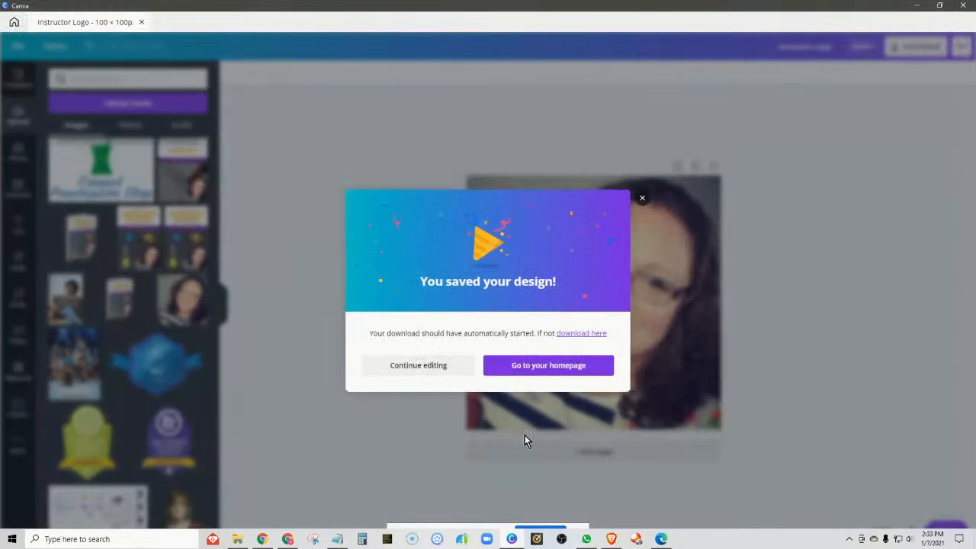
pyautogui.click(406, 366)
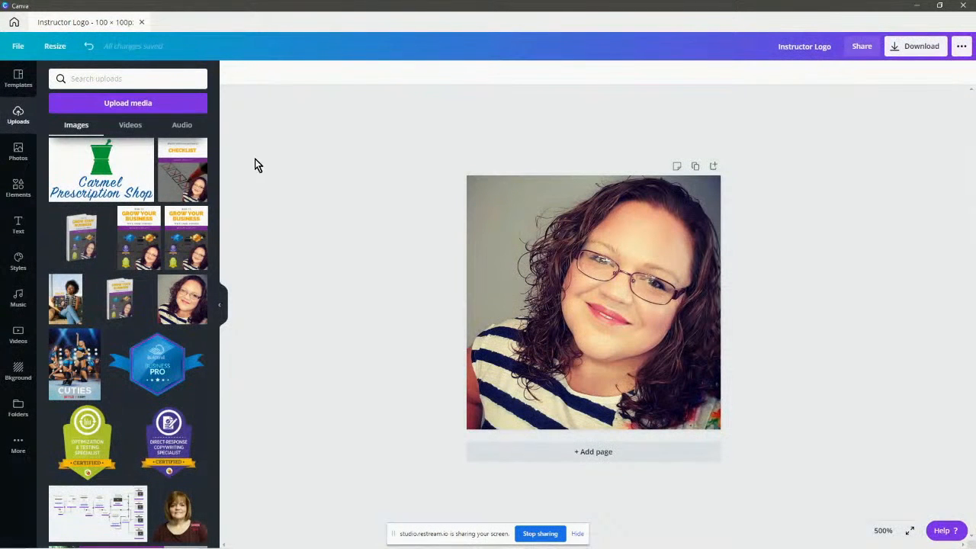
# Create a custom 40 × 40 px design after the 16 × 16 px size is rejected.
pyautogui.click(141, 24)
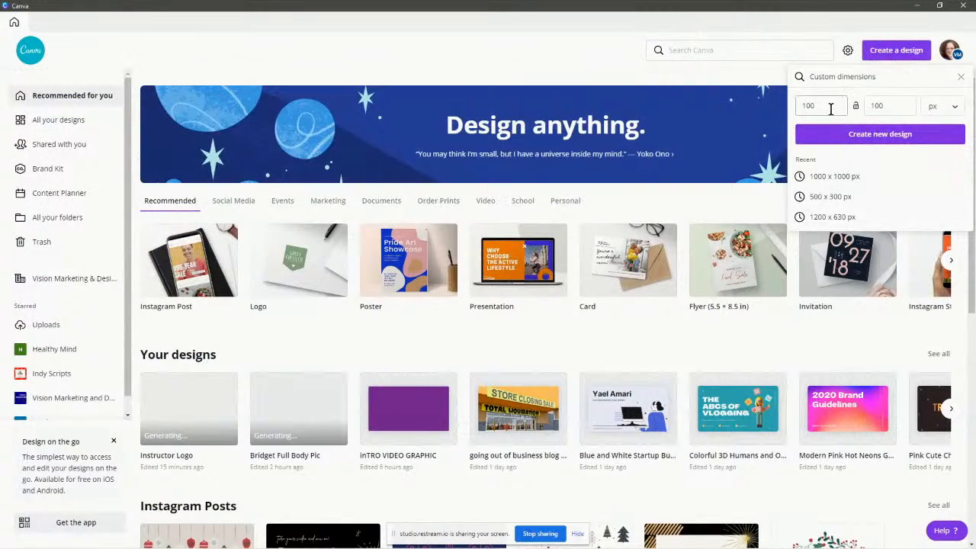
pyautogui.moveTo(816, 107); pyautogui.dragTo(790, 108)
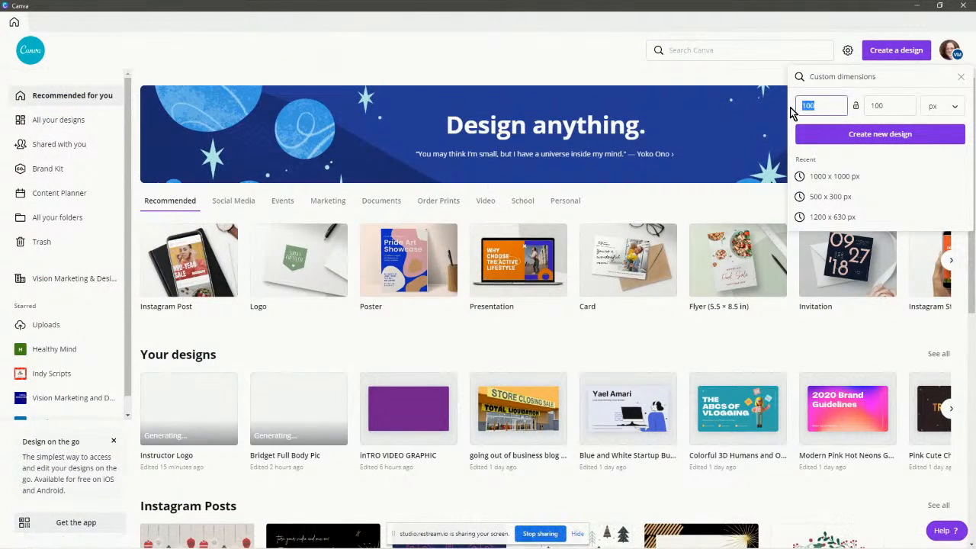
pyautogui.write('16')
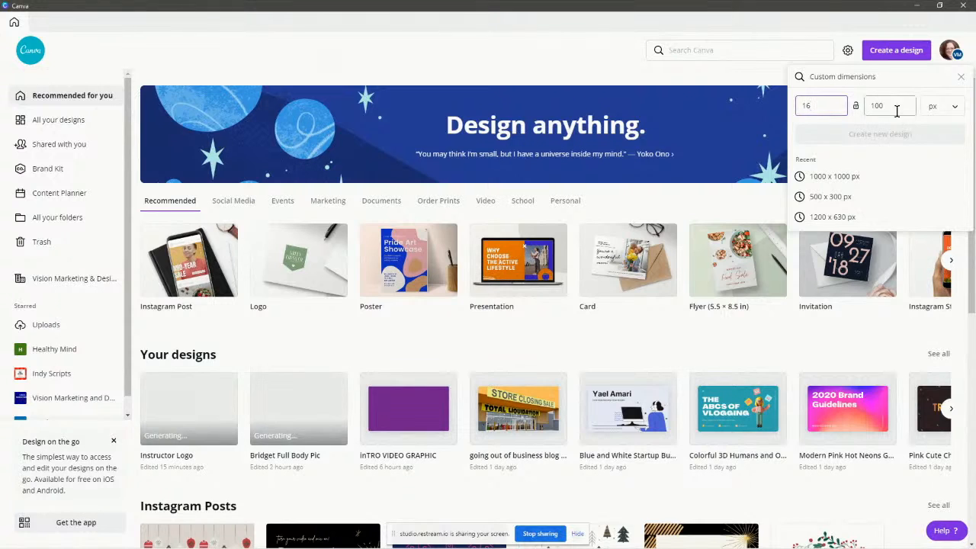
pyautogui.moveTo(896, 107); pyautogui.dragTo(858, 106)
pyautogui.write('16')
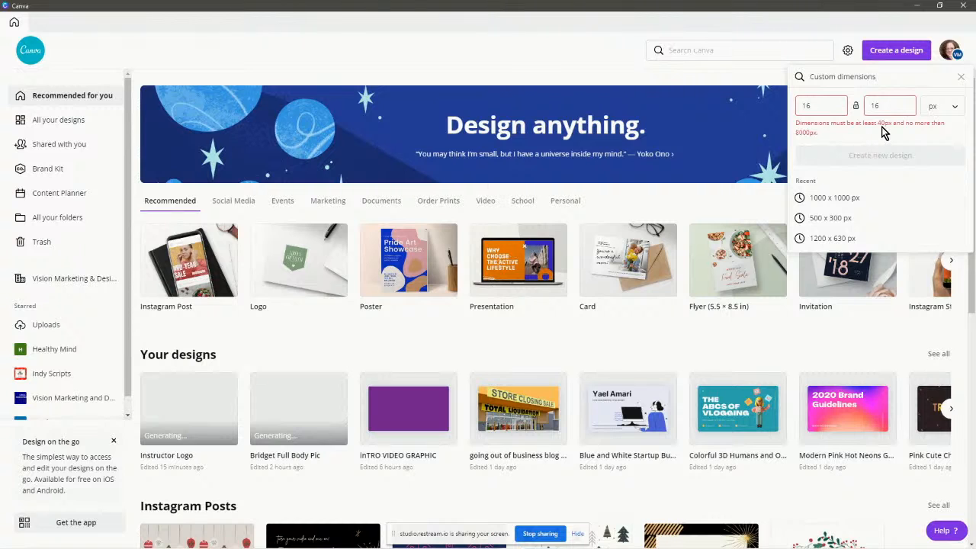
pyautogui.click(813, 104)
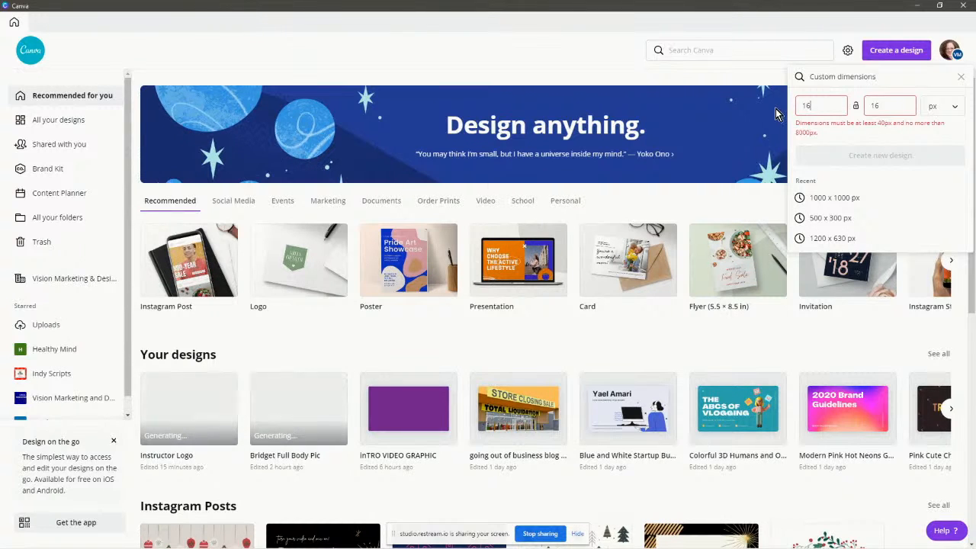
pyautogui.moveTo(811, 106); pyautogui.dragTo(800, 106)
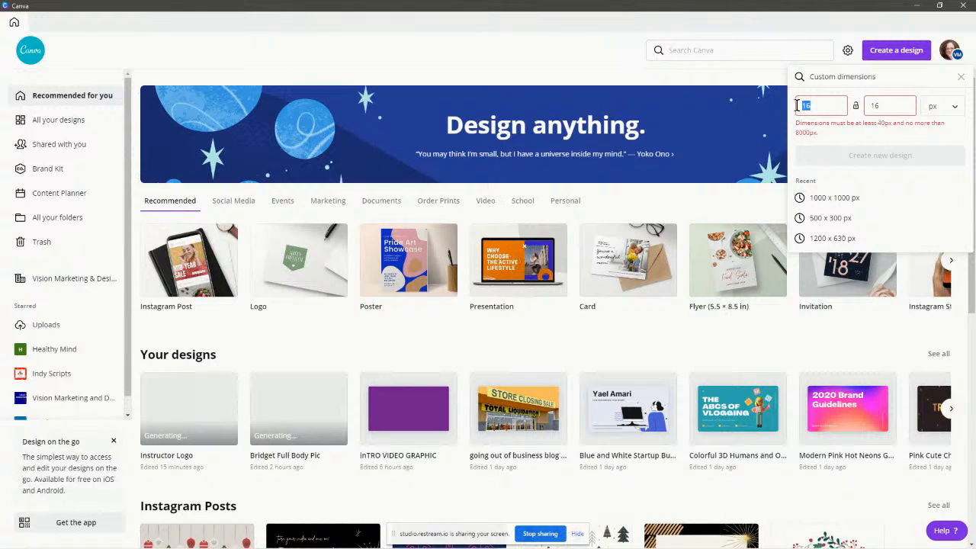
pyautogui.write('40')
pyautogui.moveTo(882, 105); pyautogui.dragTo(861, 105)
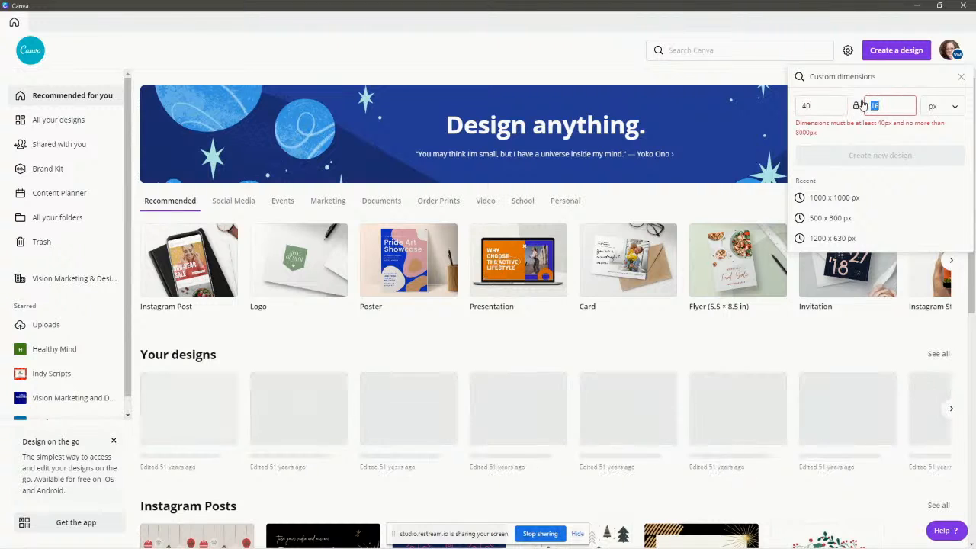
pyautogui.write('40')
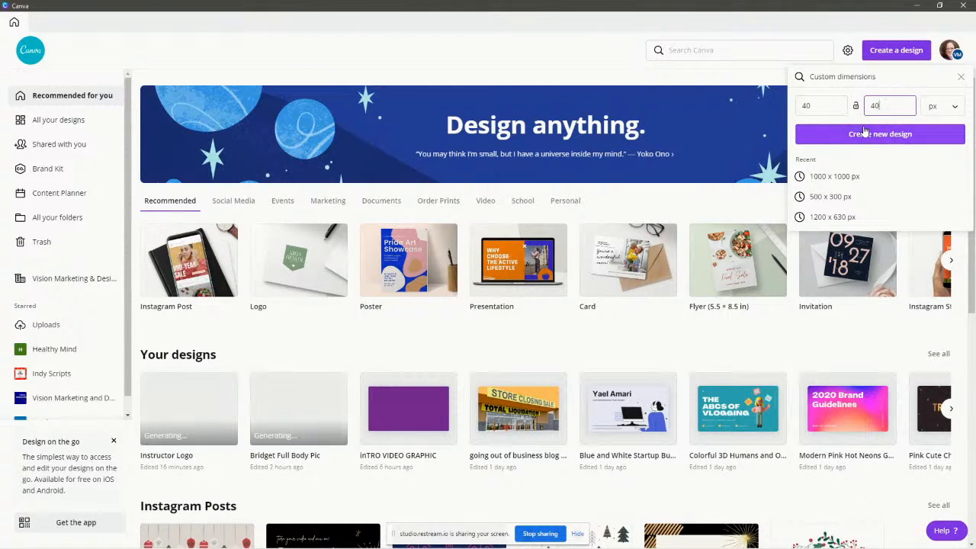
pyautogui.click(865, 132)
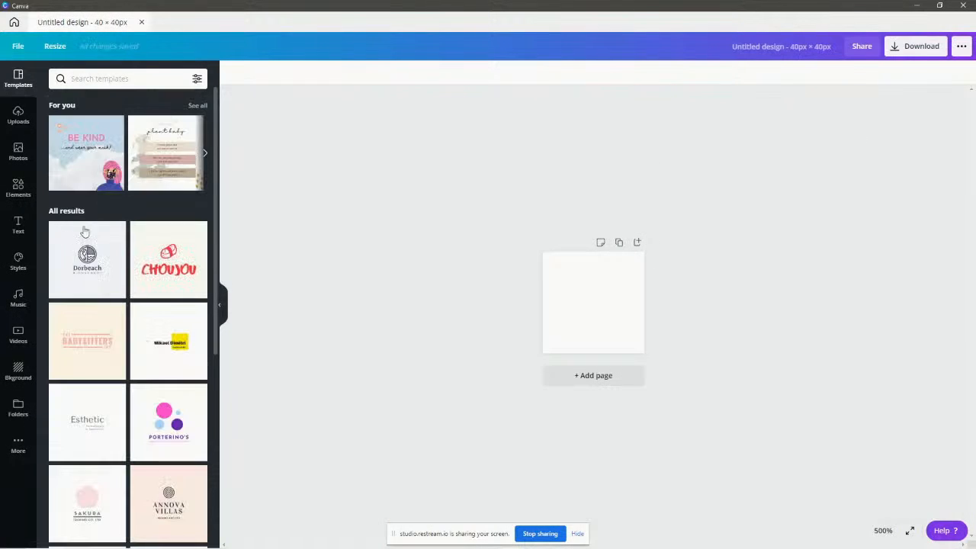
# Add the lightbulb sticker from Elements, enlarged and centred on the page.
pyautogui.click(18, 116)
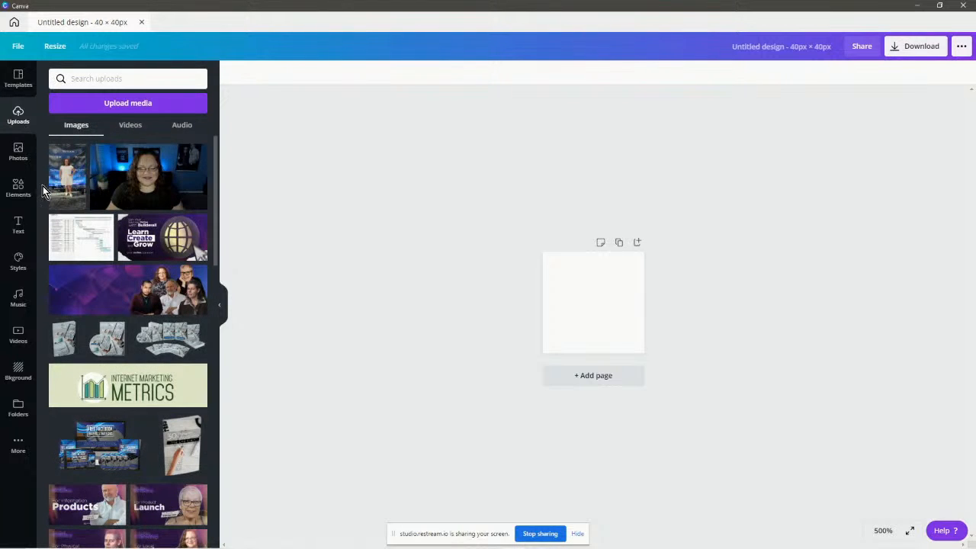
pyautogui.click(18, 188)
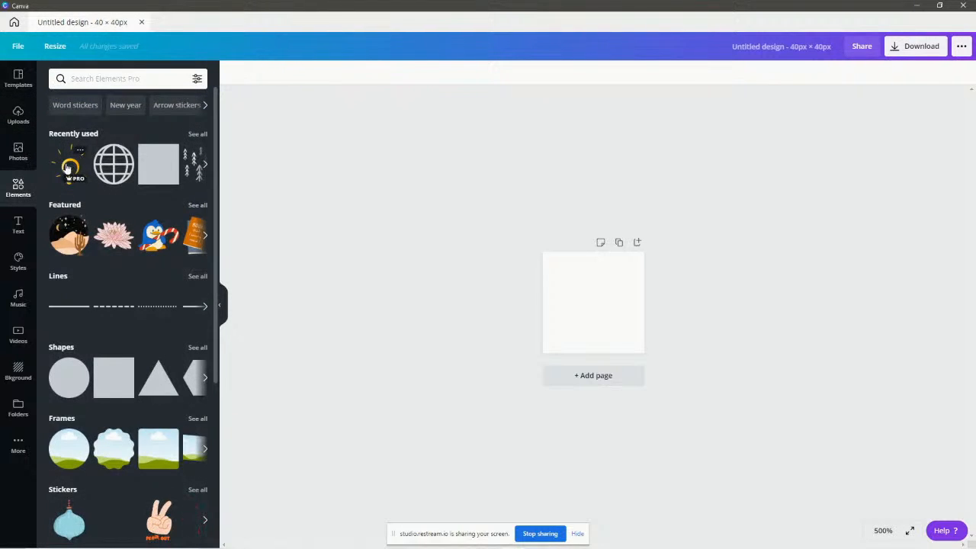
pyautogui.click(67, 168)
pyautogui.moveTo(575, 281); pyautogui.dragTo(540, 252)
pyautogui.moveTo(609, 320); pyautogui.dragTo(618, 329)
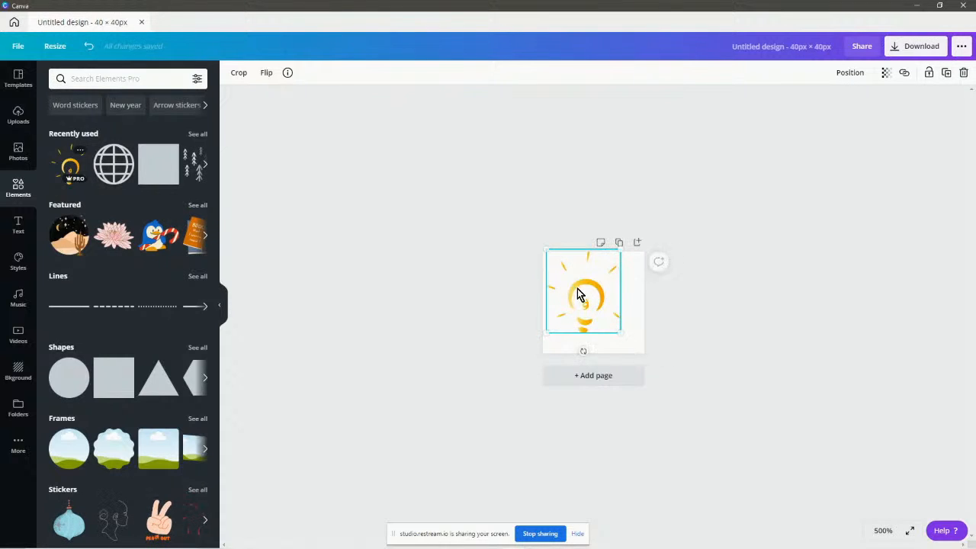
pyautogui.moveTo(581, 290); pyautogui.dragTo(580, 300)
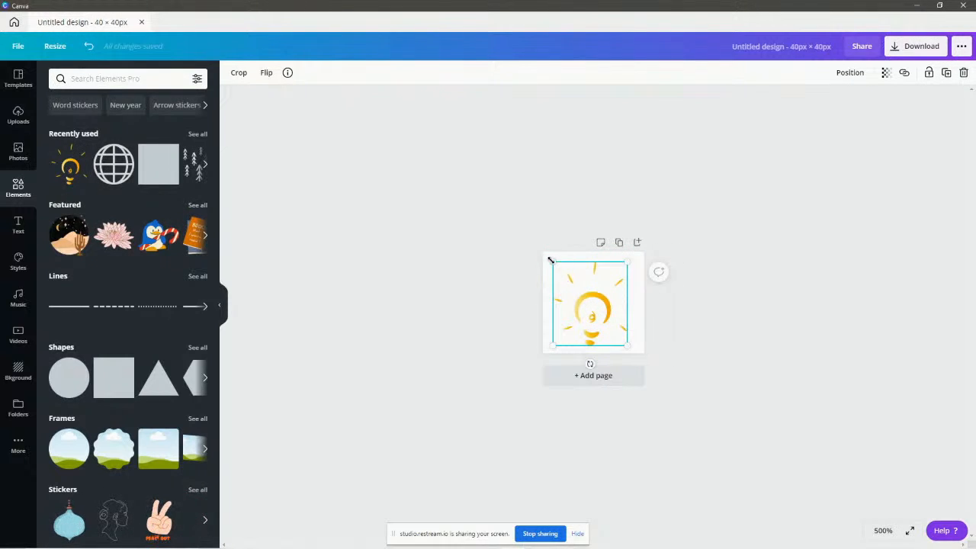
pyautogui.moveTo(549, 259); pyautogui.dragTo(545, 255)
pyautogui.moveTo(588, 309); pyautogui.dragTo(596, 311)
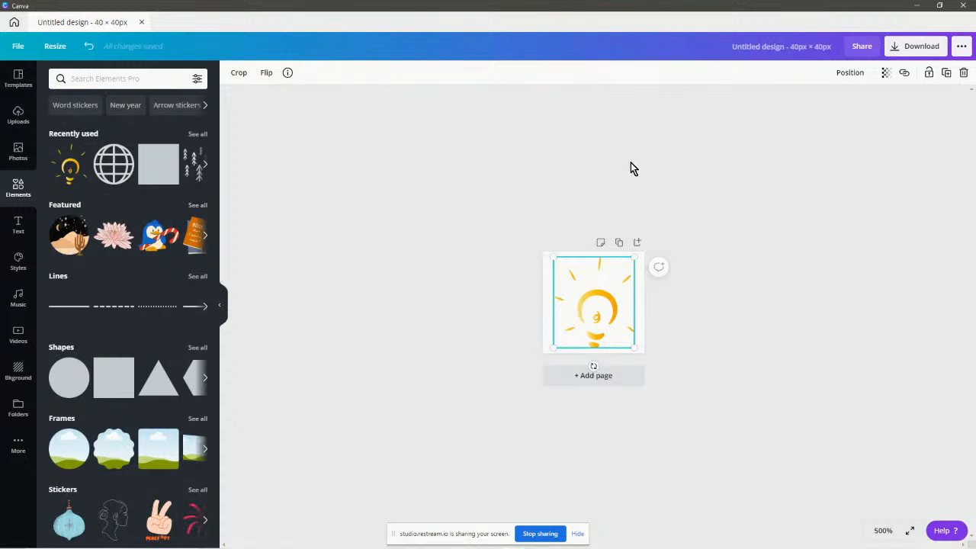
# Rename the design to 'Course Favicon'.
pyautogui.click(805, 48)
pyautogui.write('C')
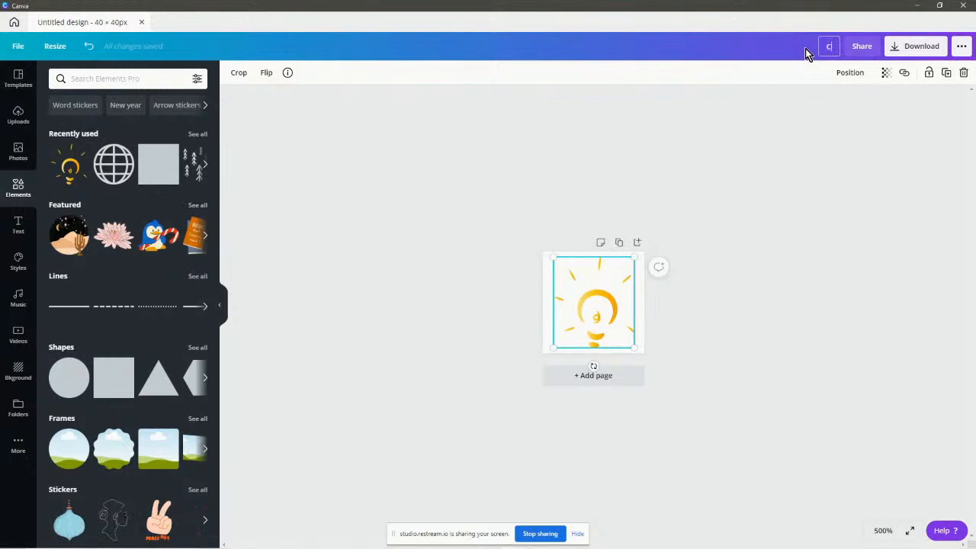
pyautogui.write('ourse Favicon')
pyautogui.click(811, 118)
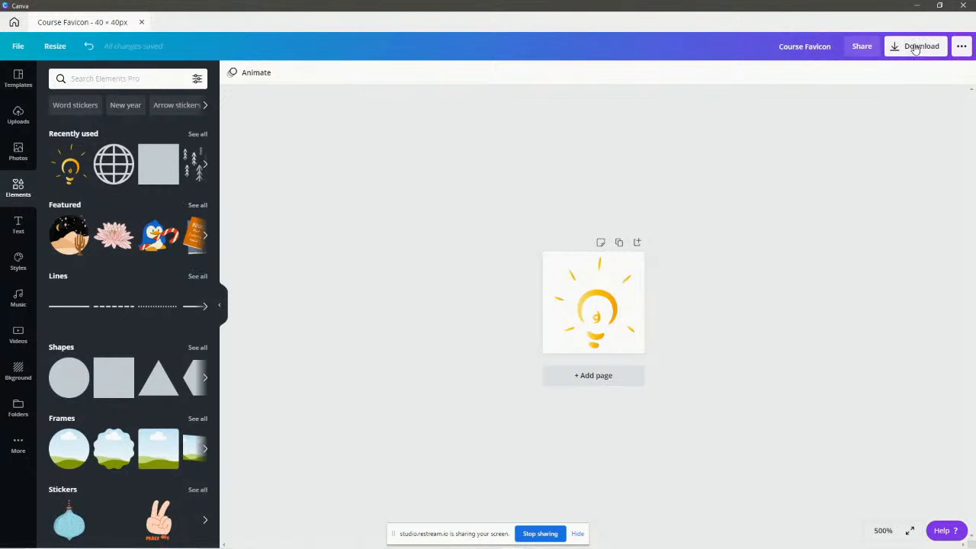
# Download the favicon as a transparent-background PNG named Course Favicon, then minimise Canva.
pyautogui.click(912, 46)
pyautogui.click(810, 174)
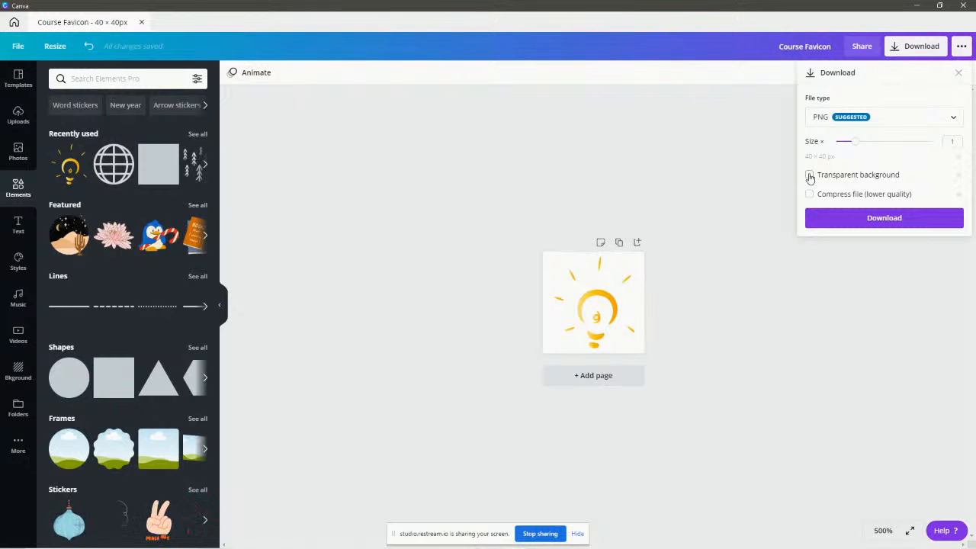
pyautogui.click(884, 219)
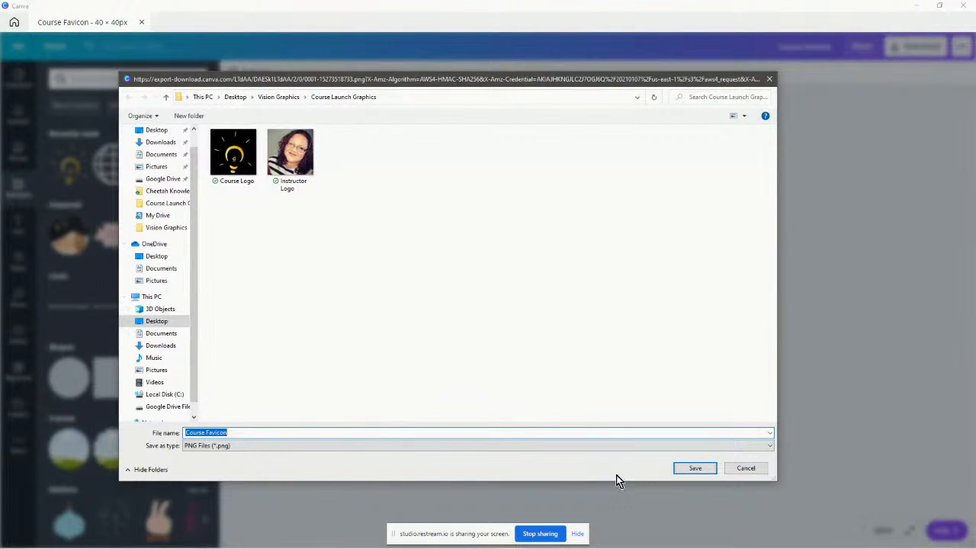
pyautogui.click(695, 468)
pyautogui.click(917, 6)
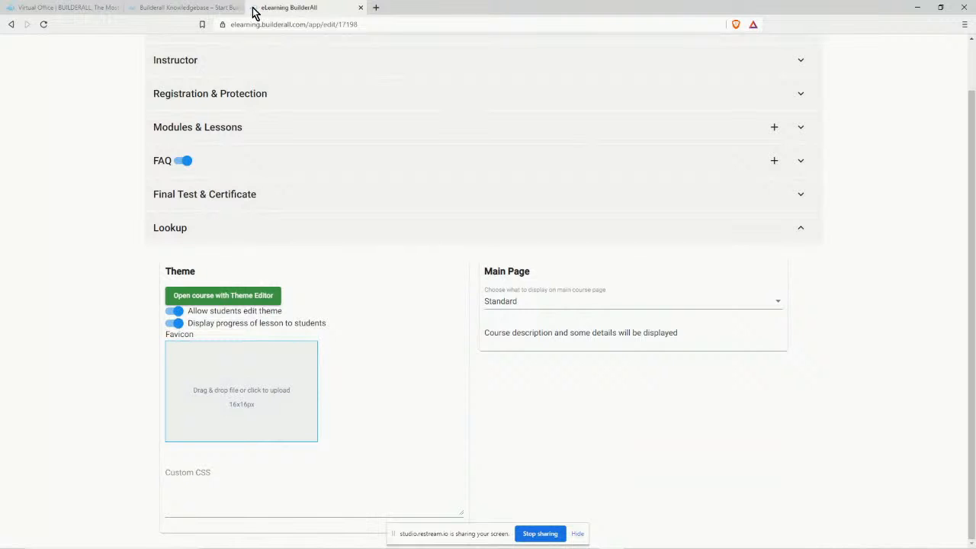
# Upload the Course Favicon image into the Favicon box and save the course settings.
pyautogui.click(238, 397)
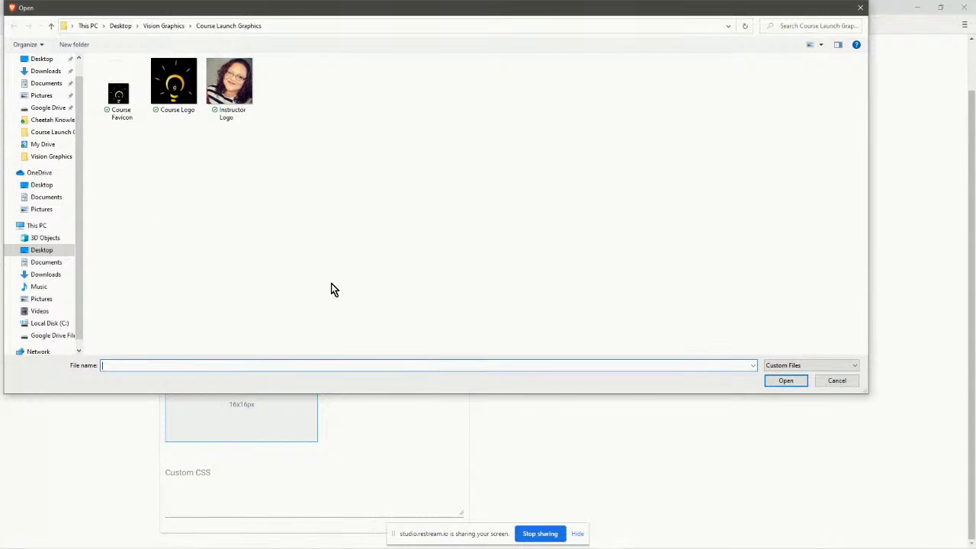
pyautogui.click(115, 85)
pyautogui.click(785, 381)
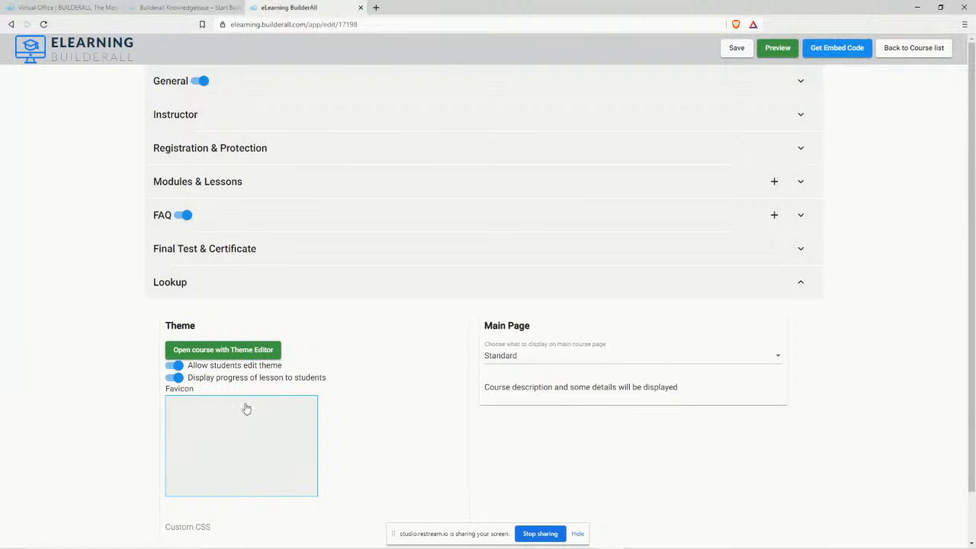
pyautogui.scroll(-1, 738, 466)
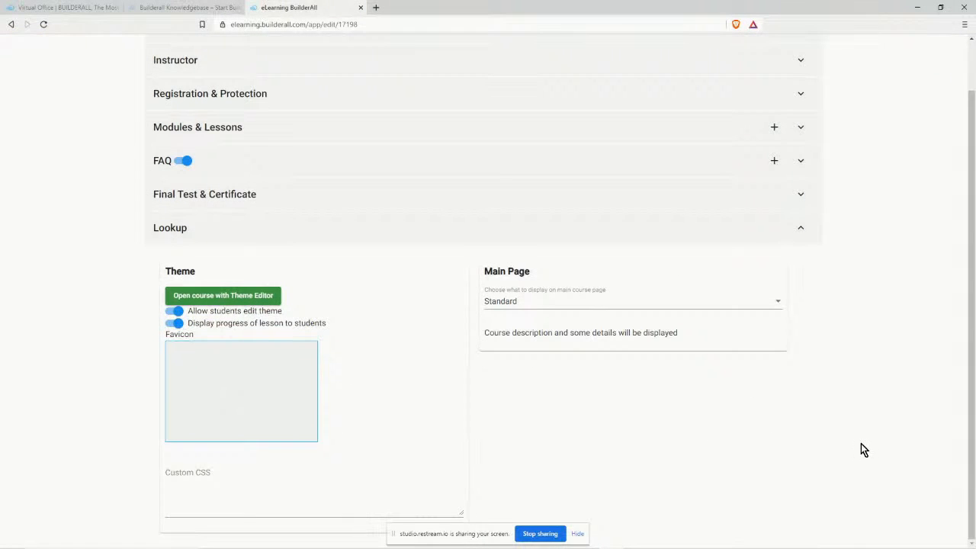
pyautogui.scroll(1, 865, 442)
pyautogui.click(738, 49)
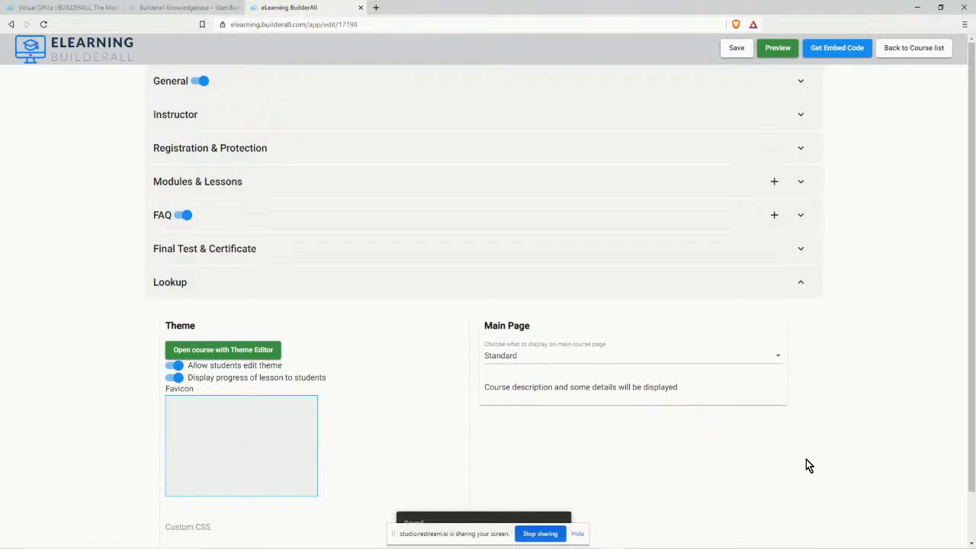
# Set the Main Page display to iFrame and open the course preview.
pyautogui.click(514, 356)
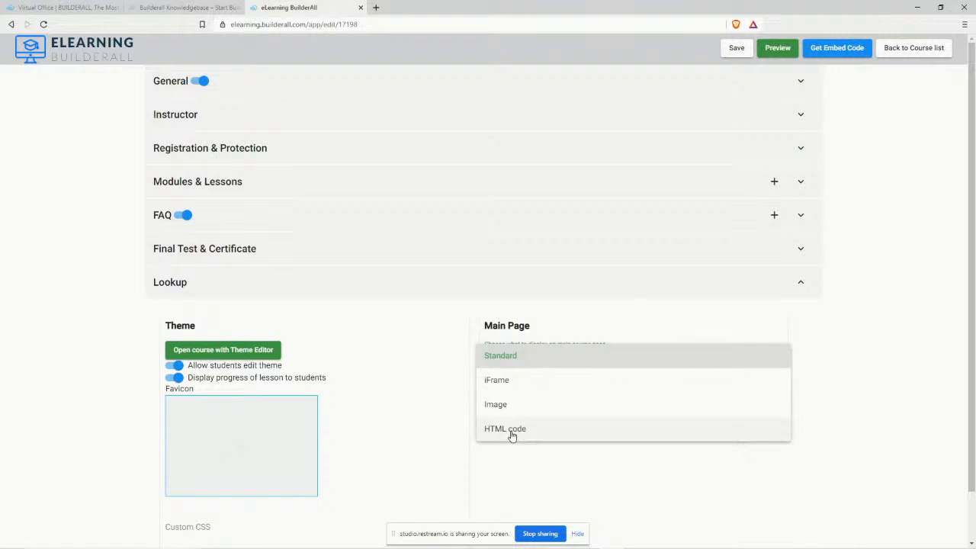
pyautogui.click(501, 386)
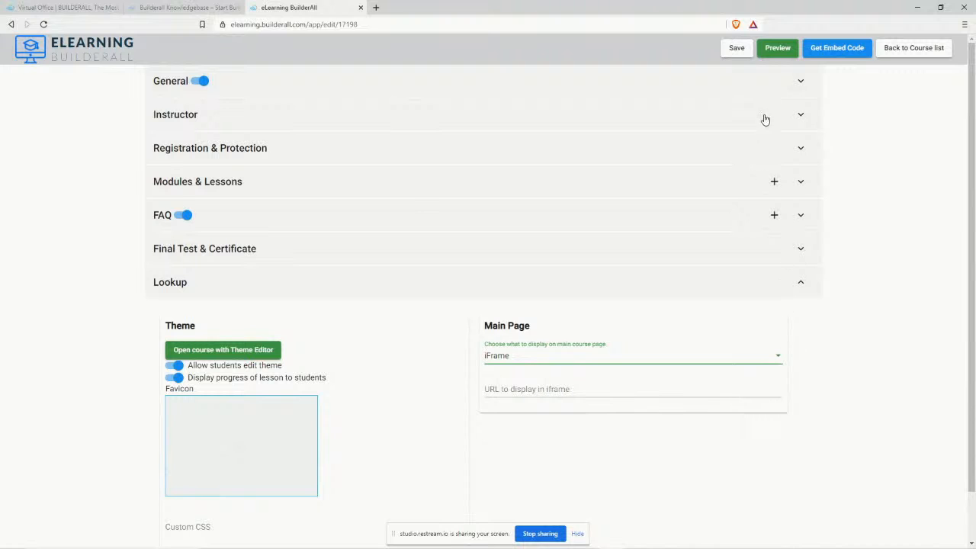
pyautogui.click(775, 47)
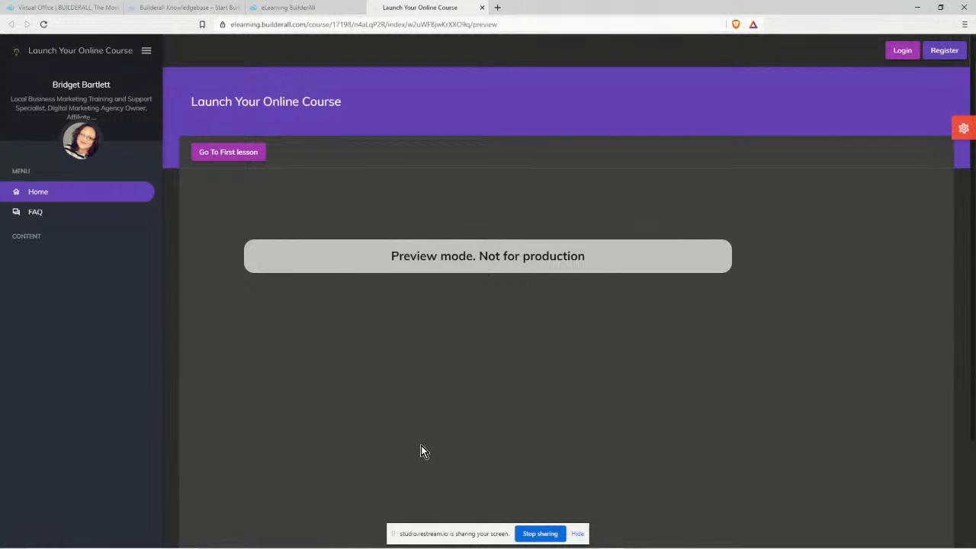
# Switch back to the eLearning BuilderAll course editor tab.
pyautogui.click(267, 7)
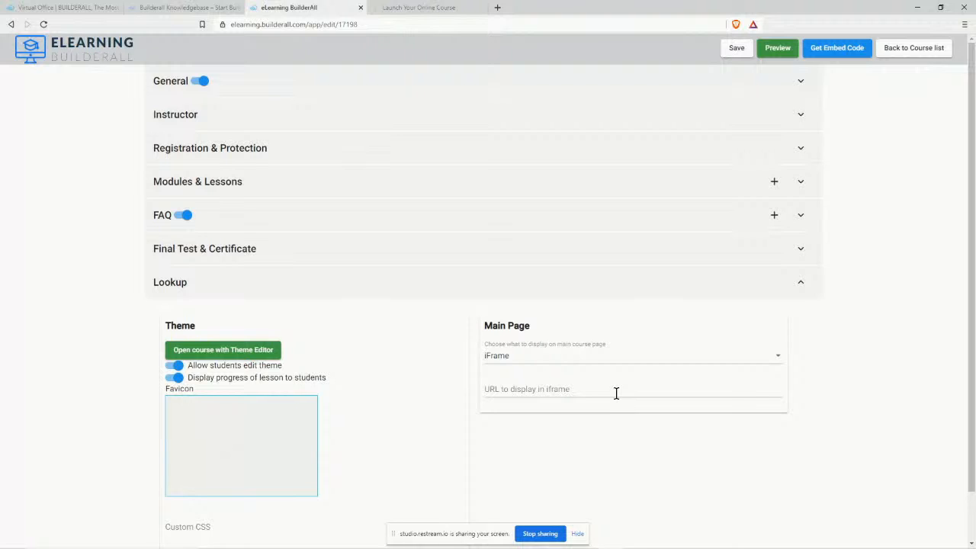
# Save the course settings and expand the empty Modules & Lessons section.
pyautogui.scroll(-1, 931, 465)
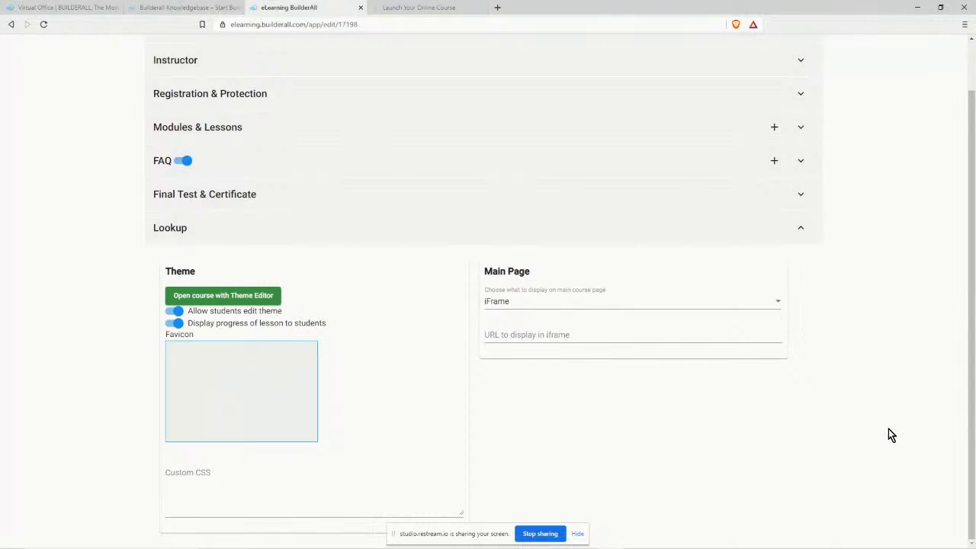
pyautogui.scroll(1, 886, 431)
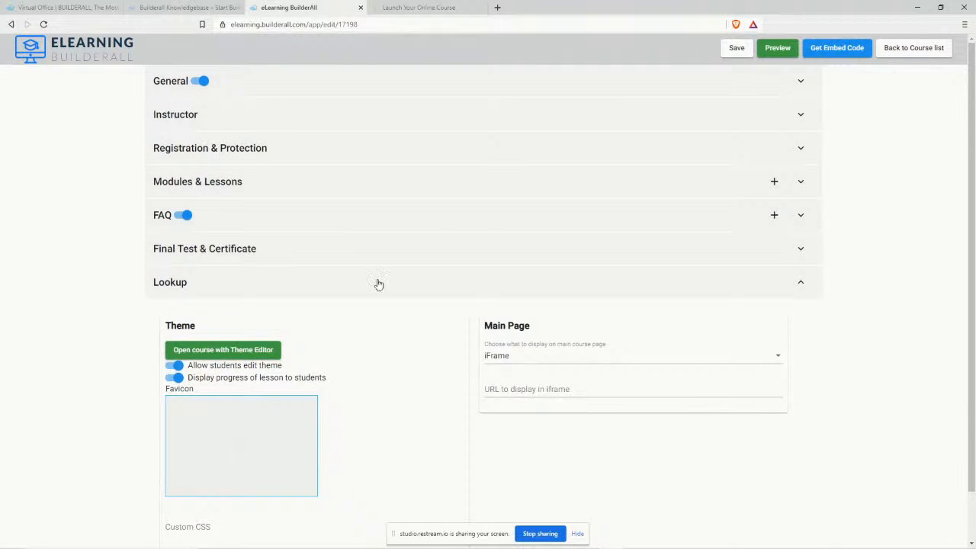
pyautogui.click(734, 49)
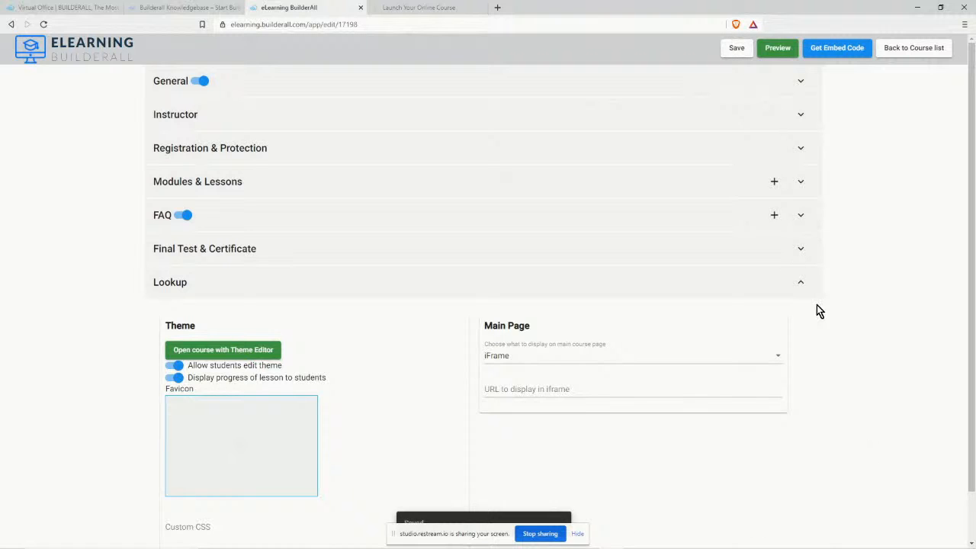
pyautogui.click(801, 182)
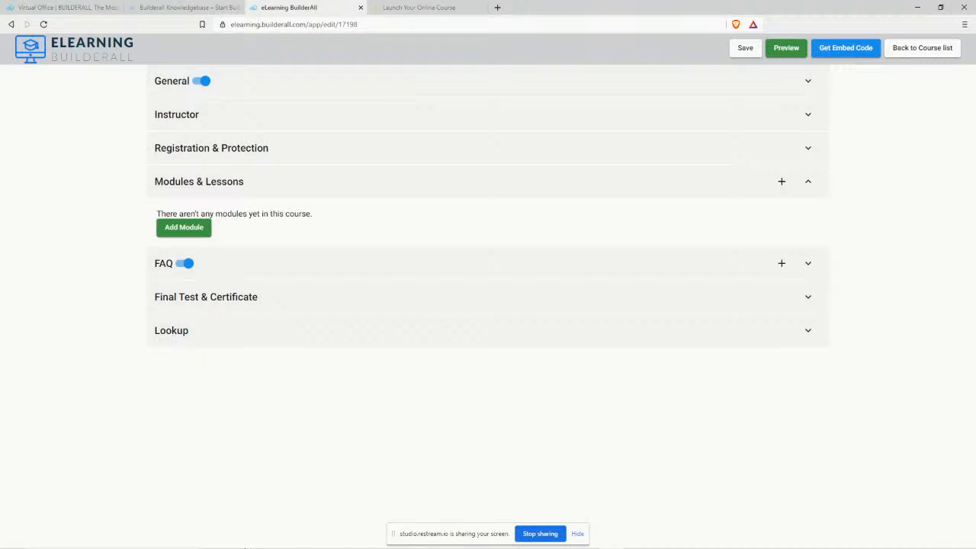
# Bring the Video Titles Notepad window forward and move it to the right side.
pyautogui.moveTo(283, 544)
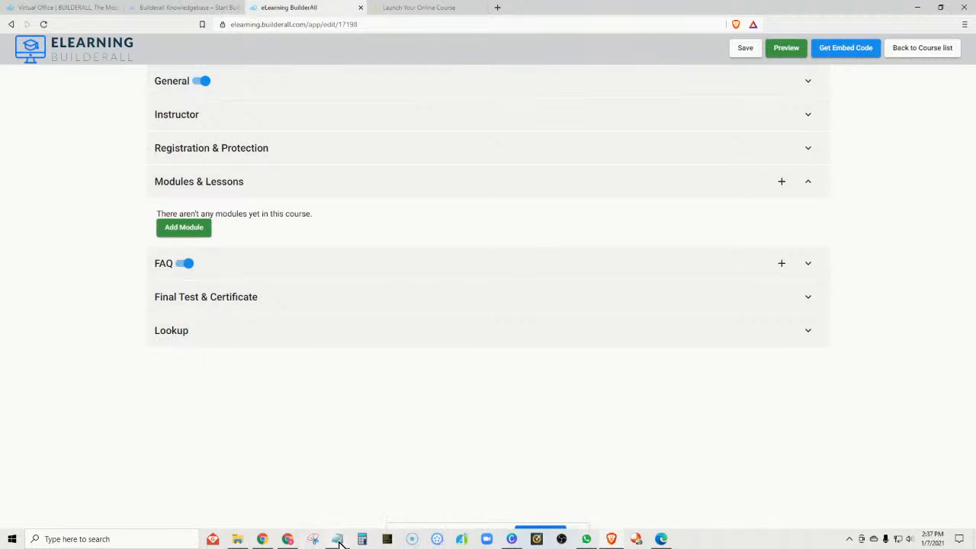
pyautogui.click(337, 539)
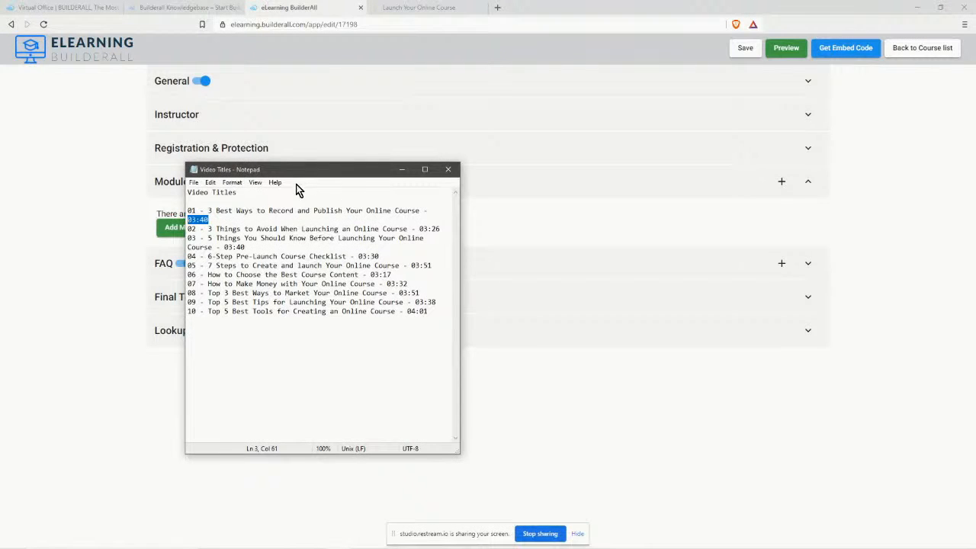
pyautogui.moveTo(299, 171); pyautogui.dragTo(769, 106)
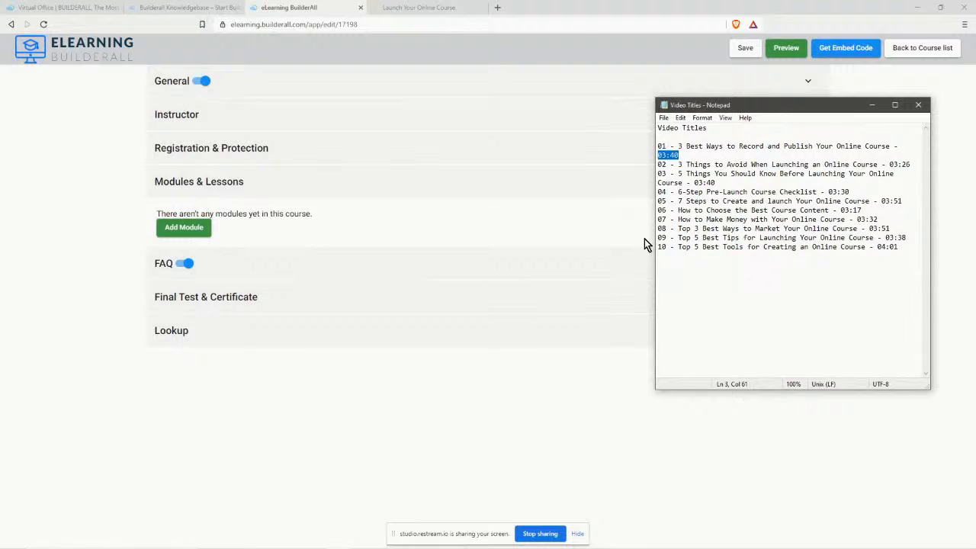
# Copy the first title, '3 Best Ways to Record and Publish Your Online Course', and reopen the preview.
pyautogui.click(767, 305)
pyautogui.moveTo(681, 146); pyautogui.dragTo(888, 147)
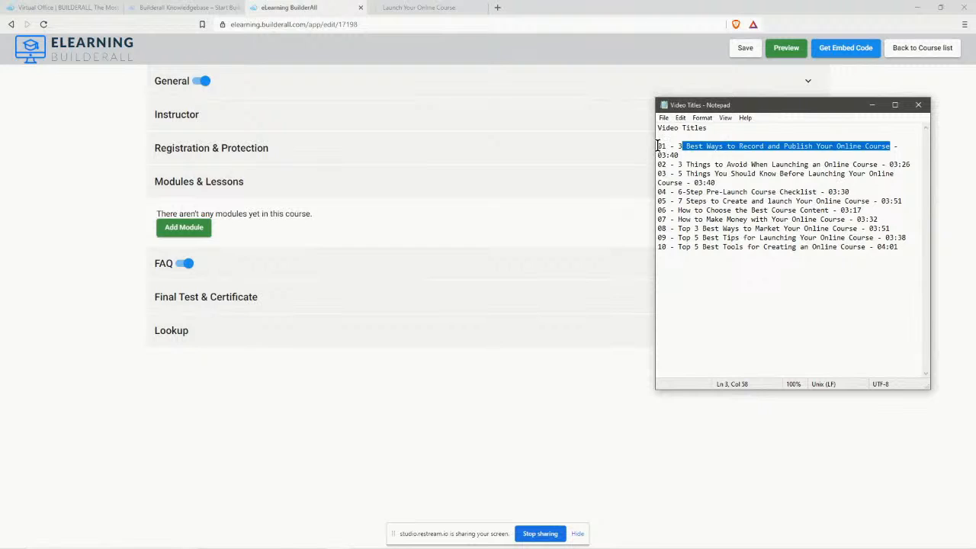
pyautogui.click(684, 147)
pyautogui.moveTo(670, 146); pyautogui.dragTo(883, 147)
pyautogui.rightClick(869, 145)
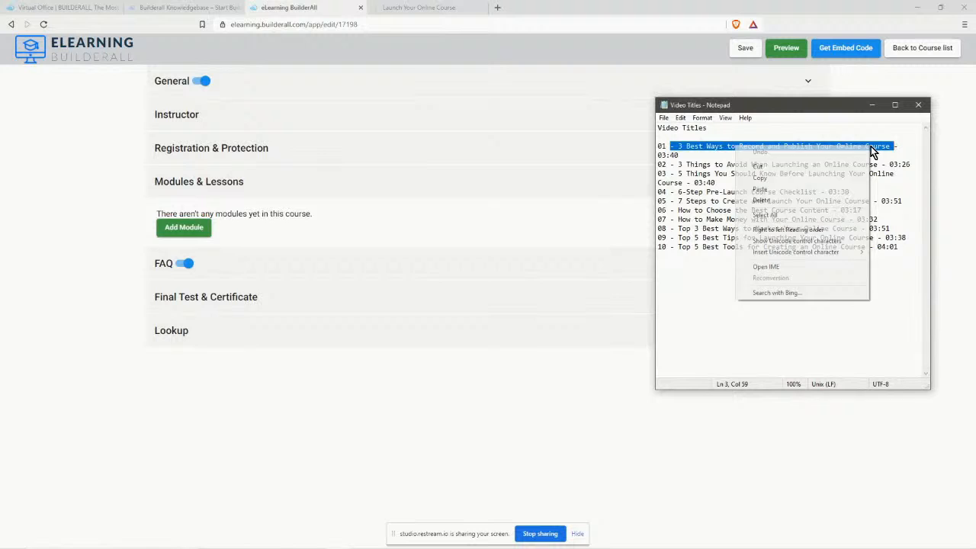
pyautogui.click(822, 178)
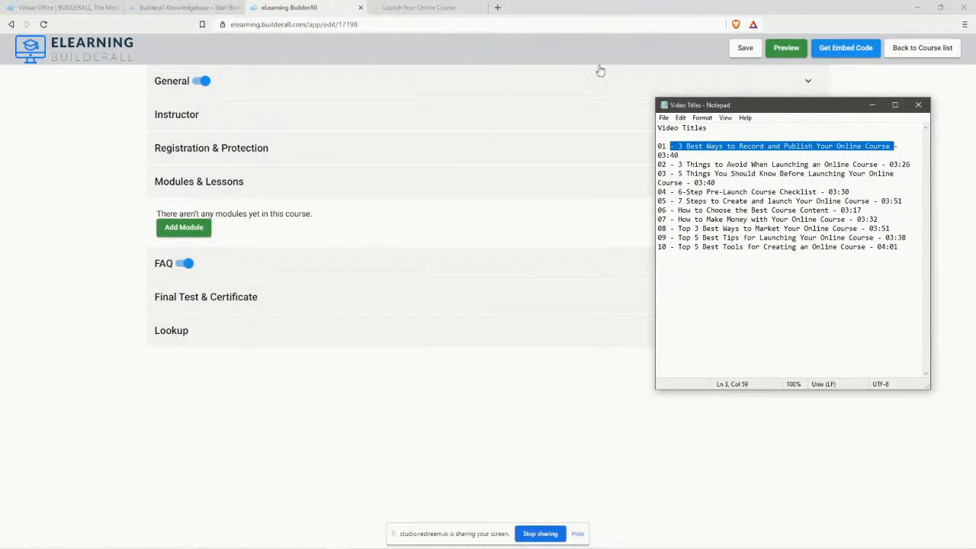
pyautogui.click(797, 51)
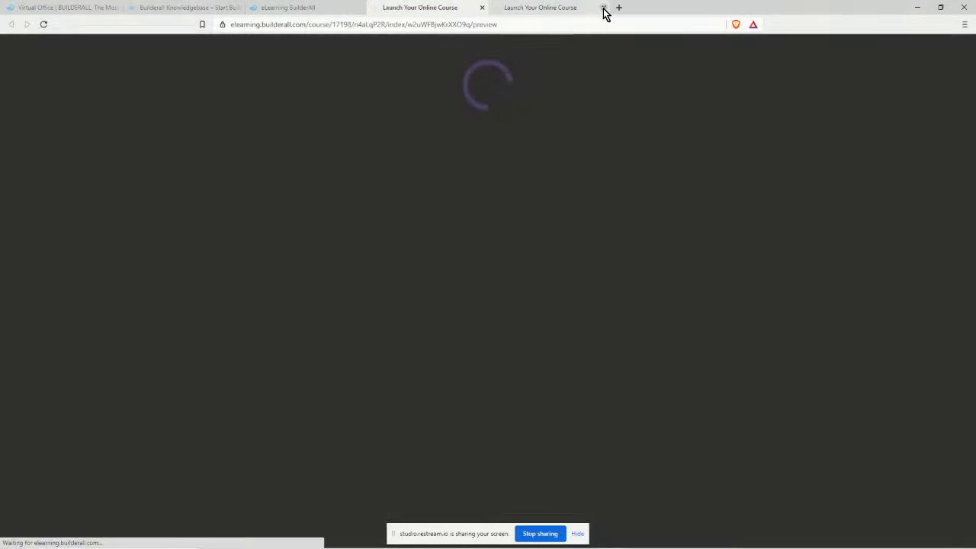
# Close both Launch Your Online Course preview tabs to return to the editor.
pyautogui.click(604, 9)
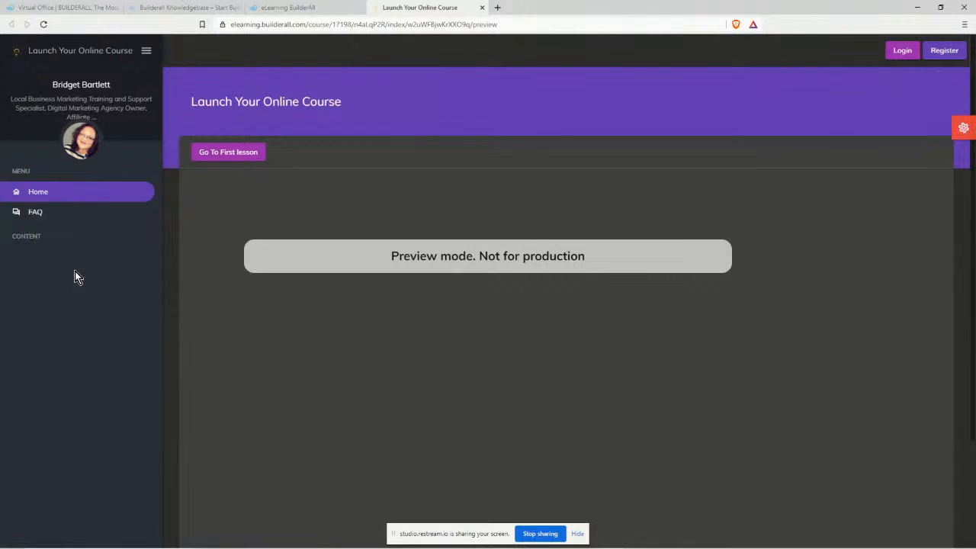
pyautogui.click(481, 8)
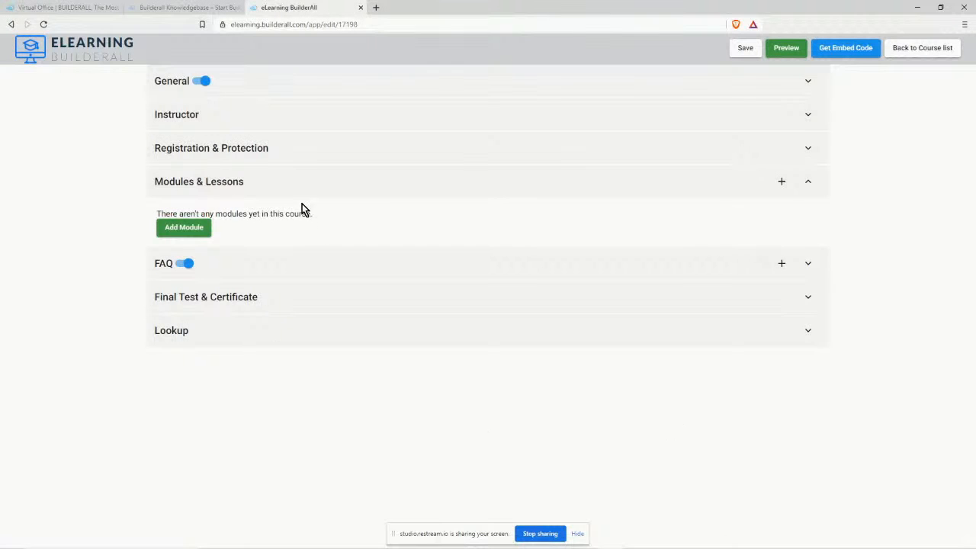
# Add a new module named 'Lesson 1'.
pyautogui.click(185, 228)
pyautogui.click(311, 268)
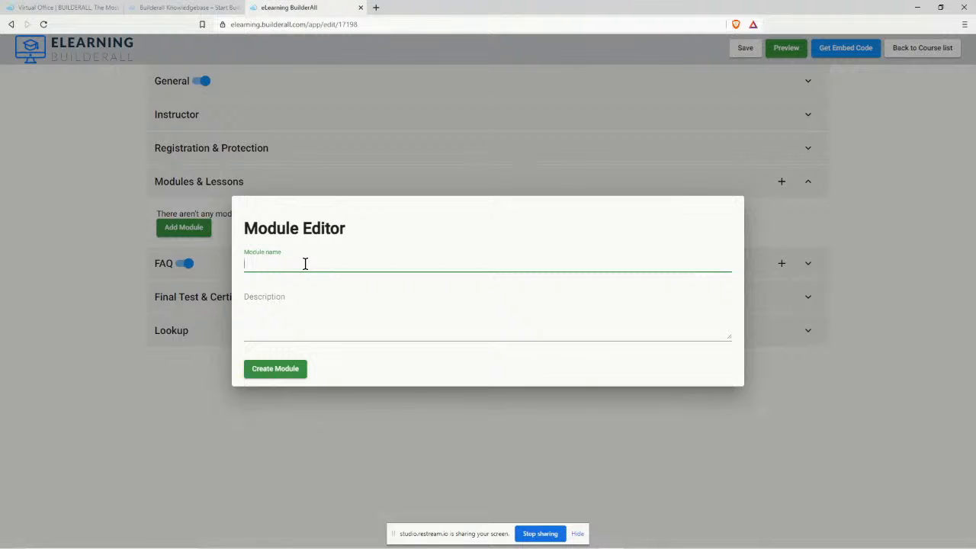
pyautogui.write('Lesson 1')
pyautogui.click(286, 370)
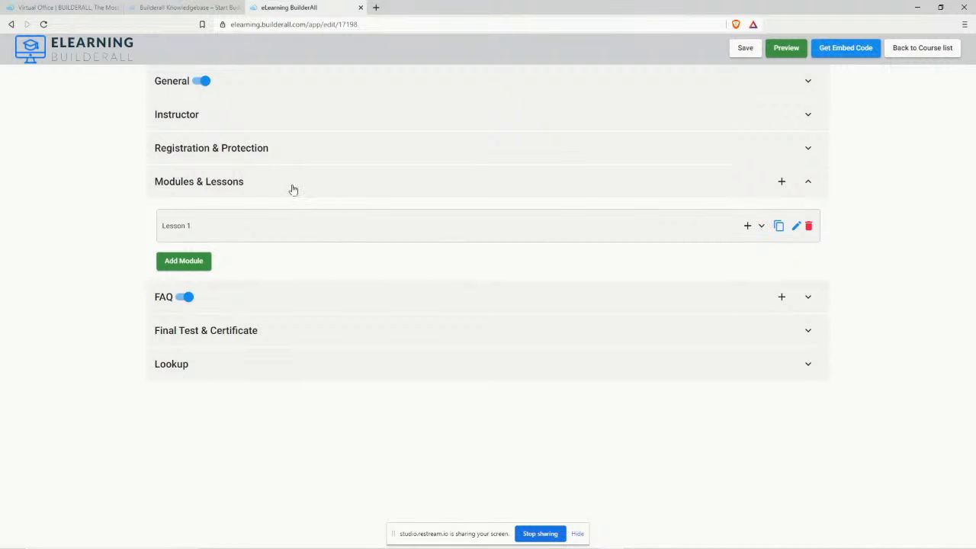
# Expand the Lesson 1 module and rename it to 'Chapter 1'.
pyautogui.click(763, 228)
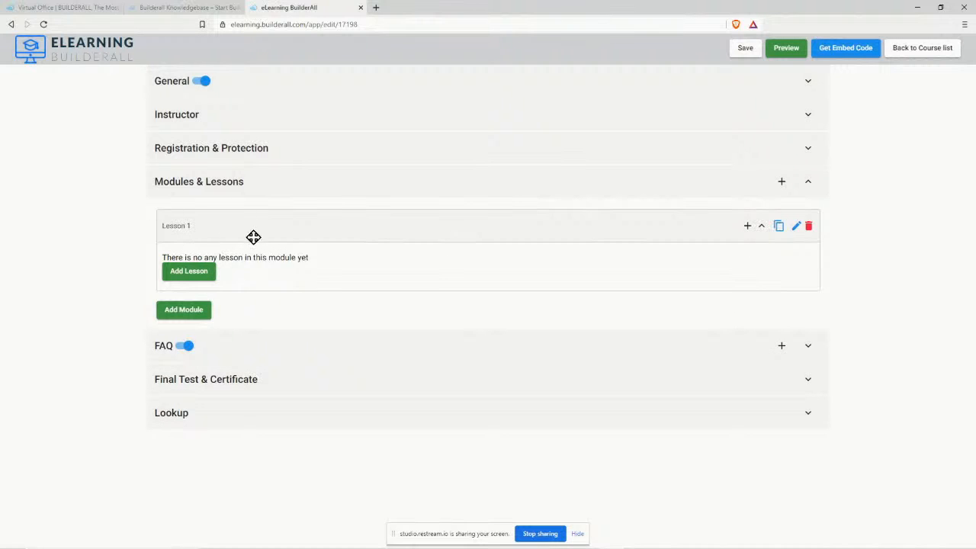
pyautogui.click(796, 226)
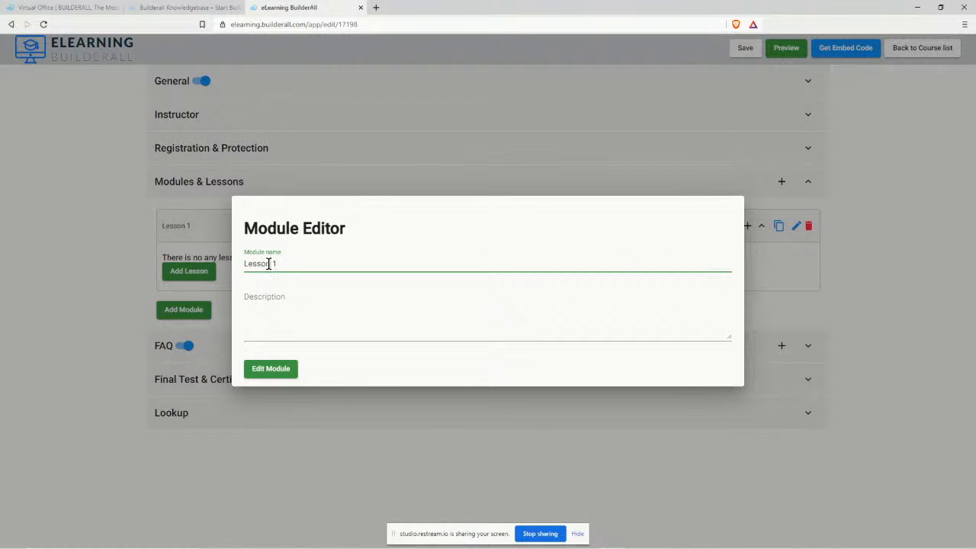
pyautogui.moveTo(271, 263); pyautogui.dragTo(240, 263)
pyautogui.write('Chapter')
pyautogui.click(273, 374)
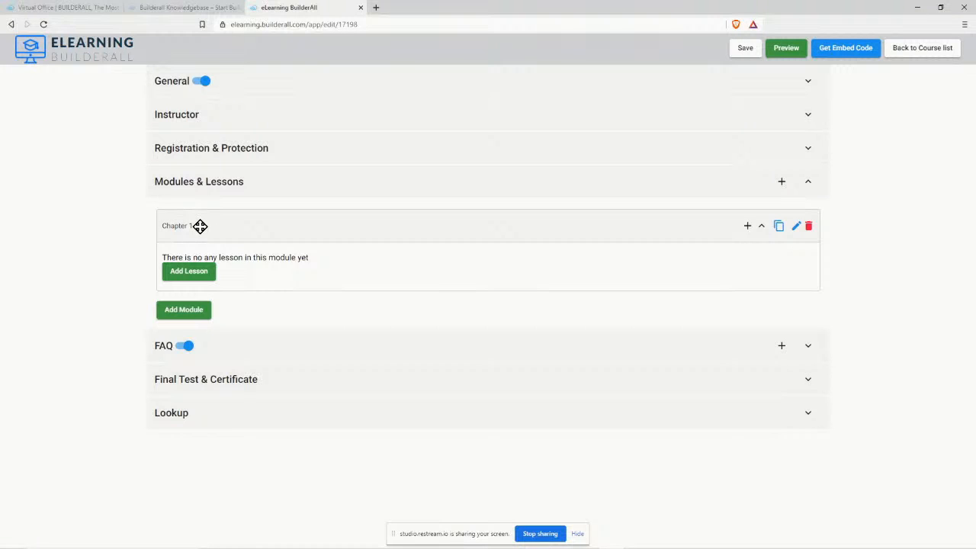
# Add a lesson to Chapter 1 named '3 Best Ways to Record and Publish Your Online Course'.
pyautogui.click(197, 272)
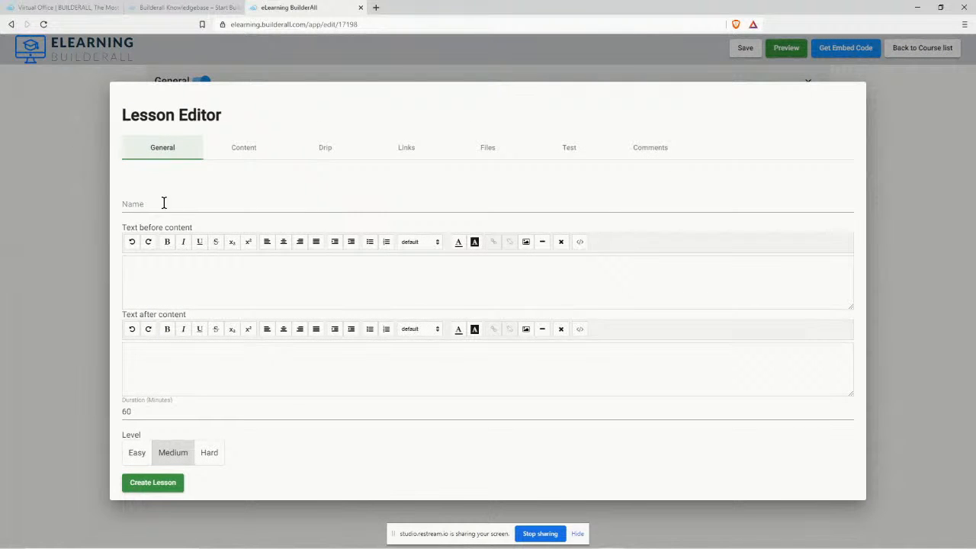
pyautogui.click(142, 207)
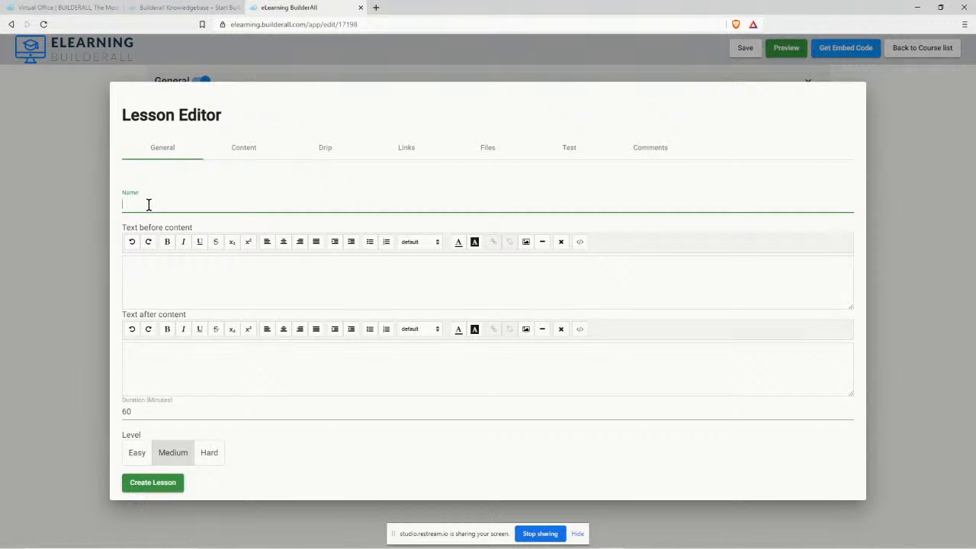
pyautogui.hotkey('ctrl', 'v')
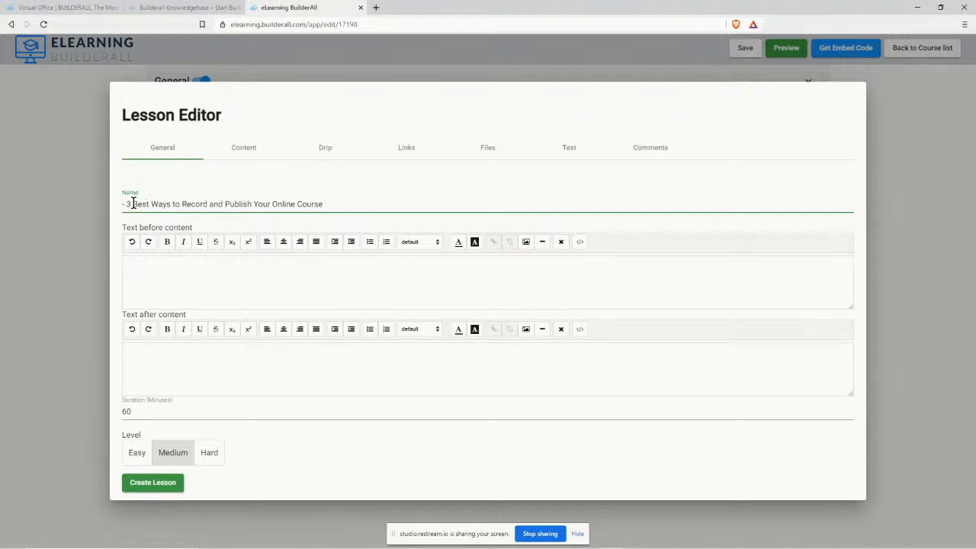
pyautogui.click(126, 206)
pyautogui.press('BackSpace')
pyautogui.write('3')
pyautogui.press('Delete')
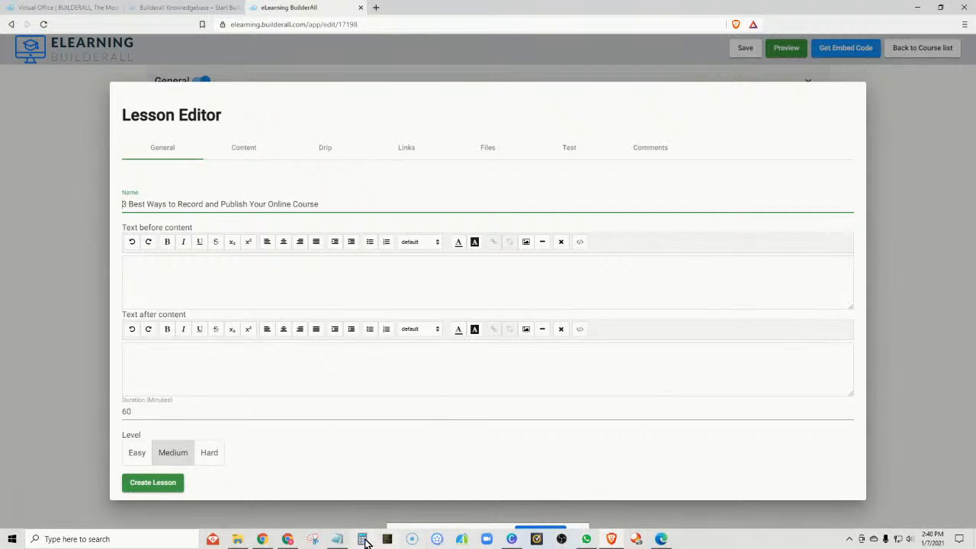
# Set the lesson duration to 4 minutes and its level to Easy.
pyautogui.click(363, 540)
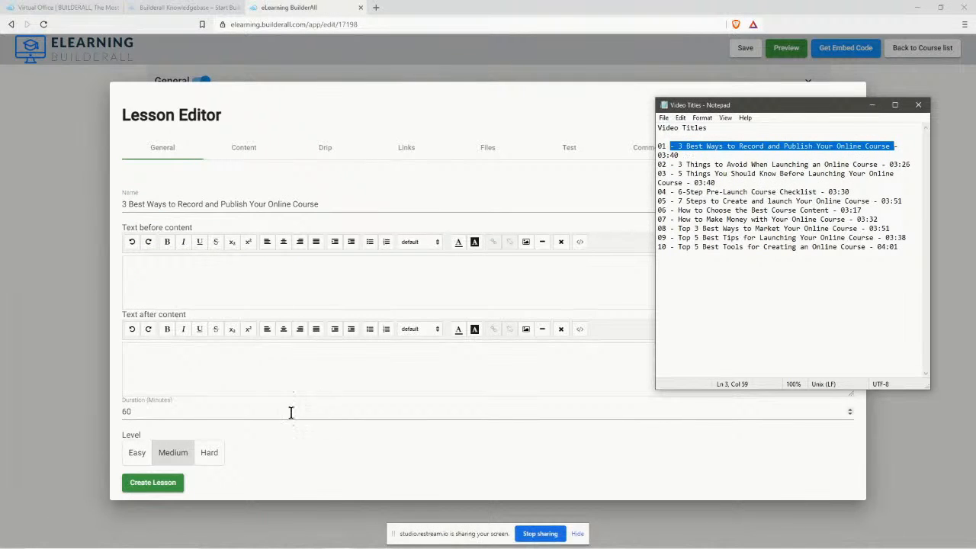
pyautogui.click(132, 412)
pyautogui.doubleClick(128, 412)
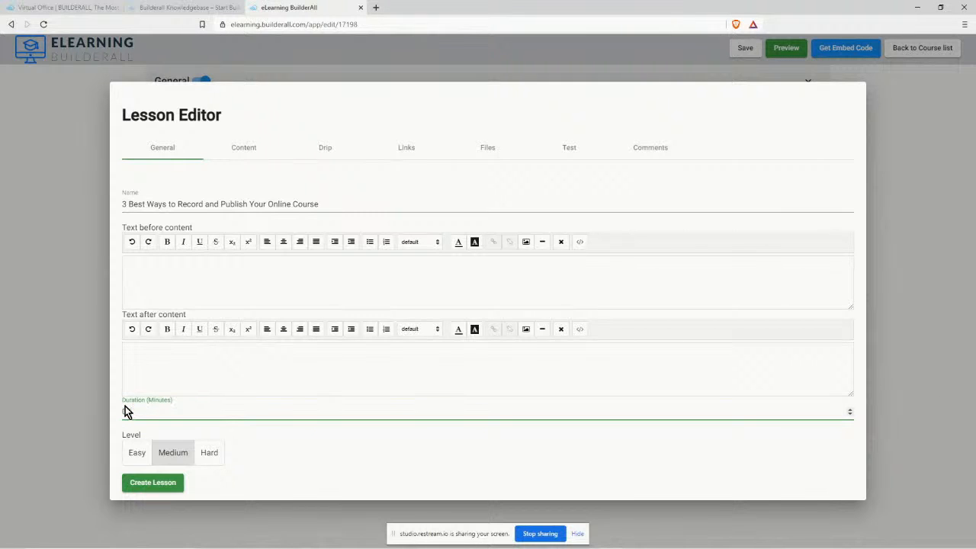
pyautogui.write('0340')
pyautogui.press('BackSpace')
pyautogui.press('BackSpace')
pyautogui.press('BackSpace')
pyautogui.write('4')
pyautogui.click(137, 454)
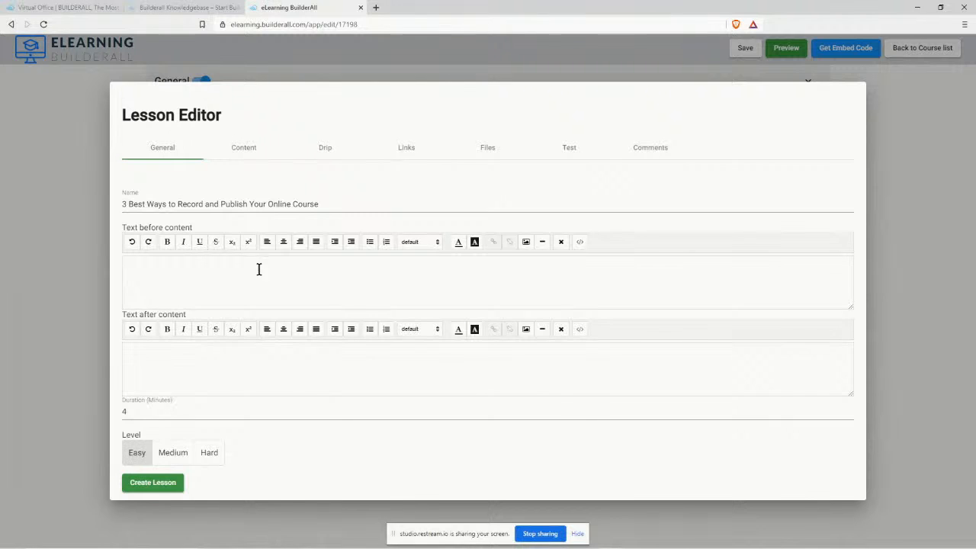
# Show the lesson's Content tab and expand the Content type list.
pyautogui.click(246, 149)
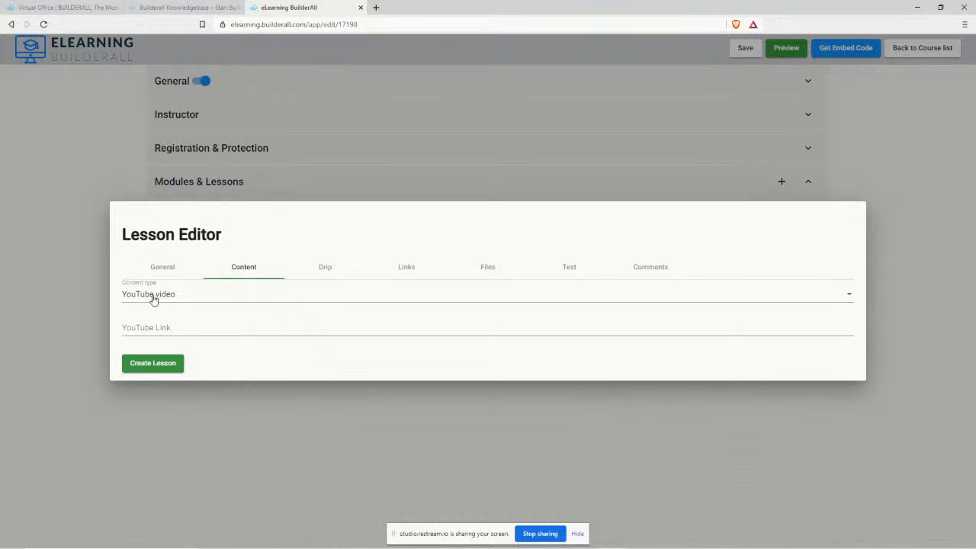
pyautogui.click(159, 296)
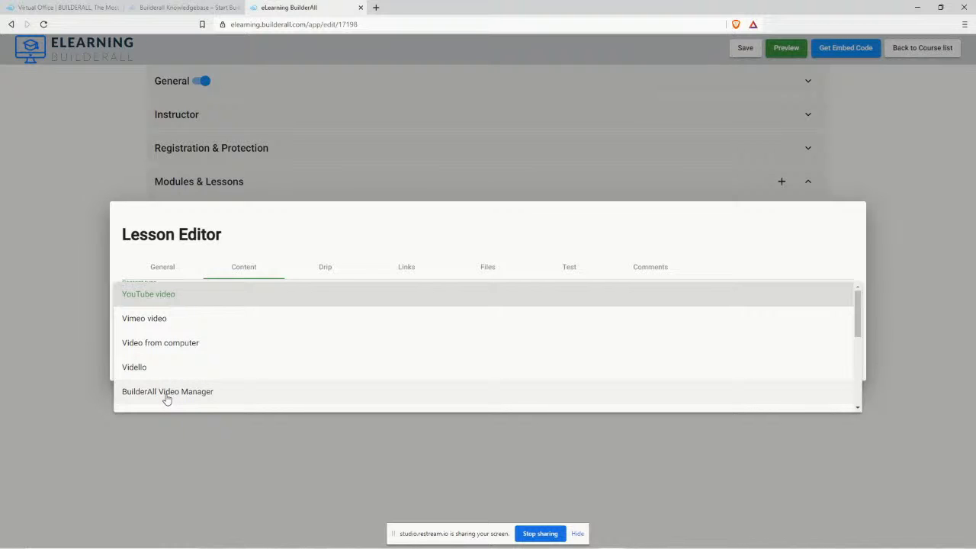
pyautogui.scroll(-2, 175, 391)
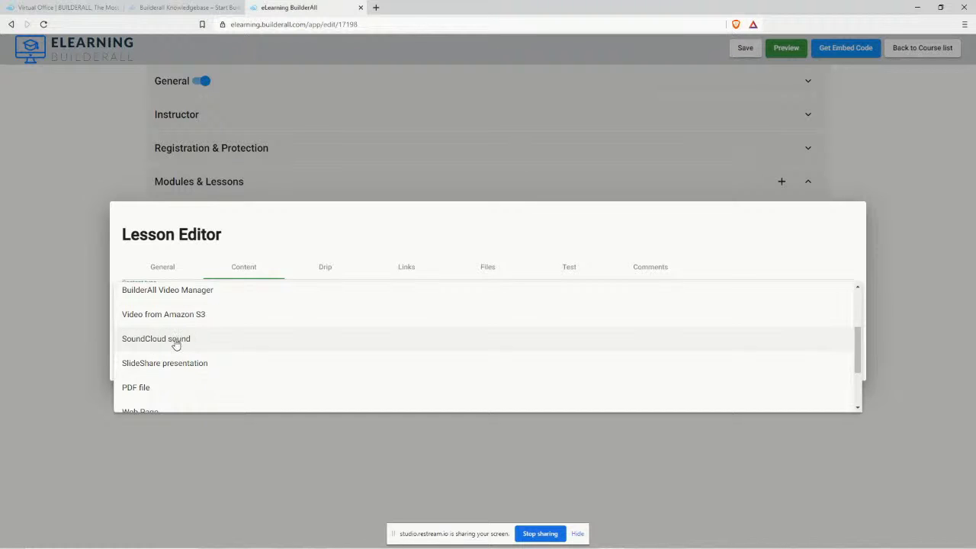
pyautogui.scroll(-1, 198, 349)
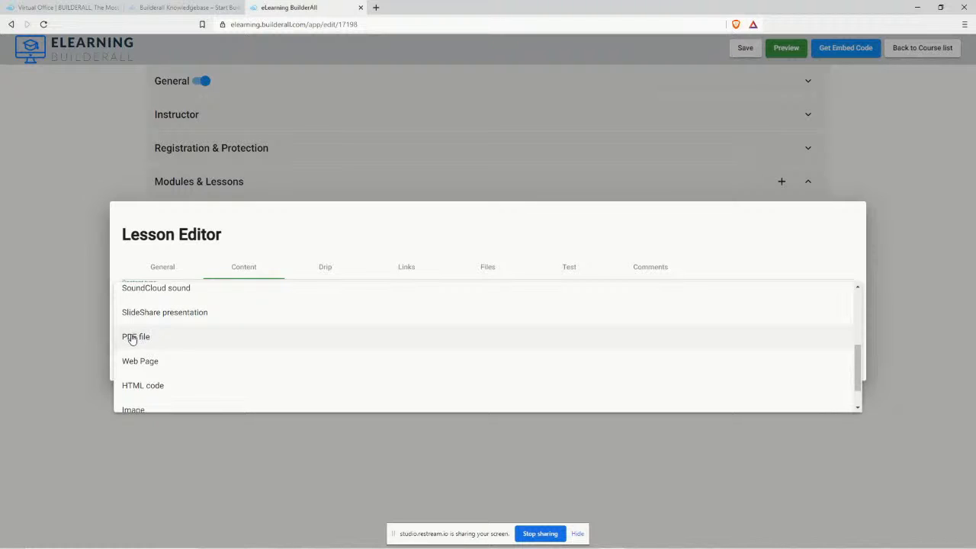
pyautogui.scroll(-1, 158, 341)
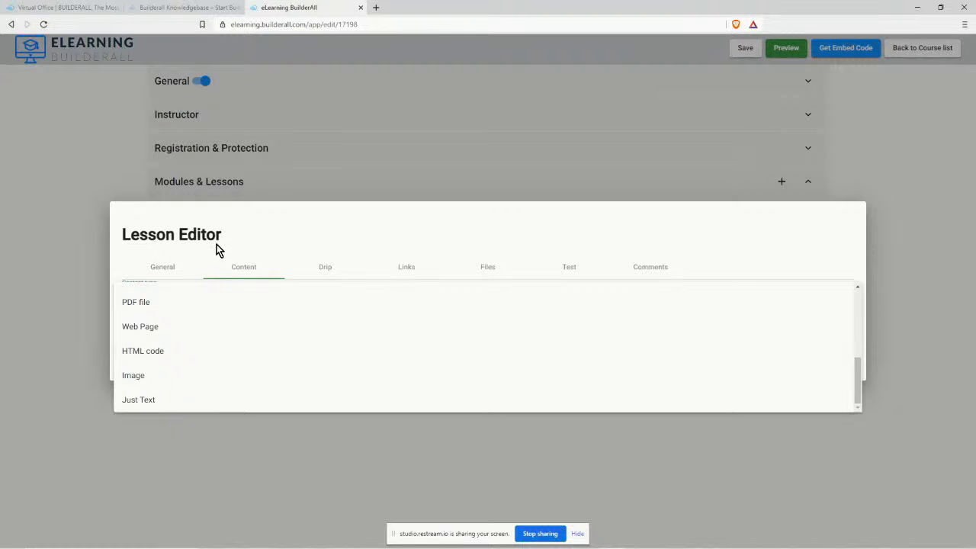
pyautogui.scroll(4, 214, 360)
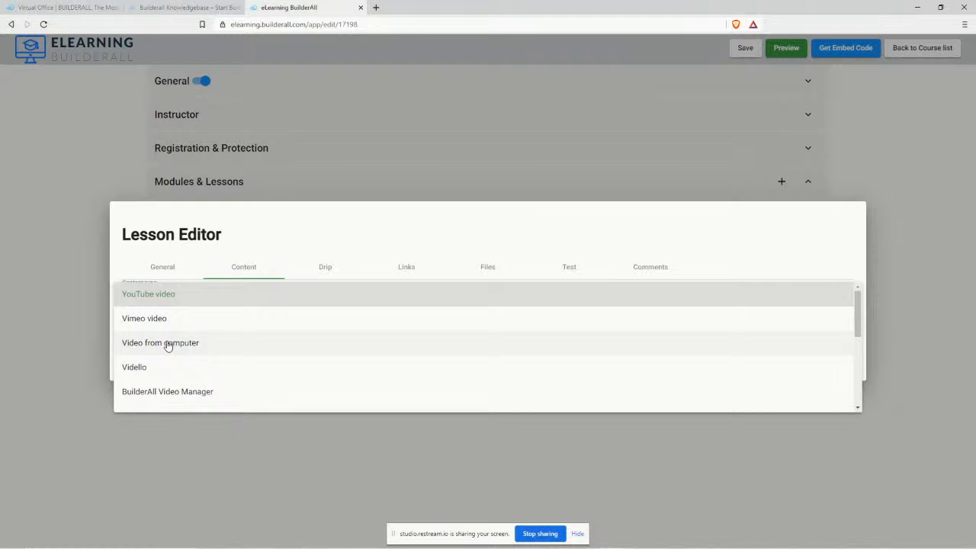
# Set the lesson content to the BuilderAll Video Manager 'Lesson 1' video with player controls on.
pyautogui.click(151, 392)
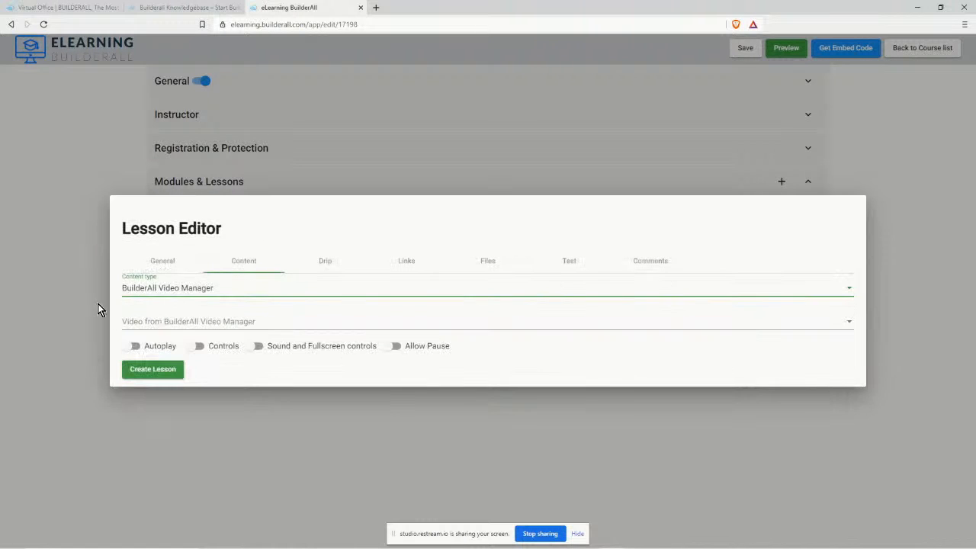
pyautogui.click(196, 324)
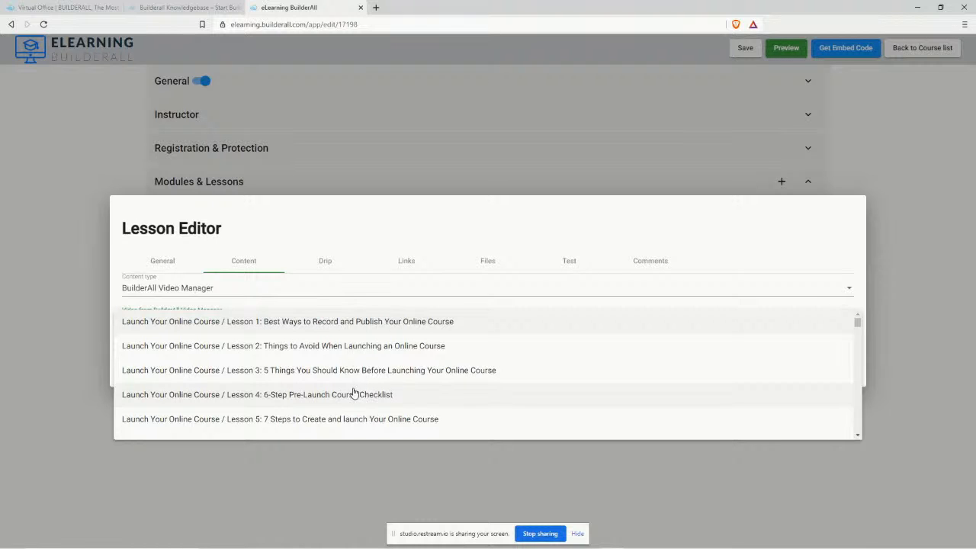
pyautogui.scroll(-1, 355, 394)
pyautogui.scroll(1, 318, 359)
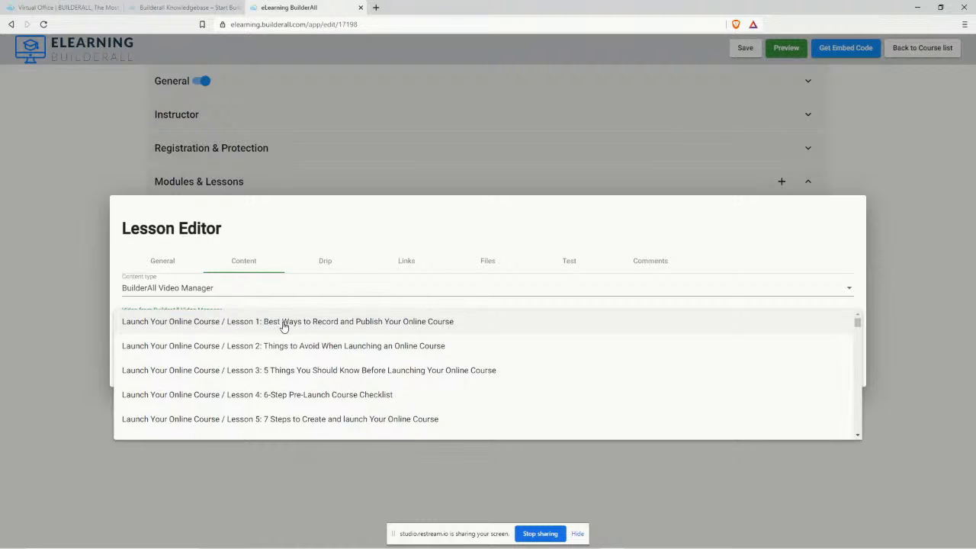
pyautogui.click(238, 324)
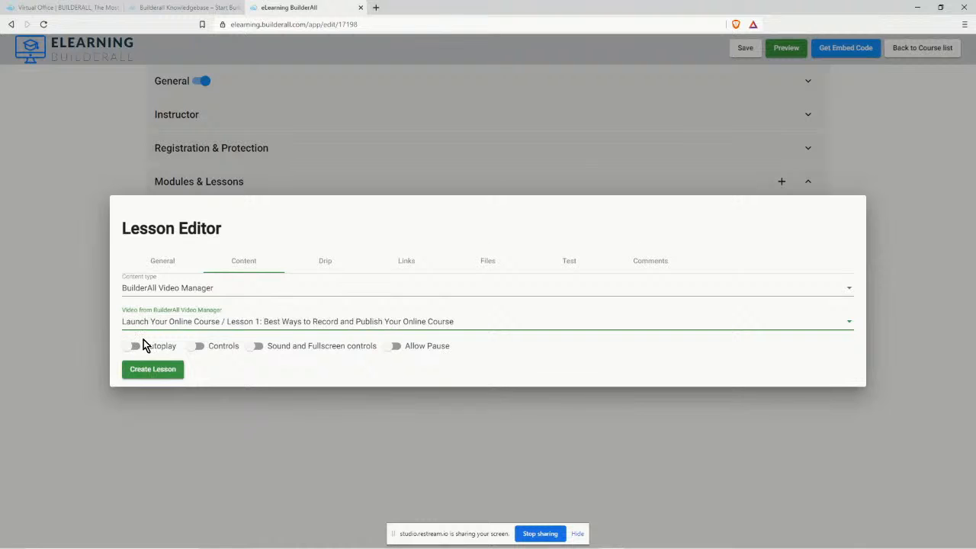
pyautogui.click(201, 347)
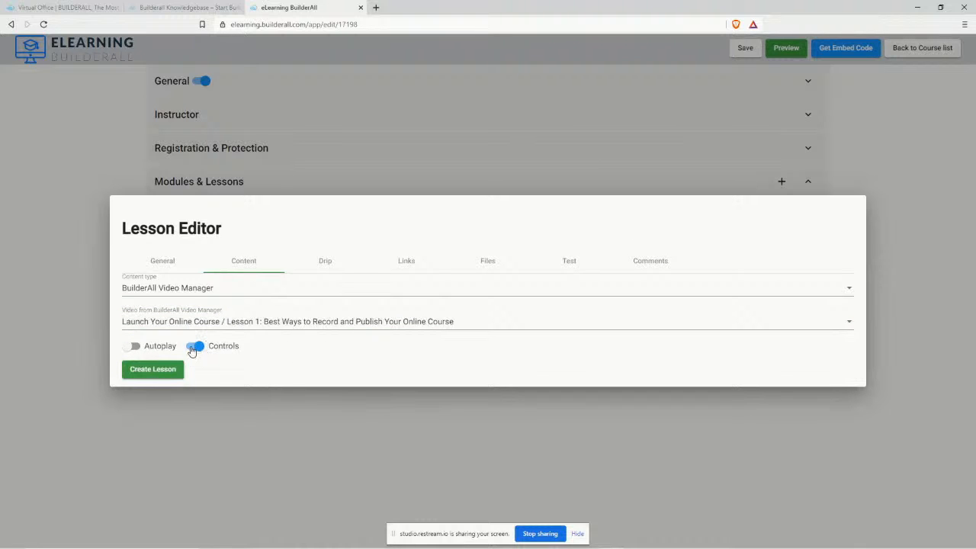
pyautogui.click(196, 347)
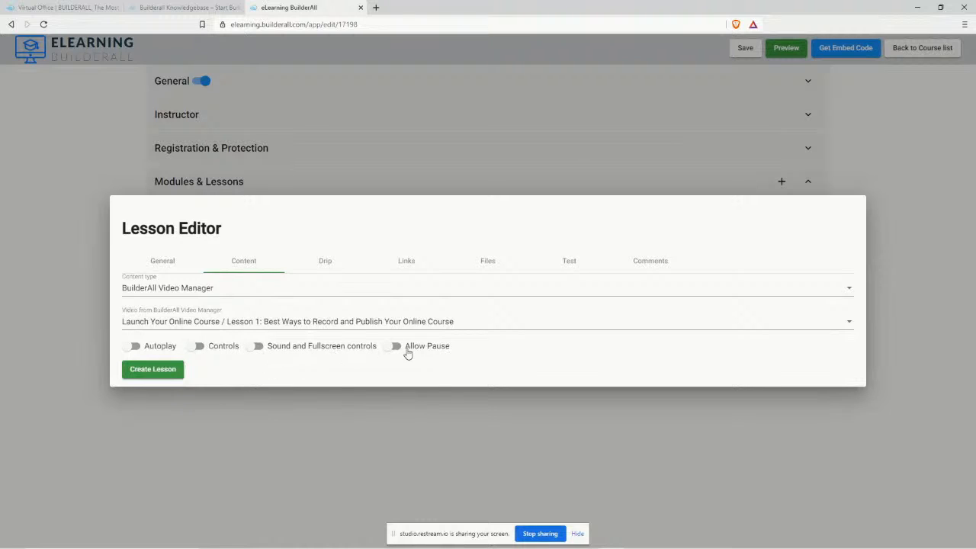
pyautogui.click(198, 347)
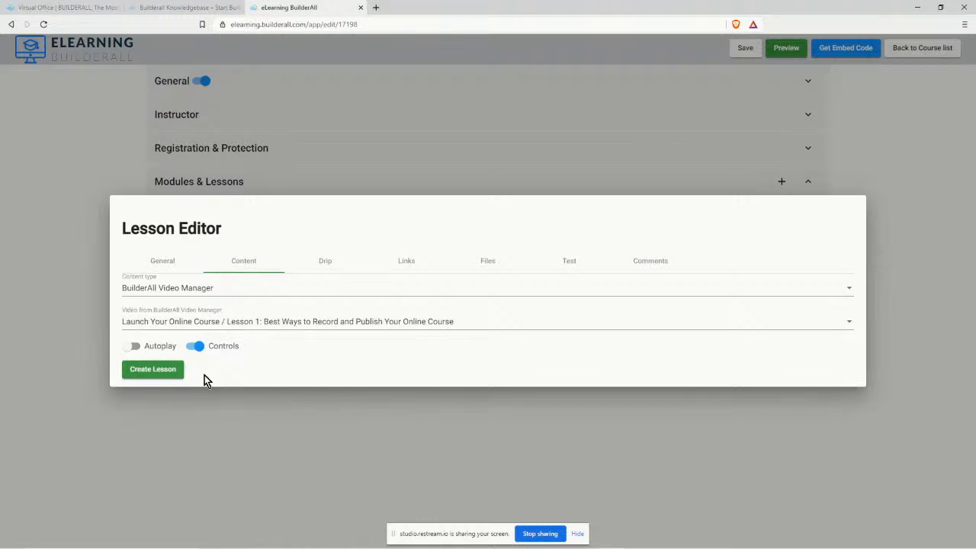
# Review the Drip, Links, Files, Test and Comments tabs, then return to Content and General.
pyautogui.click(324, 262)
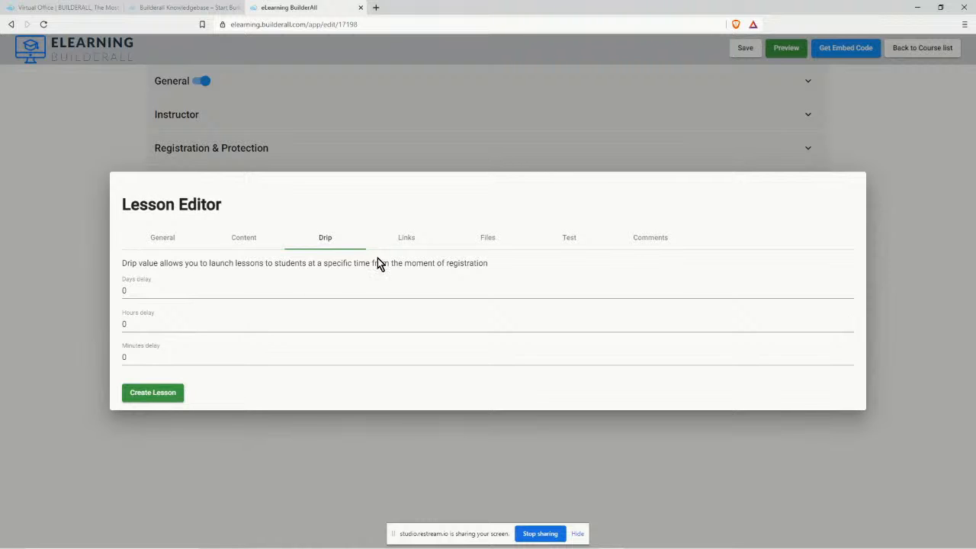
pyautogui.click(405, 238)
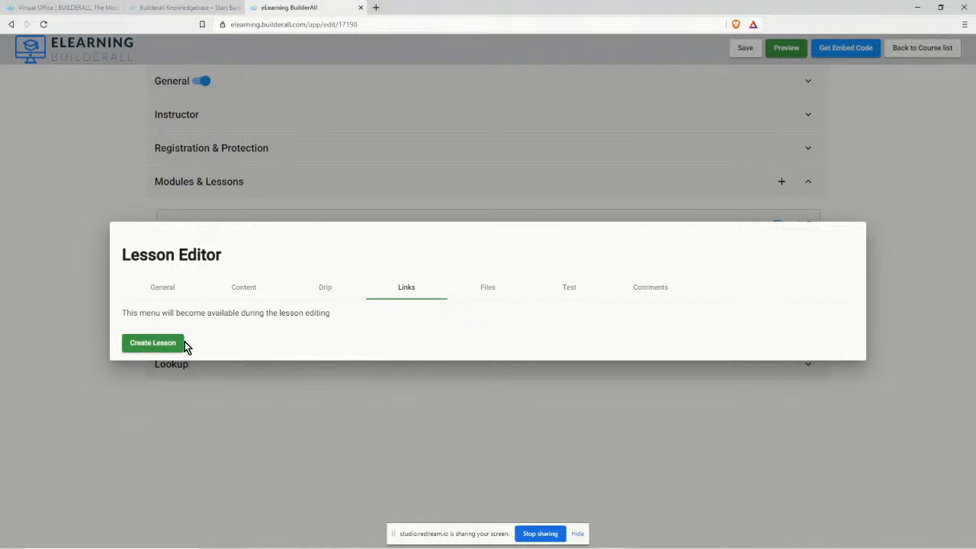
pyautogui.click(479, 291)
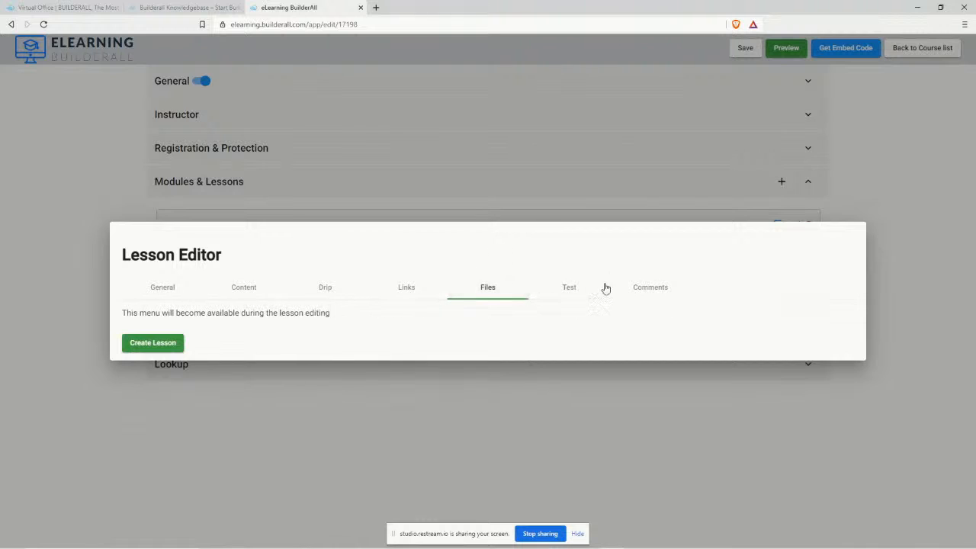
pyautogui.click(573, 289)
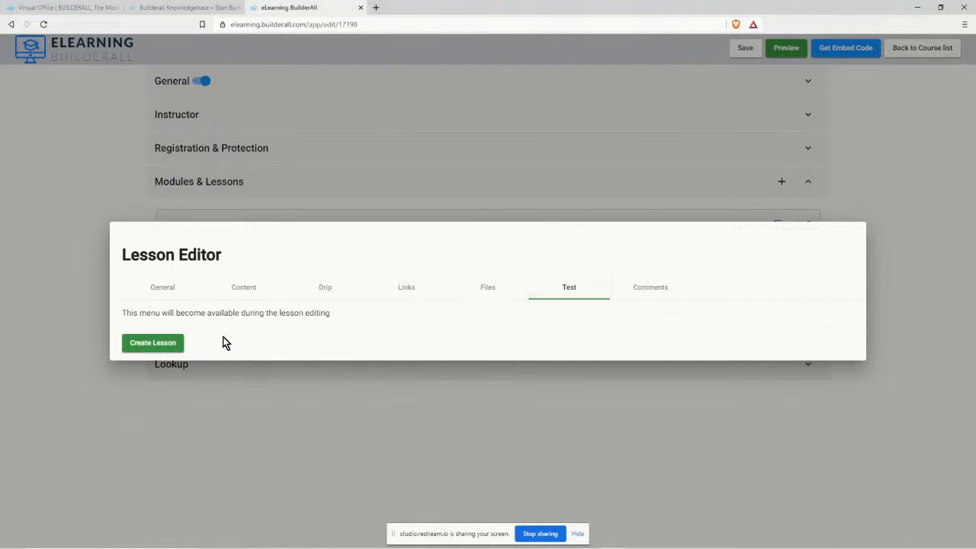
pyautogui.click(651, 286)
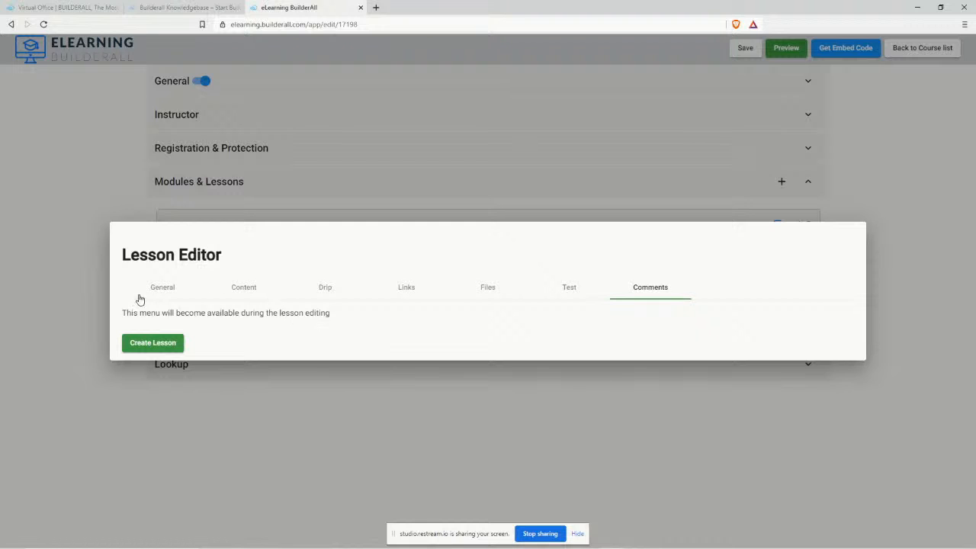
pyautogui.click(315, 290)
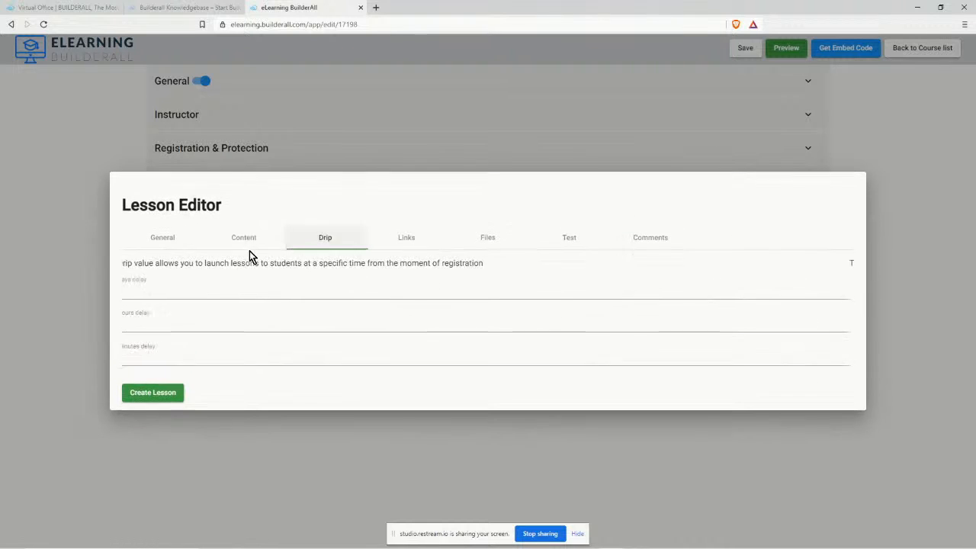
pyautogui.click(246, 244)
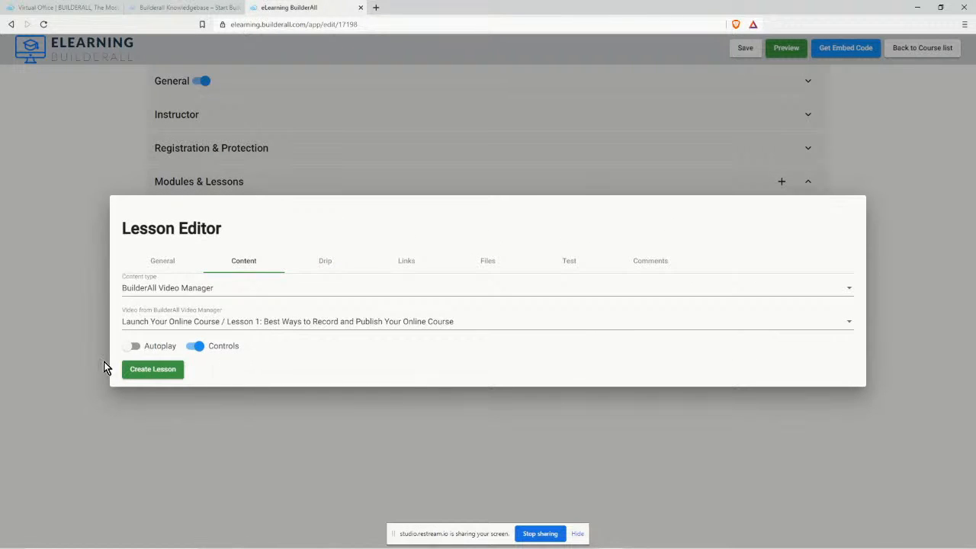
pyautogui.click(161, 256)
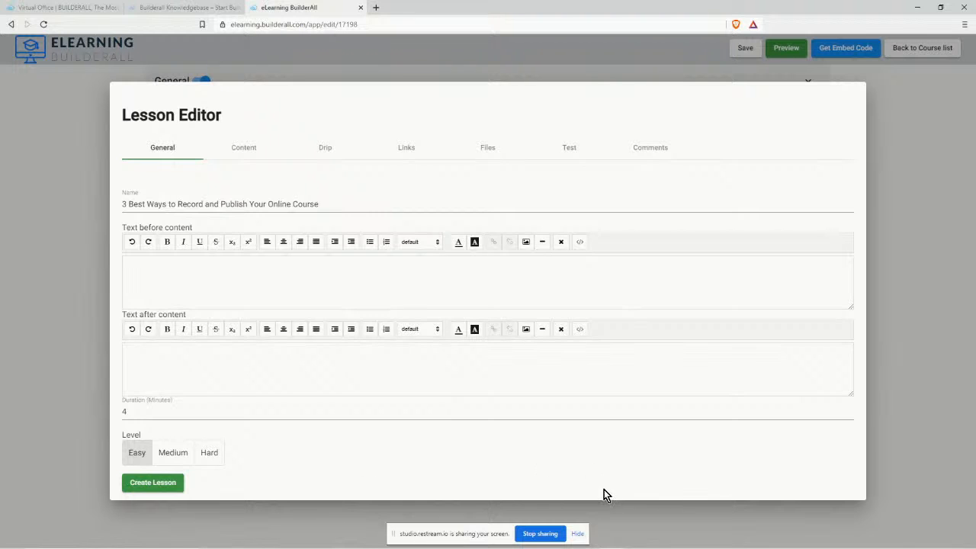
pyautogui.moveTo(594, 547)
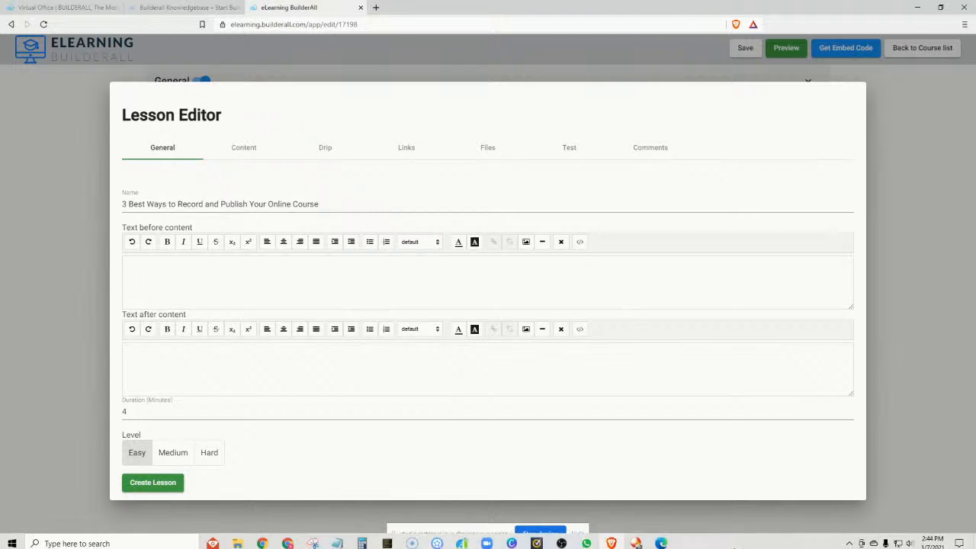
# Switch to Canva, keep editing past the saved notice, and return to the Home page.
pyautogui.click(512, 546)
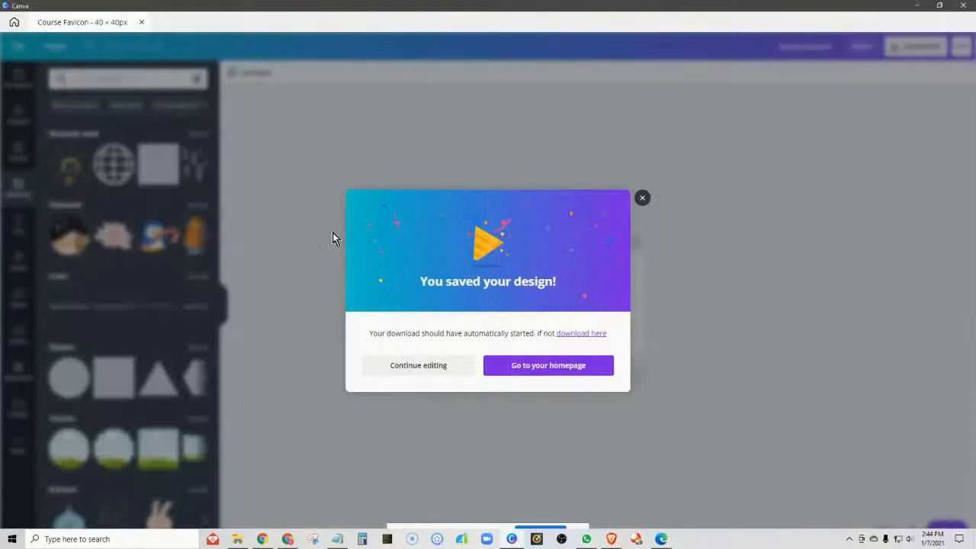
pyautogui.click(467, 367)
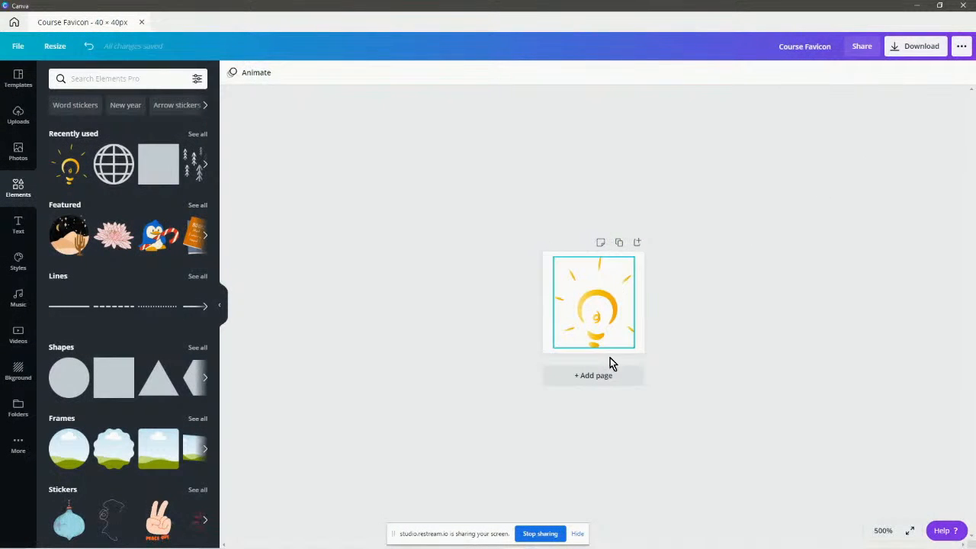
pyautogui.click(16, 50)
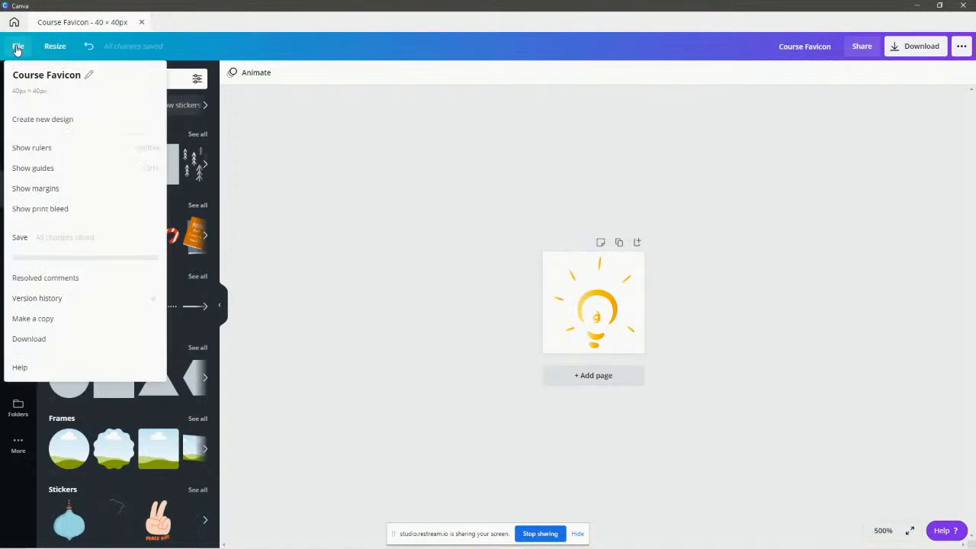
pyautogui.click(142, 23)
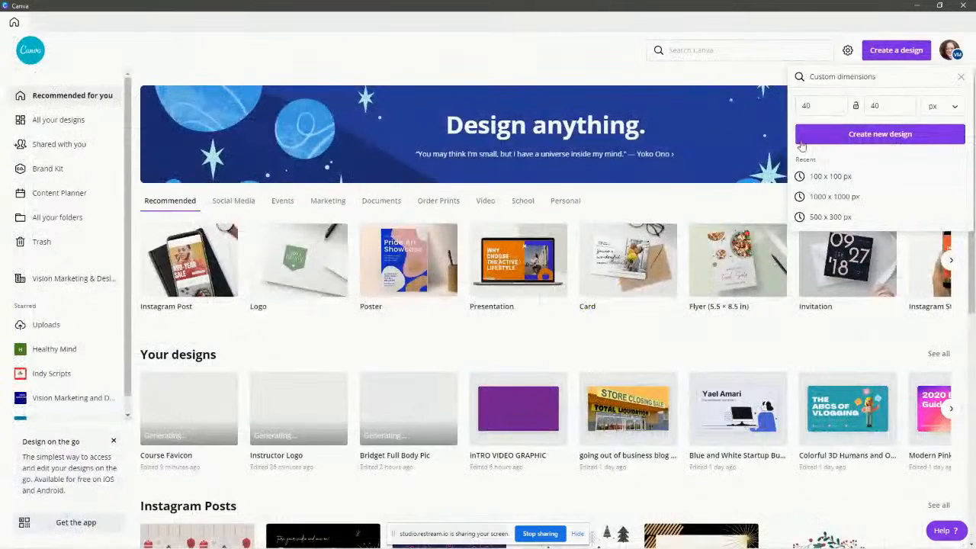
# Create a new custom-size design of 1920 × 1080 px.
pyautogui.click(823, 106)
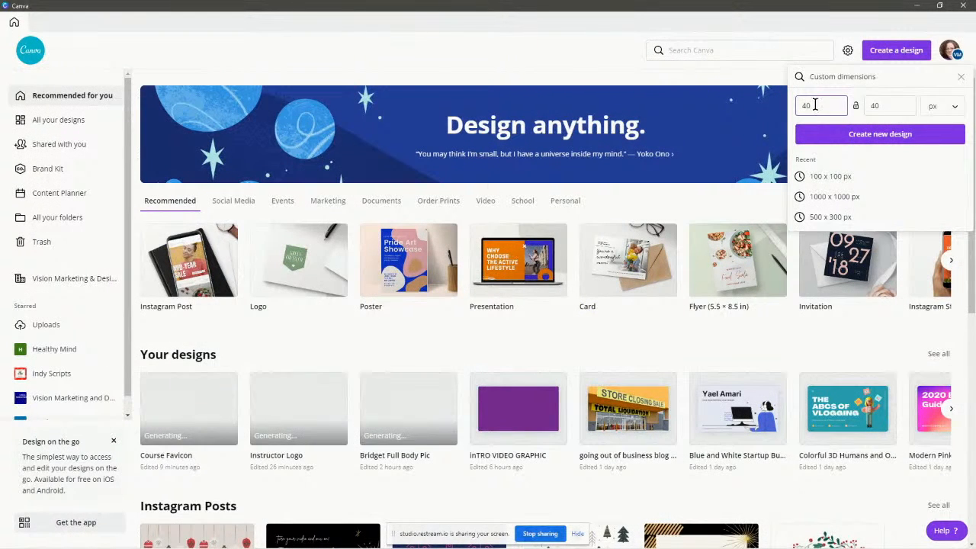
pyautogui.moveTo(811, 106); pyautogui.dragTo(799, 106)
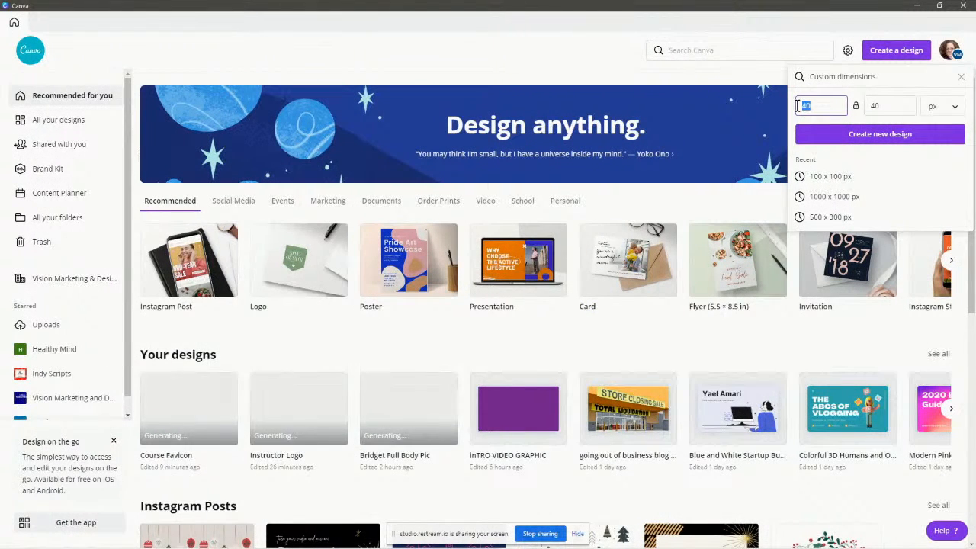
pyautogui.write('1920')
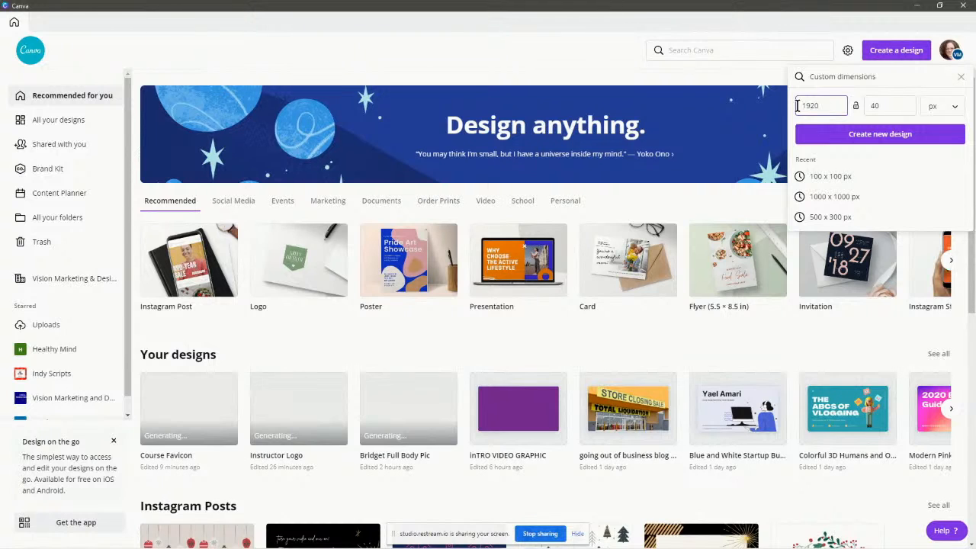
pyautogui.moveTo(882, 106); pyautogui.dragTo(848, 112)
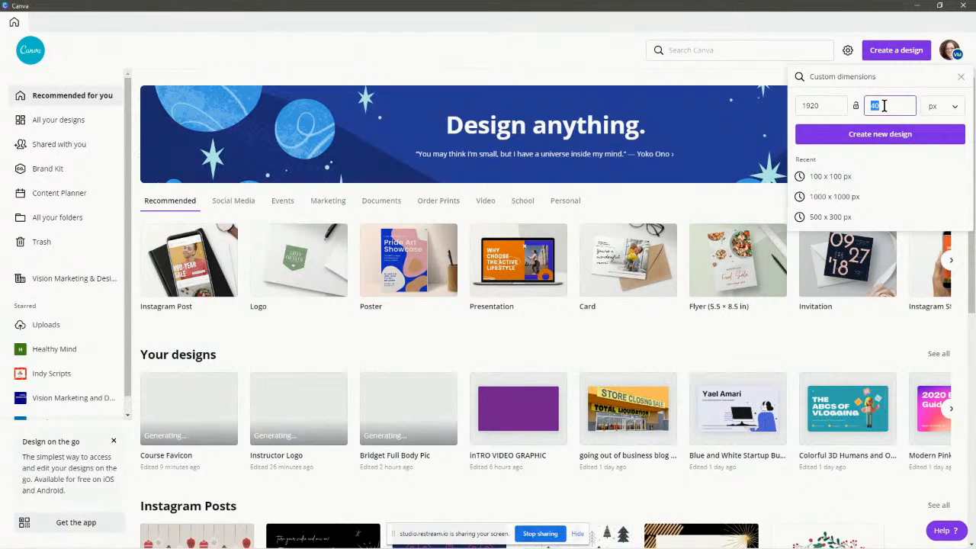
pyautogui.write('1080')
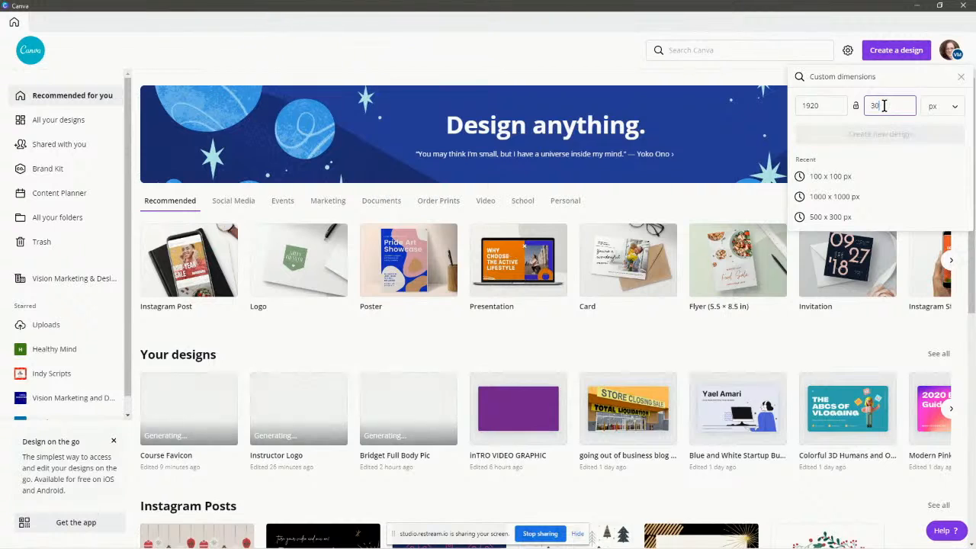
pyautogui.click(846, 135)
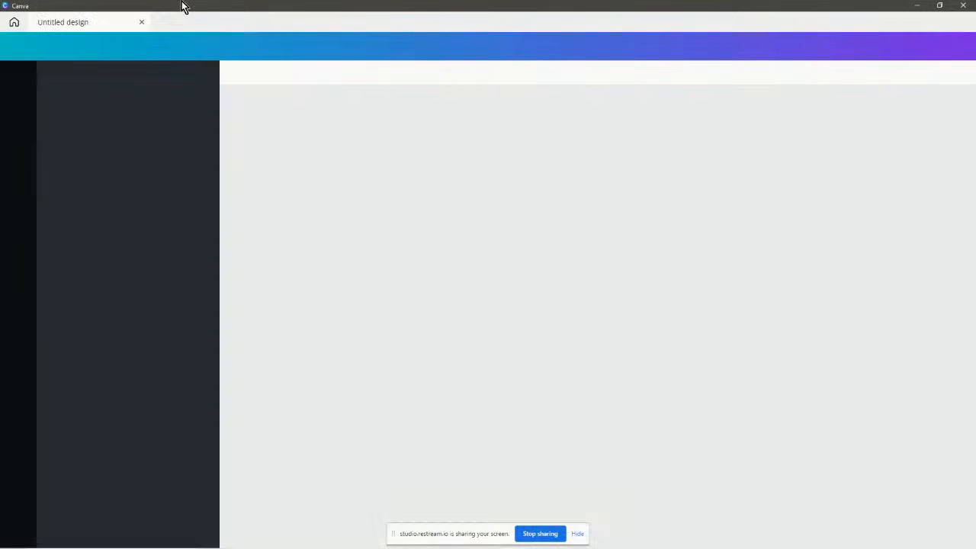
# Resize the design to 1920 × 500 px, then adjust it to 1920 × 400 px.
pyautogui.click(55, 46)
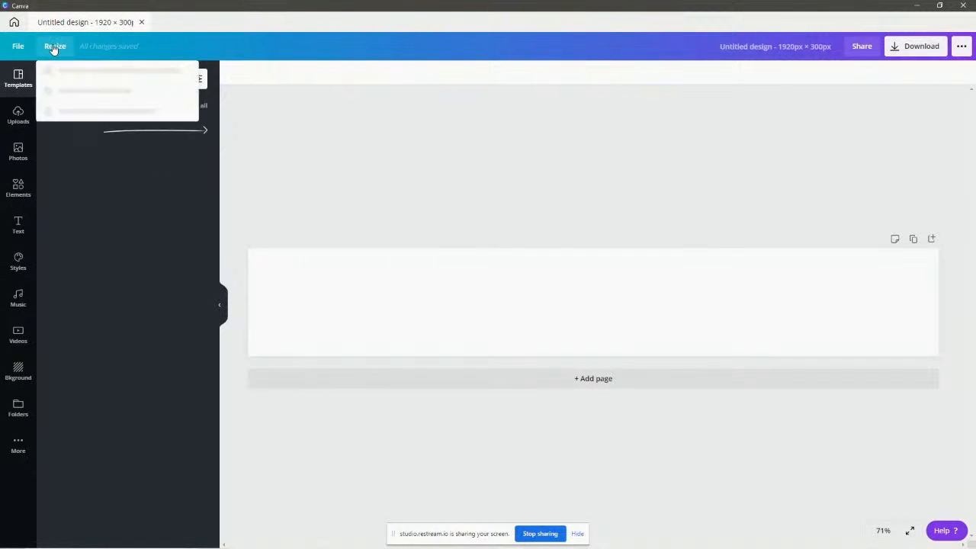
pyautogui.moveTo(127, 118); pyautogui.dragTo(105, 118)
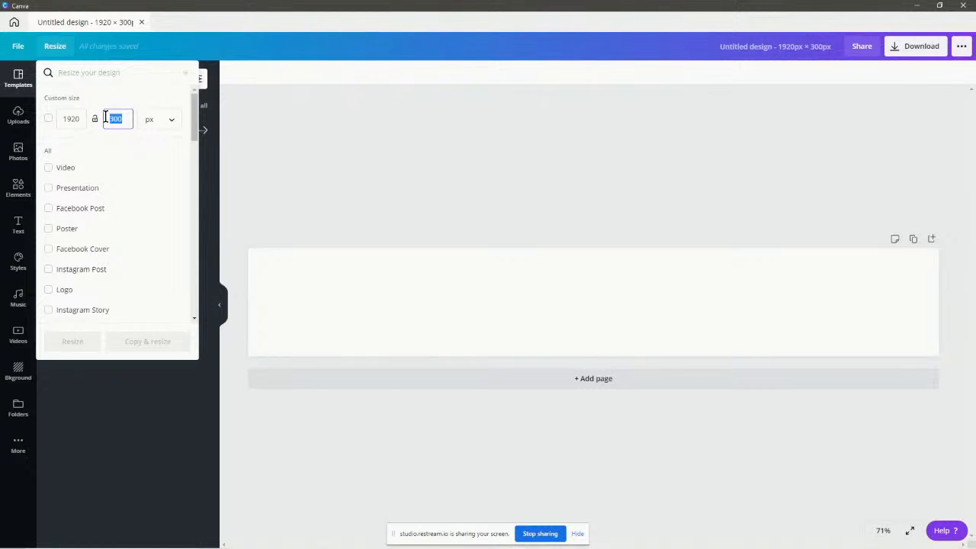
pyautogui.write('500')
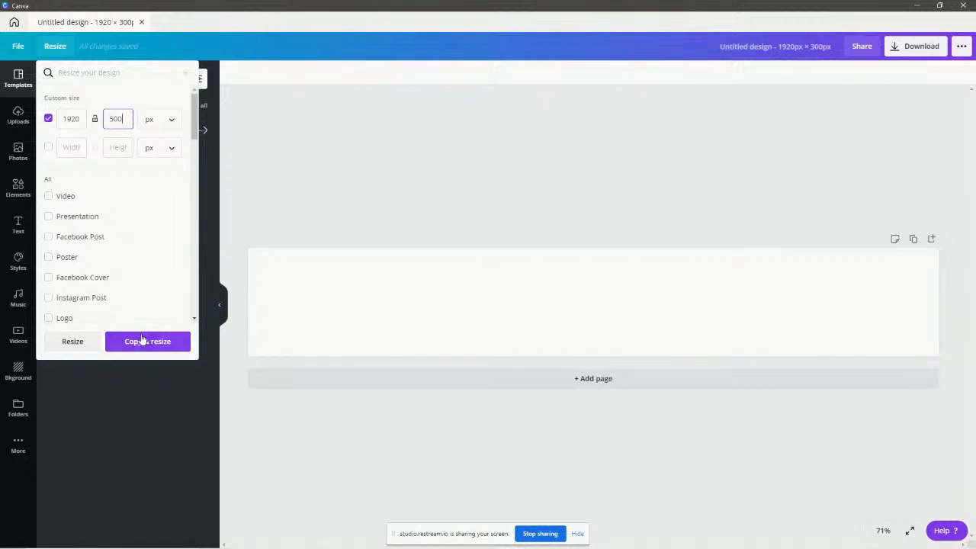
pyautogui.click(80, 341)
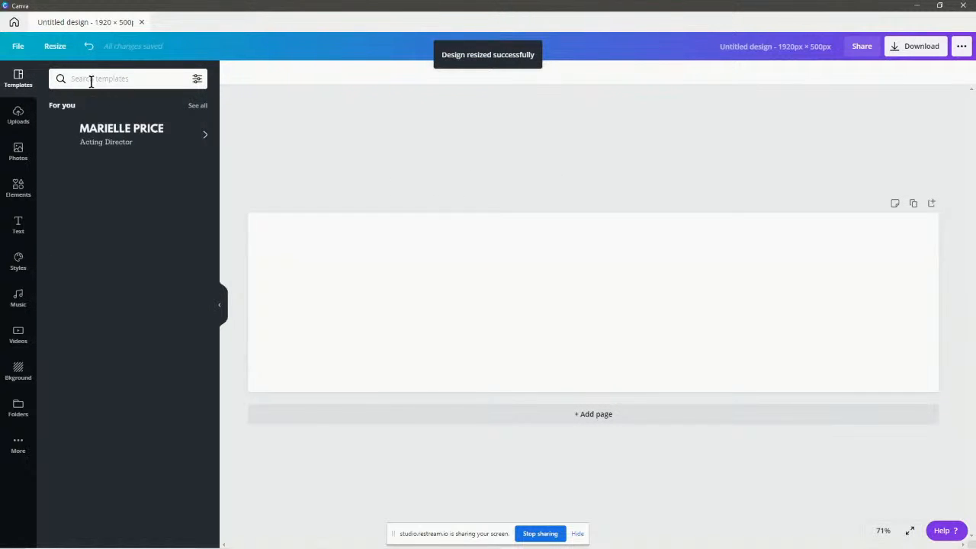
pyautogui.click(54, 46)
pyautogui.moveTo(124, 121); pyautogui.dragTo(104, 113)
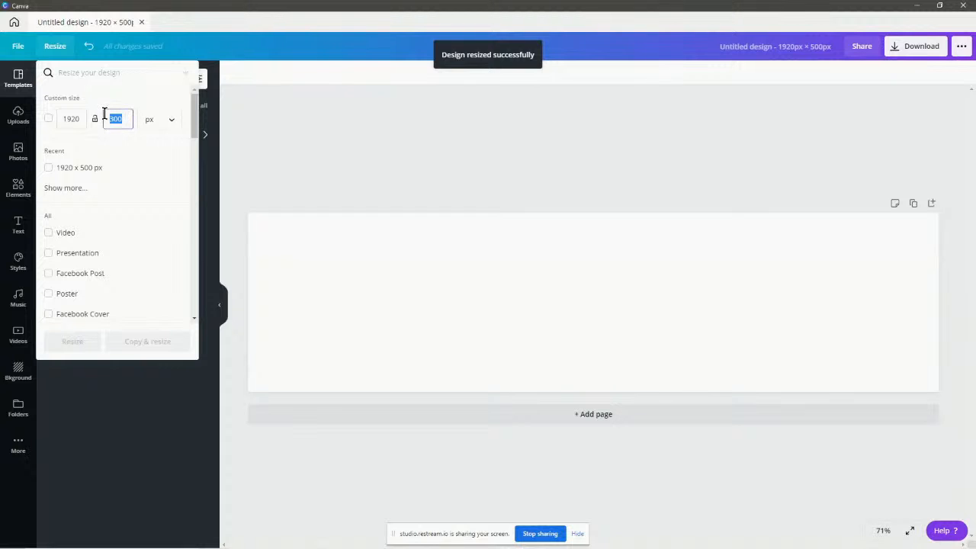
pyautogui.write('400')
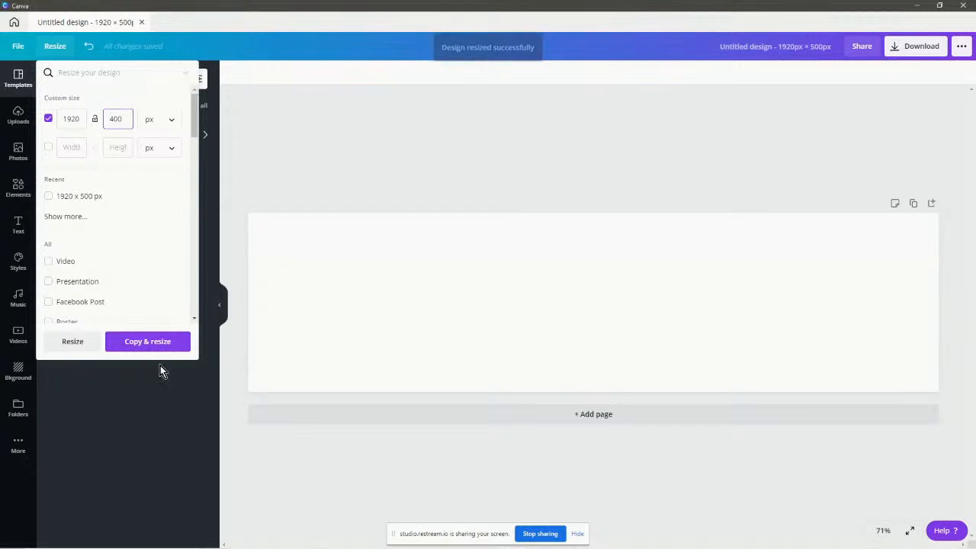
pyautogui.click(73, 342)
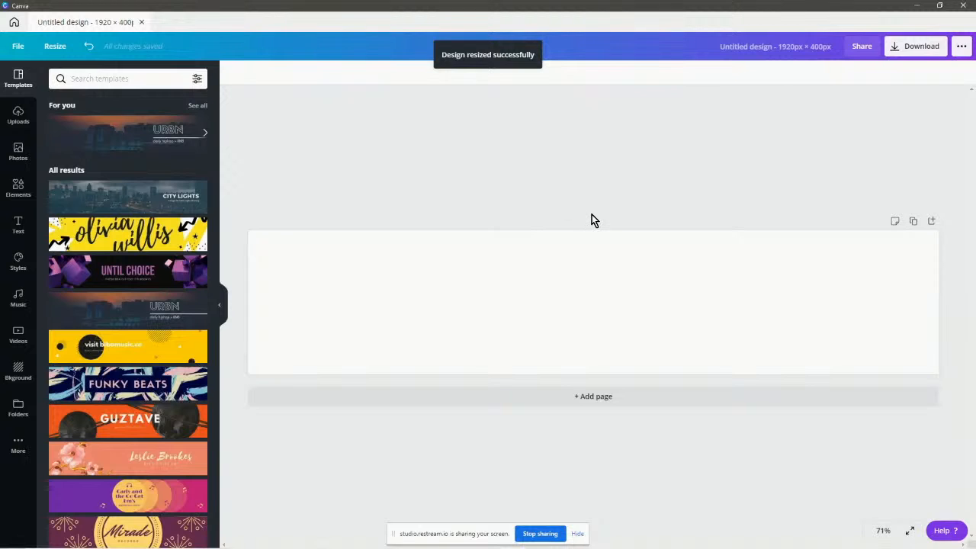
# Rename the design to 'Elearning abnner'.
pyautogui.click(754, 48)
pyautogui.write('Ele')
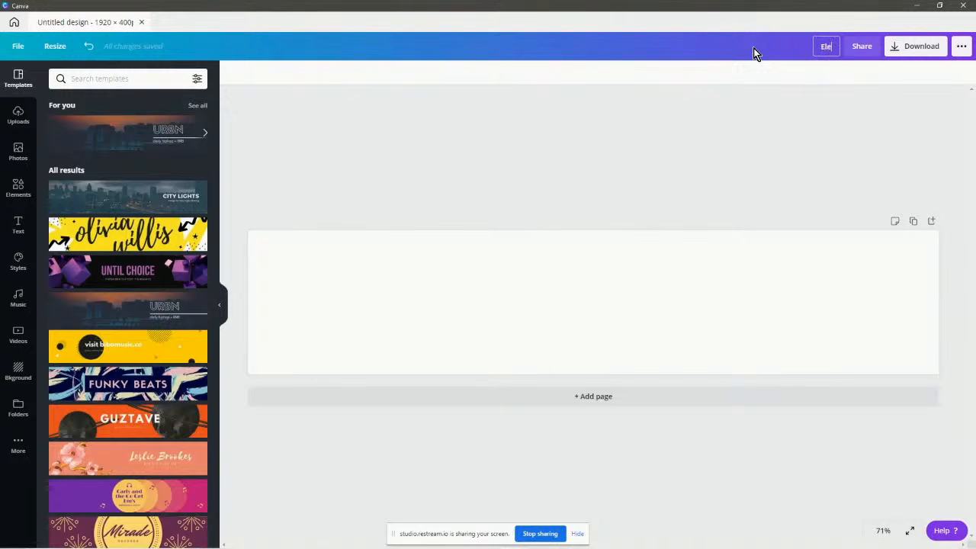
pyautogui.write('arning abnner')
pyautogui.click(581, 108)
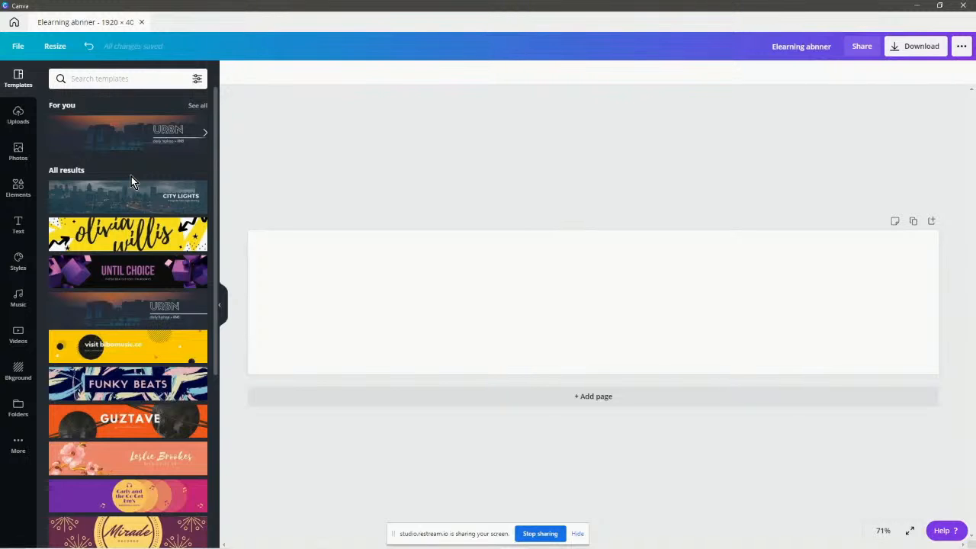
# Scroll through the suggested banner templates.
pyautogui.scroll(-3, 131, 177)
pyautogui.scroll(3, 152, 187)
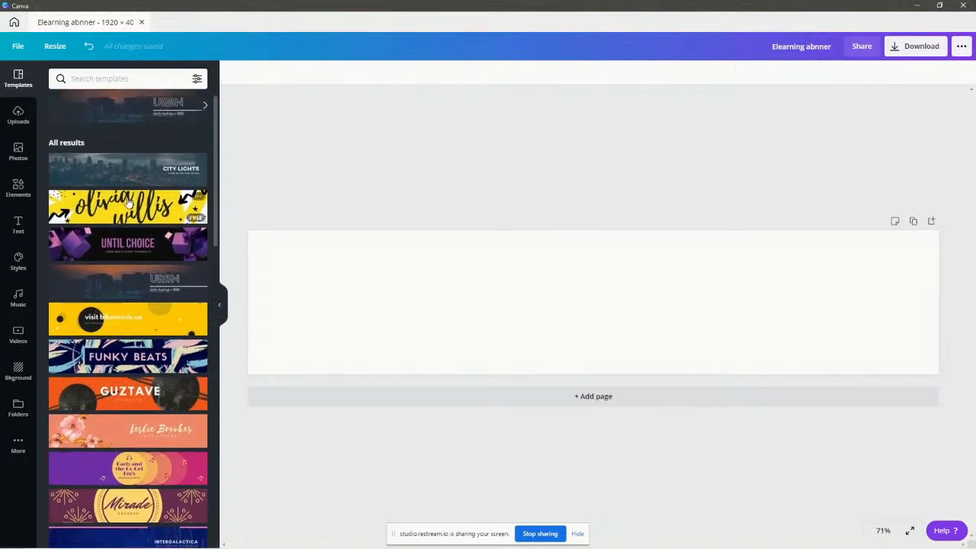
pyautogui.scroll(-10, 159, 221)
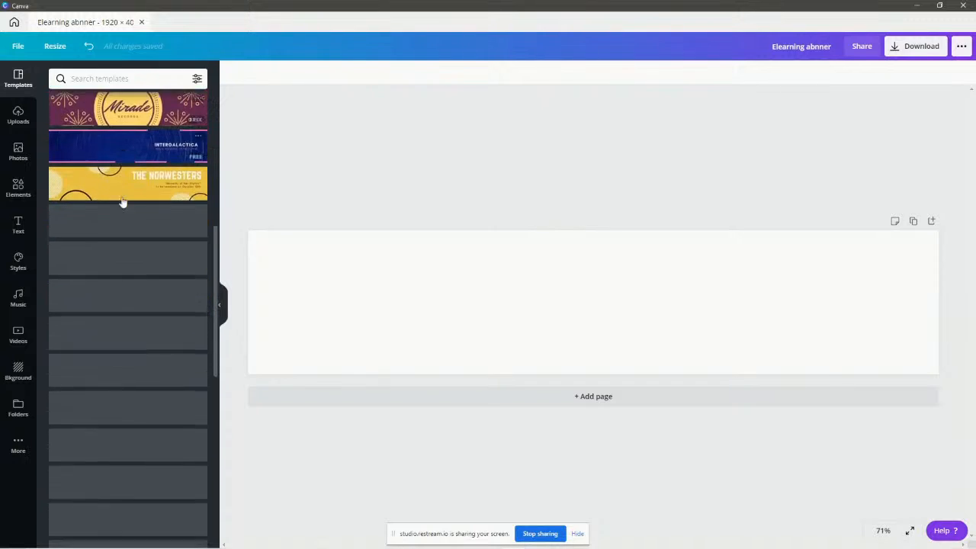
pyautogui.scroll(-5, 152, 252)
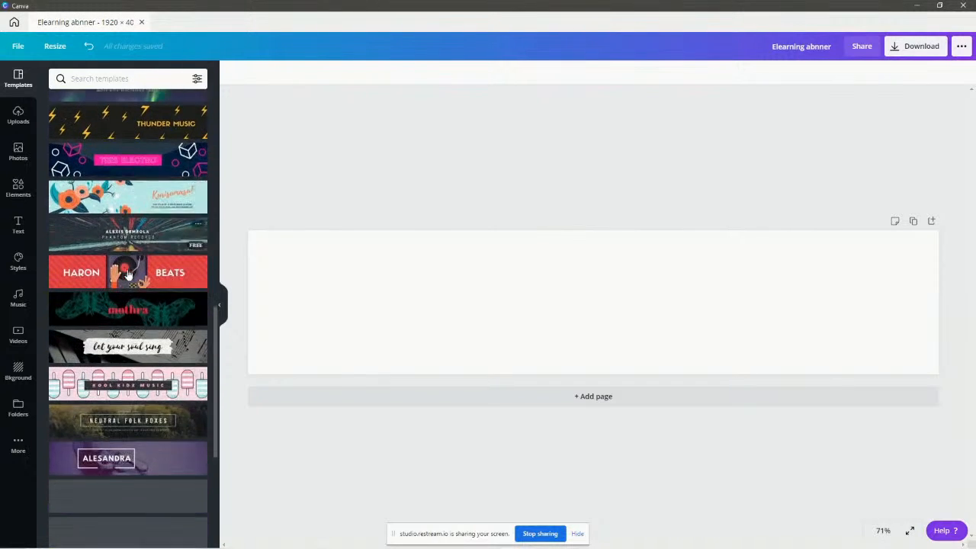
pyautogui.scroll(-8, 129, 277)
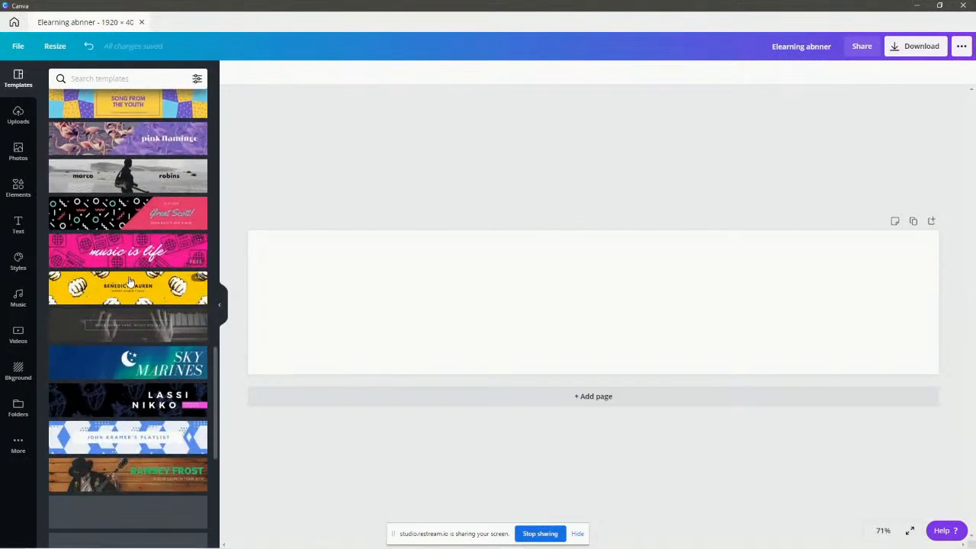
pyautogui.scroll(-8, 130, 282)
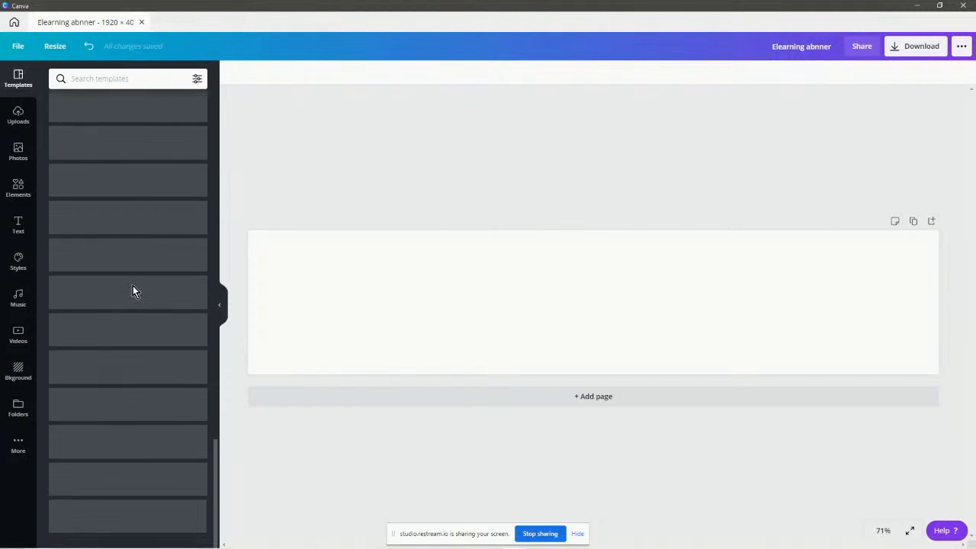
pyautogui.scroll(-5, 133, 287)
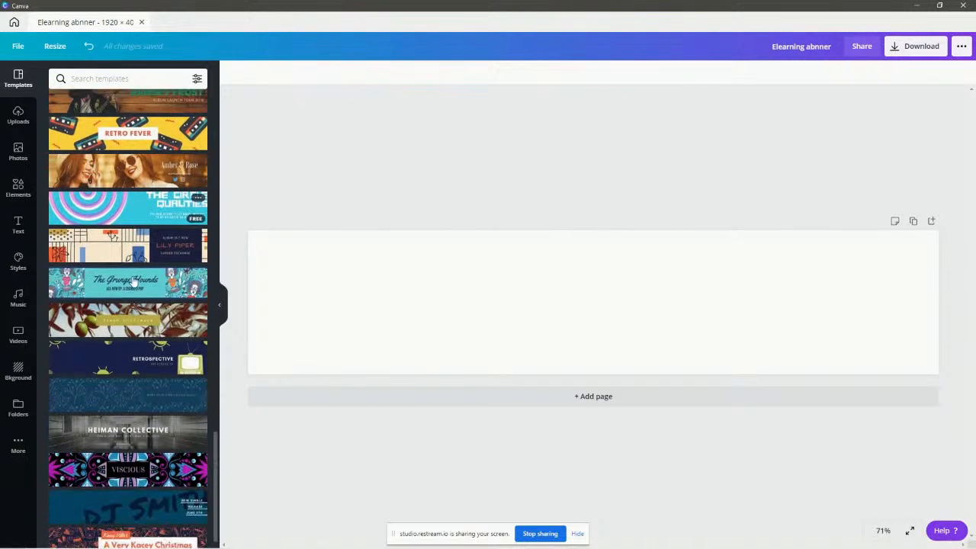
pyautogui.scroll(15, 135, 297)
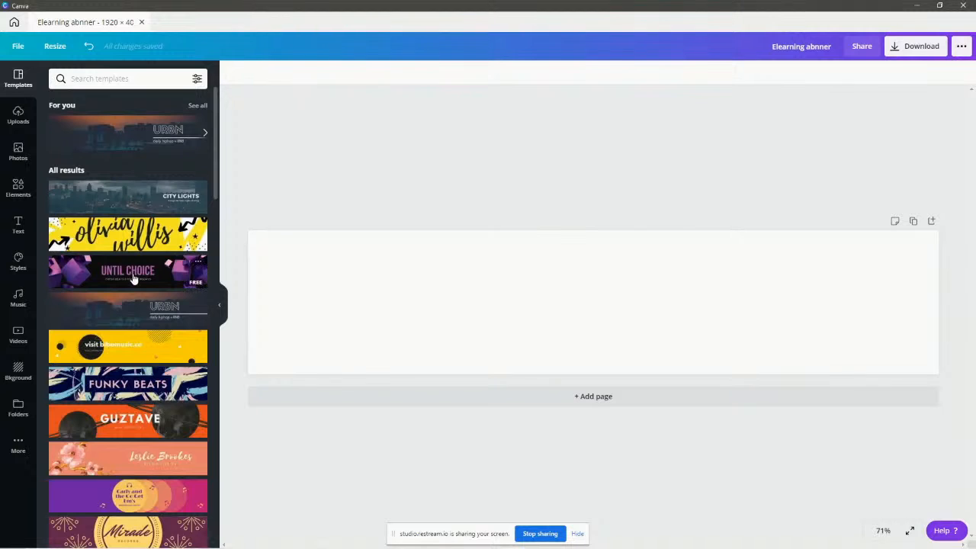
# Apply the UNTIL CHOICE cube template and change its heading to BUILDERALL.
pyautogui.click(132, 276)
pyautogui.click(683, 307)
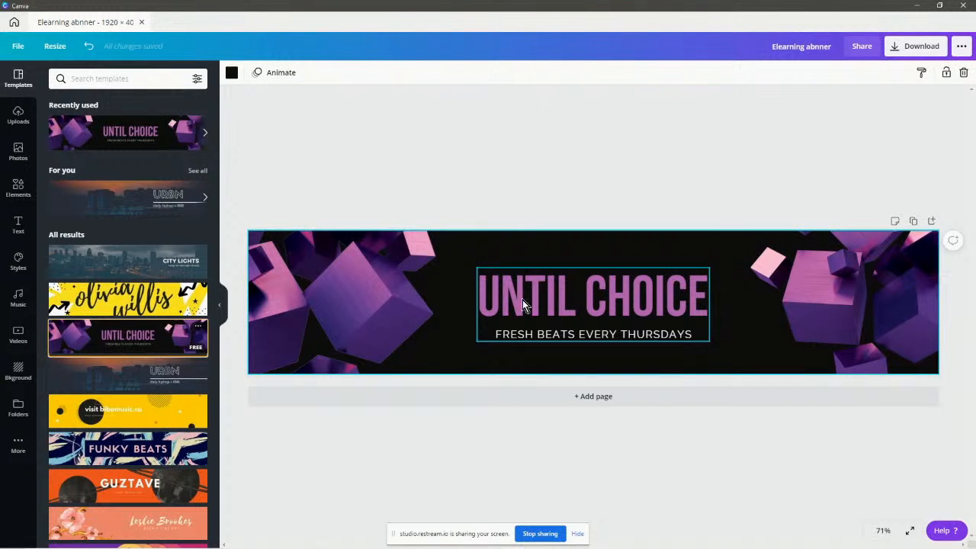
pyautogui.click(483, 298)
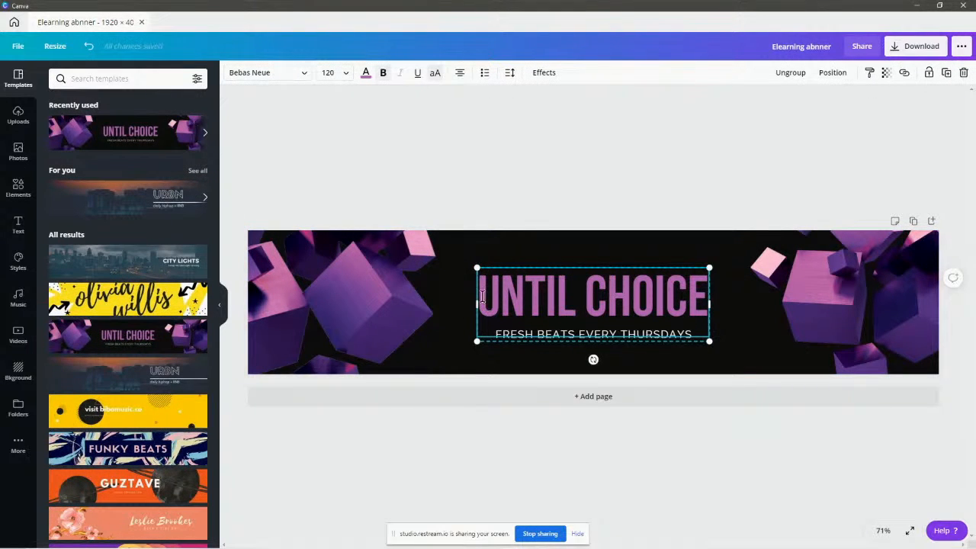
pyautogui.moveTo(482, 298); pyautogui.dragTo(701, 301)
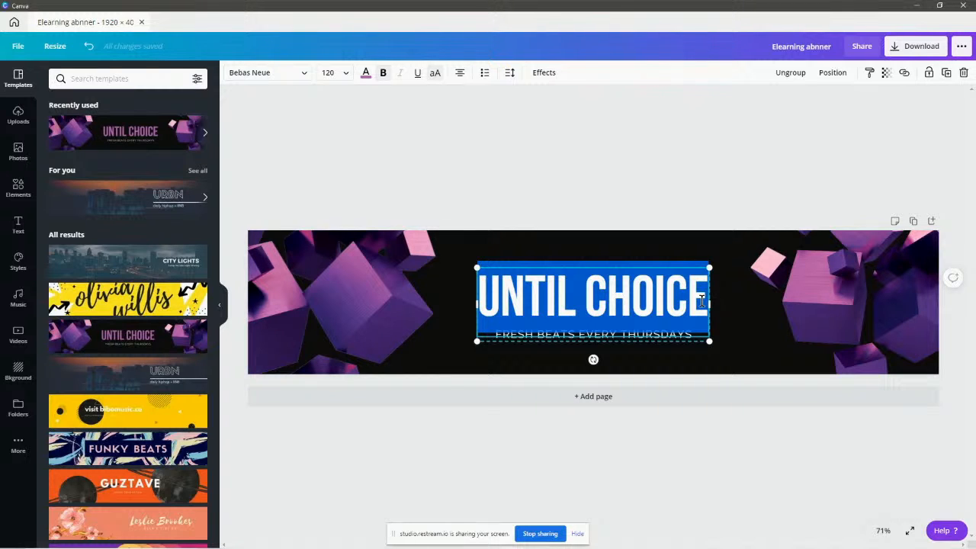
pyautogui.write('BUILDERALL')
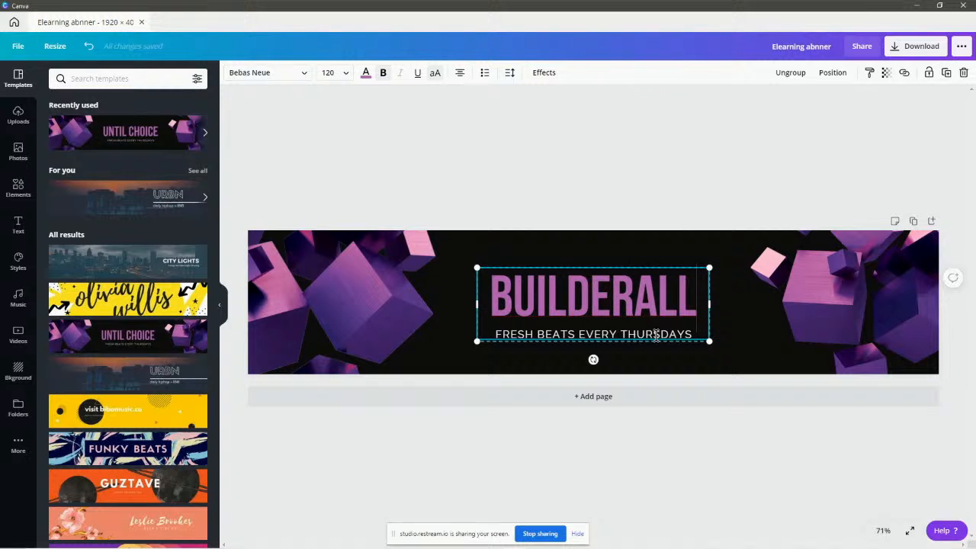
pyautogui.hotkey('ctrl', 'a')
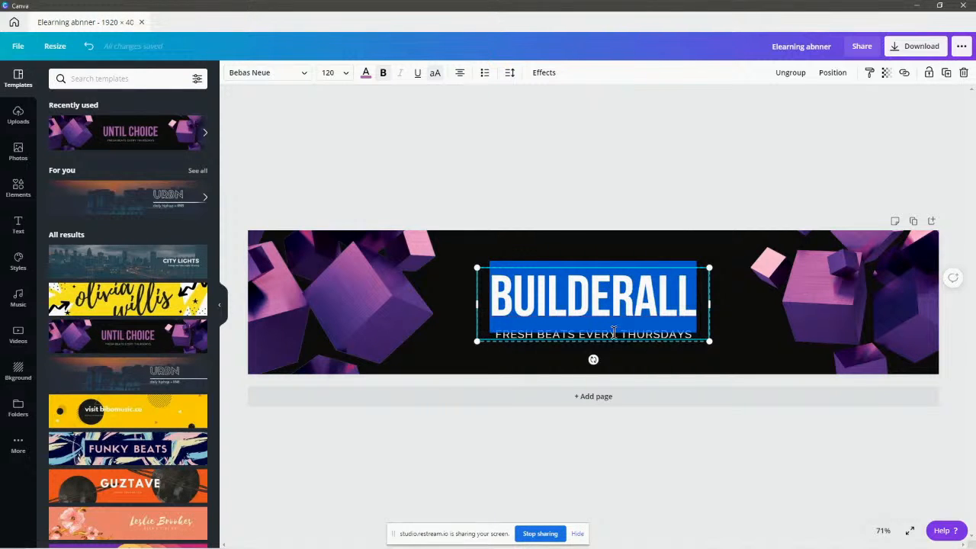
# Deselect the heading and select the subtitle line beneath it.
pyautogui.click(698, 340)
pyautogui.click(649, 340)
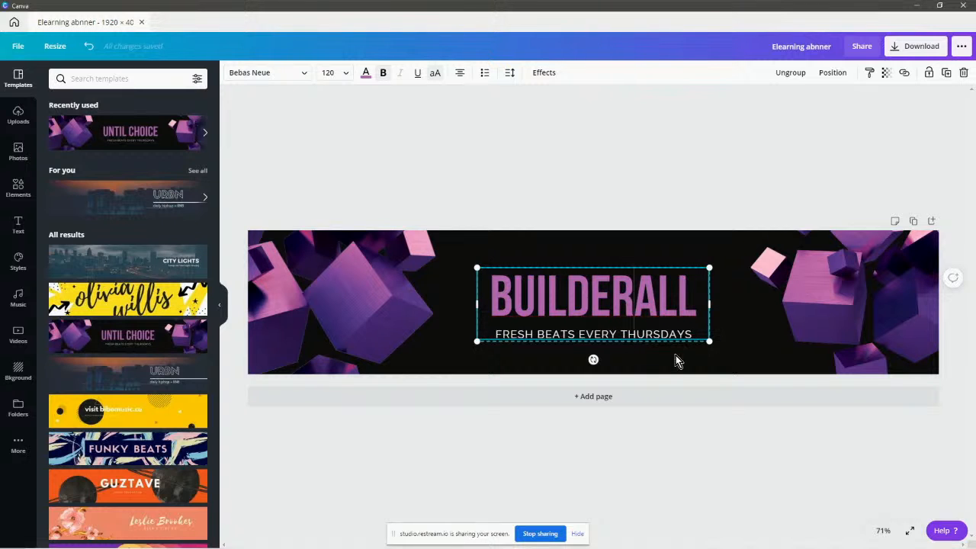
pyautogui.click(631, 358)
pyautogui.click(518, 337)
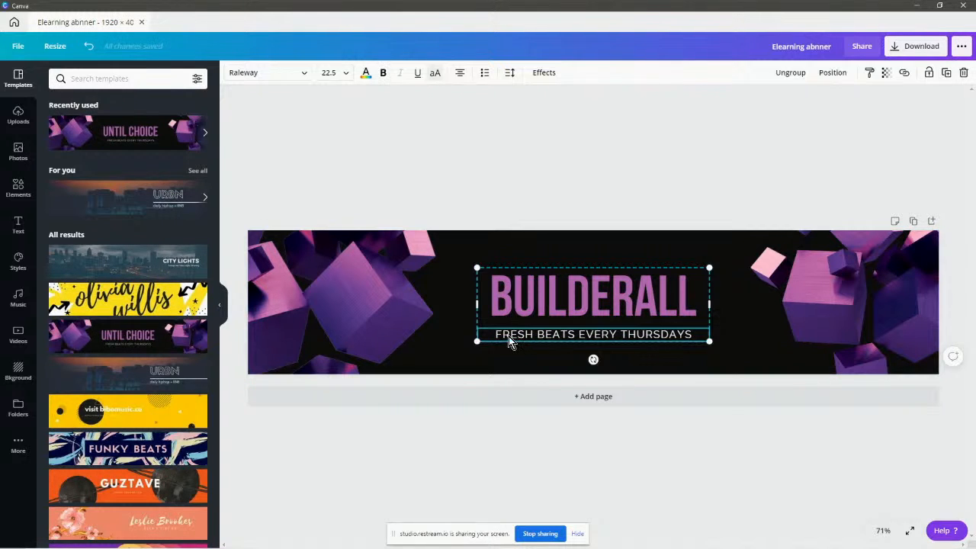
# Replace the subtitle with '40+ TOOLS FOR $1!', fixing the TOLLS typo.
pyautogui.doubleClick(509, 335)
pyautogui.moveTo(494, 335); pyautogui.dragTo(690, 333)
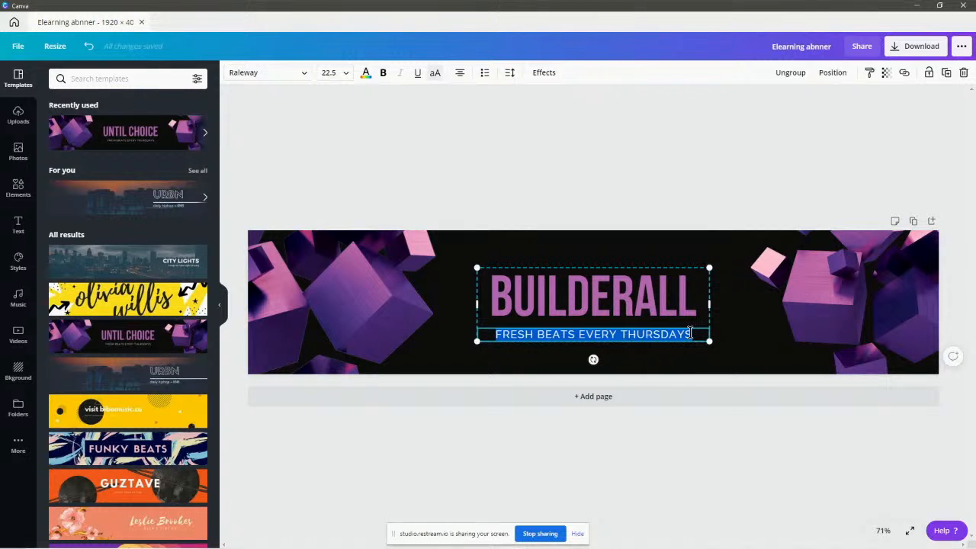
pyautogui.write('40+ TOLLS')
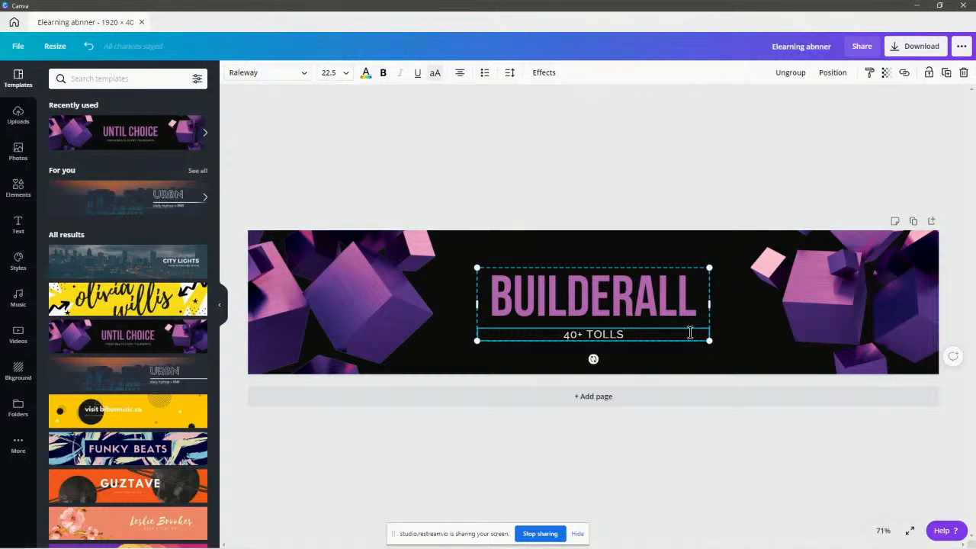
pyautogui.press('BackSpace')
pyautogui.press('BackSpace')
pyautogui.press('BackSpace')
pyautogui.write('OLS FOR ')
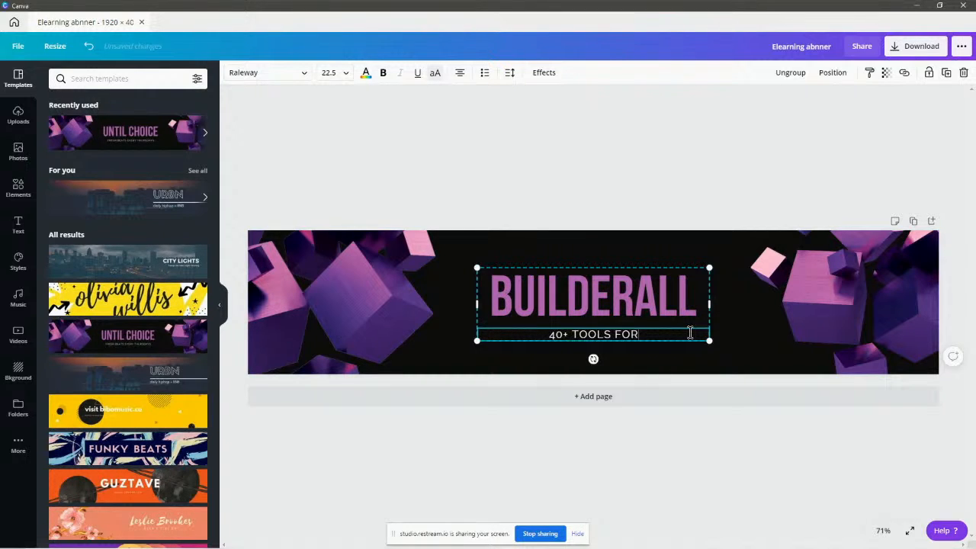
pyautogui.write('$1')
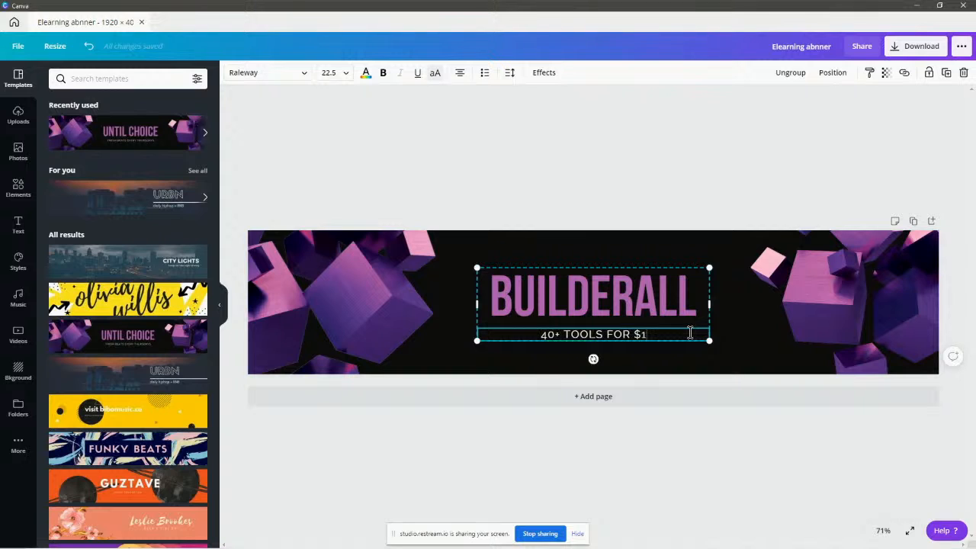
pyautogui.write('!')
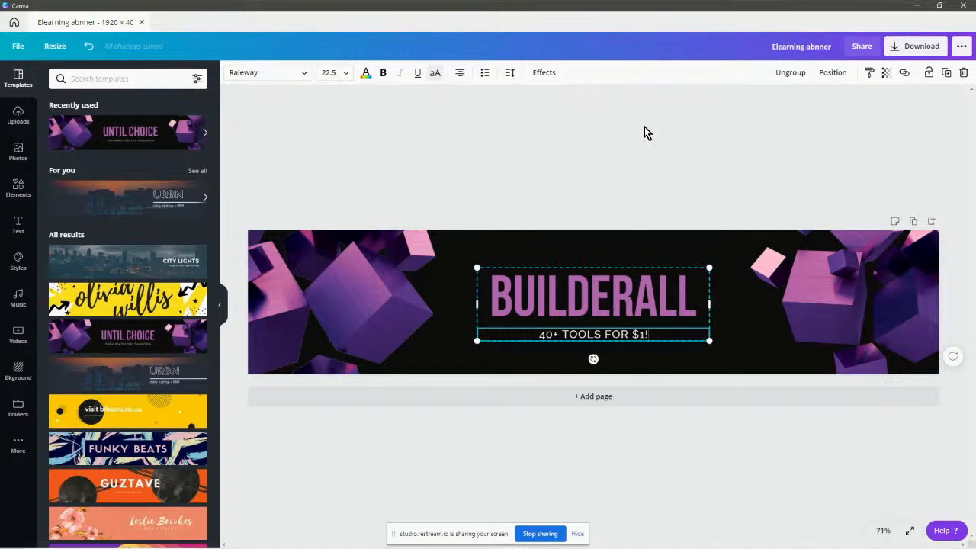
# Select the BUILDERALL heading text and bring up its text colour choices.
pyautogui.click(596, 160)
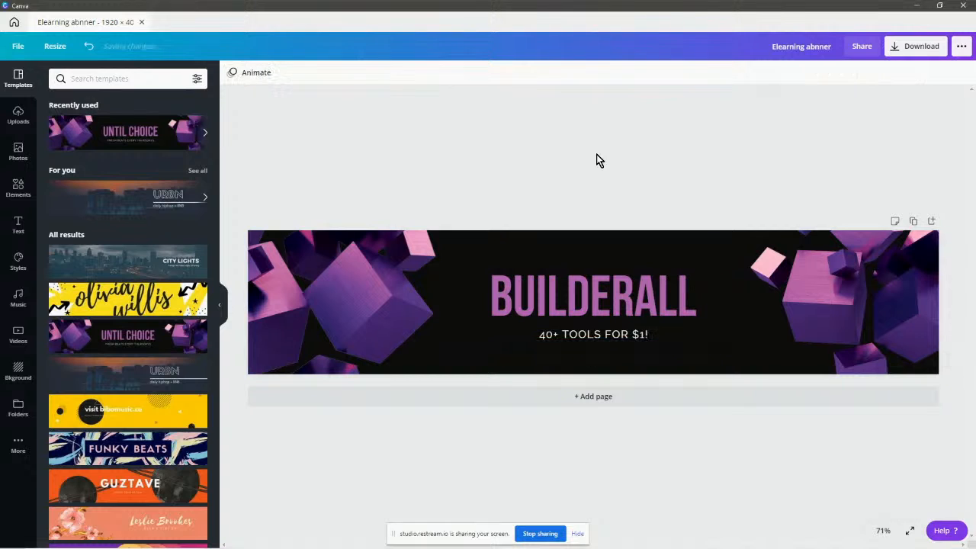
pyautogui.click(492, 295)
pyautogui.moveTo(492, 295); pyautogui.dragTo(697, 296)
pyautogui.click(365, 73)
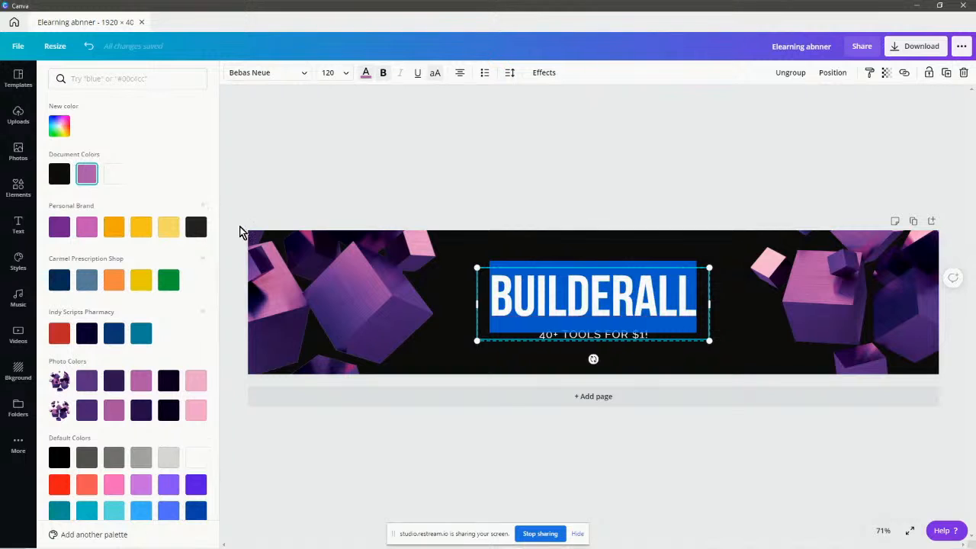
# Colour the BUILDERALL heading orange after briefly trying purple.
pyautogui.click(55, 231)
pyautogui.click(466, 160)
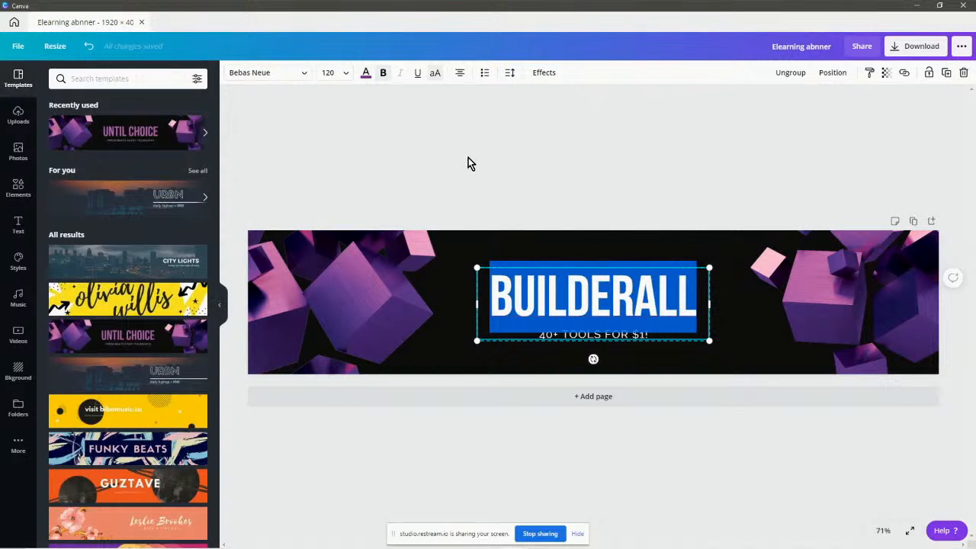
pyautogui.click(469, 157)
pyautogui.click(492, 291)
pyautogui.click(490, 290)
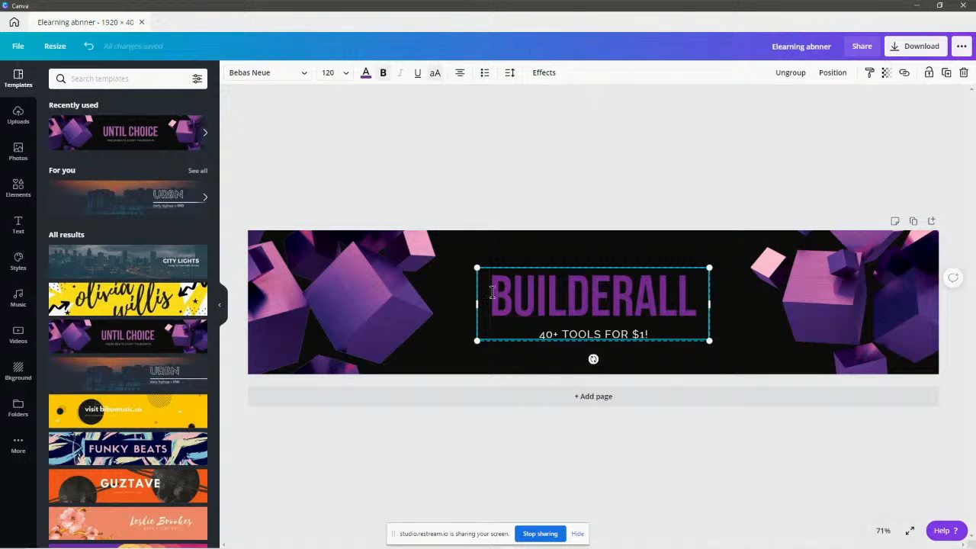
pyautogui.moveTo(490, 290); pyautogui.dragTo(698, 294)
pyautogui.click(365, 72)
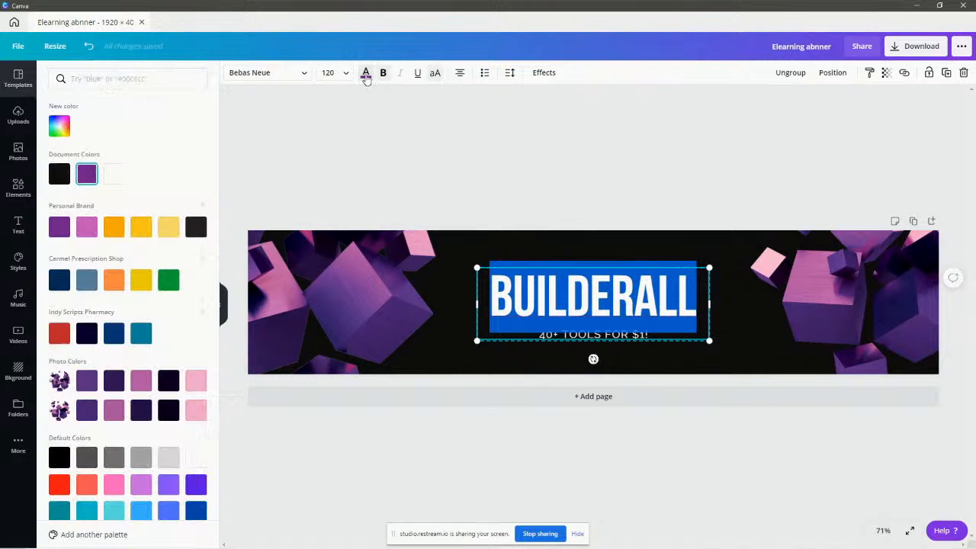
pyautogui.click(113, 226)
pyautogui.click(587, 142)
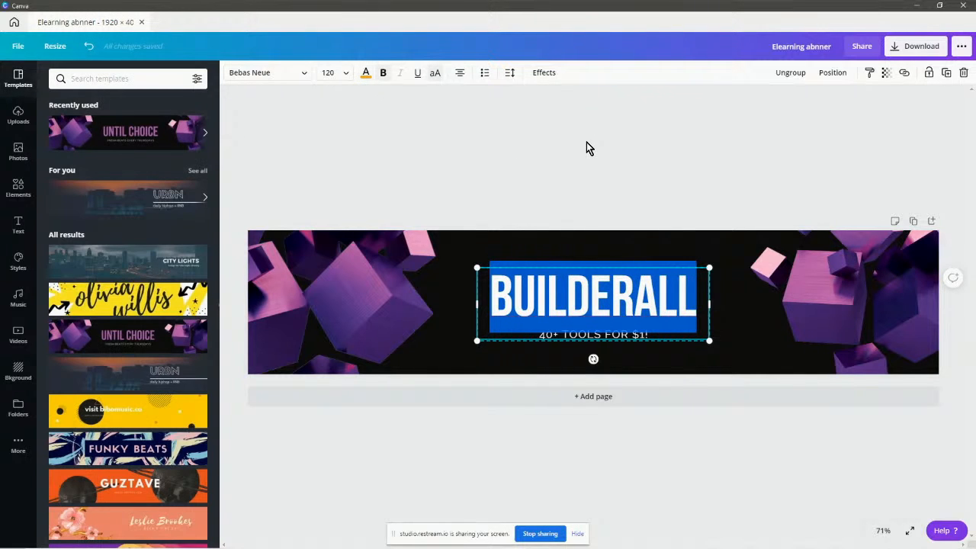
pyautogui.click(679, 172)
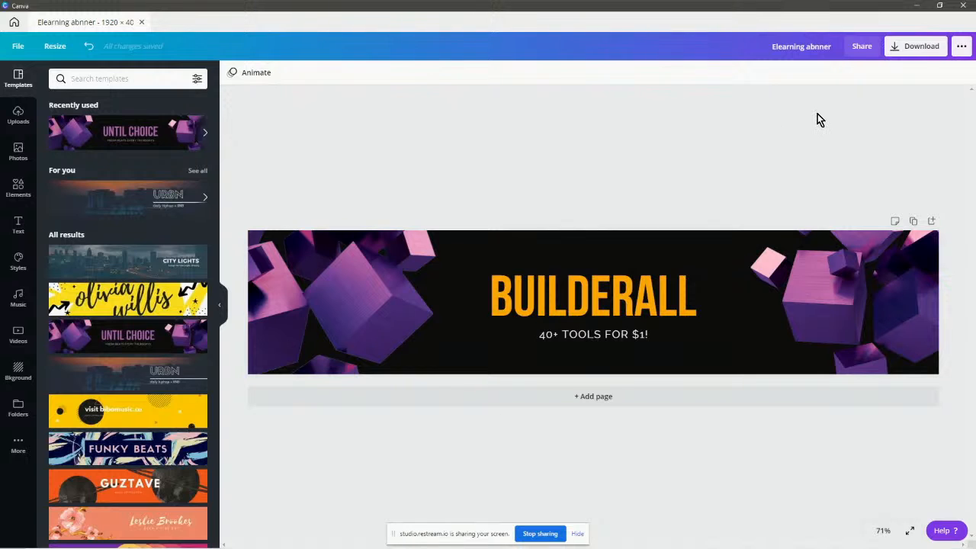
# Correct the design title to 'Elearning banner'.
pyautogui.click(813, 44)
pyautogui.press('BackSpace')
pyautogui.press('BackSpace')
pyautogui.write('ba')
pyautogui.click(915, 51)
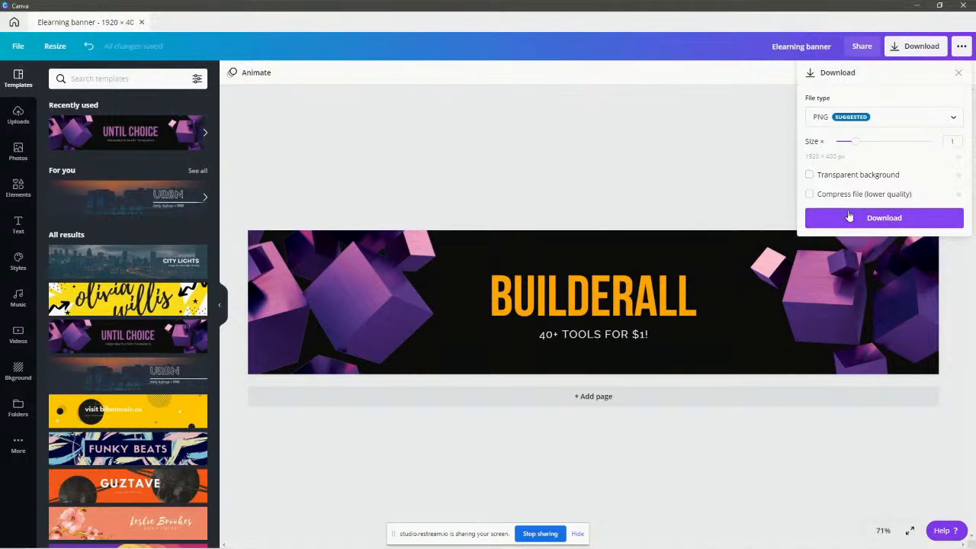
# Download the banner as a PNG and save it into Course Launch Graphics.
pyautogui.click(882, 221)
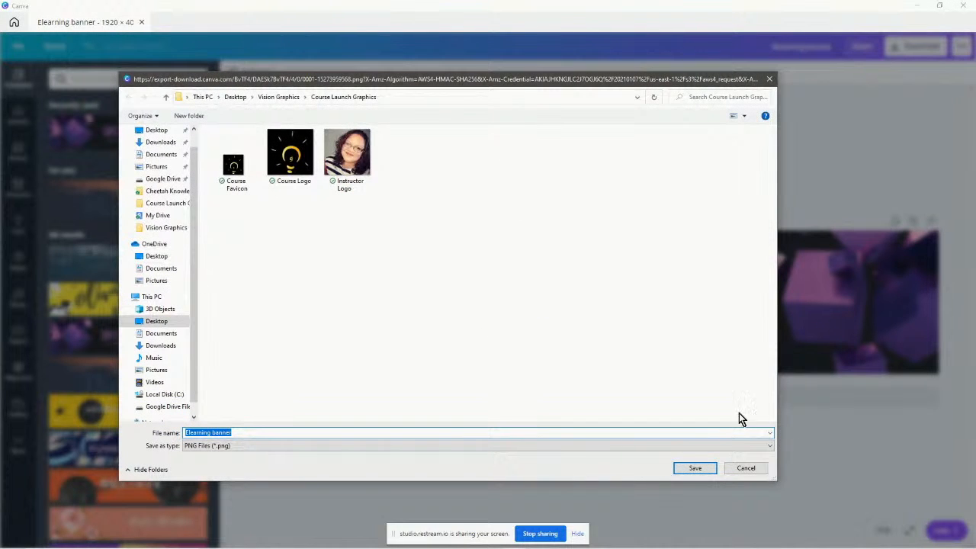
pyautogui.click(701, 465)
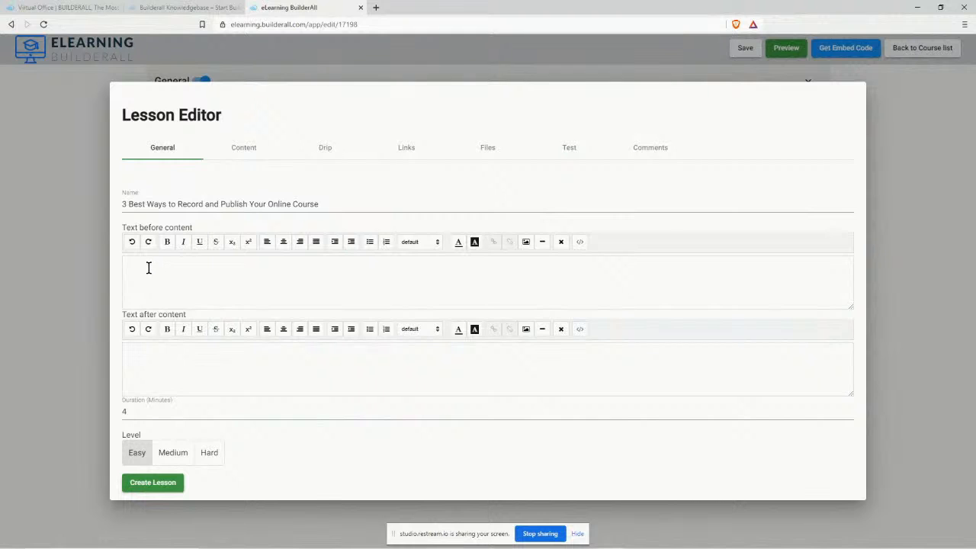
# Insert the Elearning banner image file into the lesson's Text before content field.
pyautogui.click(152, 267)
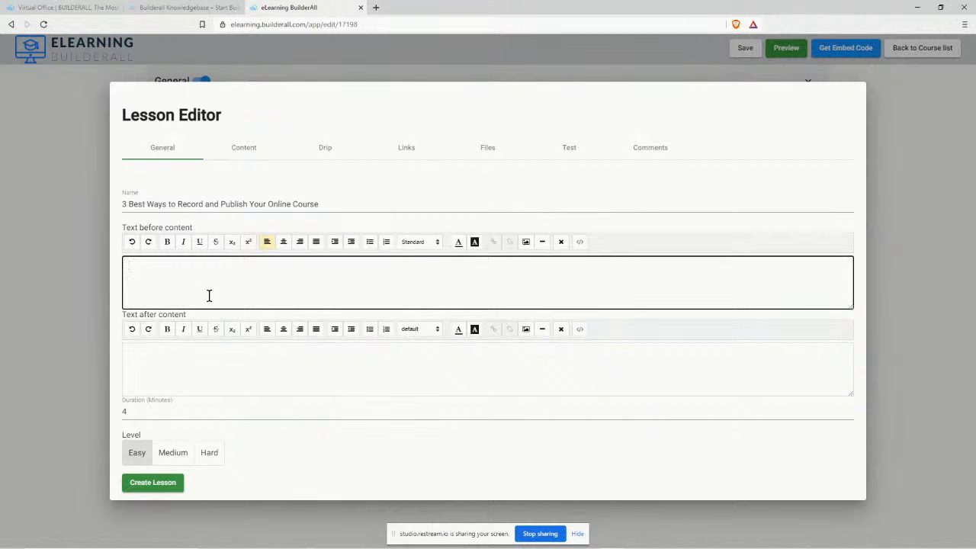
pyautogui.click(526, 241)
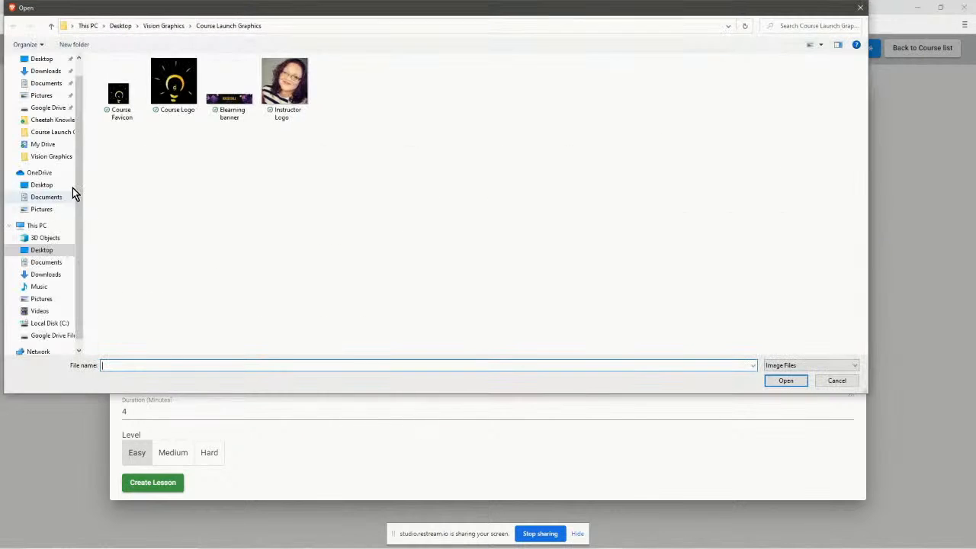
pyautogui.click(223, 98)
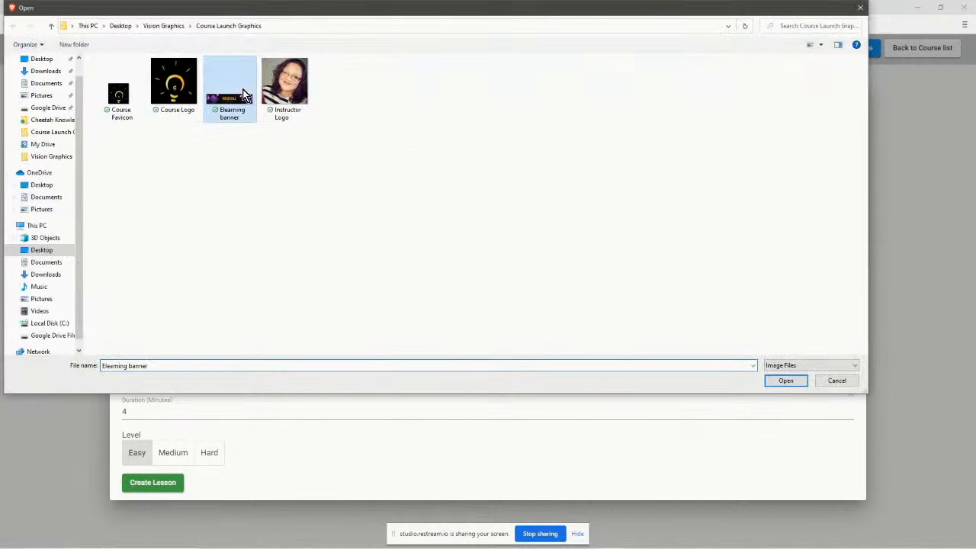
pyautogui.click(786, 381)
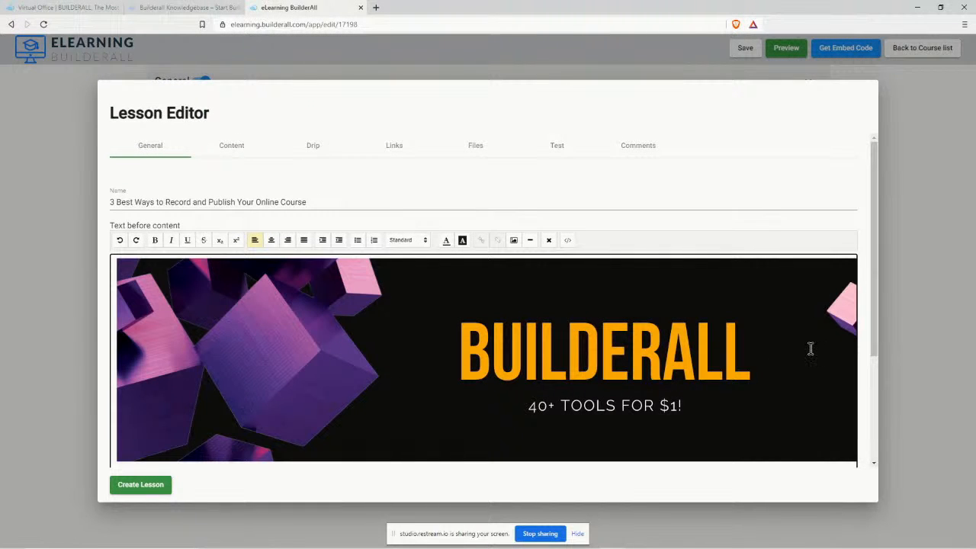
# Below the banner, type 'Get access to the world's most complete digital marketing platform… for just $1!' plus VisionMarketingTools.com.
pyautogui.press('Return')
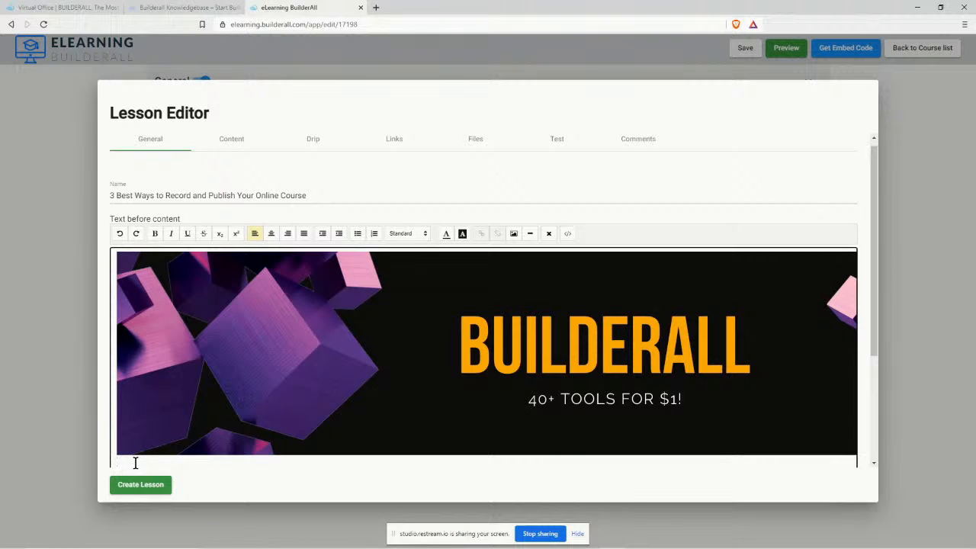
pyautogui.write('Get access to the w')
pyautogui.press('BackSpace')
pyautogui.write('rld')
pyautogui.press('BackSpace')
pyautogui.write("'s most complete digital marketing")
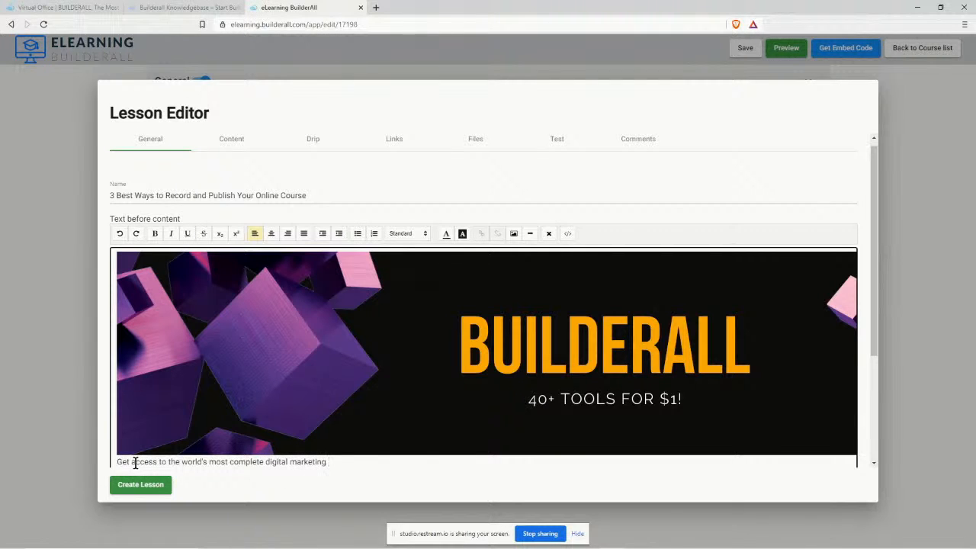
pyautogui.write(' system')
pyautogui.press('BackSpace')
pyautogui.press('BackSpace')
pyautogui.press('BackSpace')
pyautogui.press('BackSpace')
pyautogui.press('BackSpace')
pyautogui.press('BackSpace')
pyautogui.write('platform in the world for just $1!')
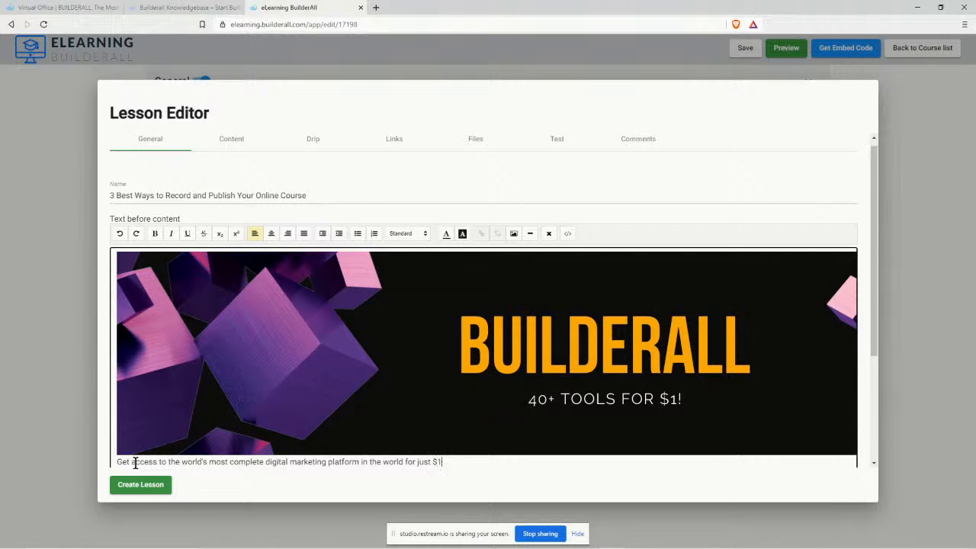
pyautogui.write(' https VisionMarketingTools.com')
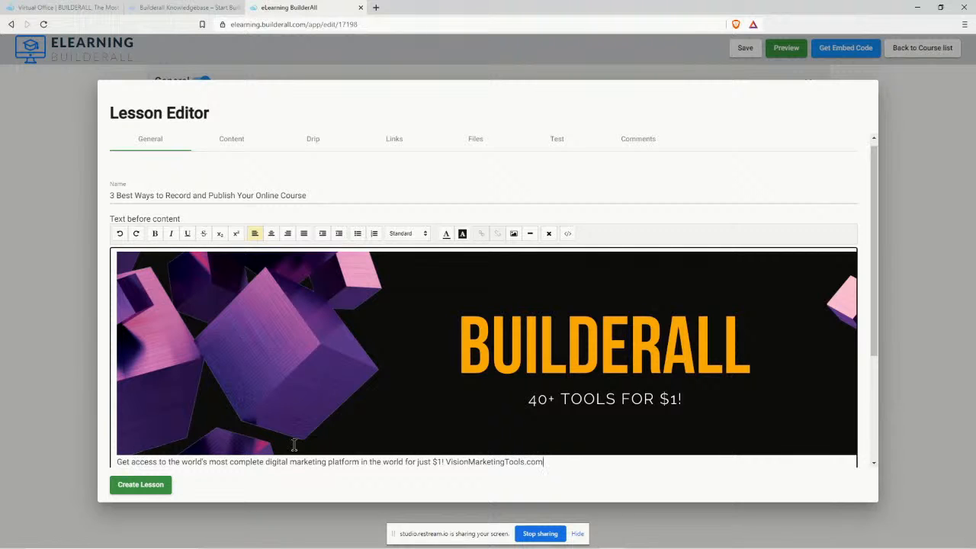
pyautogui.scroll(-3, 414, 418)
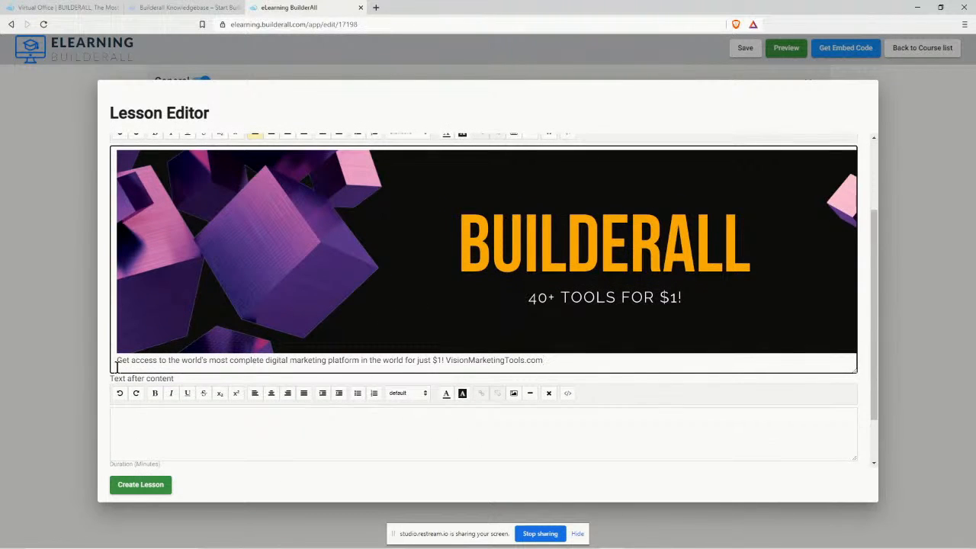
pyautogui.moveTo(446, 360); pyautogui.dragTo(543, 363)
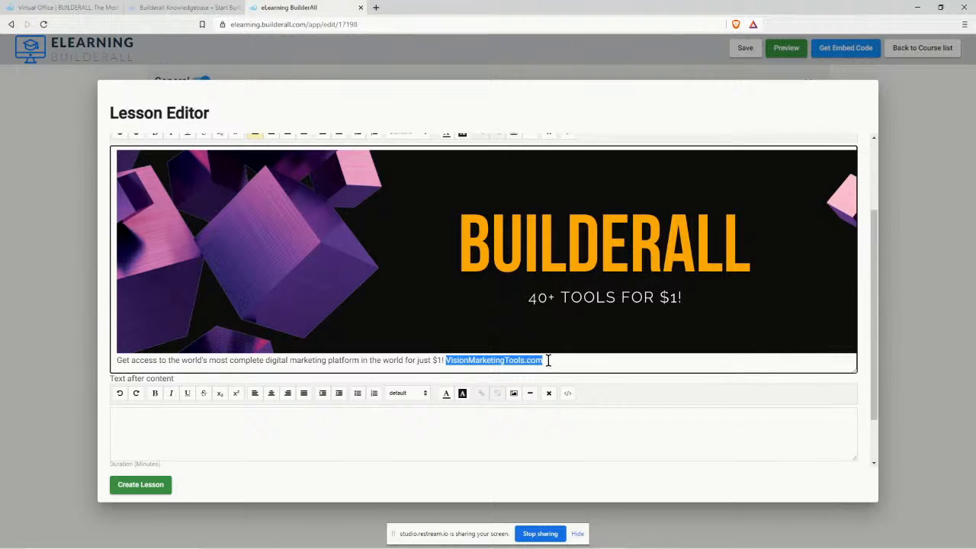
pyautogui.scroll(1, 566, 316)
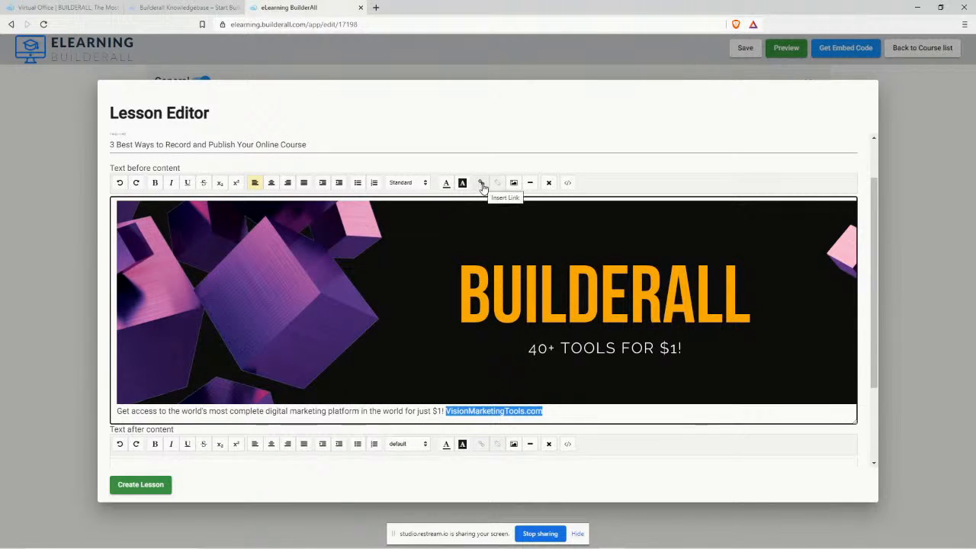
pyautogui.click(481, 184)
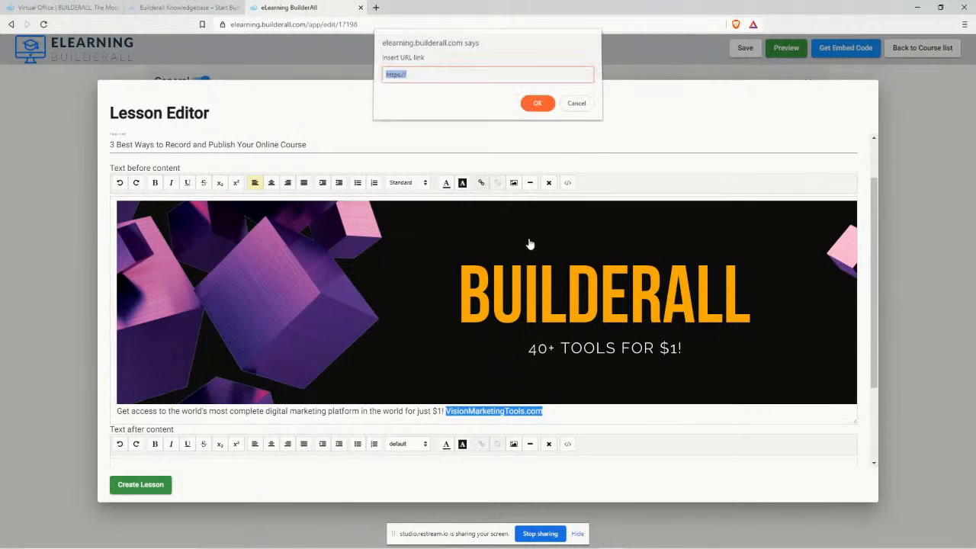
pyautogui.click(419, 78)
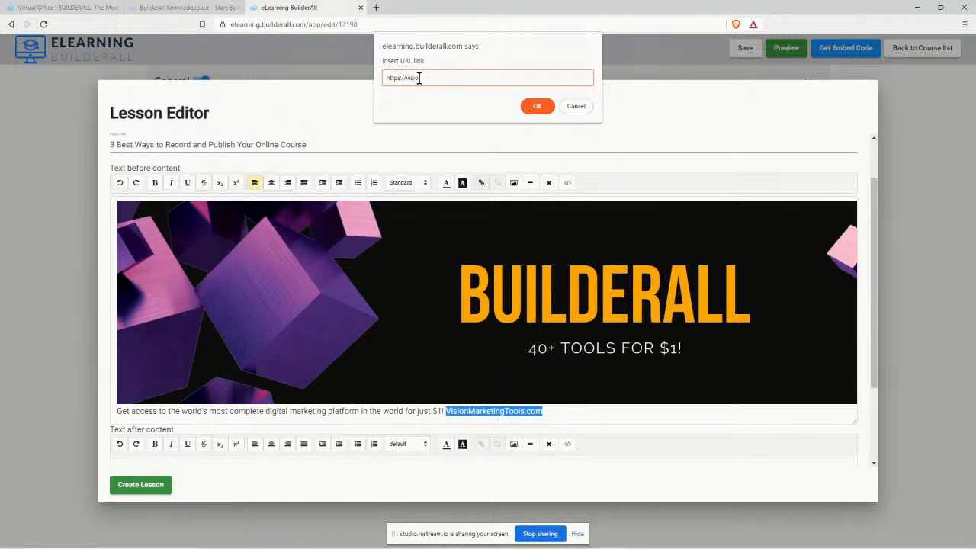
pyautogui.write('visionmarketingtools.com')
pyautogui.click(533, 105)
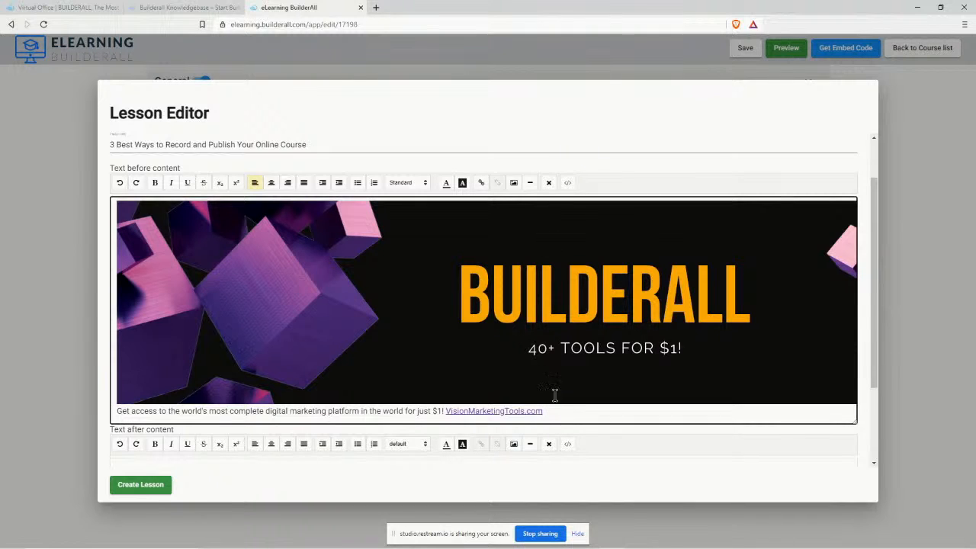
pyautogui.moveTo(543, 411); pyautogui.dragTo(114, 412)
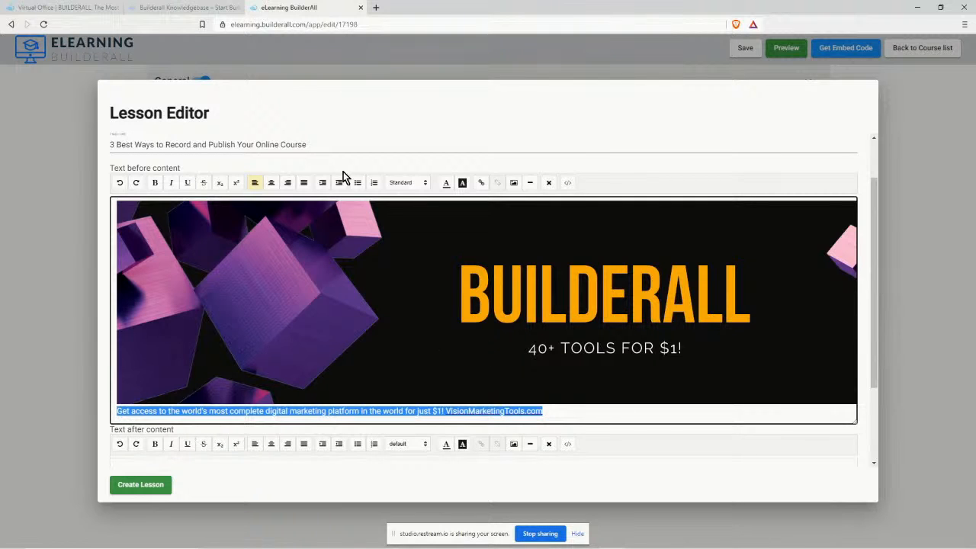
# Format the promo caption as Heading 2 and centre it beneath the banner.
pyautogui.click(399, 185)
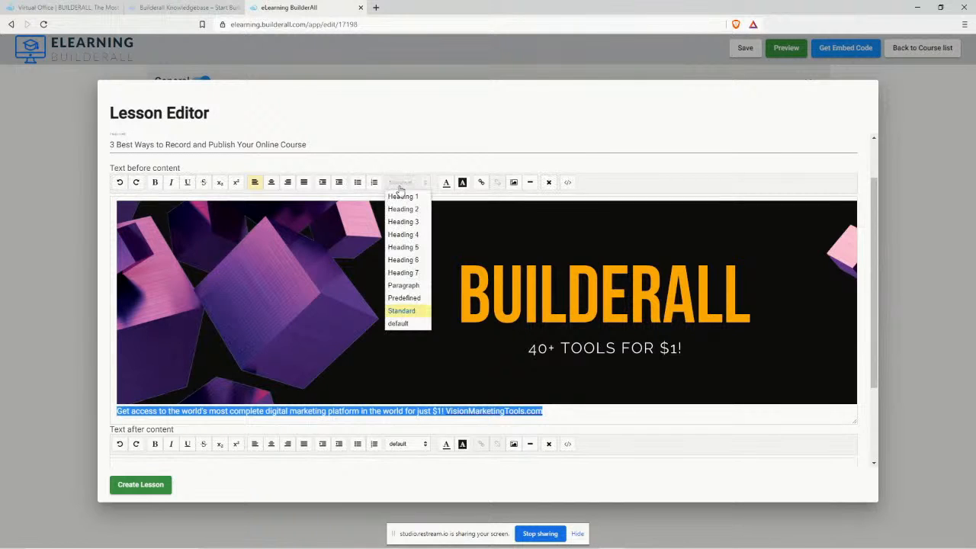
pyautogui.click(401, 196)
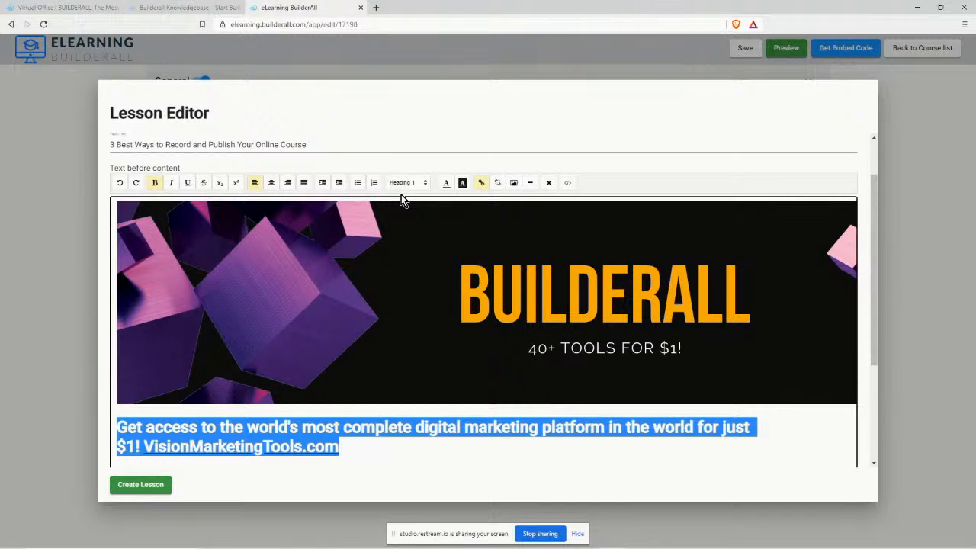
pyautogui.click(404, 184)
pyautogui.click(411, 207)
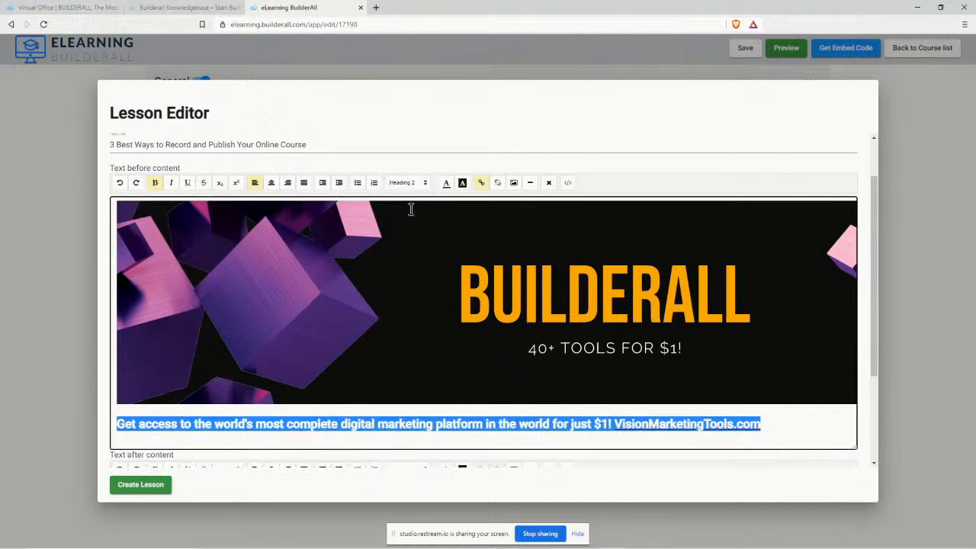
pyautogui.click(271, 182)
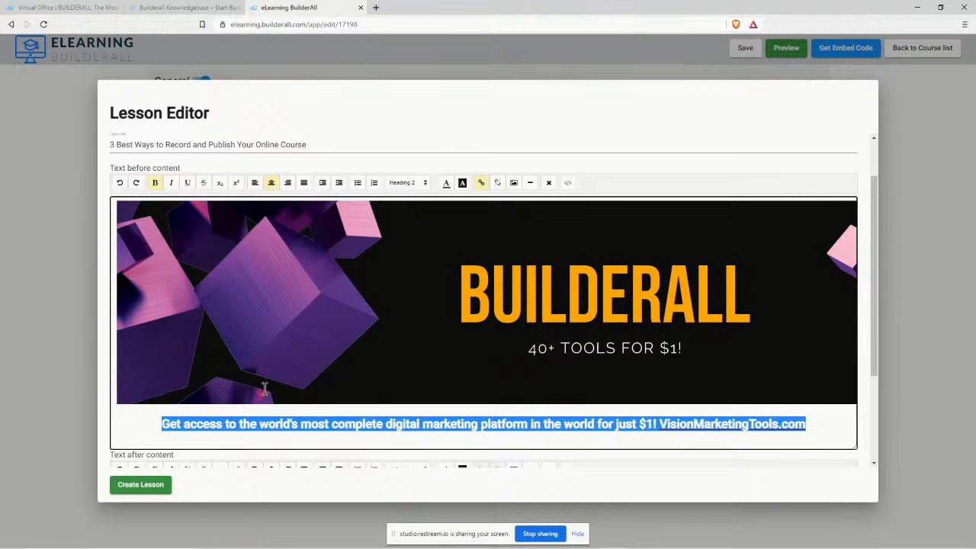
pyautogui.click(826, 421)
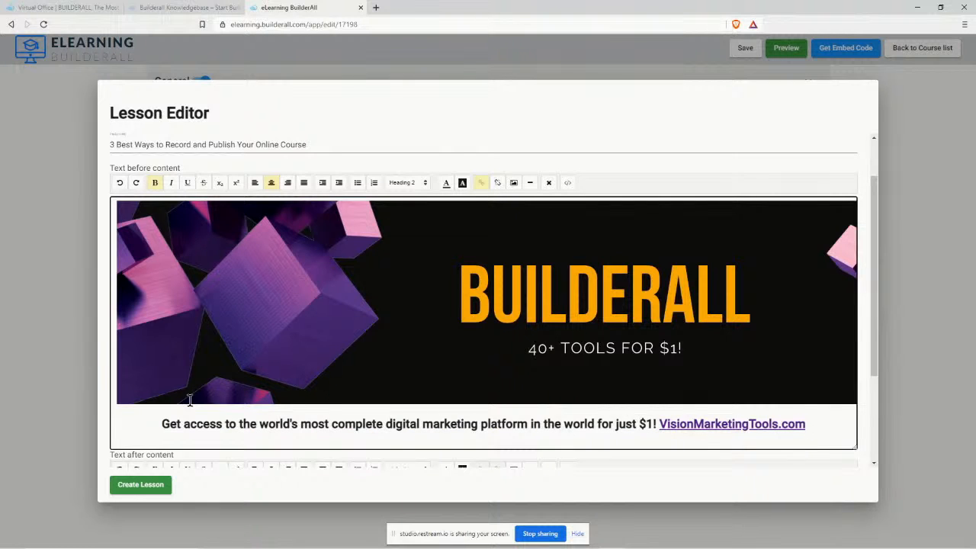
pyautogui.scroll(-1, 190, 400)
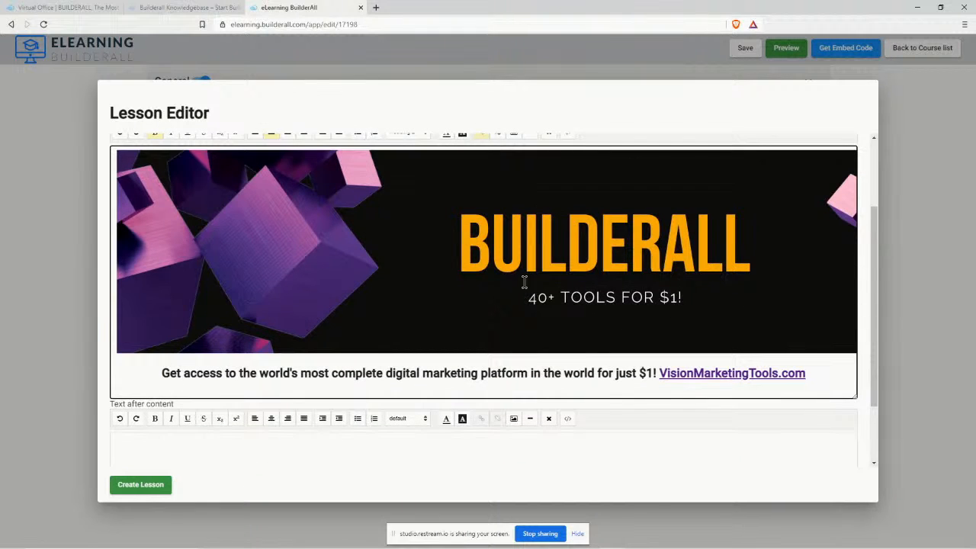
pyautogui.scroll(-2, 688, 325)
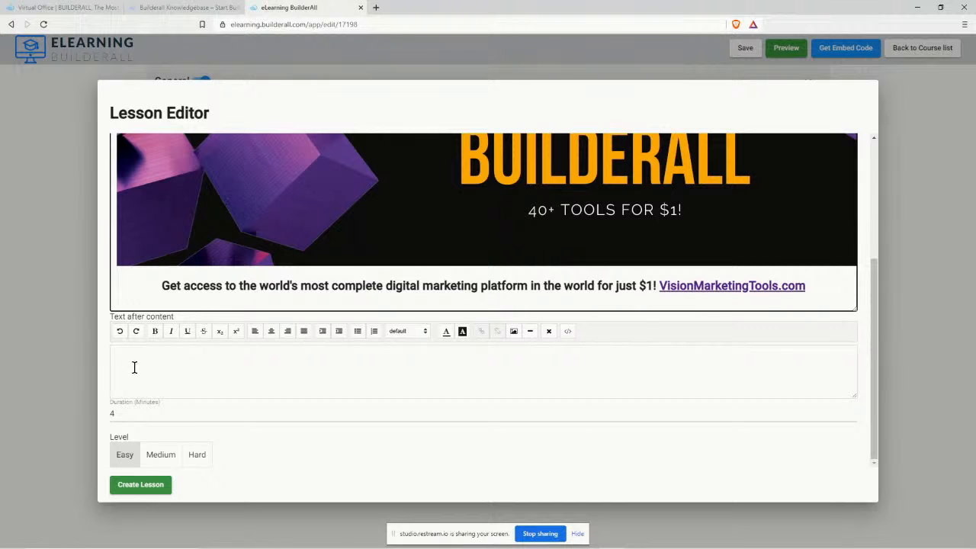
# In Text after content, write the group-questions line as Heading 3 followed by 'JOIN HERE!', then select 'JOIN HERE!'.
pyautogui.click(160, 358)
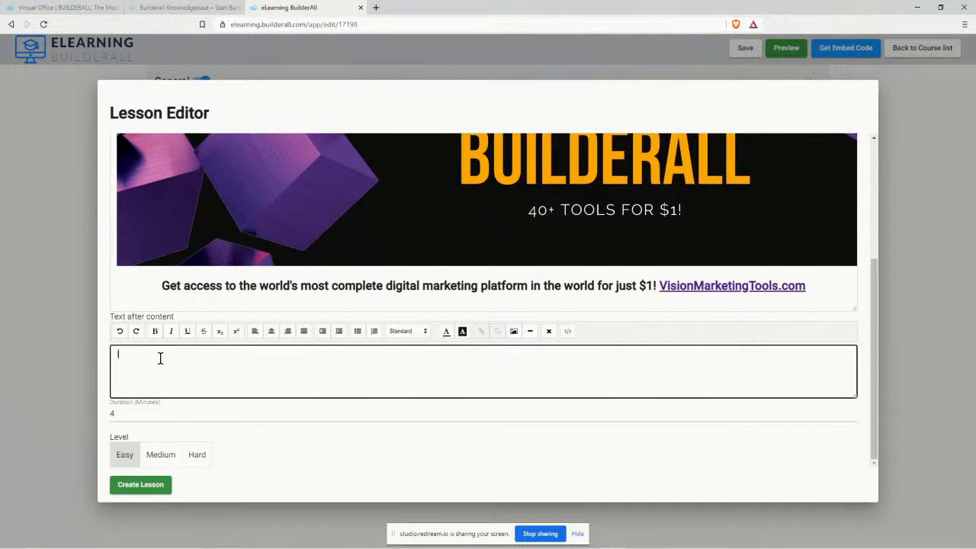
pyautogui.write('If you have any questions, please feel free to ask')
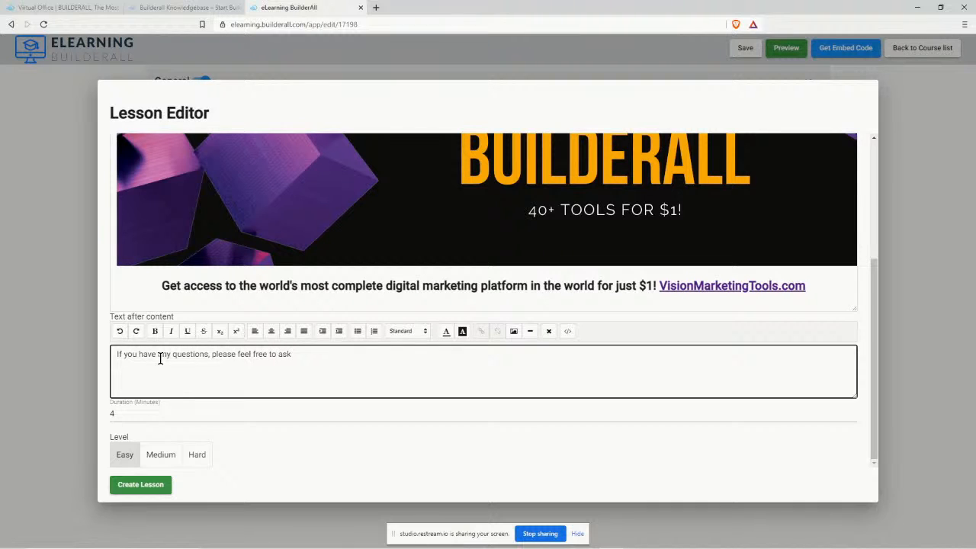
pyautogui.write(' them in out')
pyautogui.write(' group')
pyautogui.write('JOIN HERE!')
pyautogui.moveTo(116, 354); pyautogui.dragTo(389, 349)
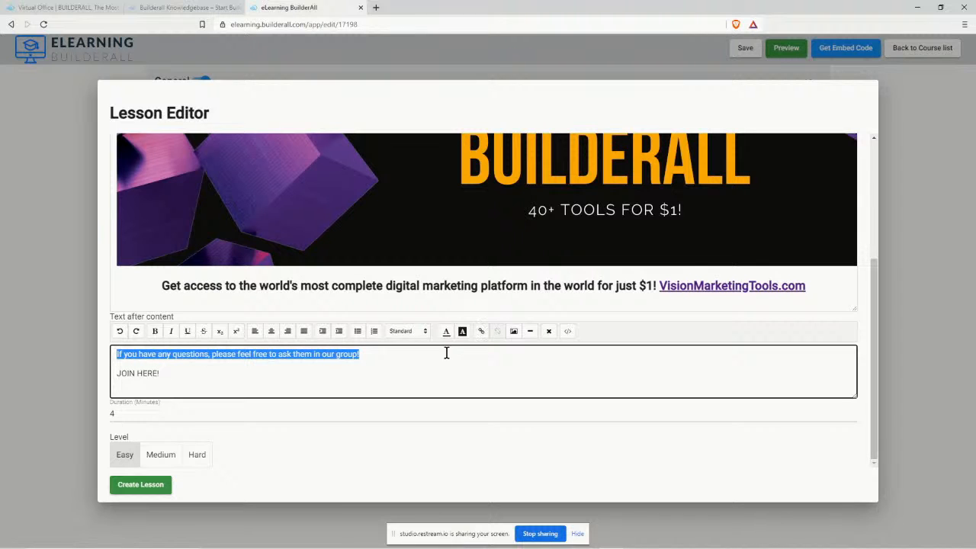
pyautogui.click(406, 331)
pyautogui.click(400, 369)
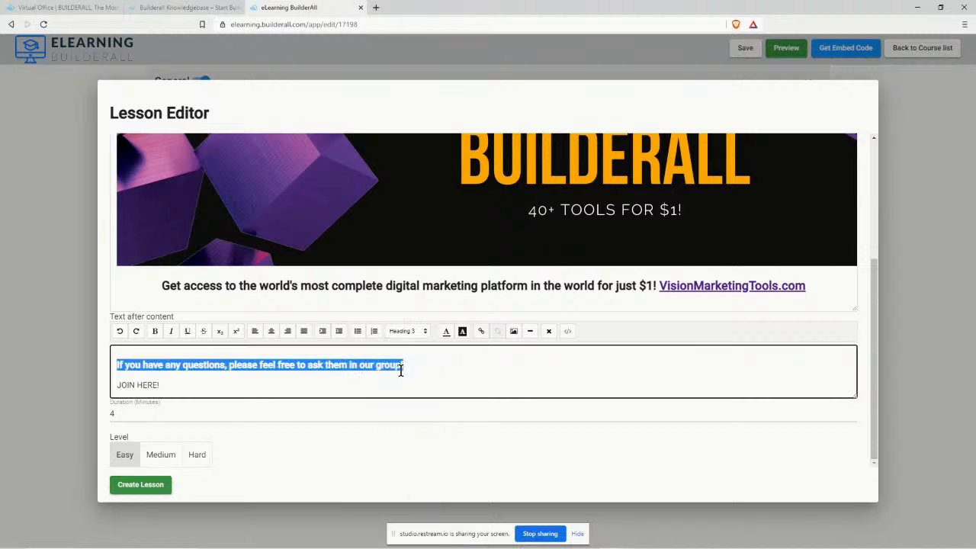
pyautogui.click(164, 388)
pyautogui.moveTo(165, 388); pyautogui.dragTo(113, 381)
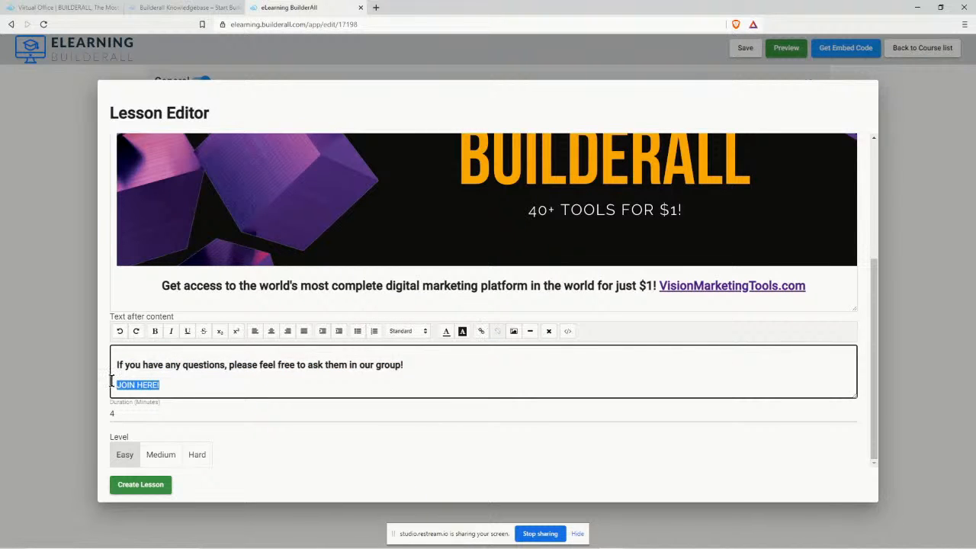
# Link 'JOIN HERE!' to the pasted Facebook group URL and look over the finished lesson.
pyautogui.click(481, 331)
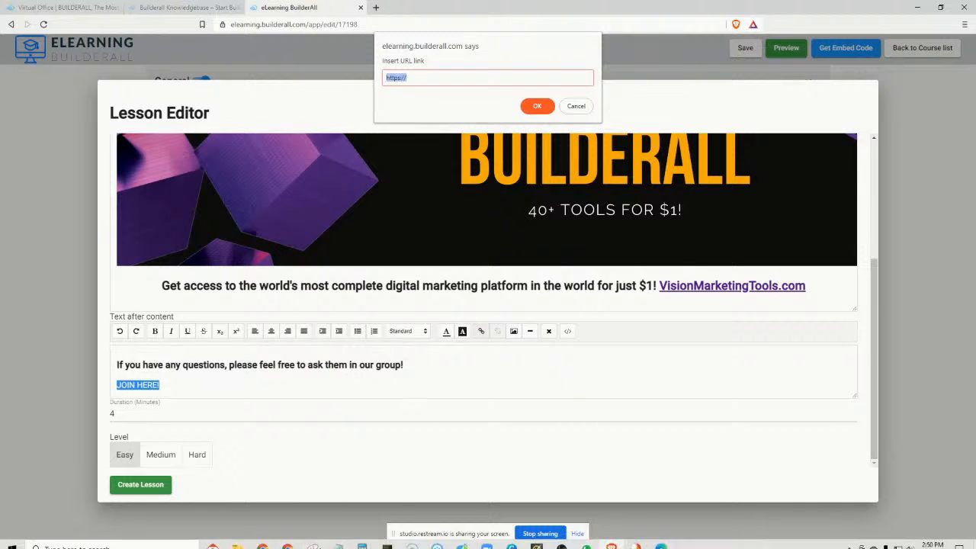
pyautogui.click(265, 536)
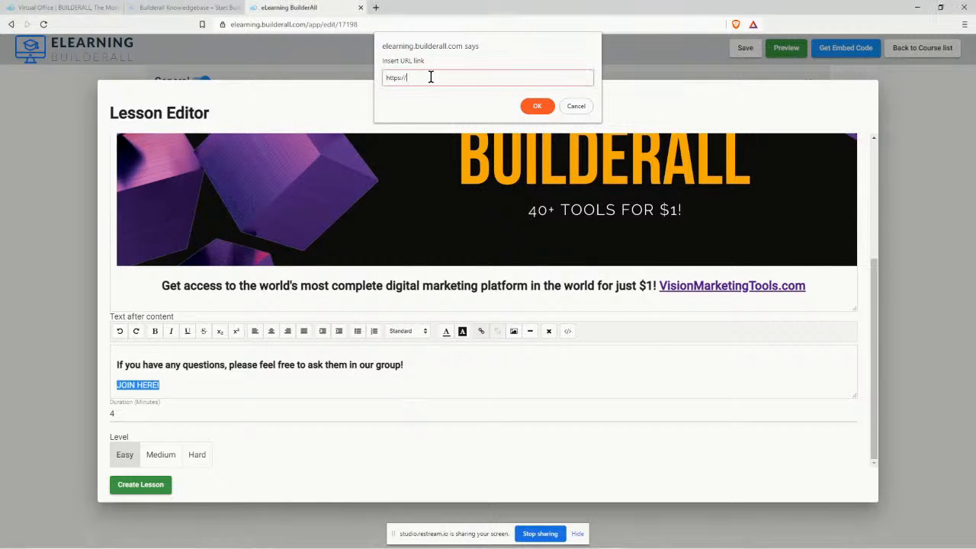
pyautogui.moveTo(431, 77); pyautogui.dragTo(382, 84)
pyautogui.write('https://www.facebook.com/groups/balocalbusiness')
pyautogui.click(534, 107)
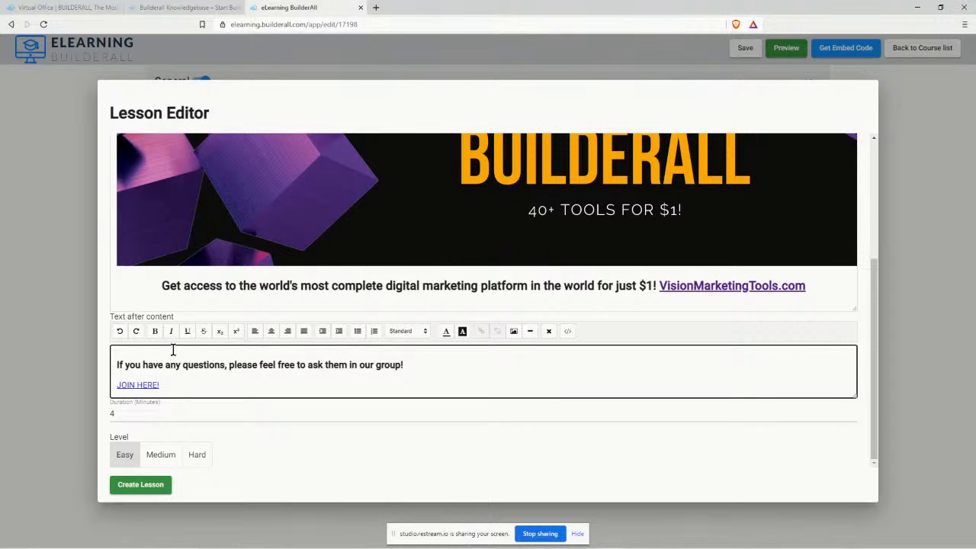
pyautogui.click(112, 364)
pyautogui.scroll(5, 808, 423)
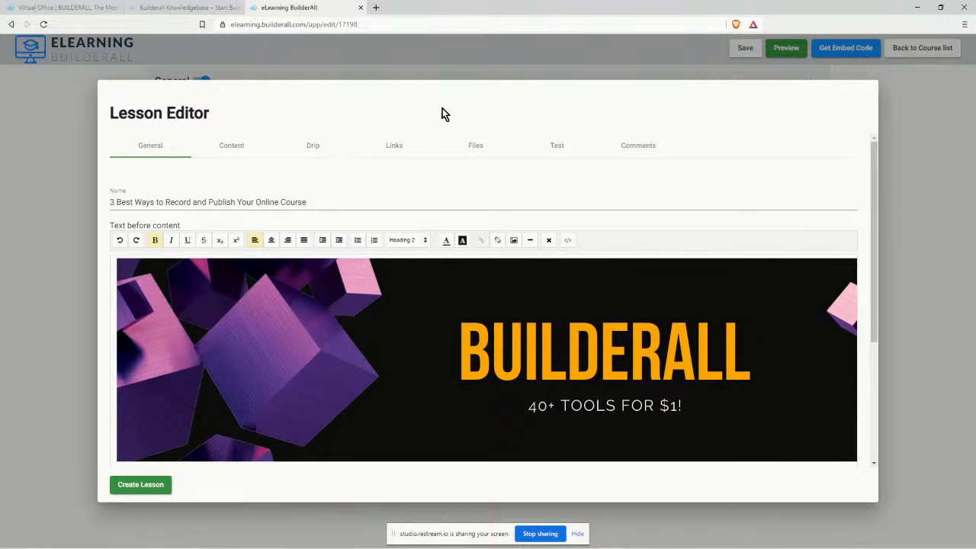
pyautogui.scroll(-2, 736, 269)
pyautogui.scroll(-2, 604, 275)
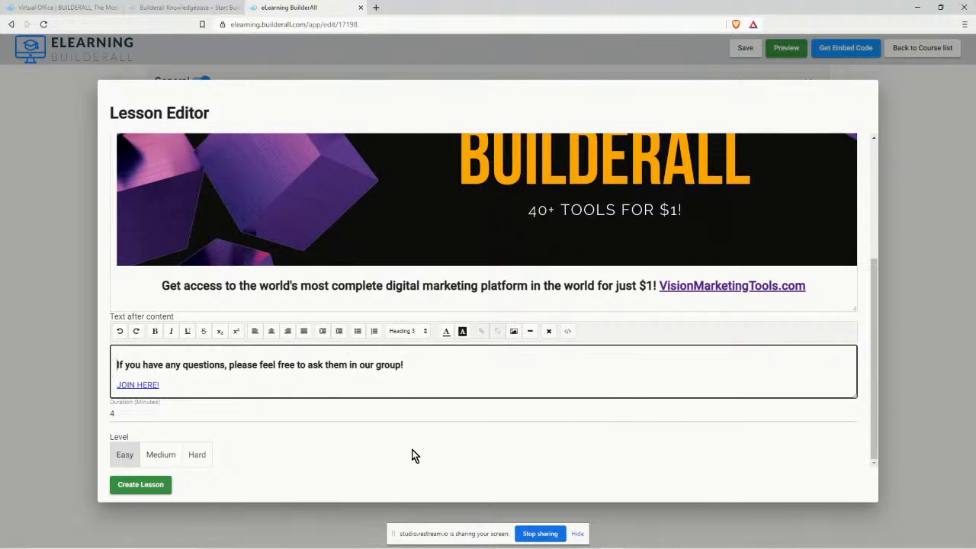
# Create the lesson in Chapter 1, save the course, and open its preview.
pyautogui.click(155, 488)
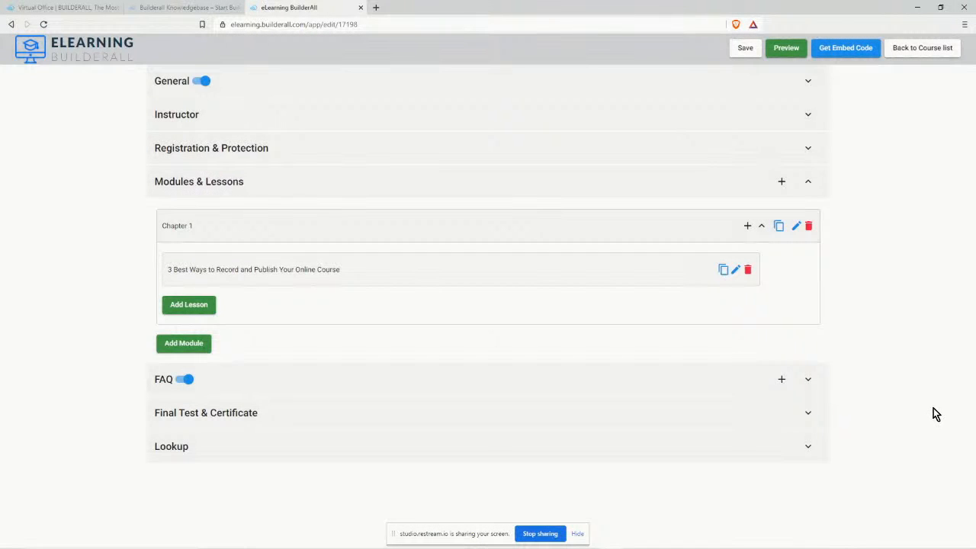
pyautogui.click(745, 48)
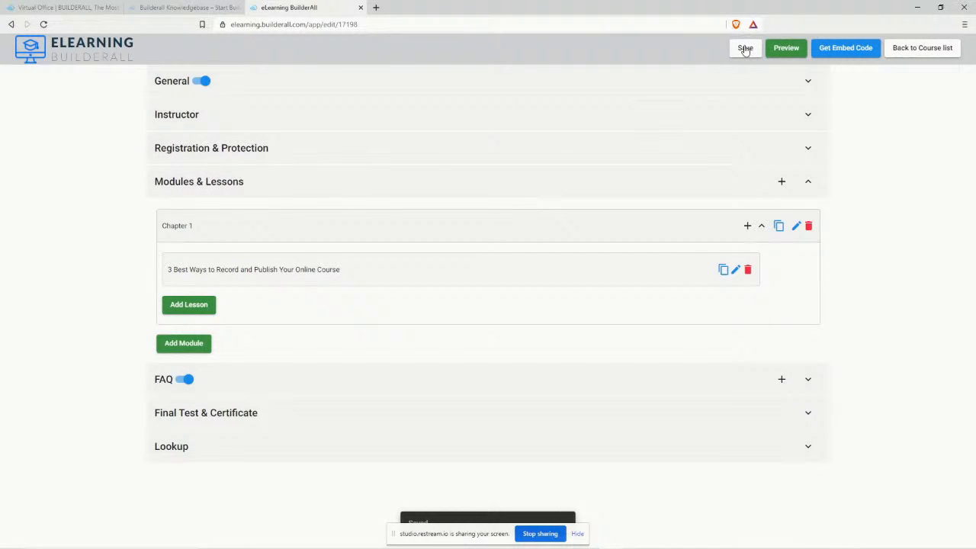
pyautogui.click(786, 49)
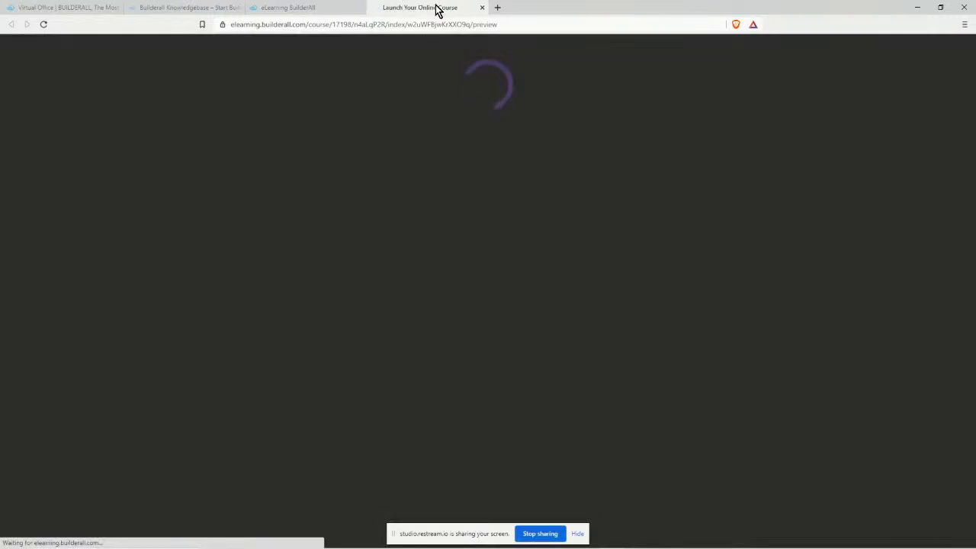
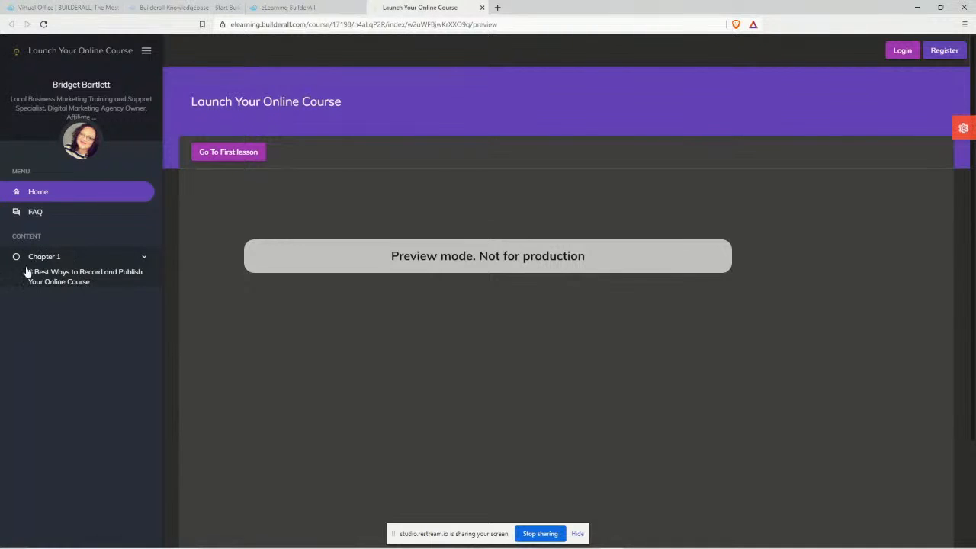
# Open the lesson '3 Best Ways to Record and Publish Your Online Course' in the preview and scroll to its 3:40 video.
pyautogui.click(84, 282)
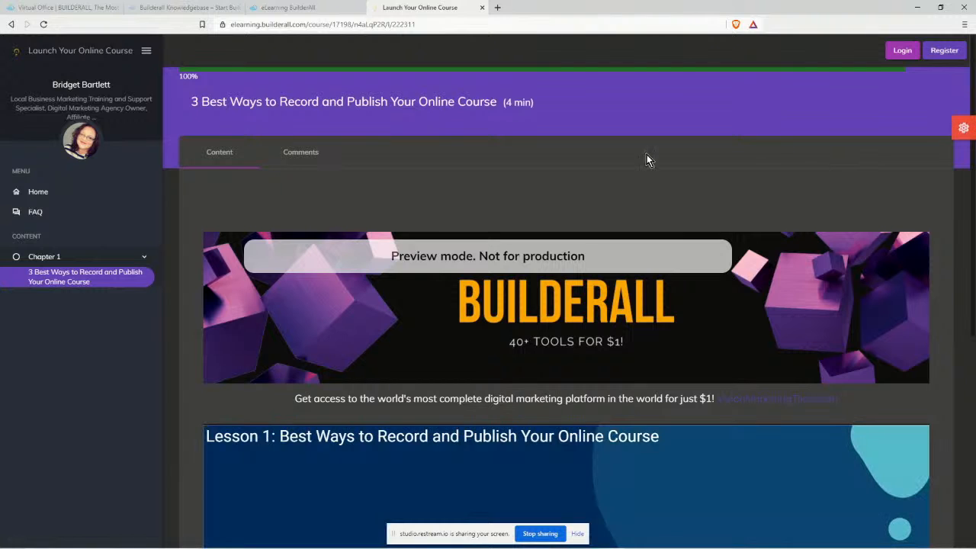
pyautogui.scroll(-2, 374, 199)
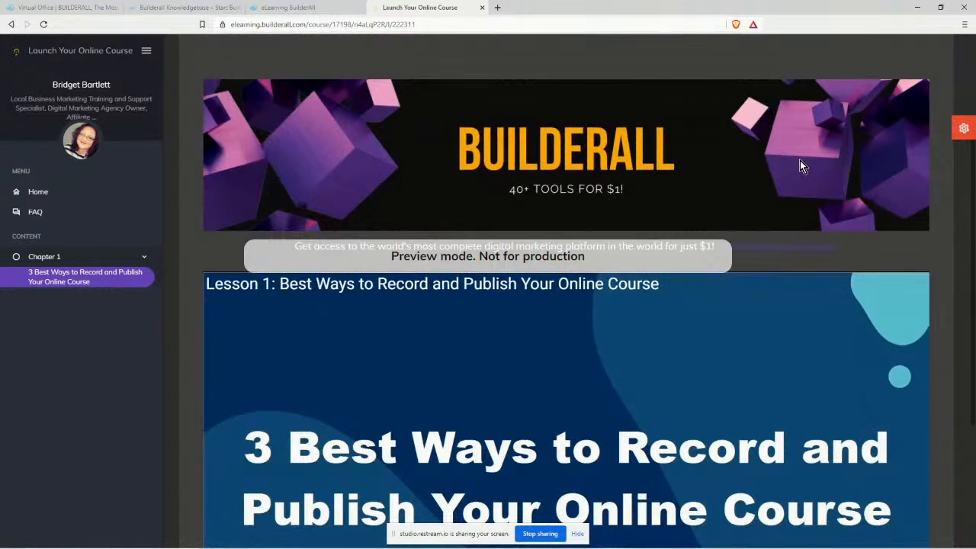
pyautogui.scroll(-1, 379, 128)
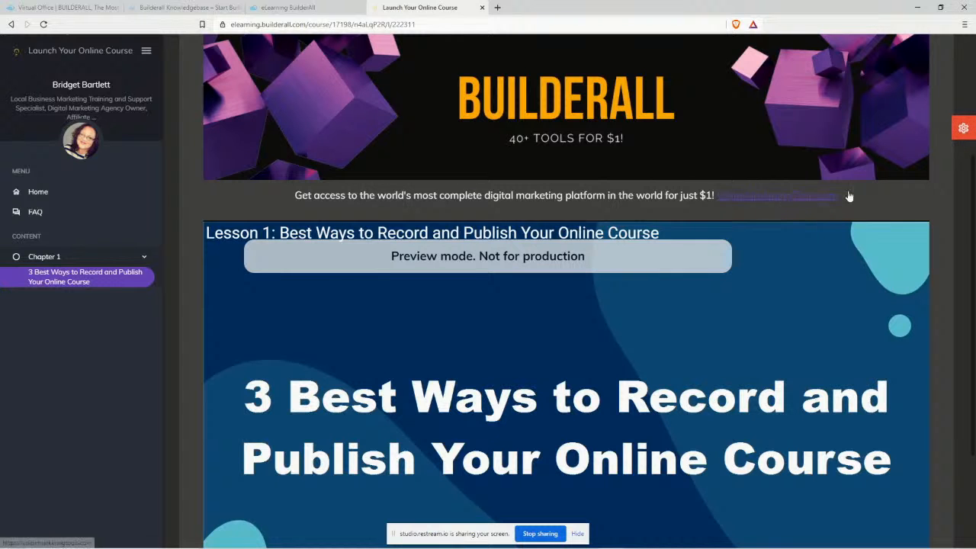
pyautogui.scroll(-2, 947, 229)
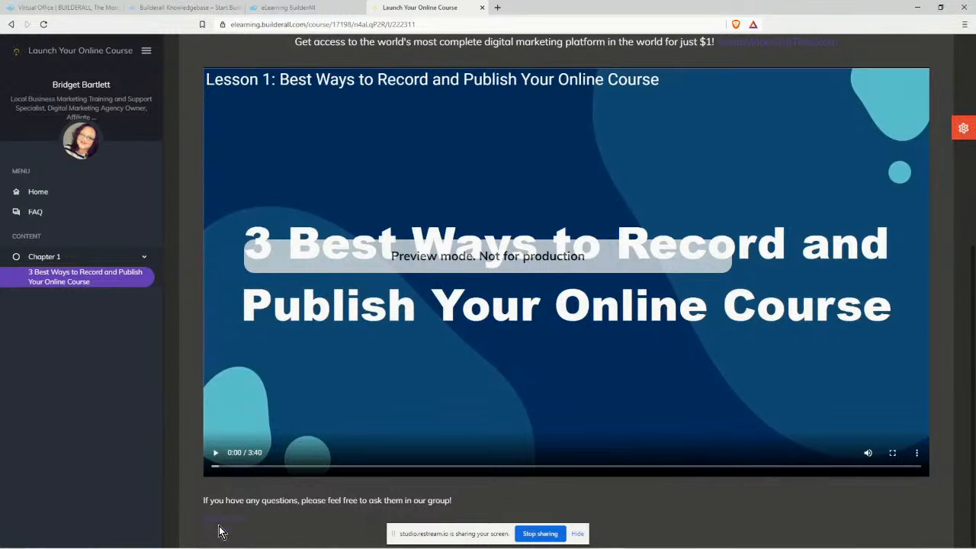
pyautogui.scroll(2, 488, 46)
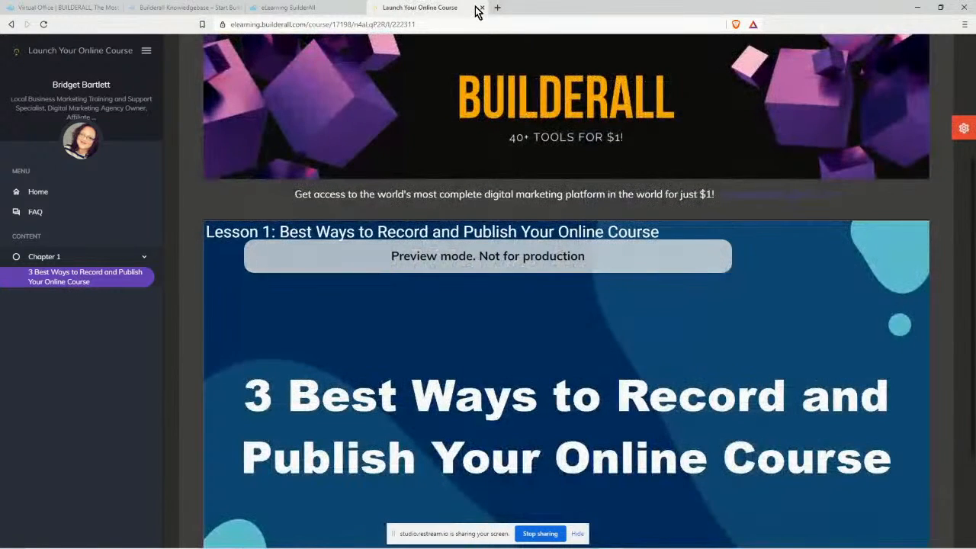
# Close the course preview and open the first lesson in the Lesson Editor.
pyautogui.click(481, 8)
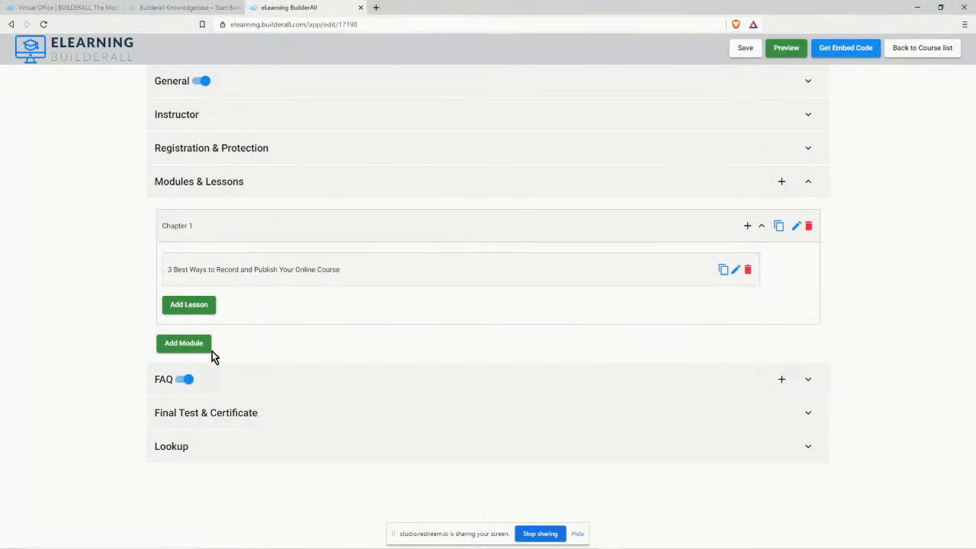
pyautogui.click(736, 270)
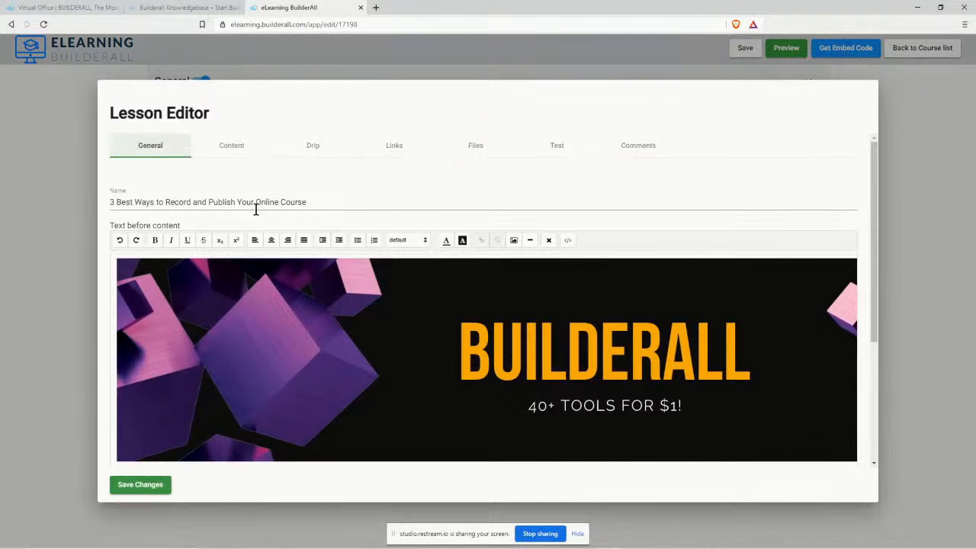
pyautogui.scroll(-3, 573, 280)
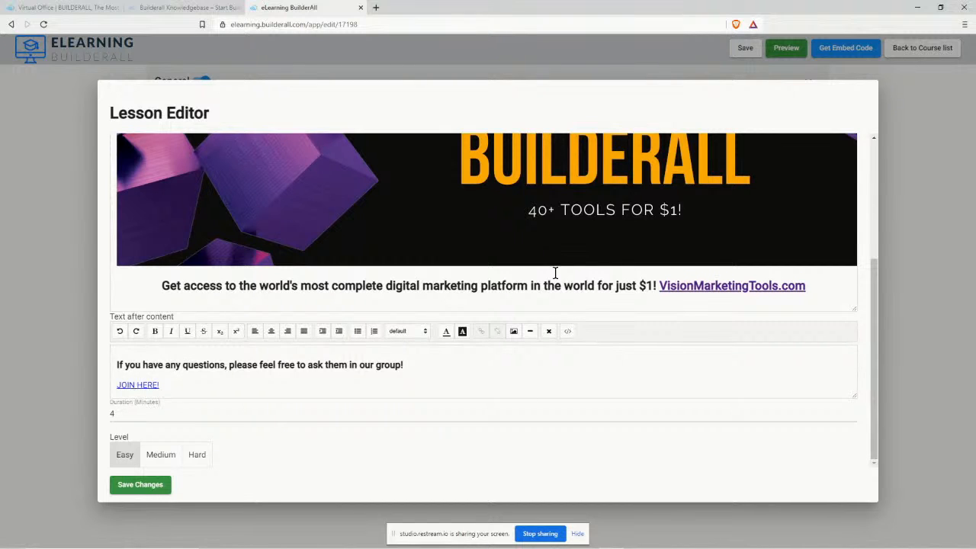
pyautogui.moveTo(660, 287); pyautogui.dragTo(803, 284)
pyautogui.scroll(3, 664, 283)
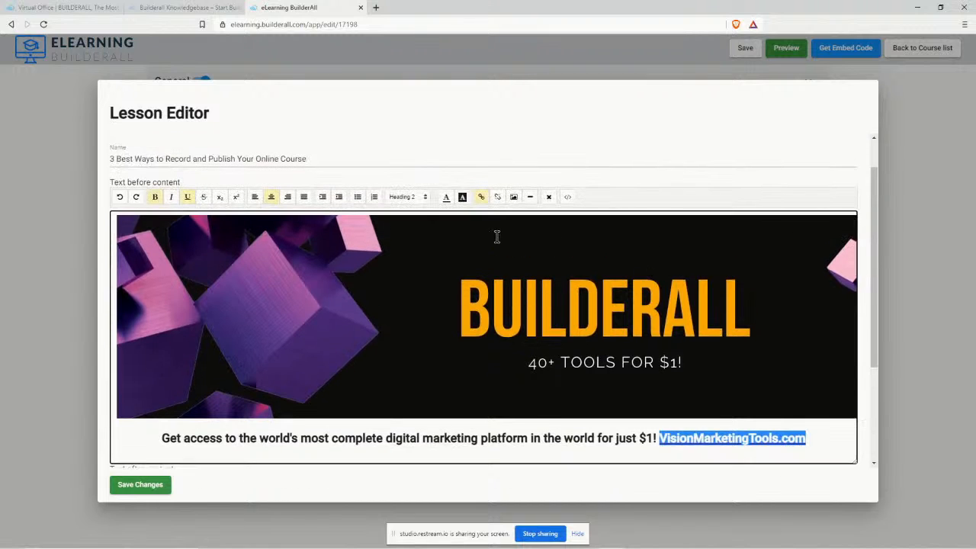
pyautogui.click(481, 196)
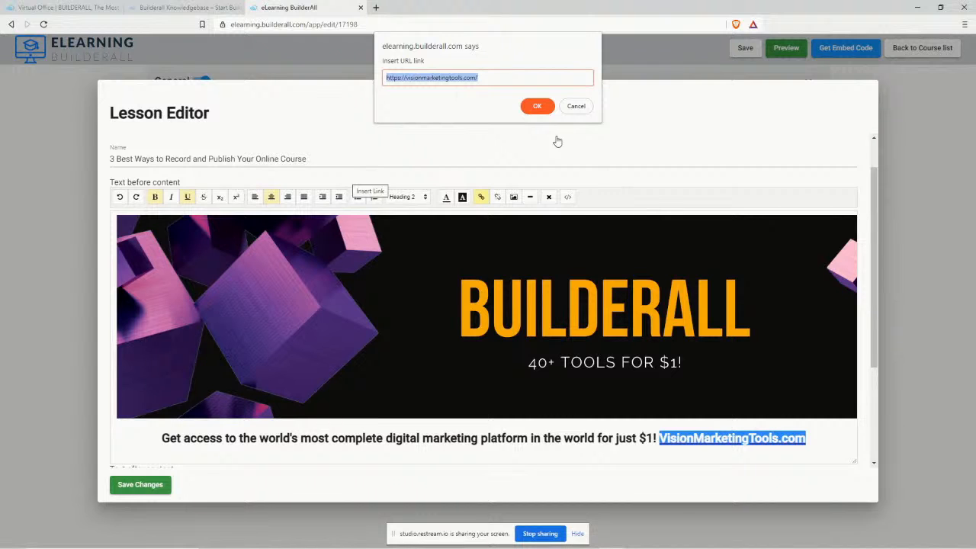
pyautogui.click(575, 106)
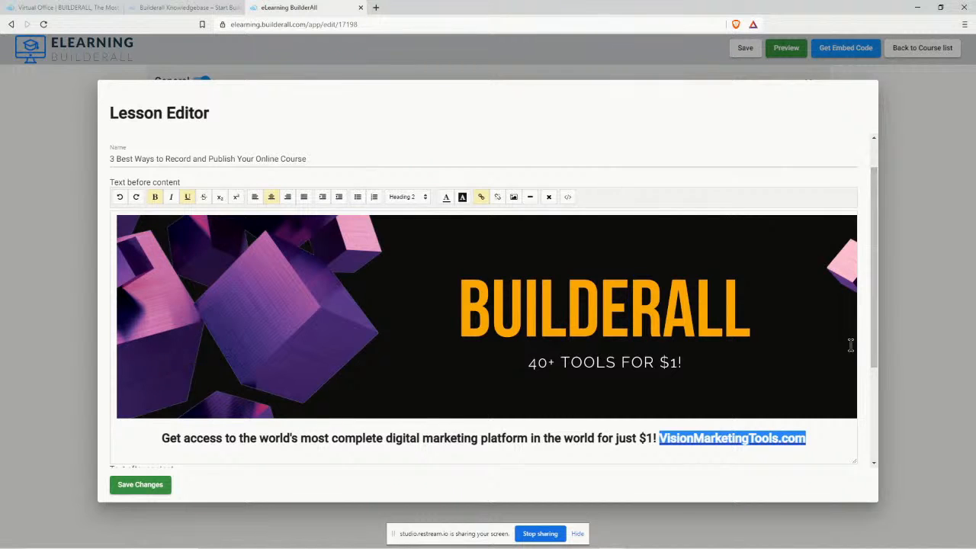
pyautogui.scroll(-2, 838, 351)
pyautogui.moveTo(620, 350); pyautogui.dragTo(625, 348)
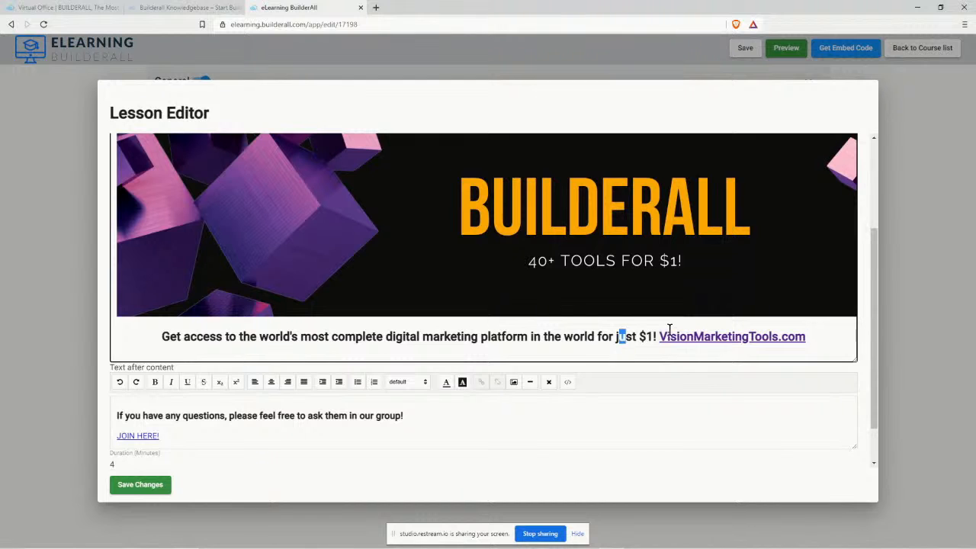
pyautogui.scroll(4, 804, 323)
pyautogui.scroll(-5, 805, 323)
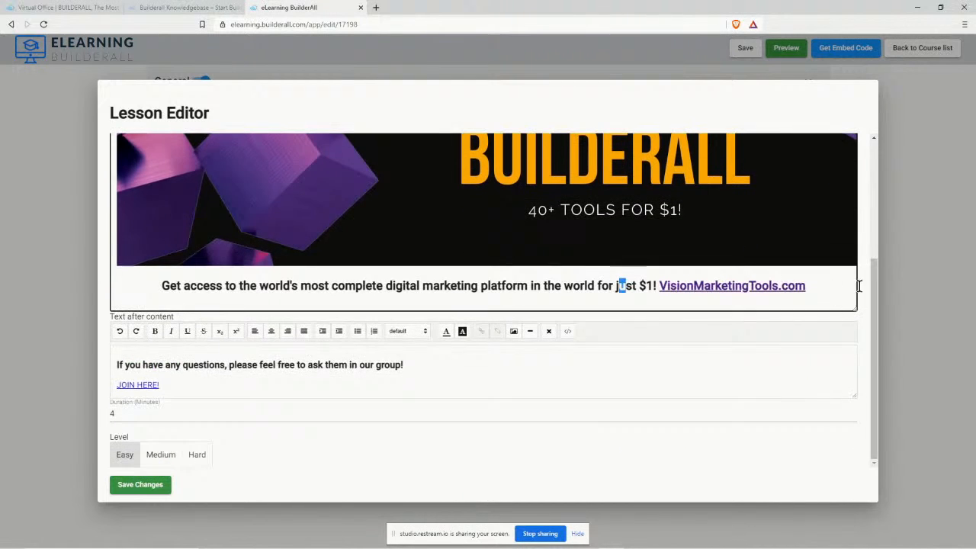
pyautogui.click(922, 238)
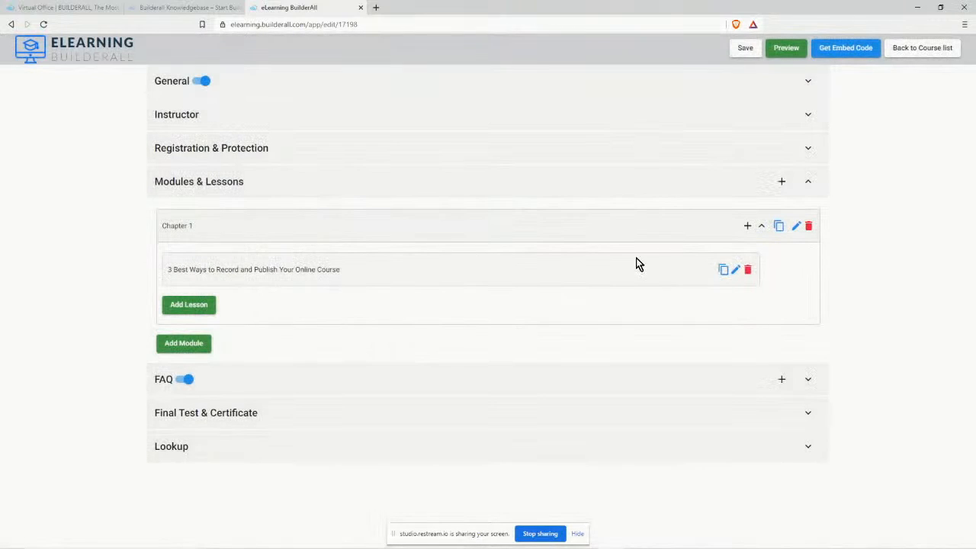
# Choose the Purple Light theme in the Theme Editor and save it as the course default.
pyautogui.click(810, 449)
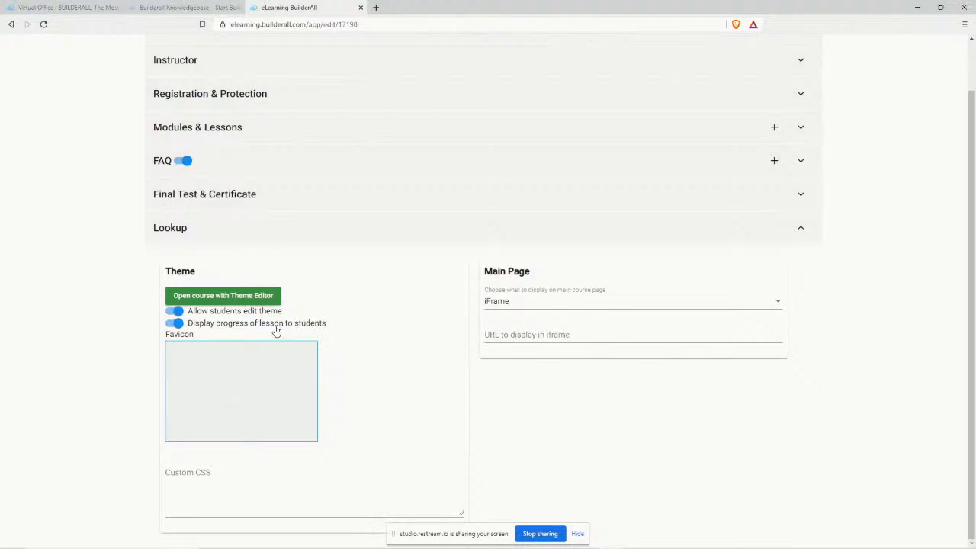
pyautogui.click(232, 298)
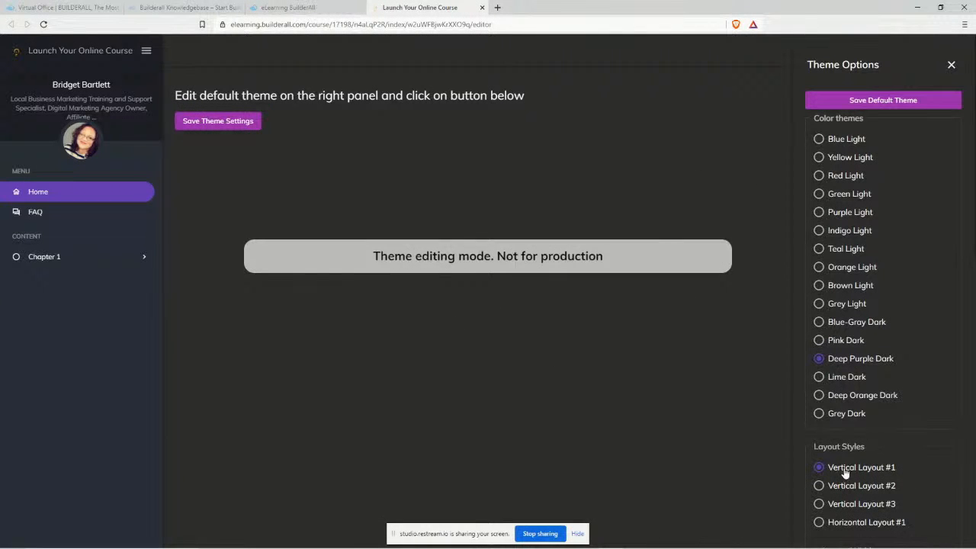
pyautogui.click(819, 213)
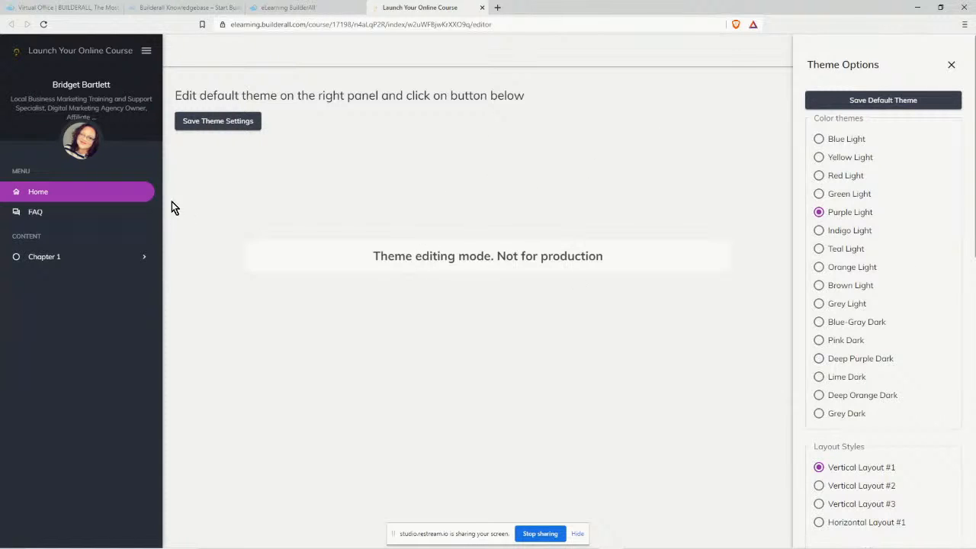
pyautogui.click(236, 120)
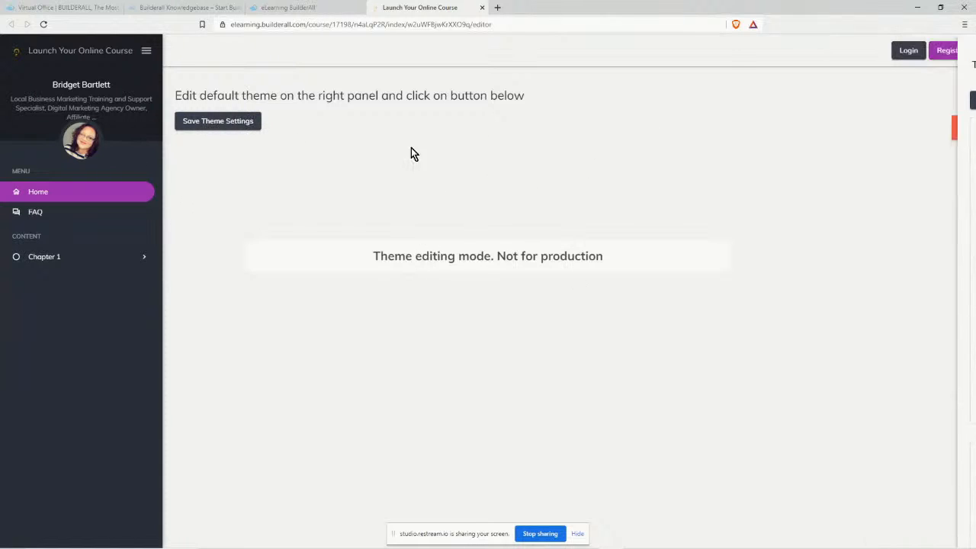
pyautogui.click(219, 122)
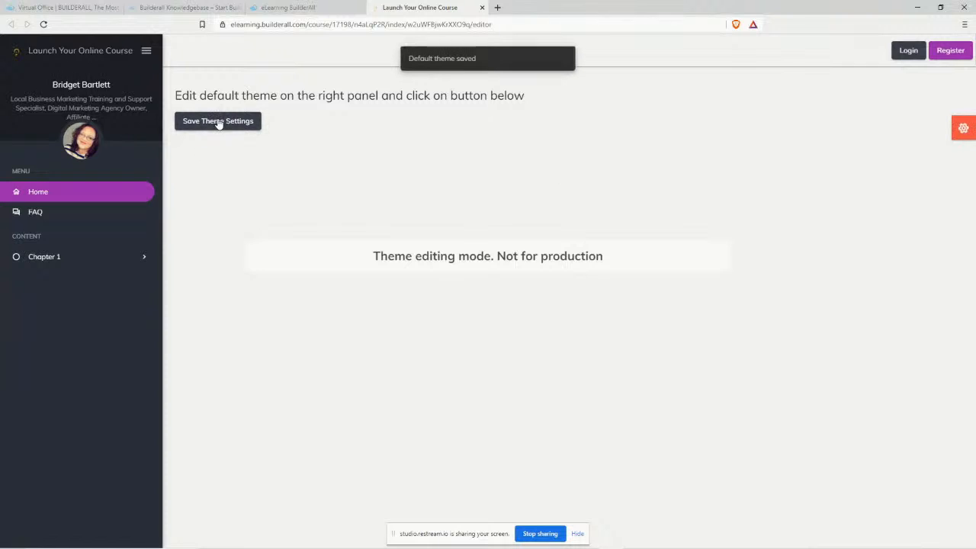
pyautogui.click(481, 7)
# Save the course settings and preview Chapter 1's first lesson.
pyautogui.scroll(1, 889, 210)
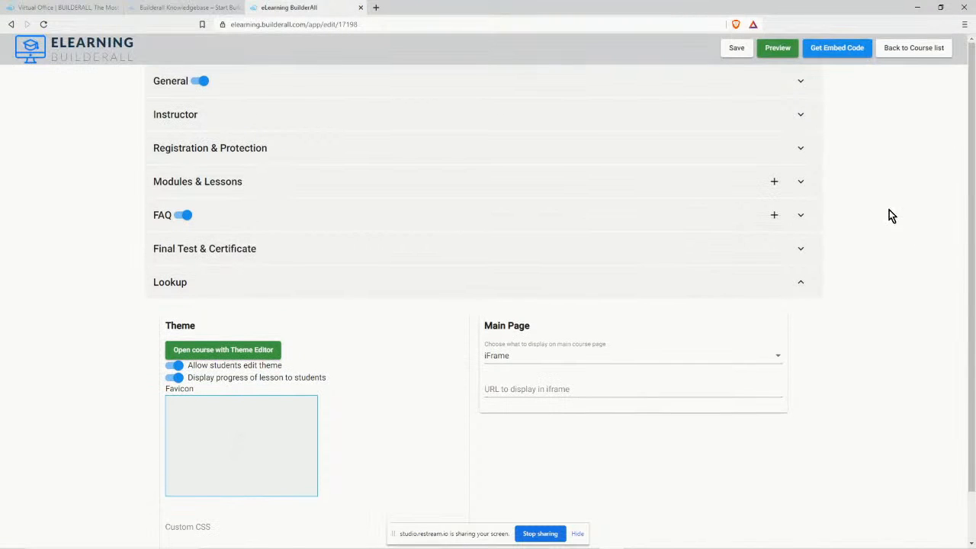
pyautogui.click(735, 47)
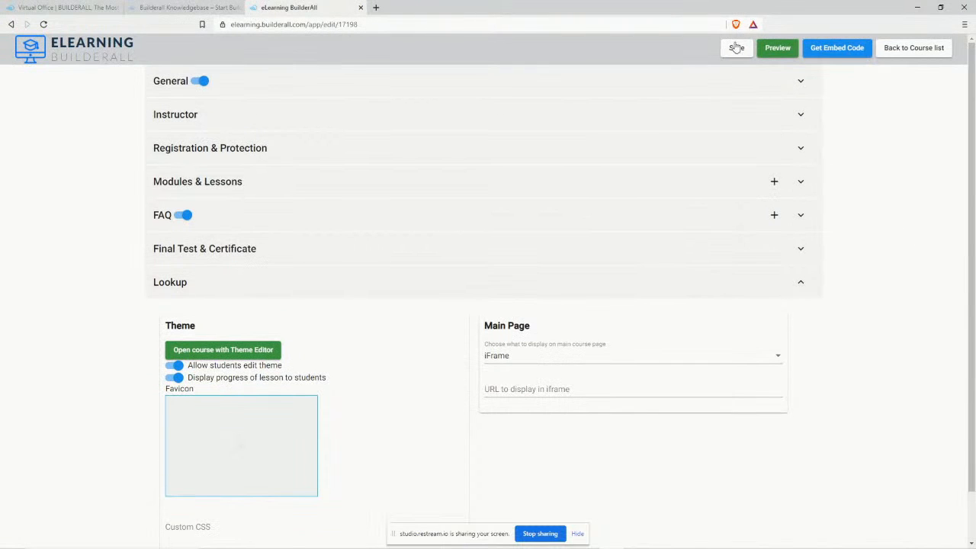
pyautogui.click(778, 49)
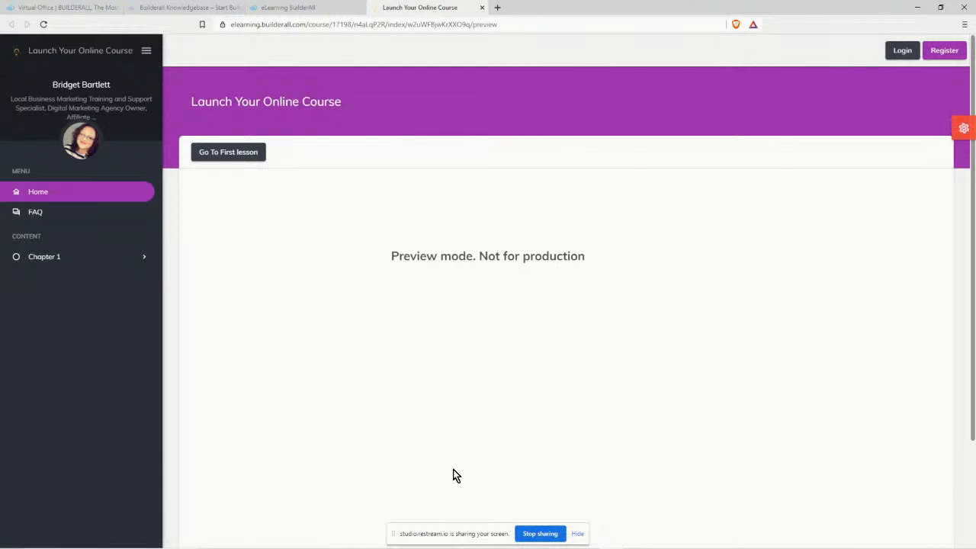
pyautogui.click(48, 256)
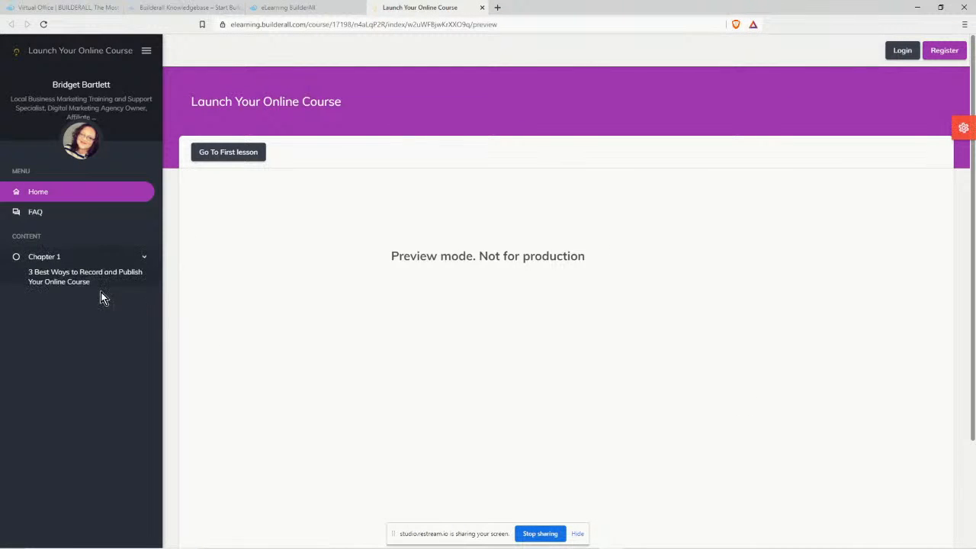
pyautogui.click(88, 283)
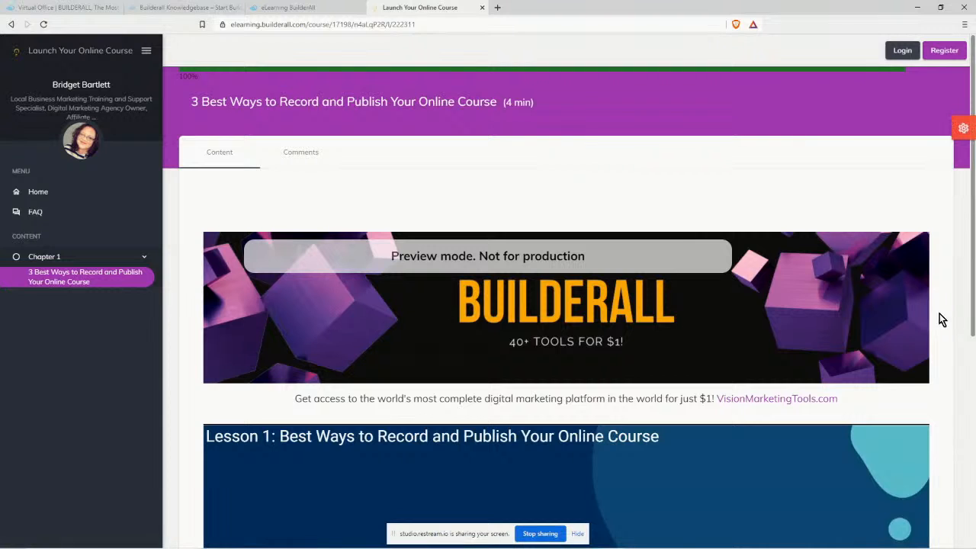
# Scroll through the purple-themed lesson, glance at its comments, then close the preview.
pyautogui.scroll(-1, 942, 328)
pyautogui.scroll(-1, 946, 334)
pyautogui.scroll(-3, 944, 339)
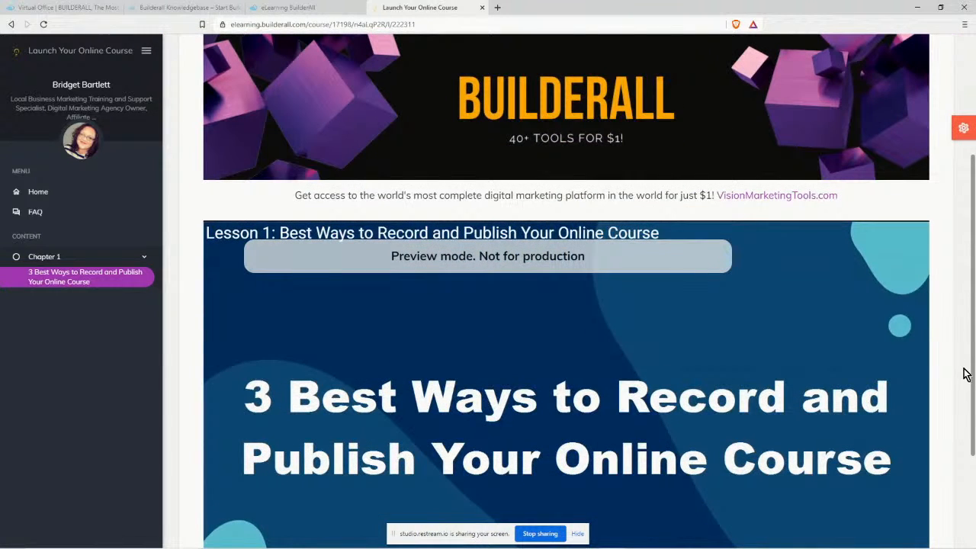
pyautogui.scroll(-3, 963, 374)
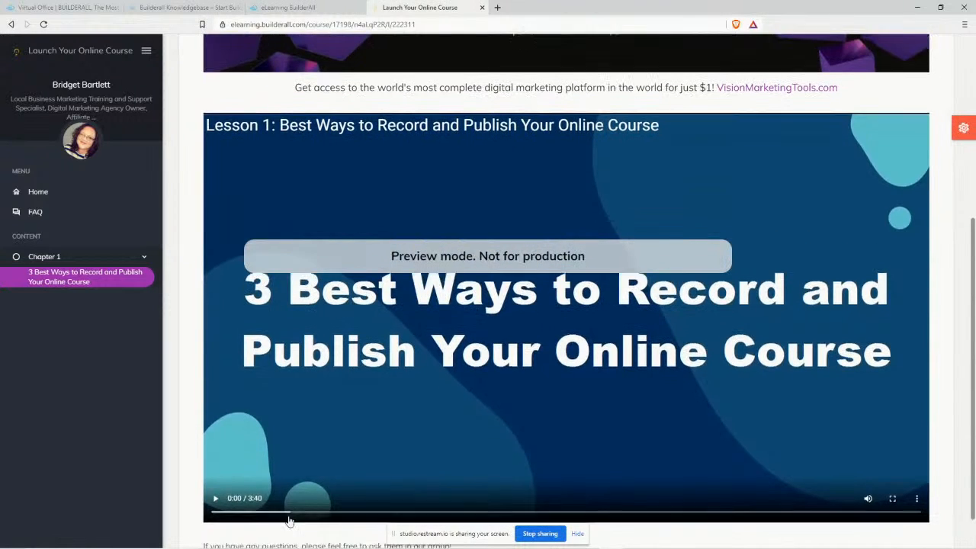
pyautogui.scroll(5, 297, 529)
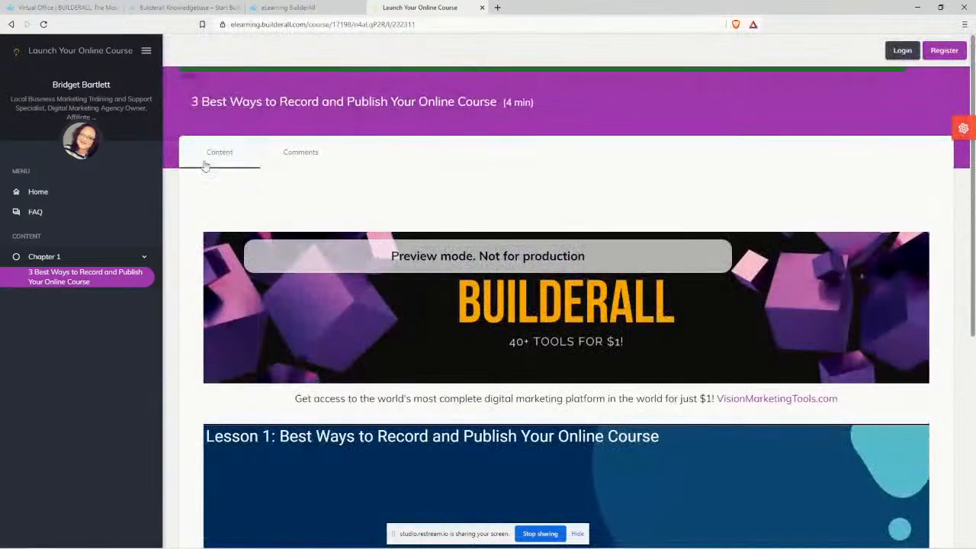
pyautogui.click(316, 150)
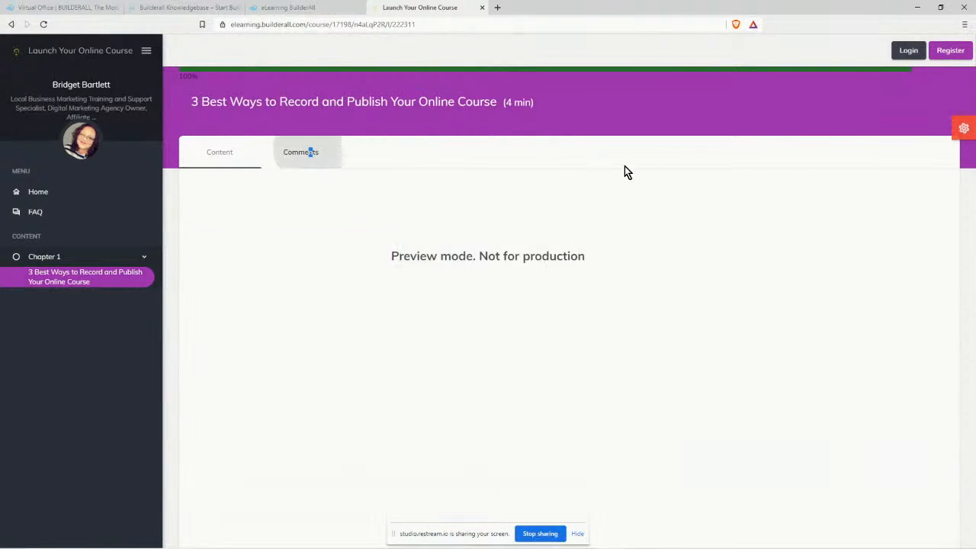
pyautogui.click(229, 152)
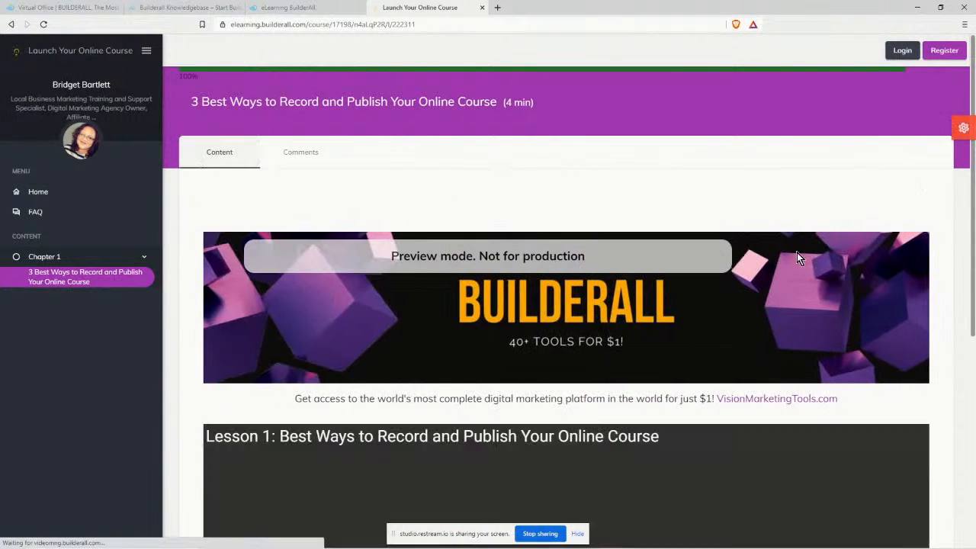
pyautogui.scroll(-3, 884, 305)
pyautogui.scroll(-2, 888, 340)
pyautogui.scroll(5, 765, 345)
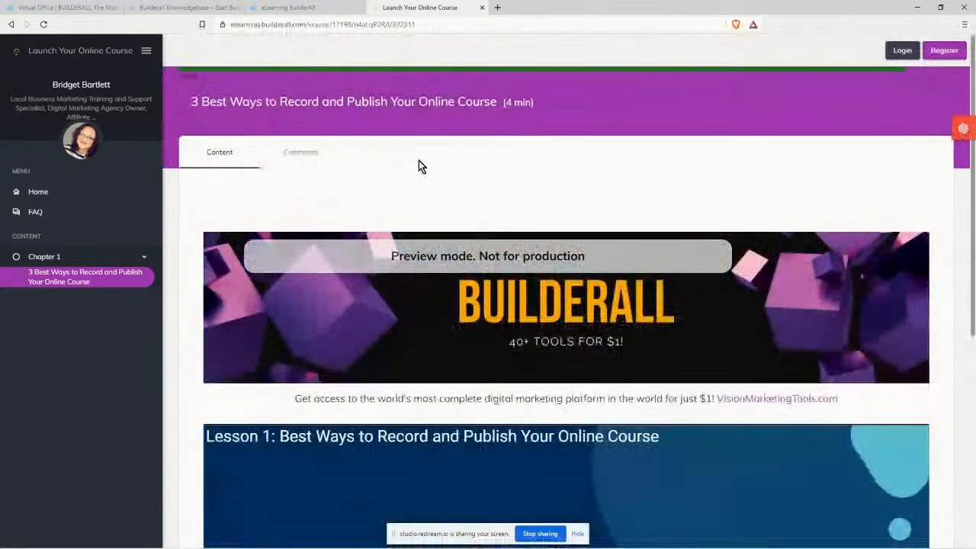
pyautogui.click(481, 8)
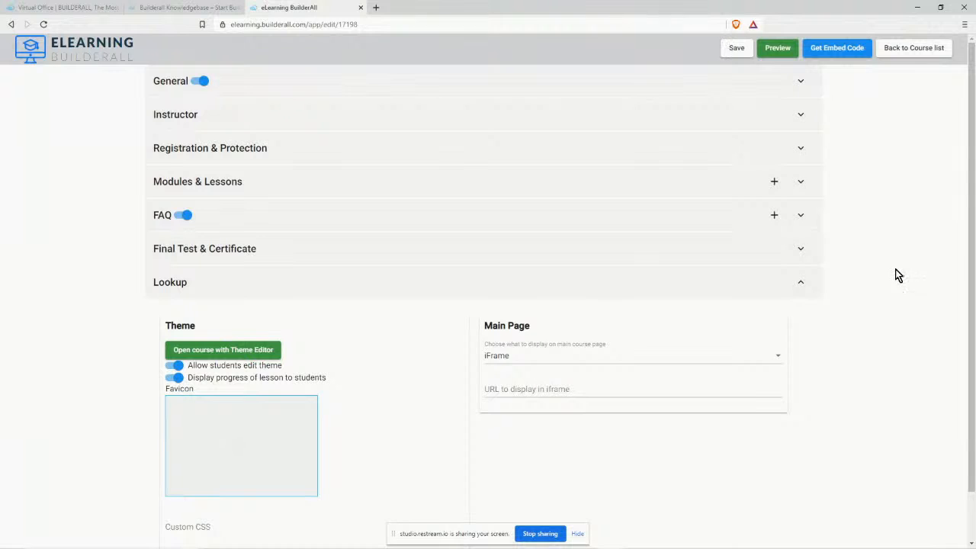
# Duplicate Chapter 1 as a module named 'Chapter 2' and expand it to show the copied lesson.
pyautogui.click(800, 181)
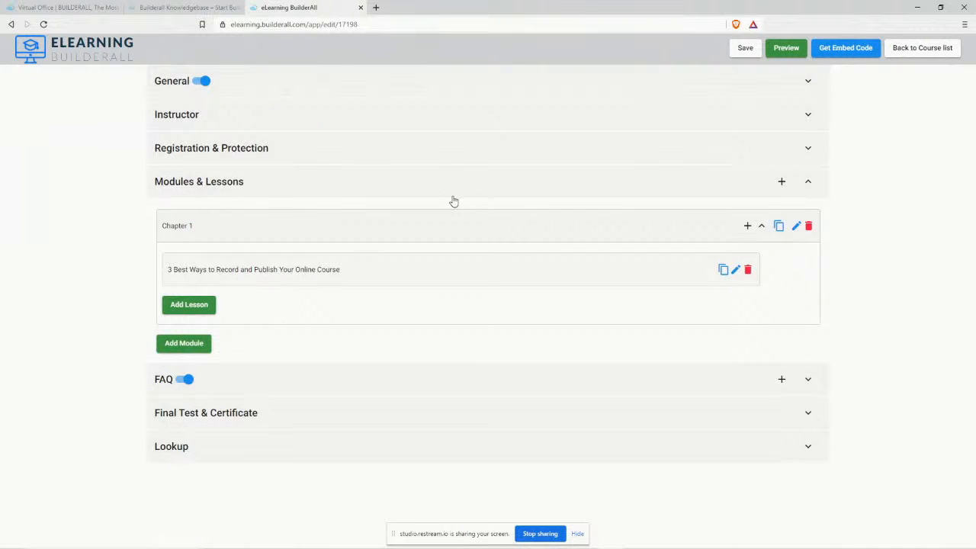
pyautogui.click(780, 226)
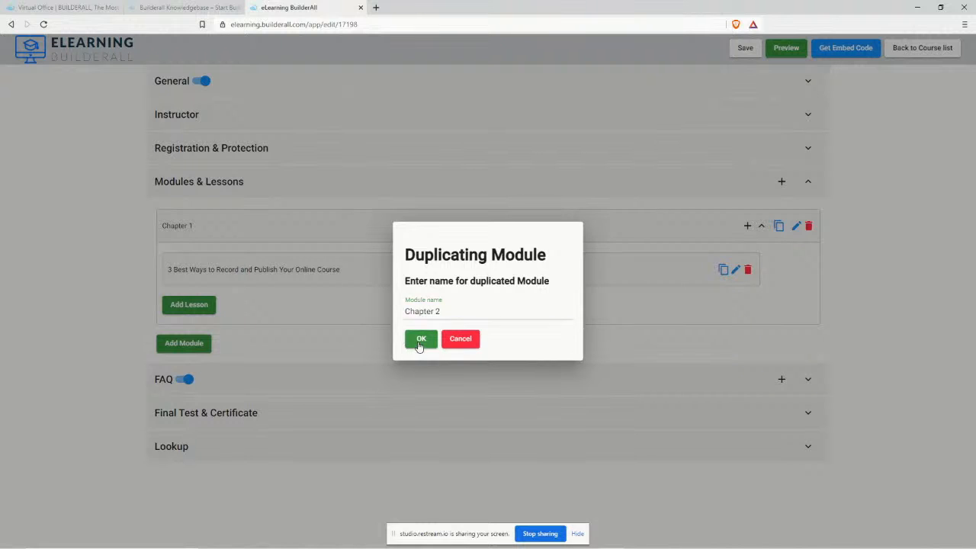
pyautogui.click(421, 339)
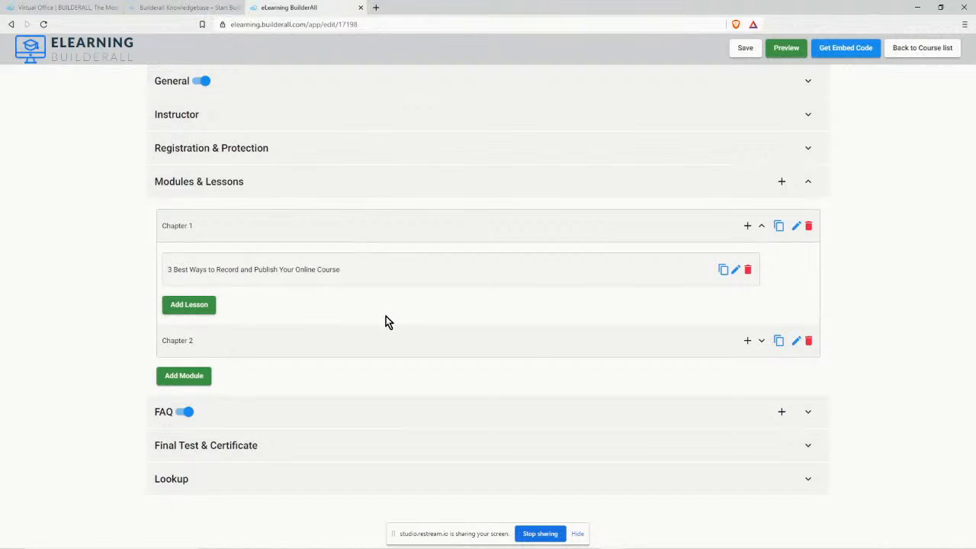
pyautogui.click(761, 341)
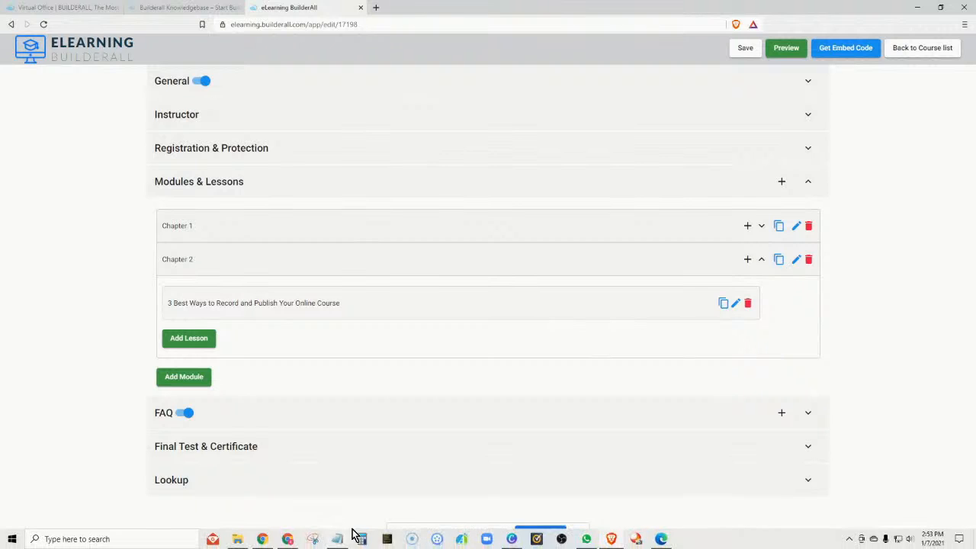
# Copy the second title '3 Things to Avoid When Launching an Online Course' from the Video Titles notes.
pyautogui.click(338, 539)
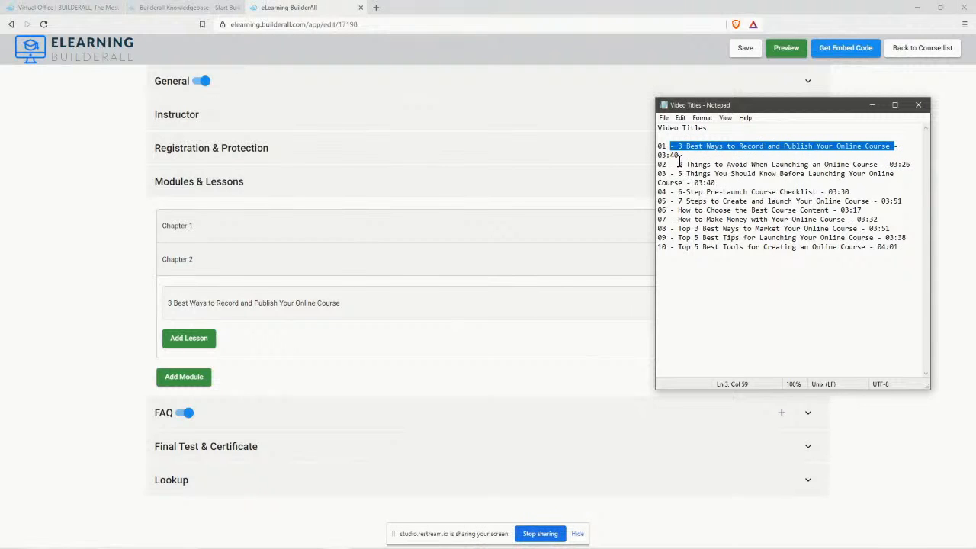
pyautogui.moveTo(678, 163); pyautogui.dragTo(876, 164)
pyautogui.rightClick(874, 164)
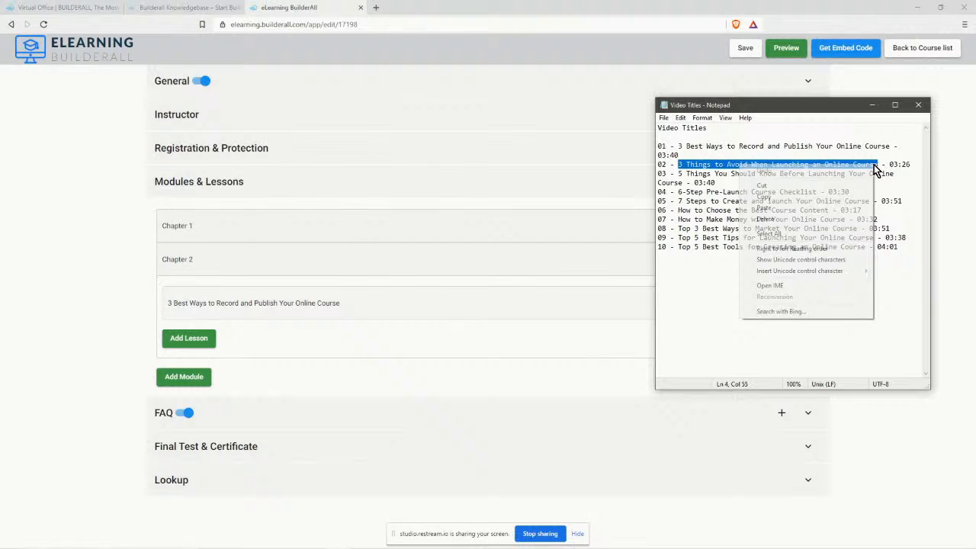
pyautogui.click(823, 198)
# Rename Chapter 2's lesson with the copied title, link it to the Lesson 2 video, and save.
pyautogui.click(401, 315)
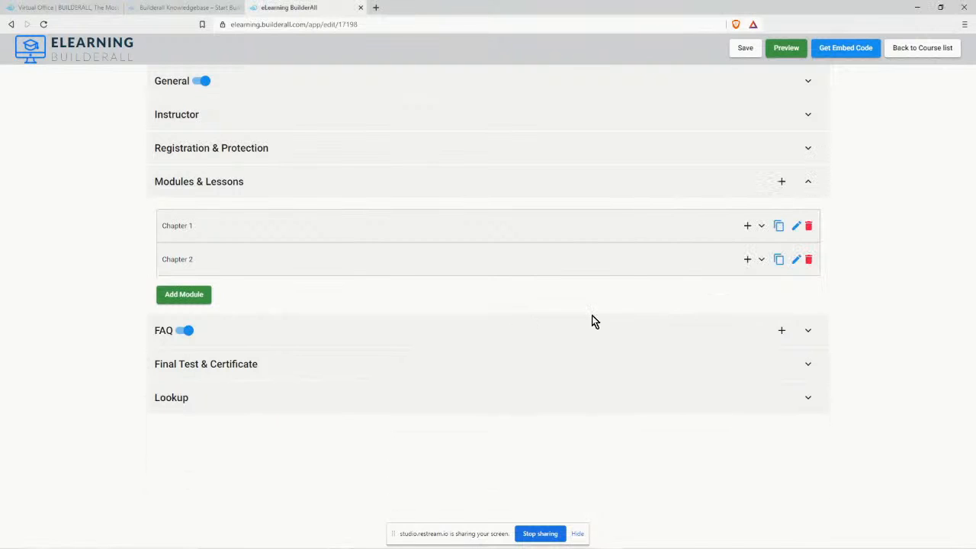
pyautogui.click(762, 260)
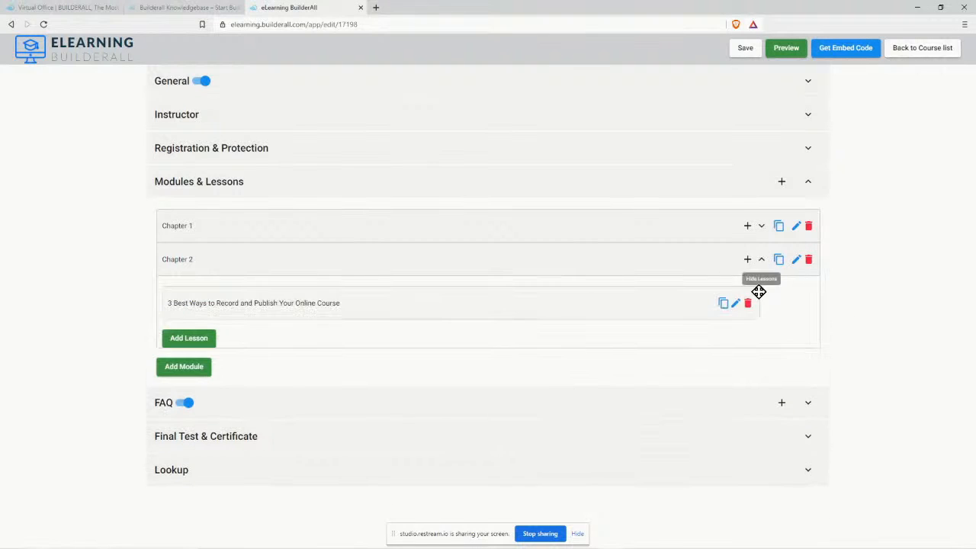
pyautogui.click(736, 302)
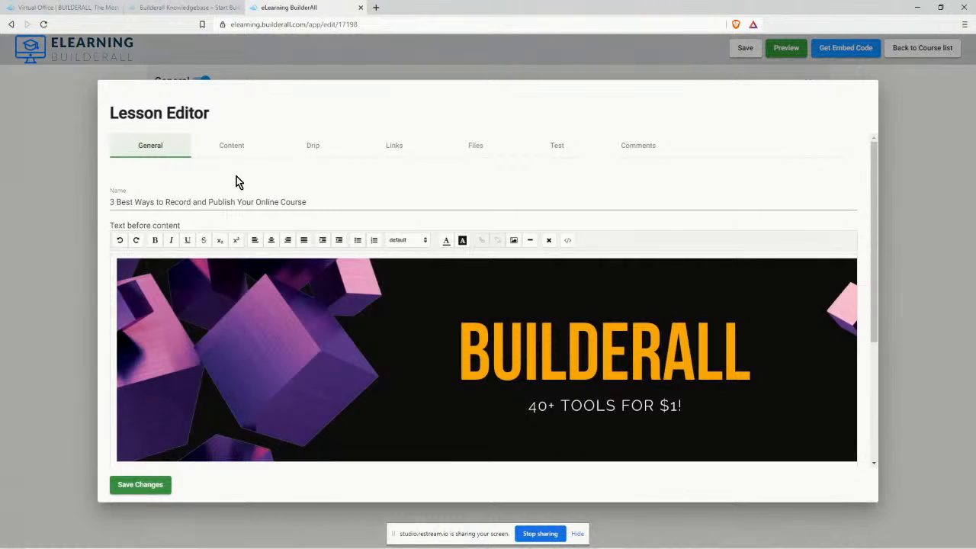
pyautogui.moveTo(312, 202); pyautogui.dragTo(111, 204)
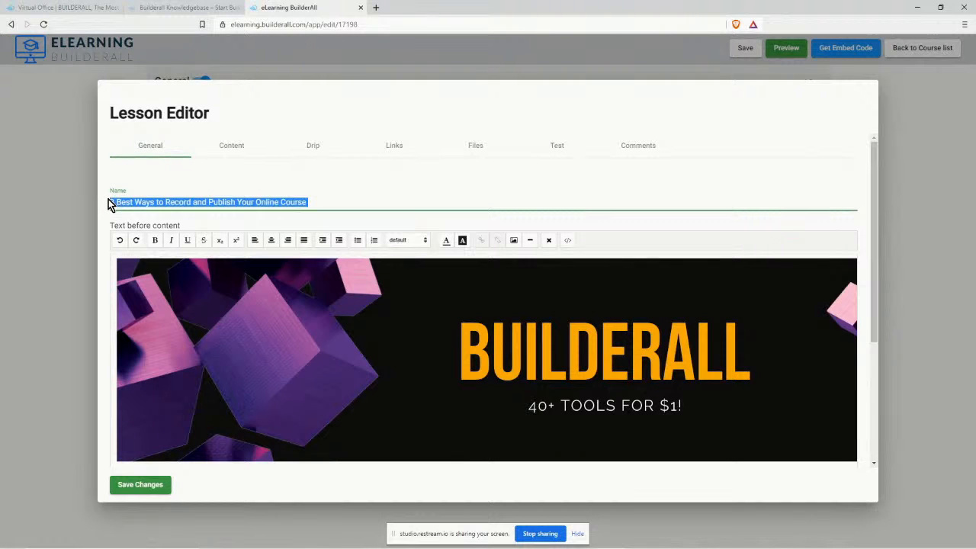
pyautogui.hotkey('ctrl', 'v')
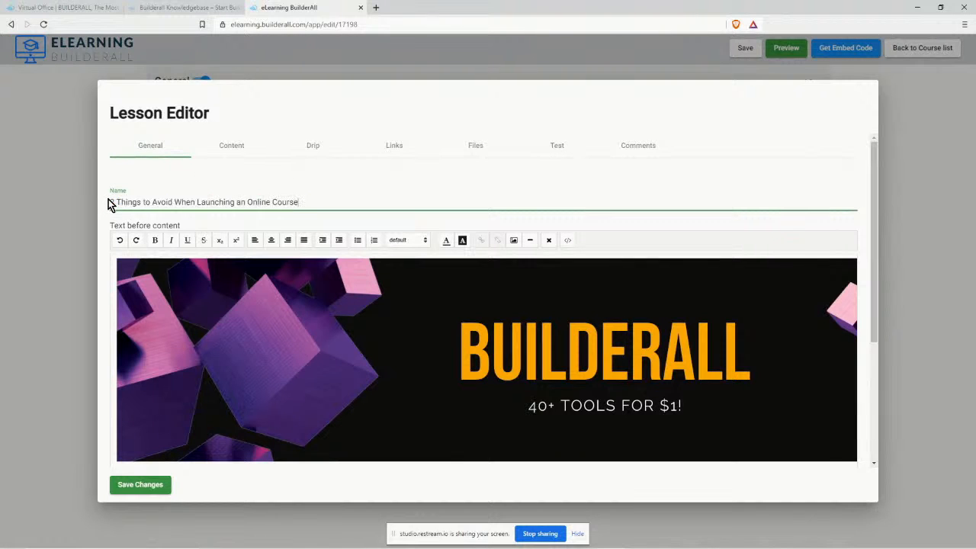
pyautogui.click(240, 145)
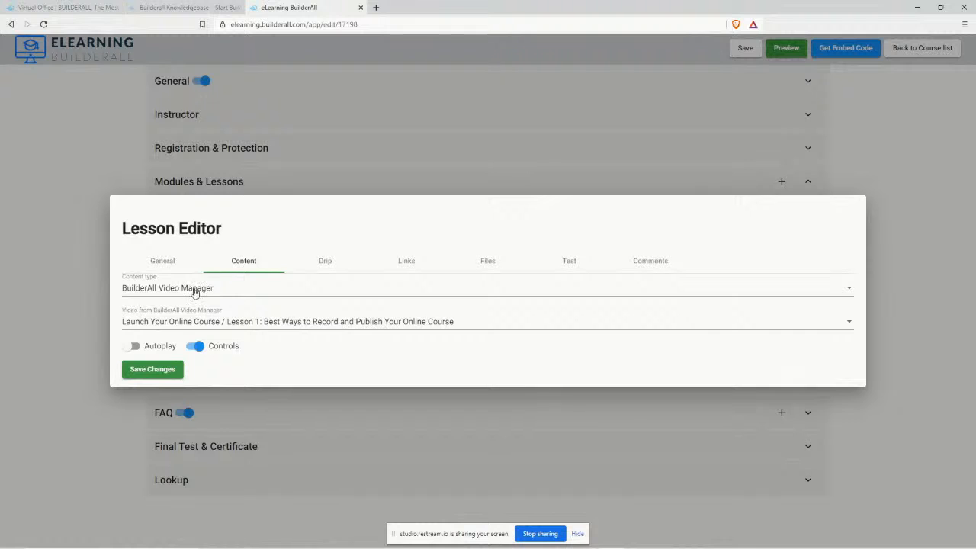
pyautogui.click(234, 327)
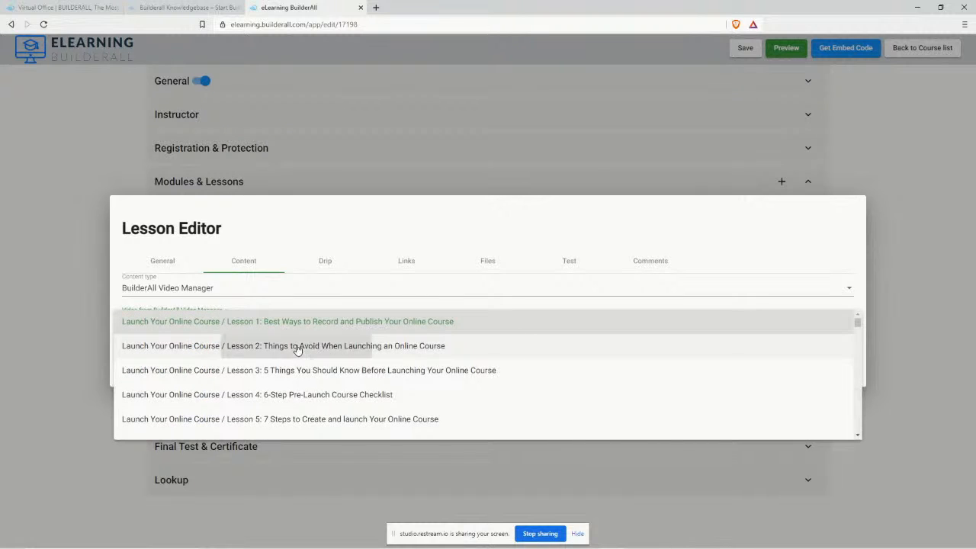
pyautogui.click(298, 284)
pyautogui.click(156, 370)
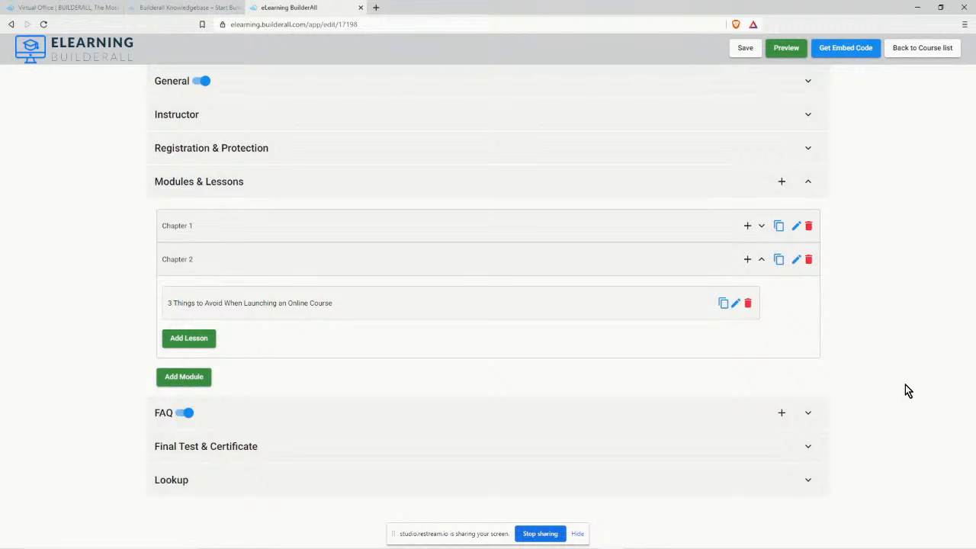
# Preview the course and check Chapter 1's lesson video.
pyautogui.click(790, 48)
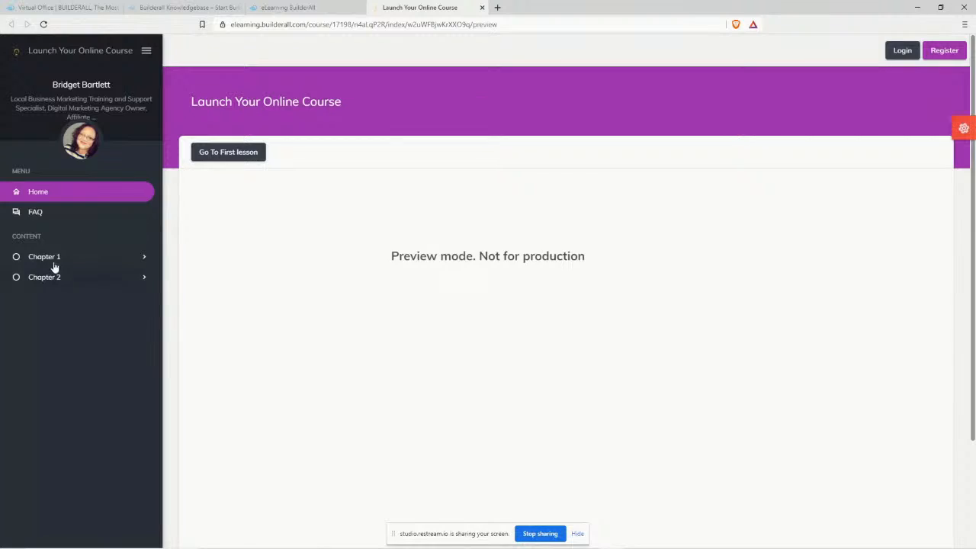
pyautogui.click(53, 258)
pyautogui.click(103, 279)
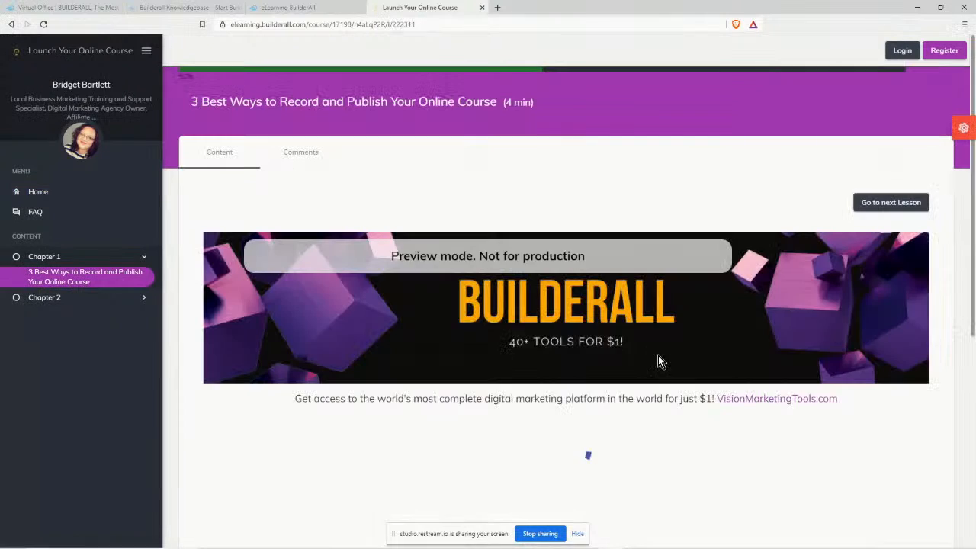
pyautogui.scroll(-7, 884, 359)
pyautogui.scroll(7, 896, 399)
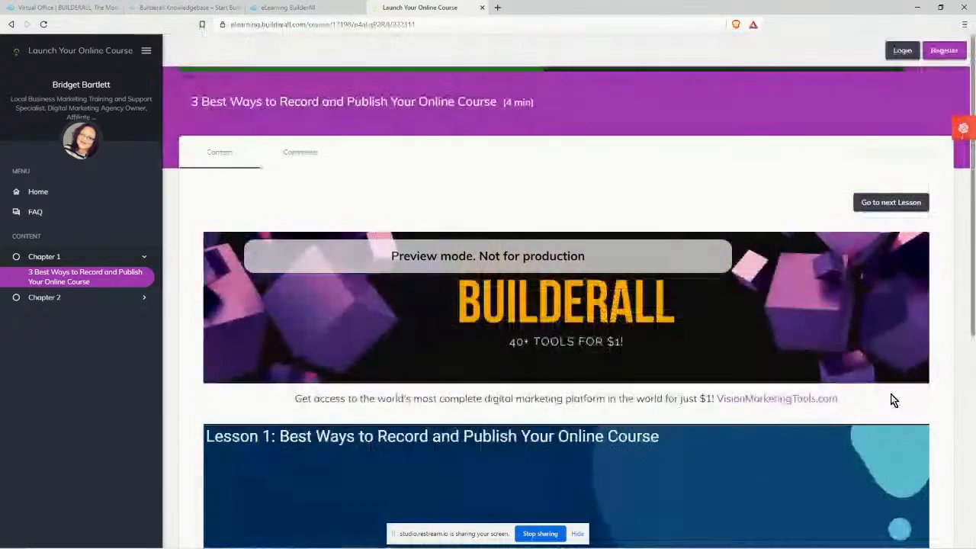
pyautogui.scroll(-5, 890, 396)
pyautogui.scroll(5, 875, 389)
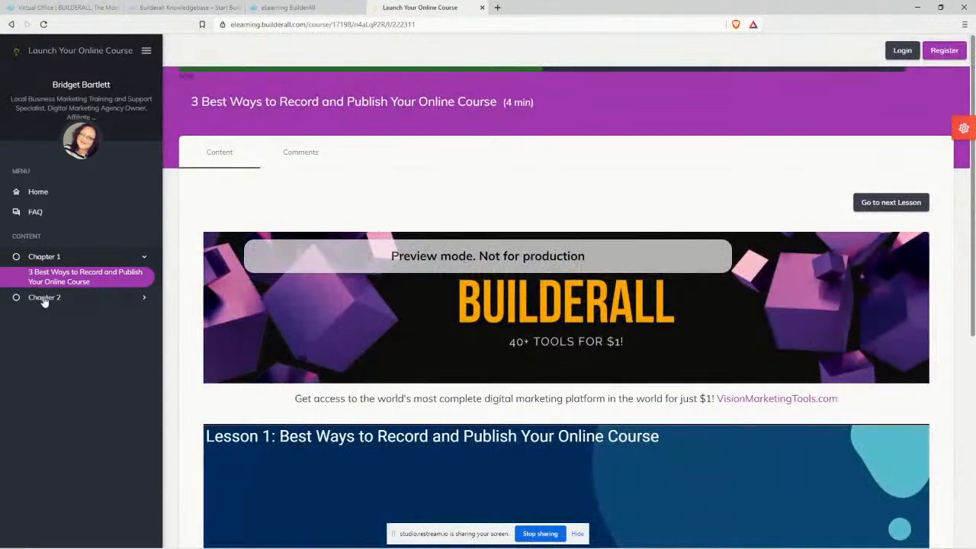
# Confirm Chapter 2's lesson shows the 3:26 Lesson 2 video, then close the preview.
pyautogui.click(44, 299)
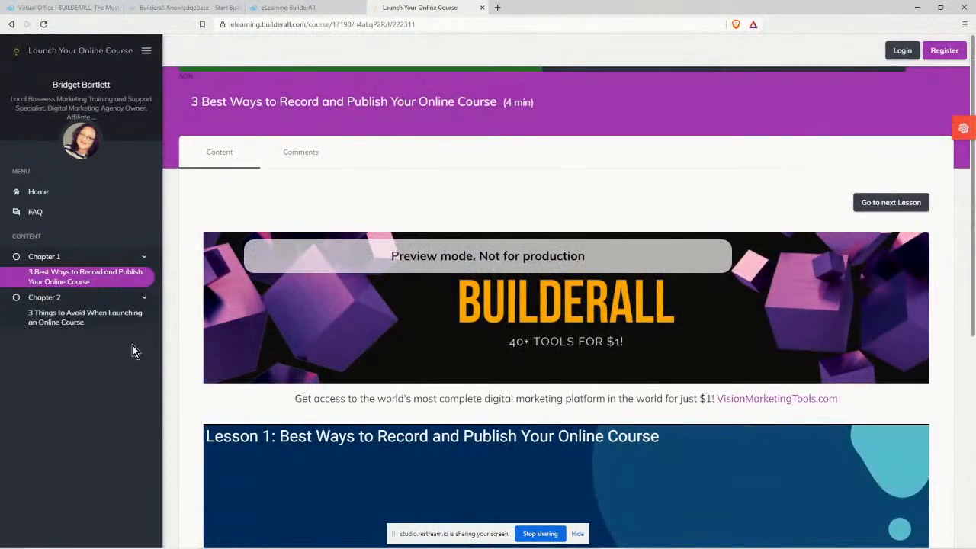
pyautogui.click(63, 320)
pyautogui.scroll(-5, 896, 324)
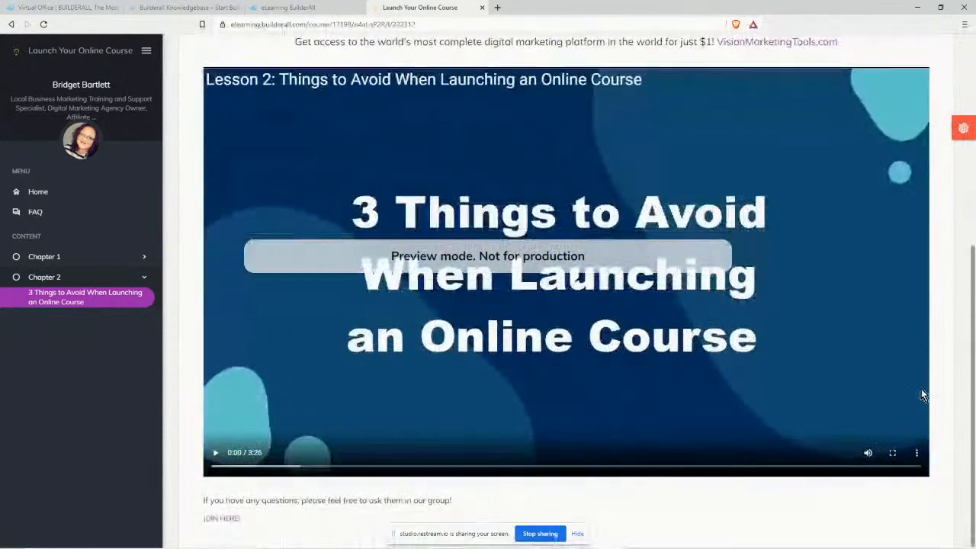
pyautogui.scroll(5, 922, 388)
pyautogui.scroll(-4, 915, 384)
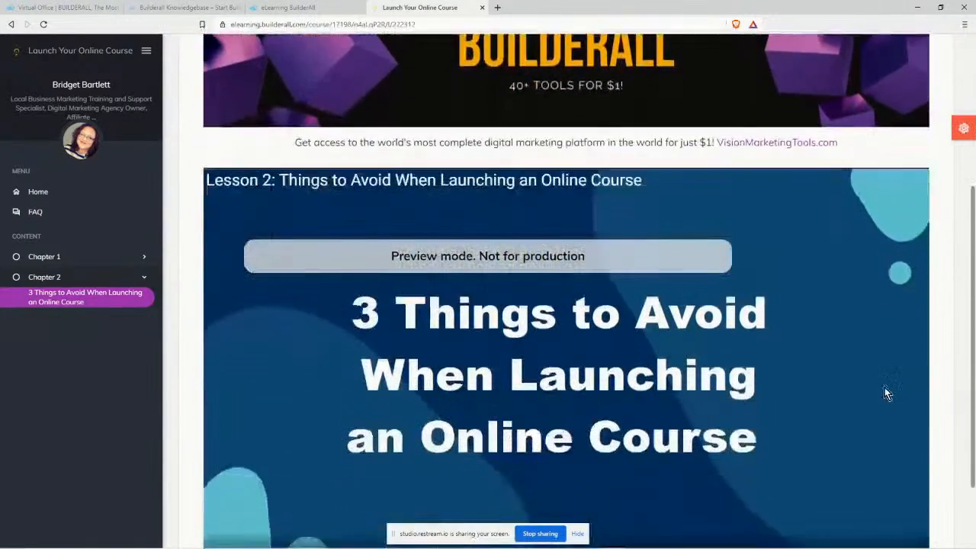
pyautogui.scroll(-2, 885, 394)
pyautogui.scroll(5, 860, 397)
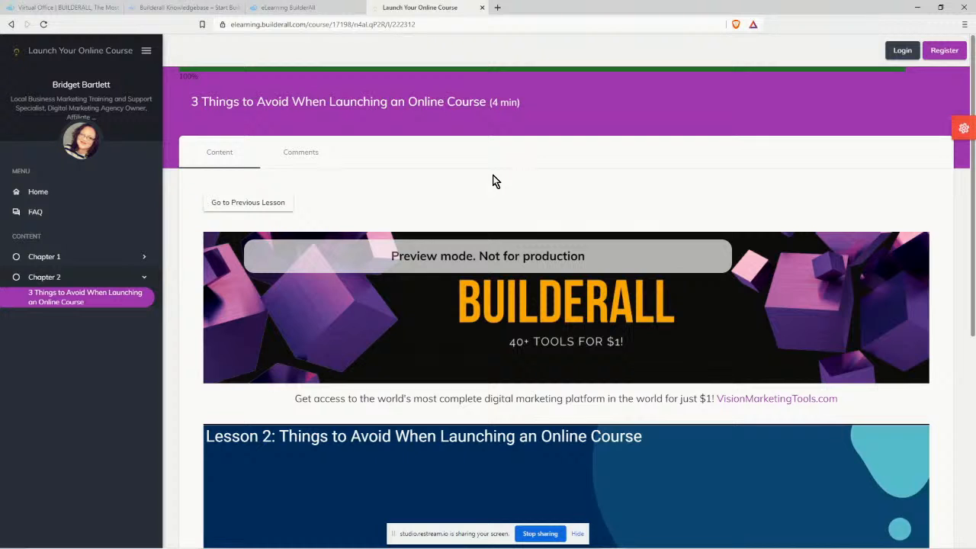
pyautogui.click(482, 7)
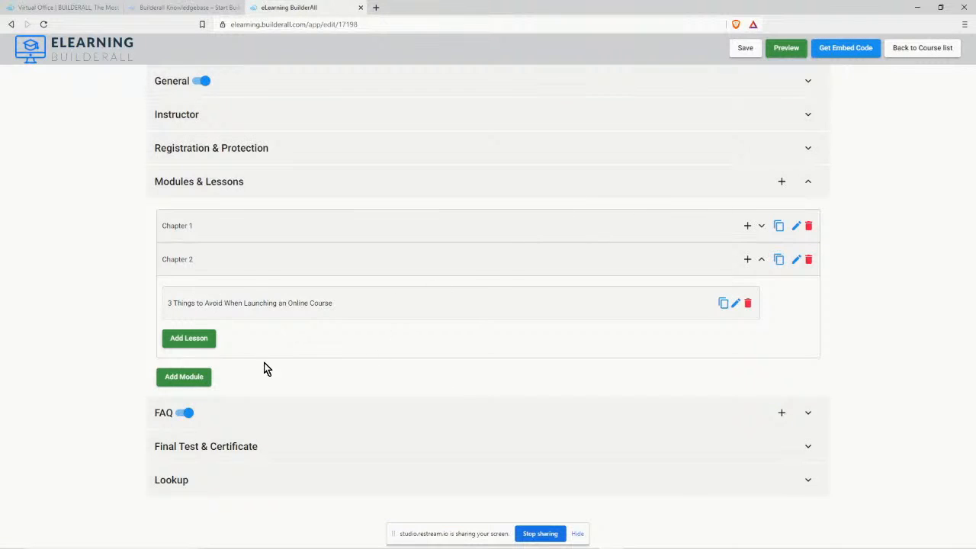
# Start duplicating Chapter 2 and copy the third lesson title from the Video Titles notes.
pyautogui.click(778, 260)
pyautogui.click(435, 305)
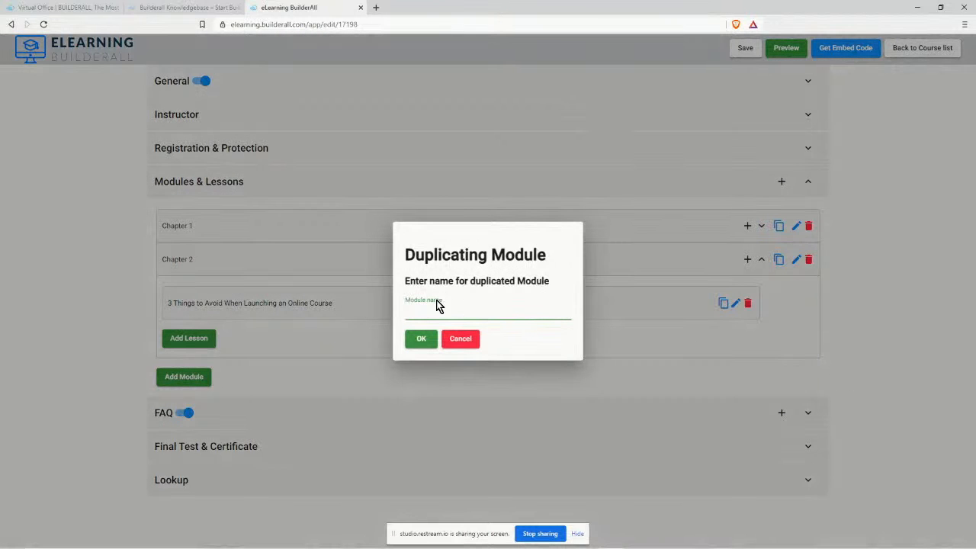
pyautogui.click(313, 541)
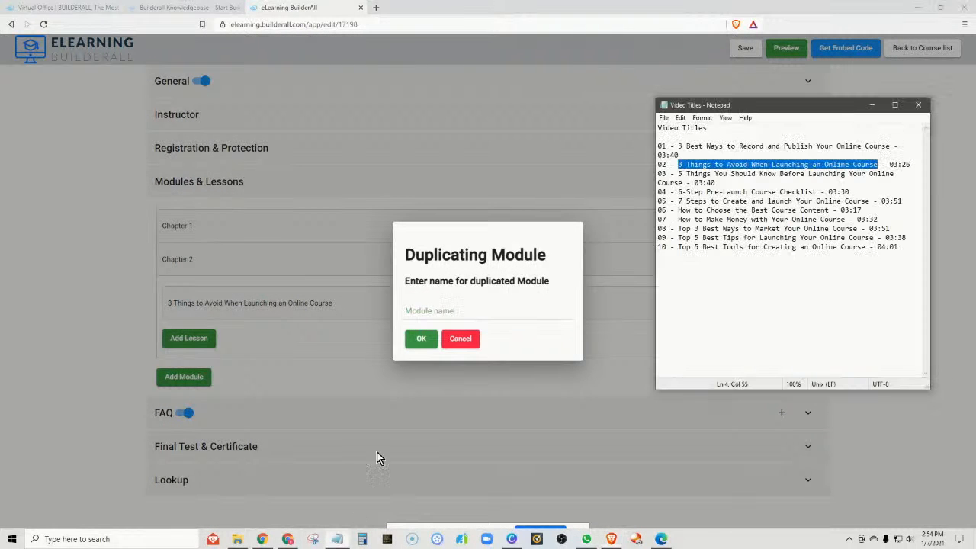
pyautogui.moveTo(678, 176)
pyautogui.mouseDown()
pyautogui.moveTo(732, 174)
pyautogui.moveTo(679, 183)
pyautogui.mouseUp()
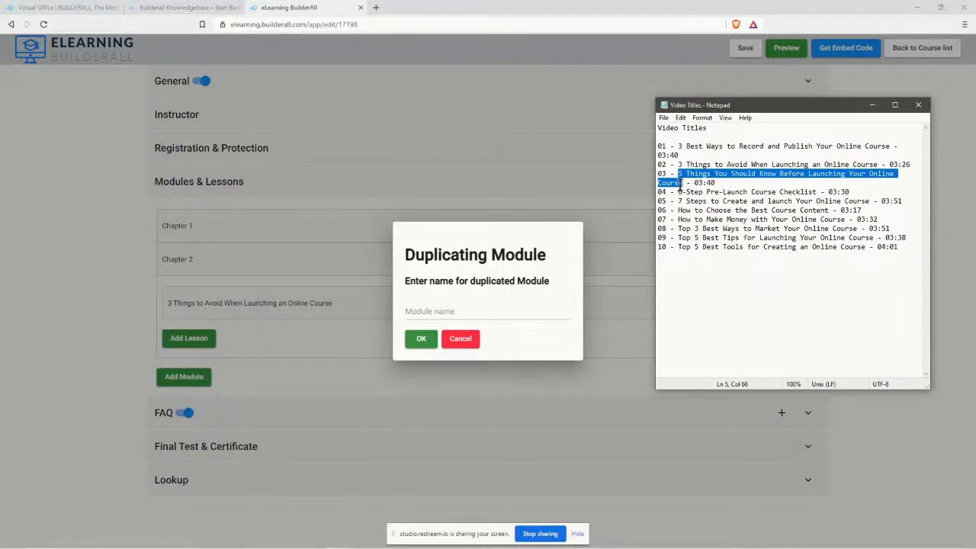
pyautogui.rightClick(677, 183)
pyautogui.click(642, 219)
pyautogui.click(434, 313)
pyautogui.hotkey('ctrl', 'v')
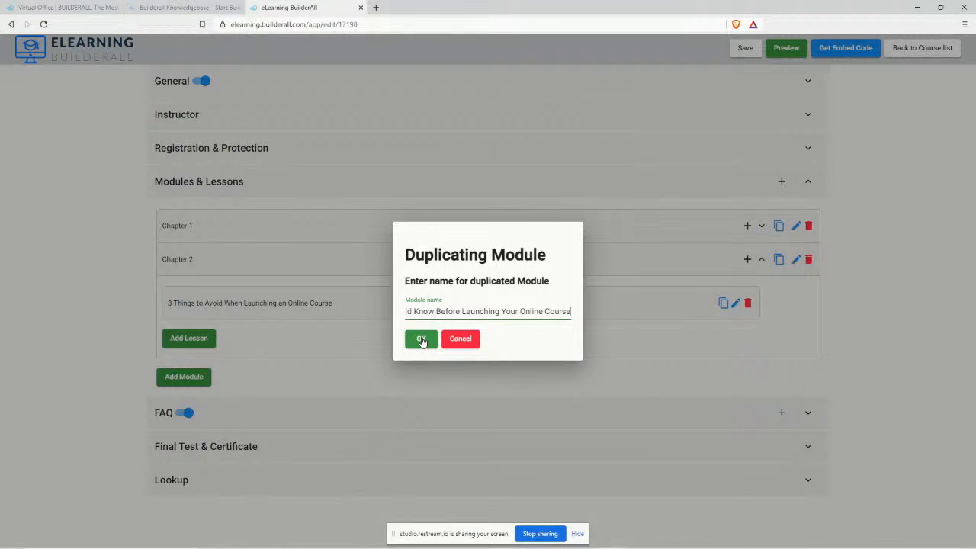
# Name the duplicated module 'Chapter 3', confirm it, and expand it to show its lesson.
pyautogui.moveTo(572, 310); pyautogui.dragTo(380, 308)
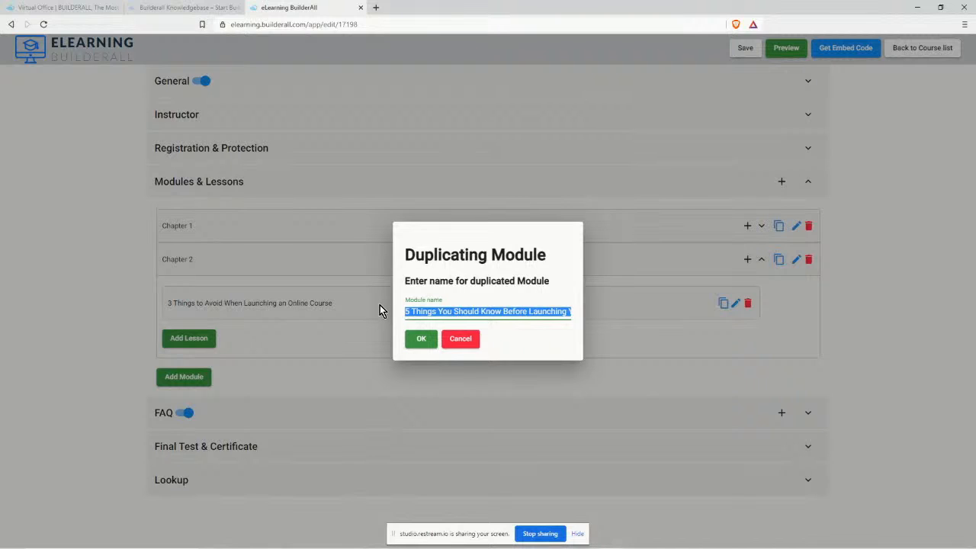
pyautogui.write('Cha')
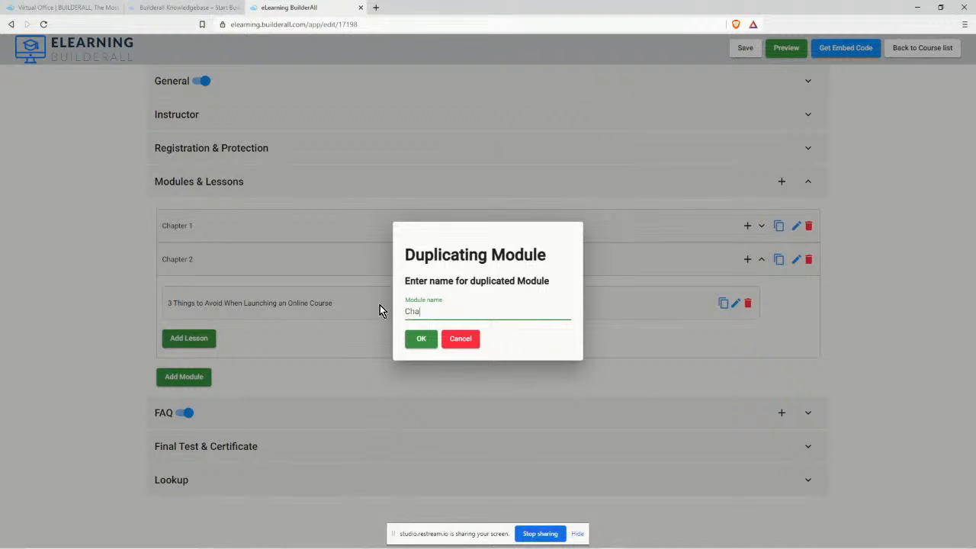
pyautogui.write('pter 3')
pyautogui.click(419, 337)
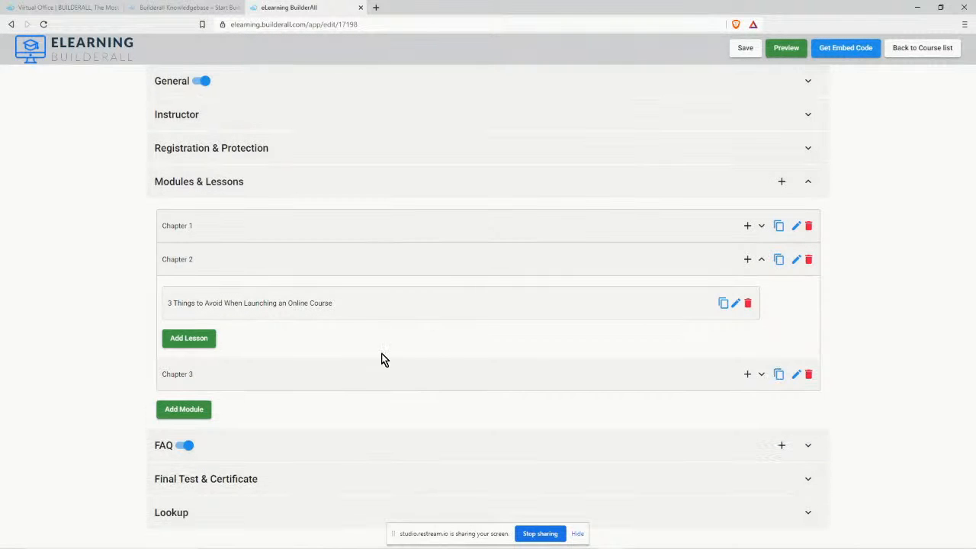
pyautogui.click(762, 376)
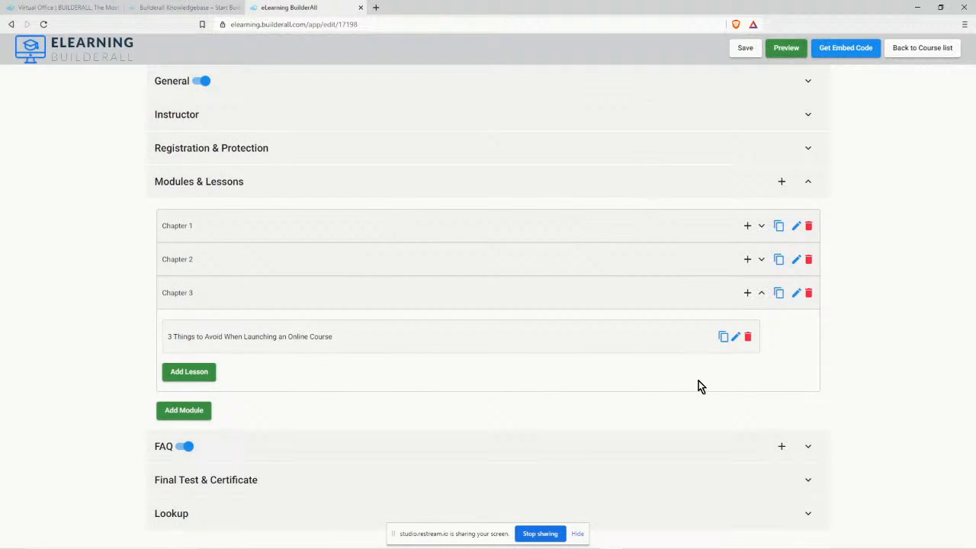
# Retitle Chapter 3's lesson '5 Things You Should Know Before Launching Your Online Course' and clear its duration of 4.
pyautogui.click(737, 338)
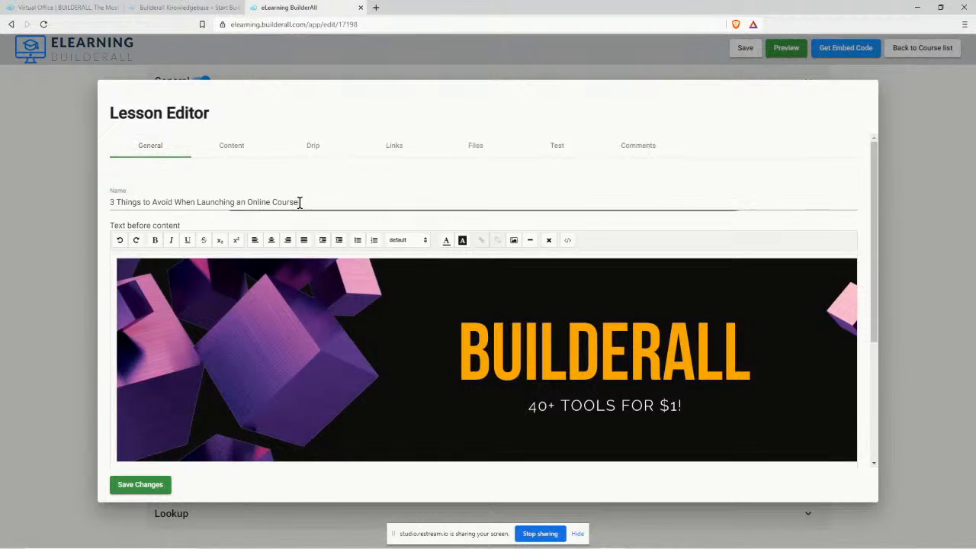
pyautogui.moveTo(298, 202); pyautogui.dragTo(99, 203)
pyautogui.hotkey('ctrl', 'v')
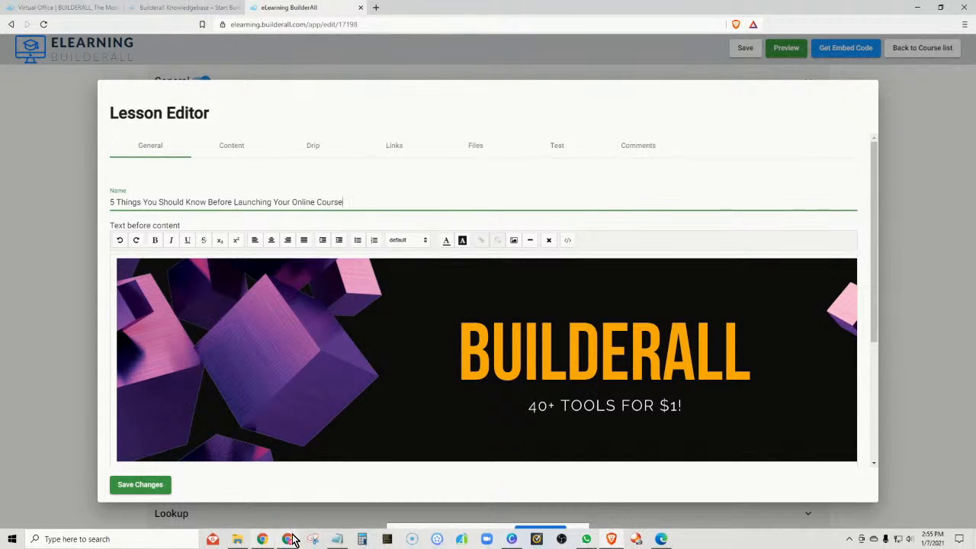
pyautogui.click(337, 540)
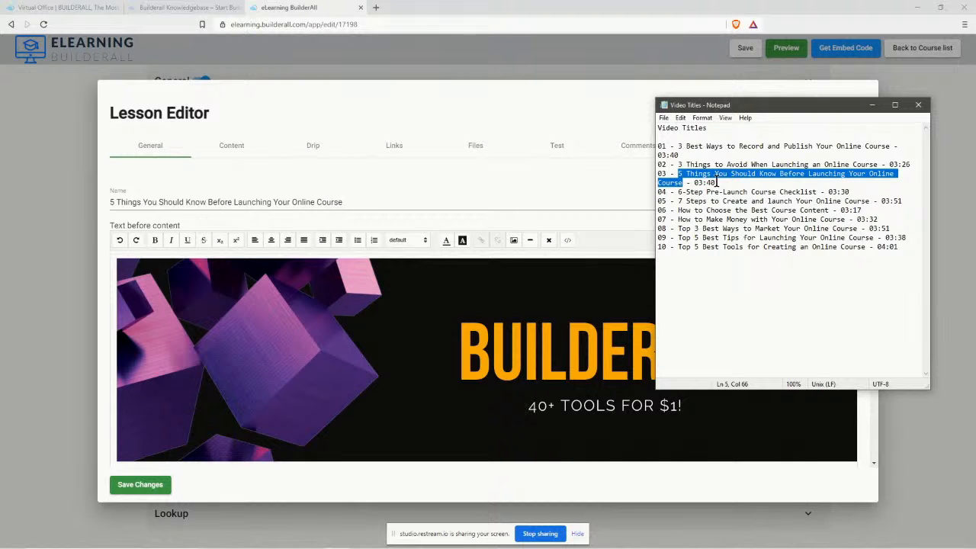
pyautogui.scroll(-5, 554, 269)
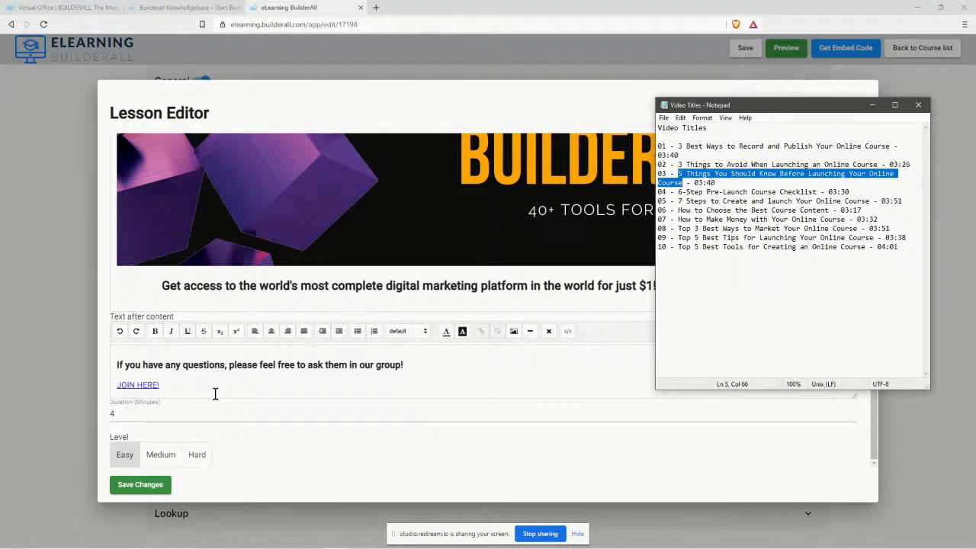
pyautogui.click(113, 413)
pyautogui.press('BackSpace')
pyautogui.scroll(5, 424, 455)
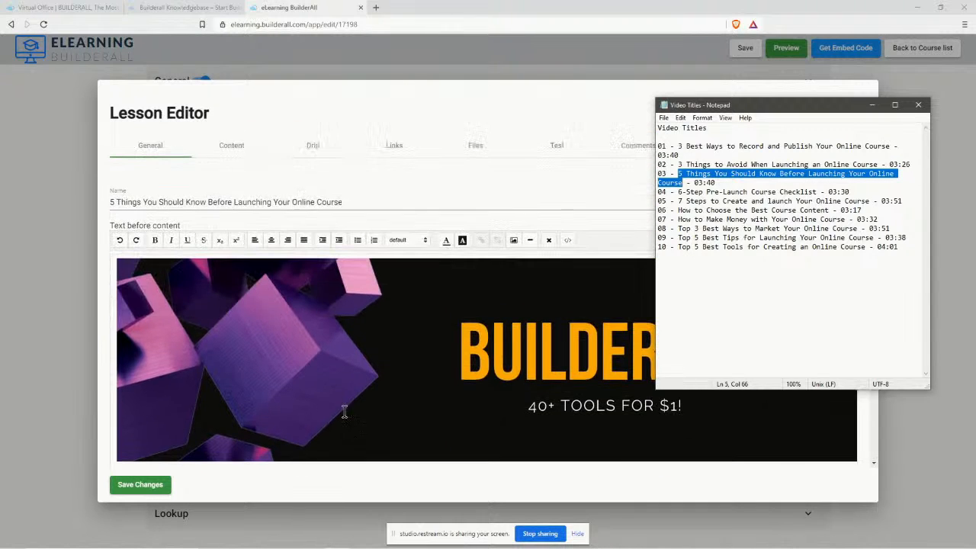
# Link the lesson to the Lesson 3 video and save the changes.
pyautogui.click(233, 149)
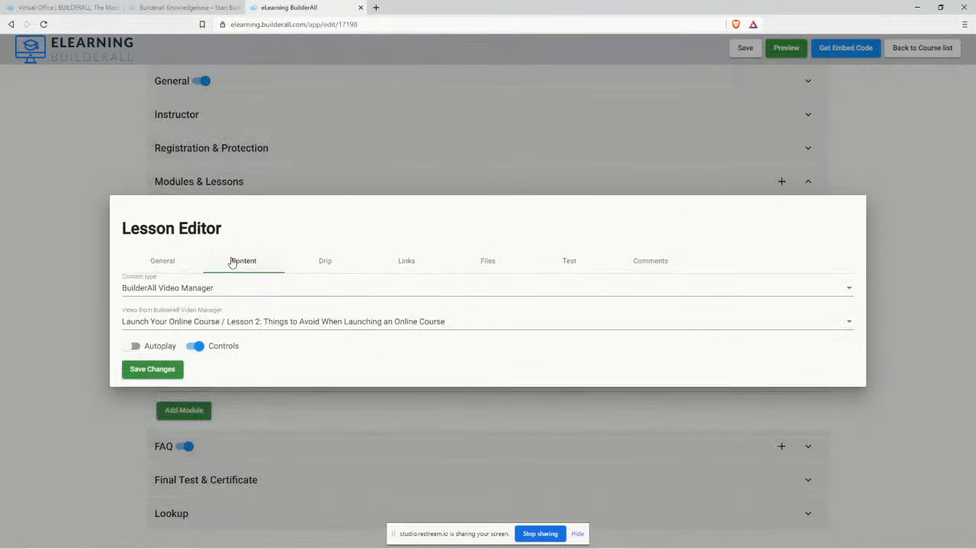
pyautogui.click(234, 323)
pyautogui.click(389, 346)
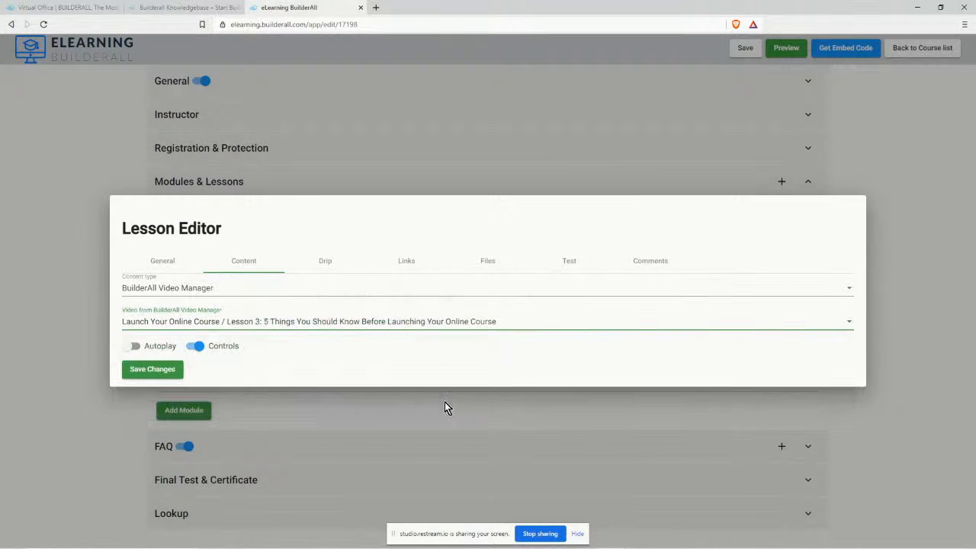
pyautogui.click(155, 373)
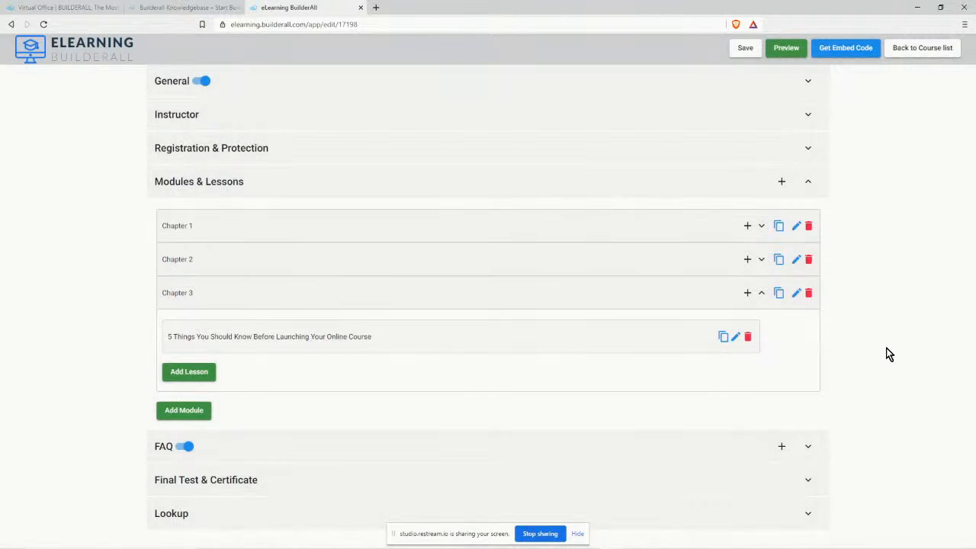
# Copy the '6-Step Pre-Launch Course Checklist' title and duplicate Chapter 3 as 'Chapter 4'.
pyautogui.click(779, 293)
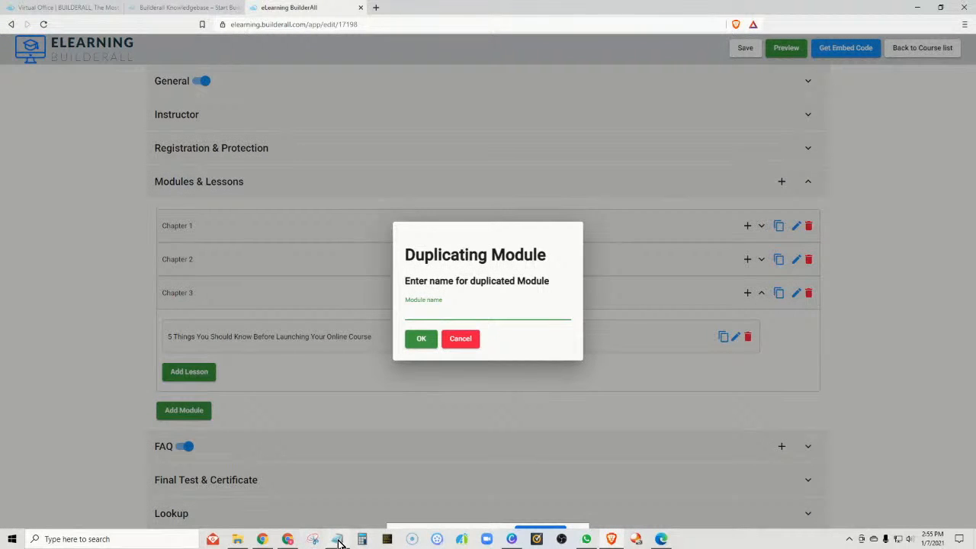
pyautogui.click(337, 539)
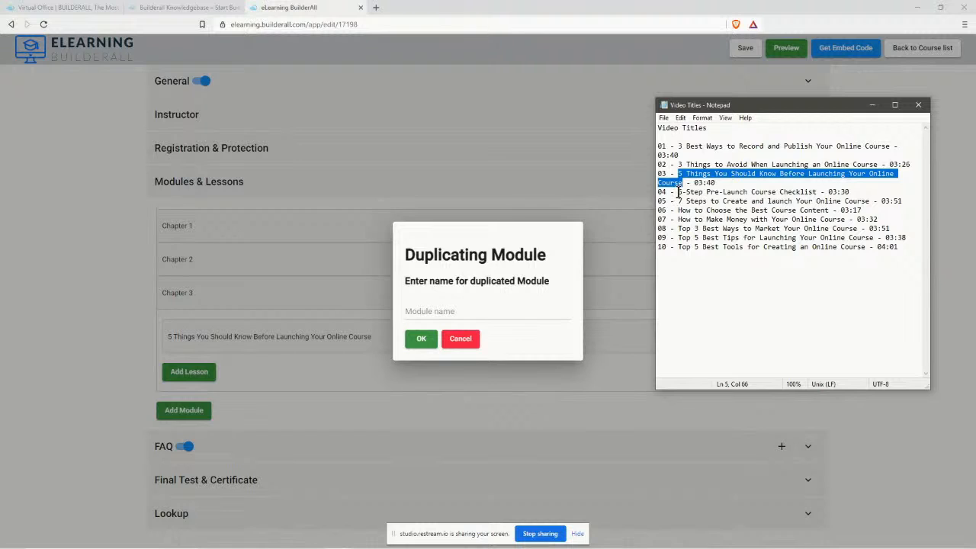
pyautogui.moveTo(678, 192); pyautogui.dragTo(815, 192)
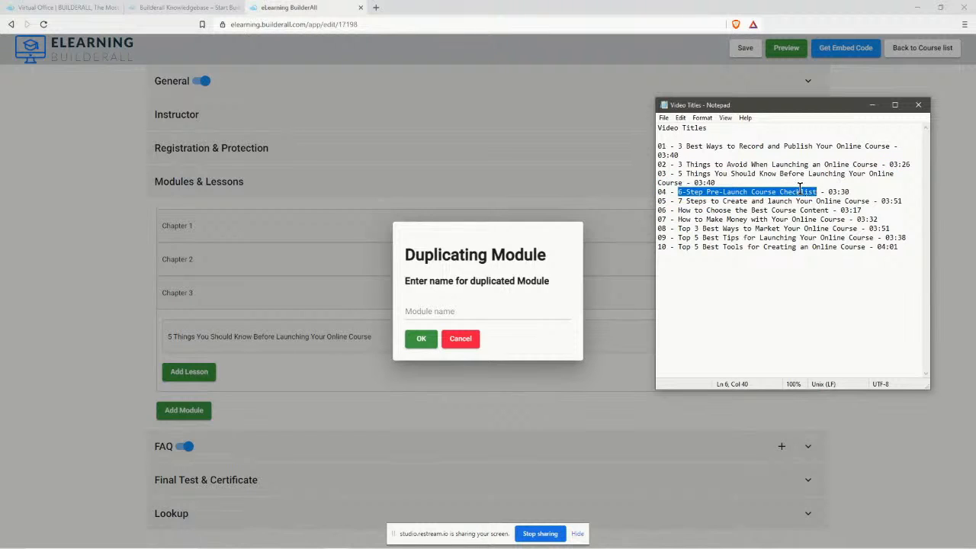
pyautogui.rightClick(799, 190)
pyautogui.click(777, 221)
pyautogui.click(434, 310)
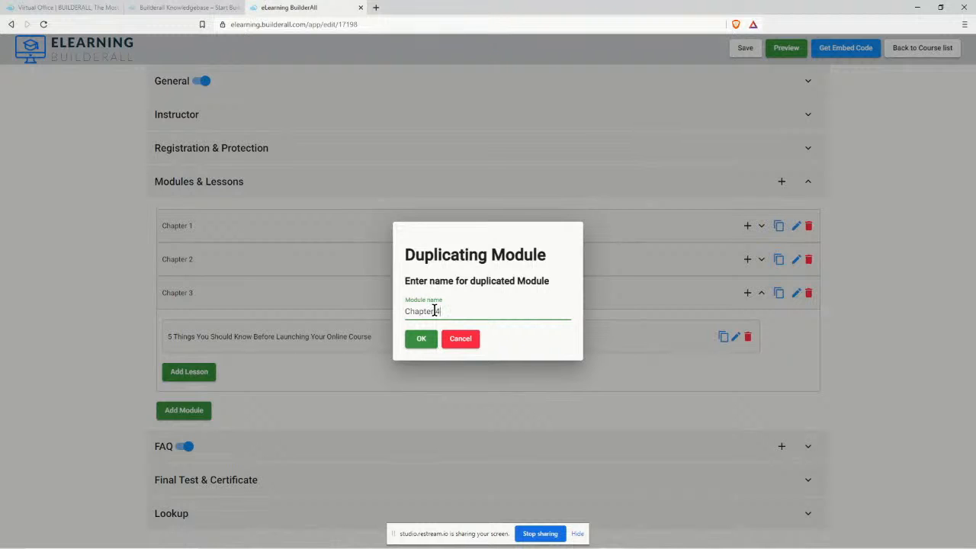
pyautogui.write('Chapter 4')
pyautogui.click(424, 339)
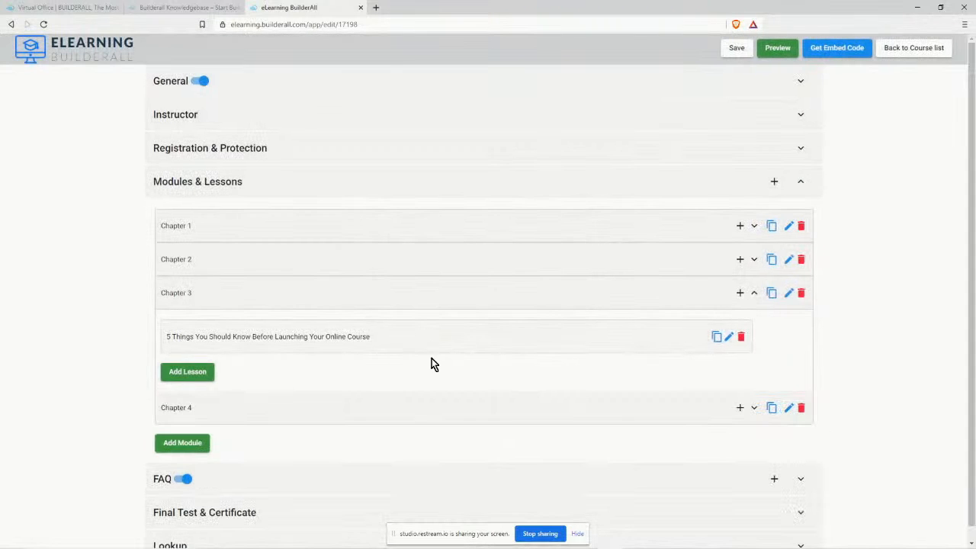
pyautogui.click(754, 408)
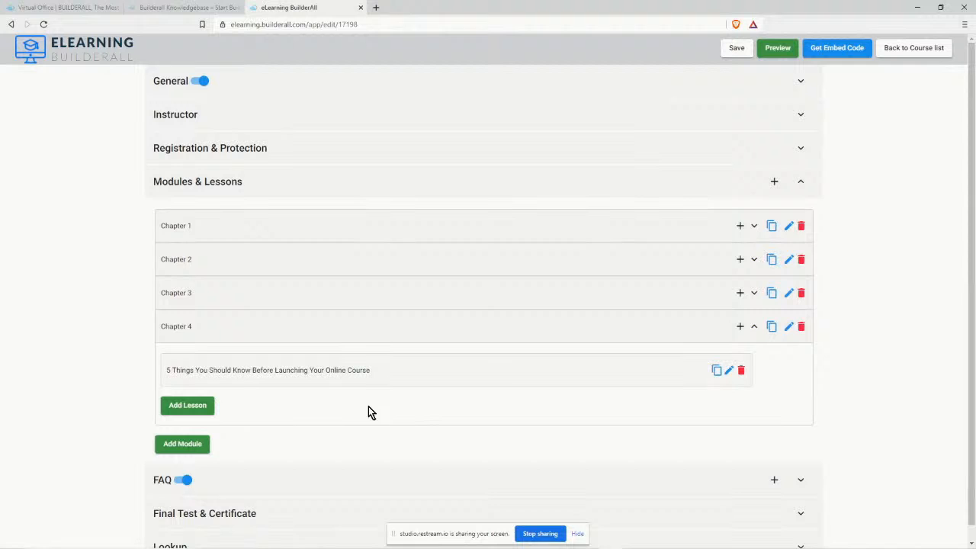
# Rename Chapter 4's lesson '6-Step Pre-Launch Course Checklist', link the Lesson 4 video, and save.
pyautogui.click(729, 371)
pyautogui.moveTo(340, 201)
pyautogui.mouseDown()
pyautogui.moveTo(174, 218)
pyautogui.moveTo(84, 202)
pyautogui.mouseUp()
pyautogui.hotkey('ctrl', 'v')
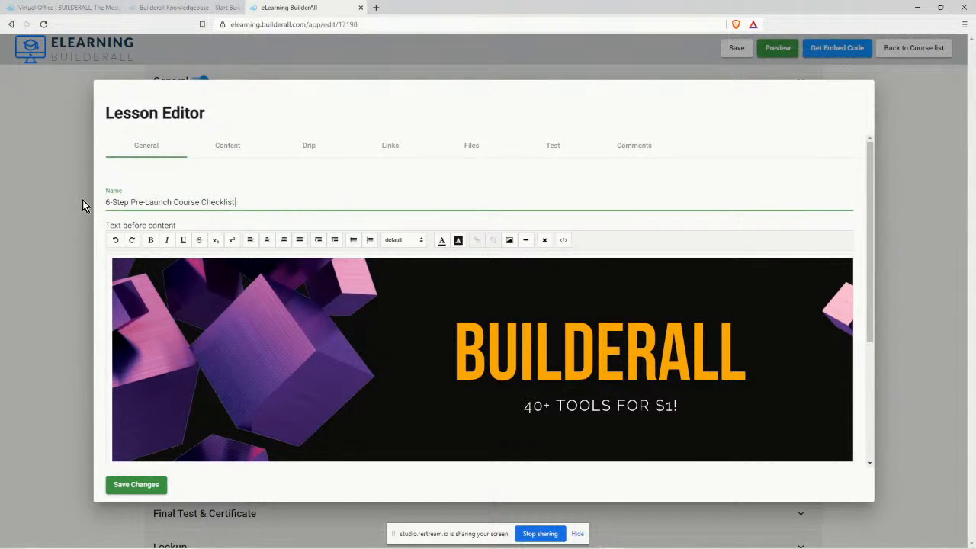
pyautogui.click(227, 145)
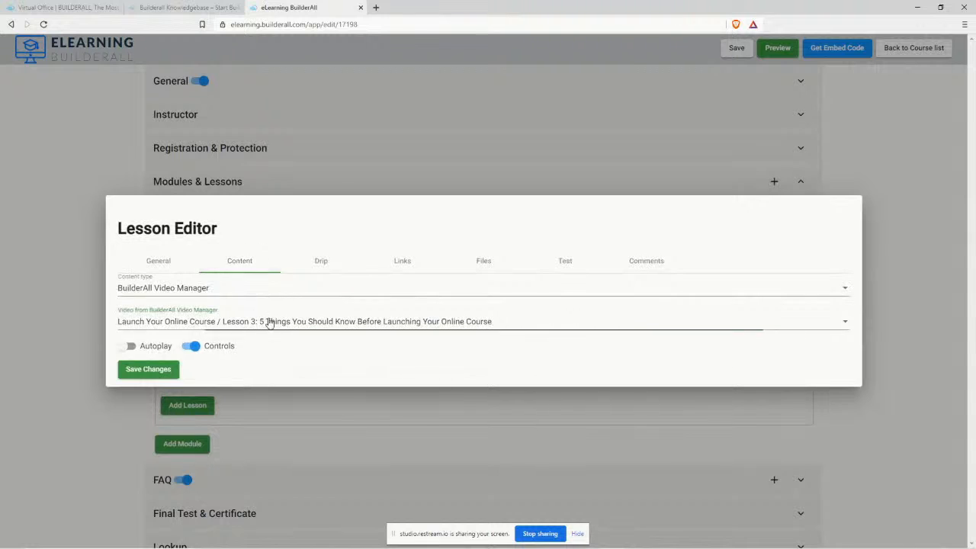
pyautogui.click(268, 321)
pyautogui.click(280, 349)
pyautogui.click(150, 369)
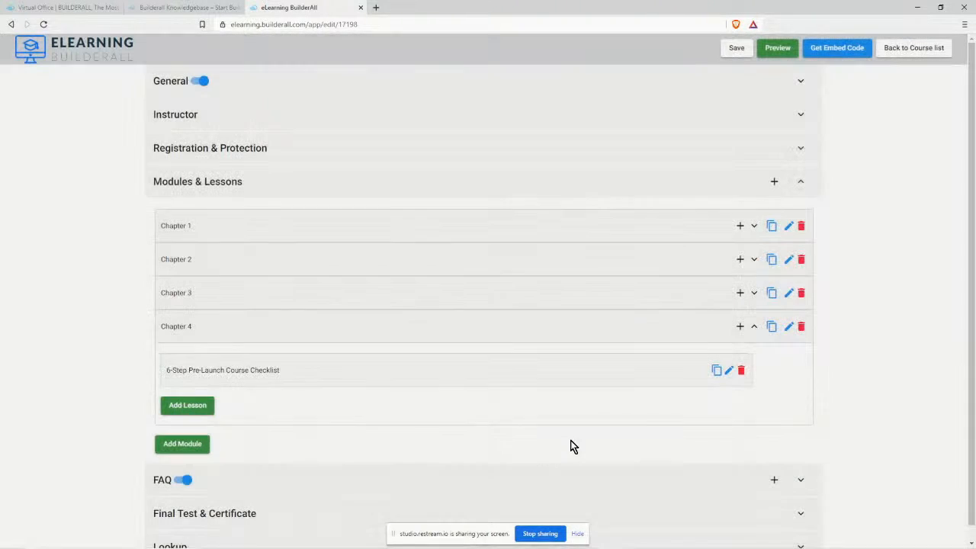
# Duplicate Chapter 4 as Chapter 5, copying the '7 Steps to Create and launch Your Online Course' title from the notes.
pyautogui.click(770, 328)
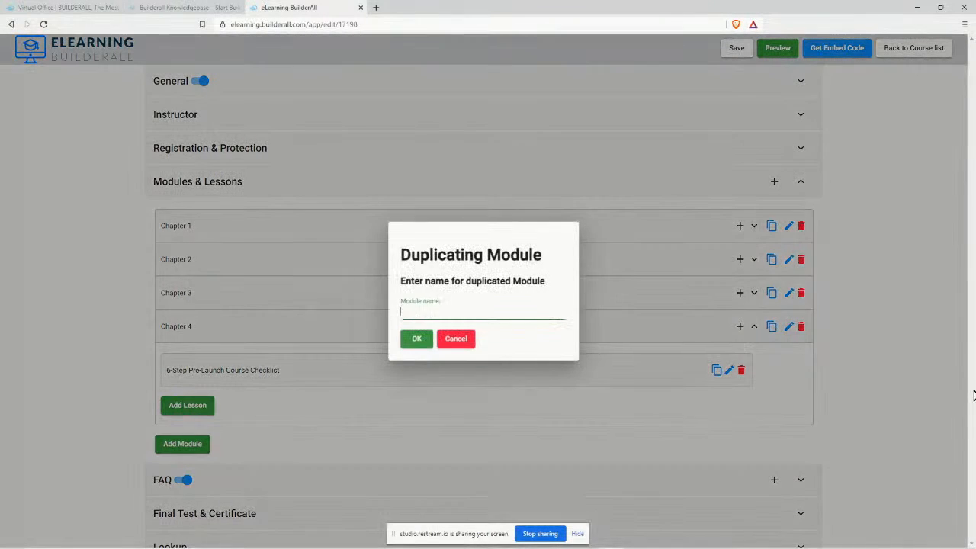
pyautogui.click(337, 540)
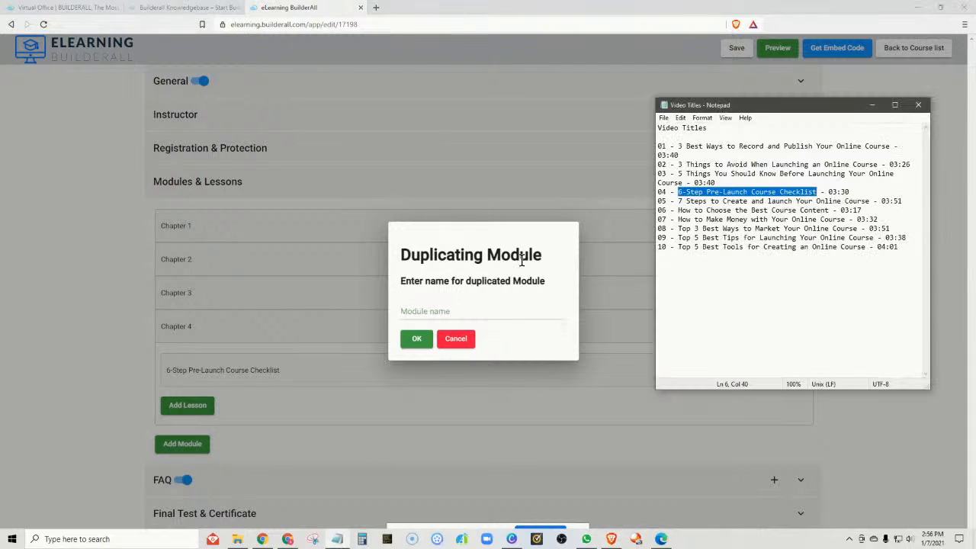
pyautogui.moveTo(681, 202); pyautogui.dragTo(866, 200)
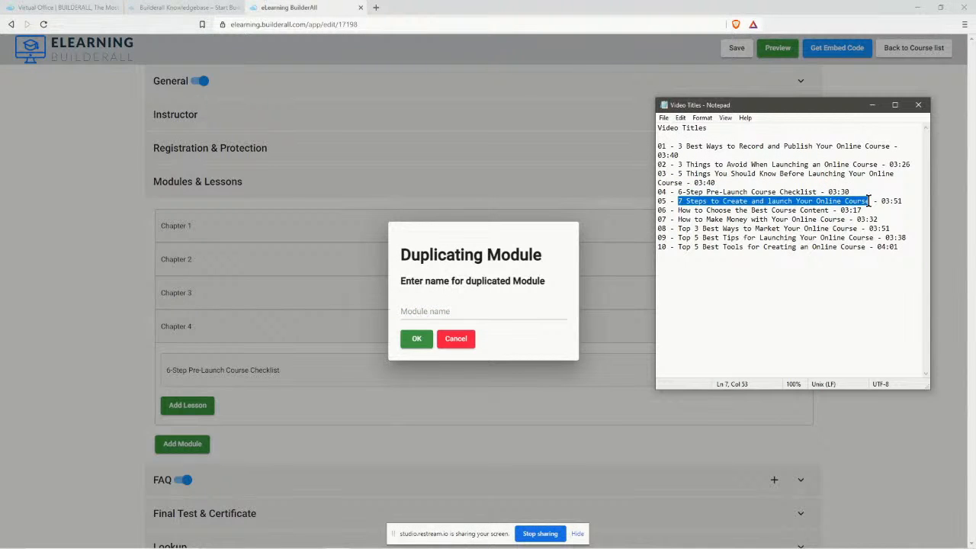
pyautogui.rightClick(862, 202)
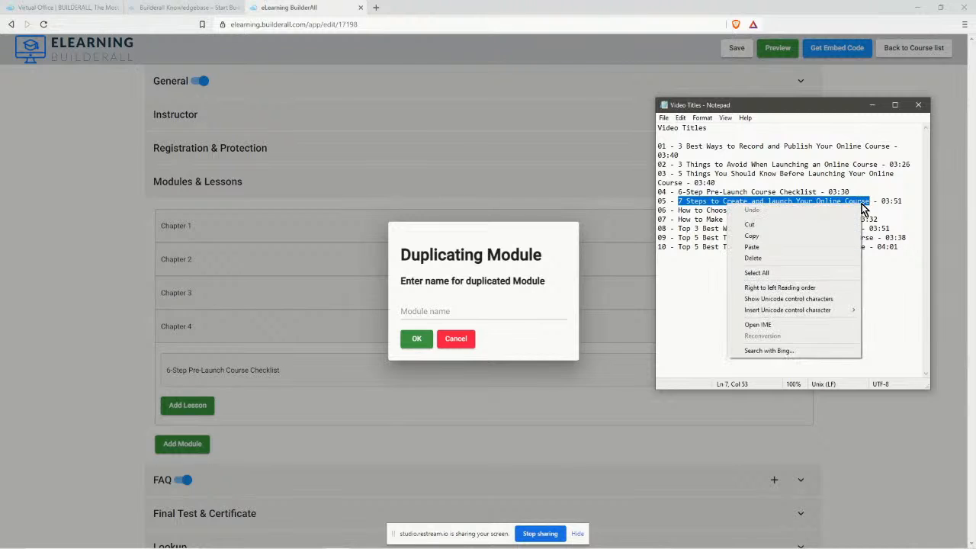
pyautogui.click(820, 230)
pyautogui.click(432, 313)
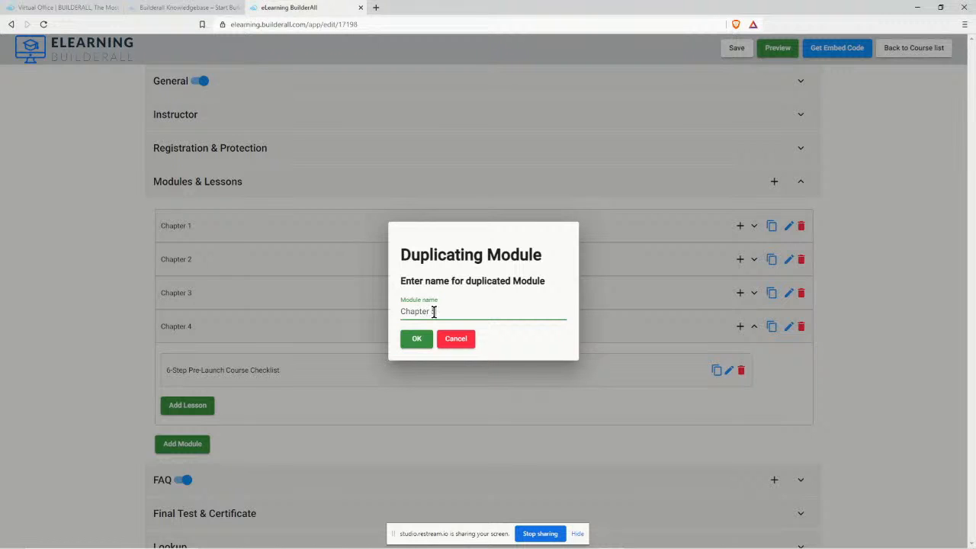
pyautogui.write('5')
pyautogui.click(415, 340)
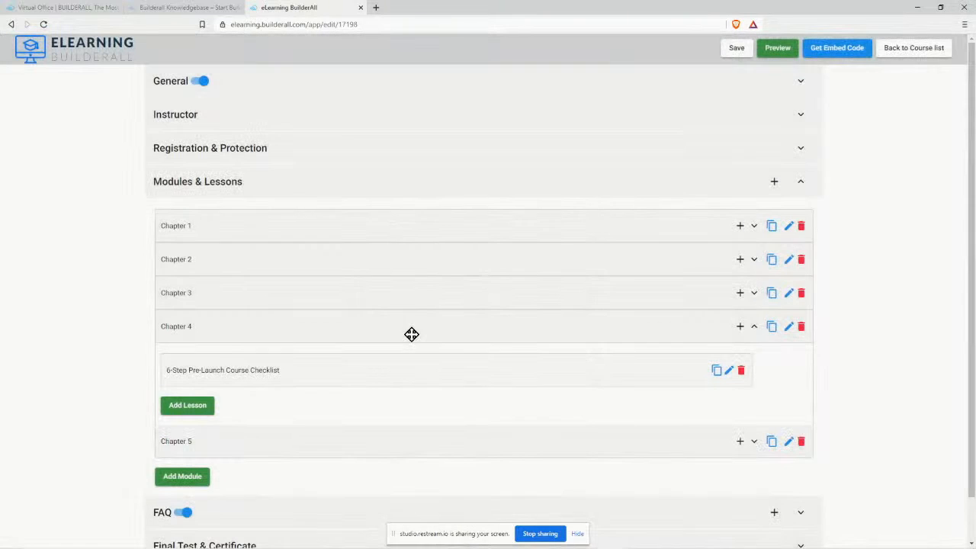
# Rename Chapter 5's lesson to '7 Steps to Create and launch Your Online Course' and link the Lesson 5 video.
pyautogui.click(754, 441)
pyautogui.scroll(-1, 793, 418)
pyautogui.click(729, 355)
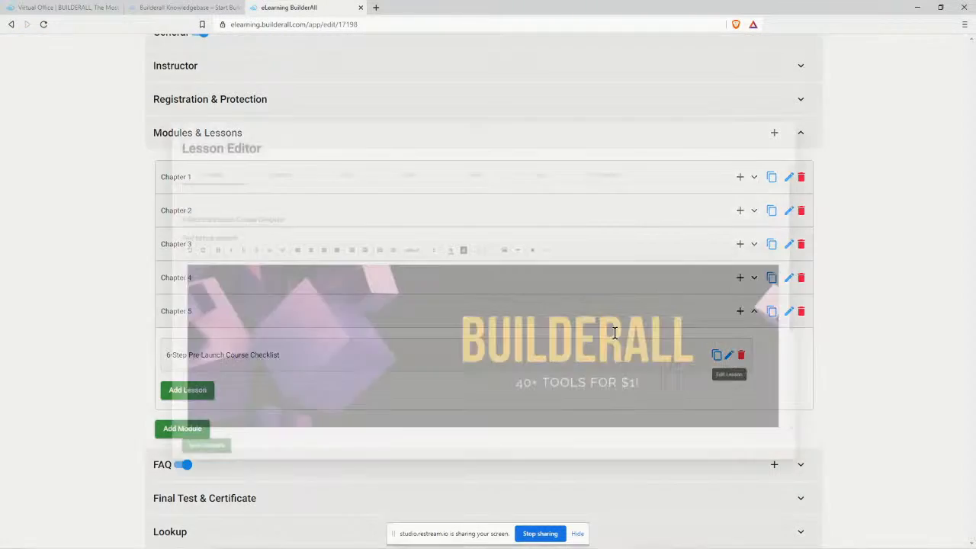
pyautogui.moveTo(240, 201); pyautogui.dragTo(104, 208)
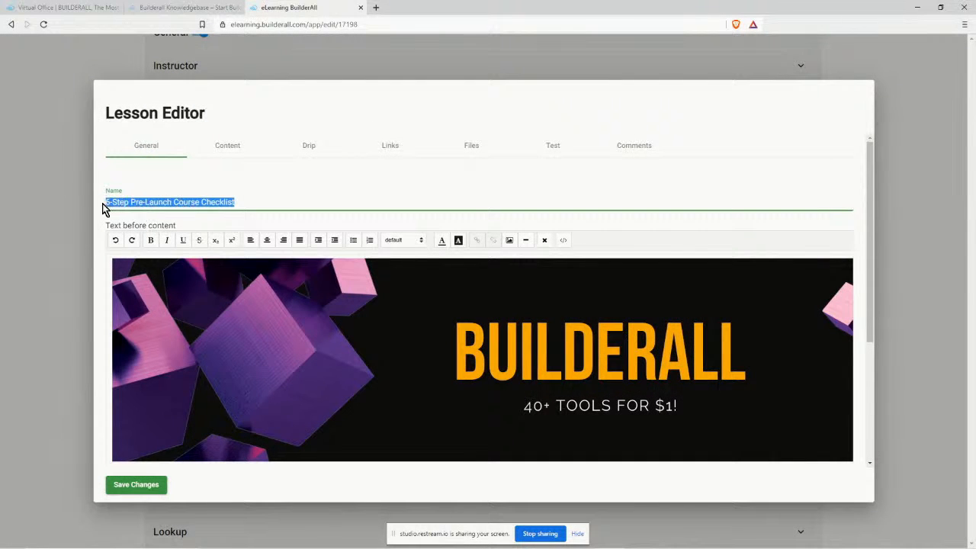
pyautogui.hotkey('ctrl', 'v')
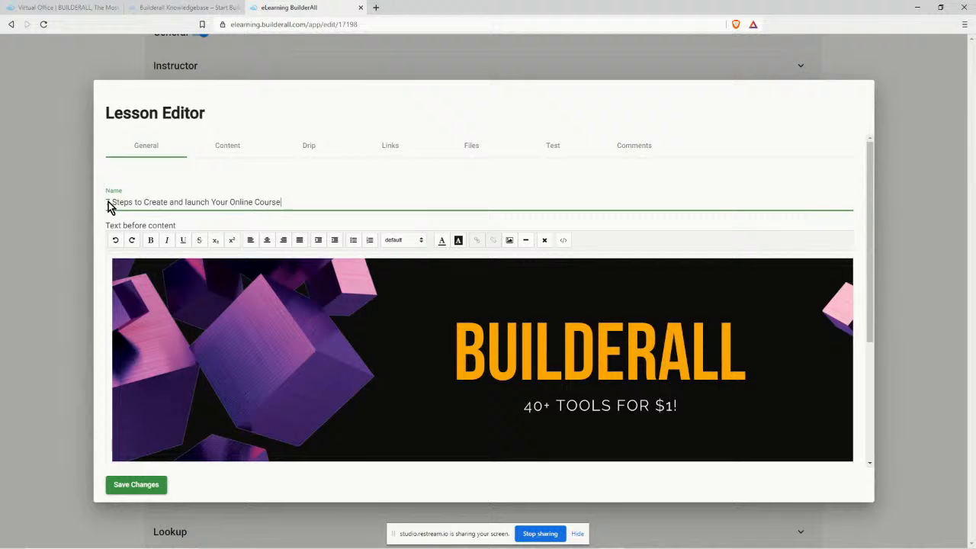
pyautogui.click(228, 146)
pyautogui.click(269, 328)
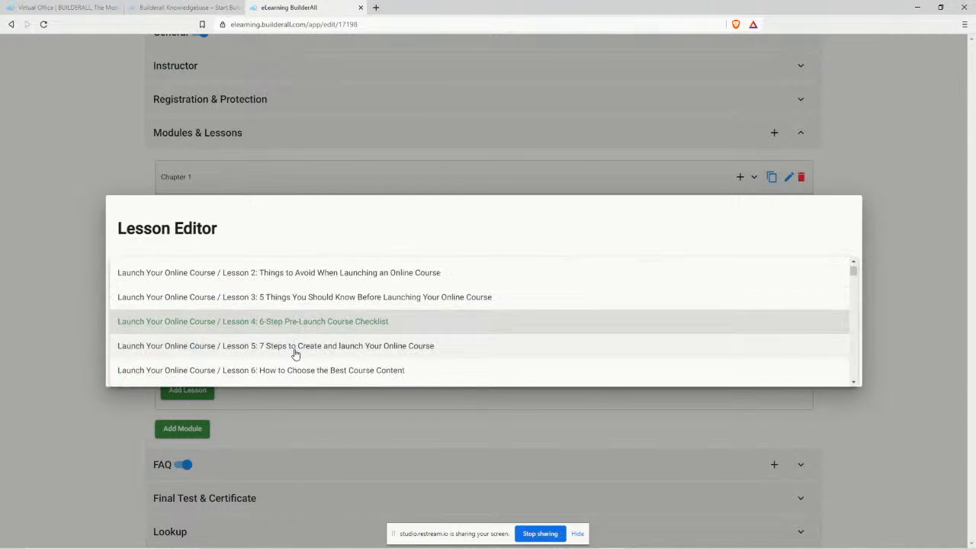
pyautogui.click(296, 352)
pyautogui.click(150, 370)
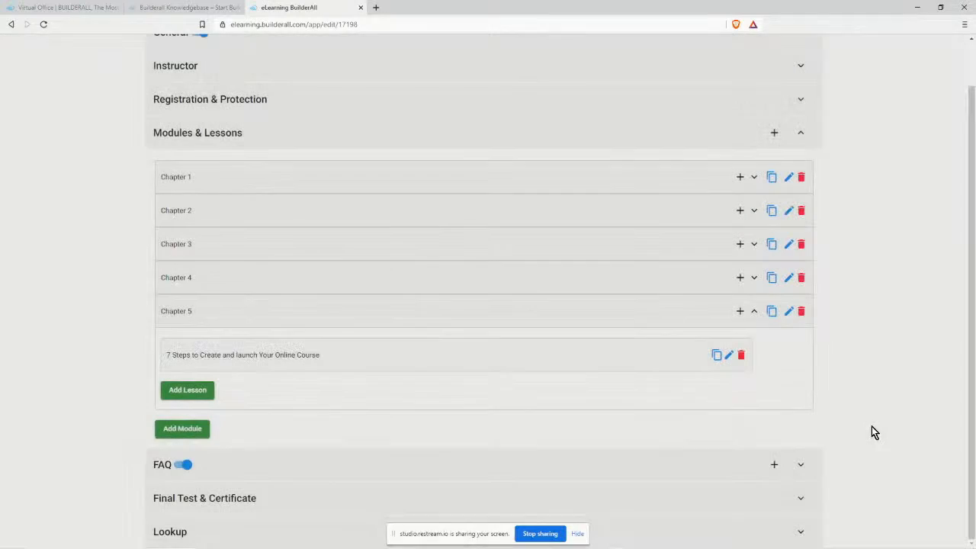
# Save the course and start duplicating Chapter 5.
pyautogui.scroll(1, 904, 409)
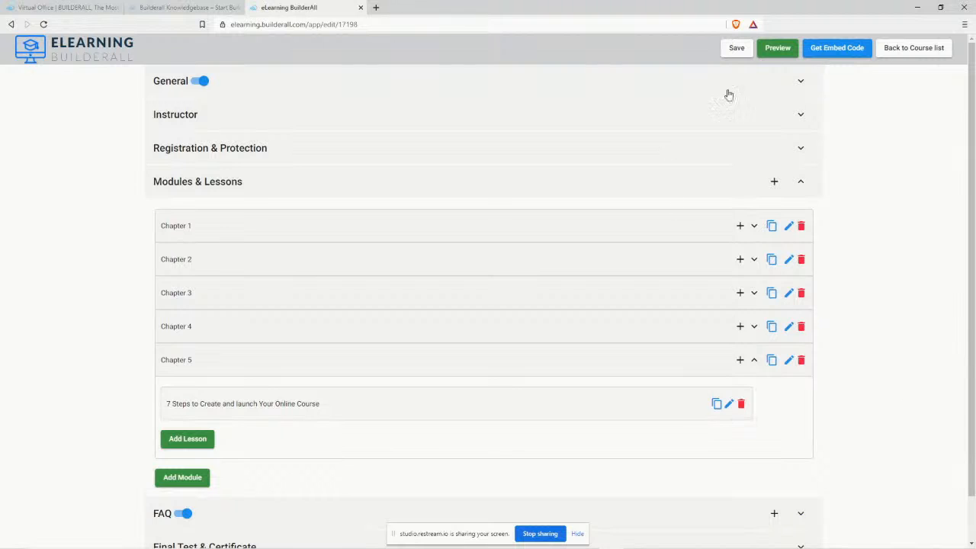
pyautogui.click(734, 51)
pyautogui.scroll(-1, 882, 424)
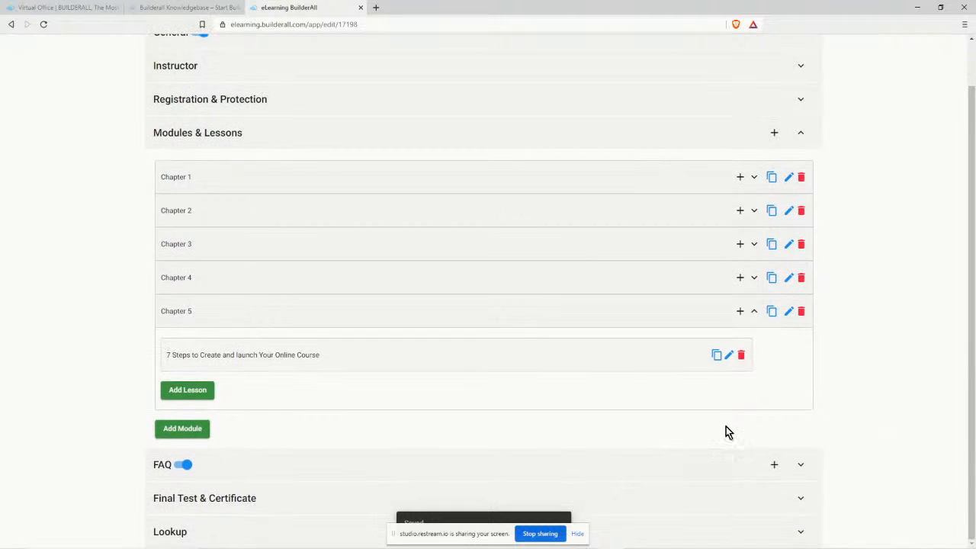
pyautogui.click(771, 311)
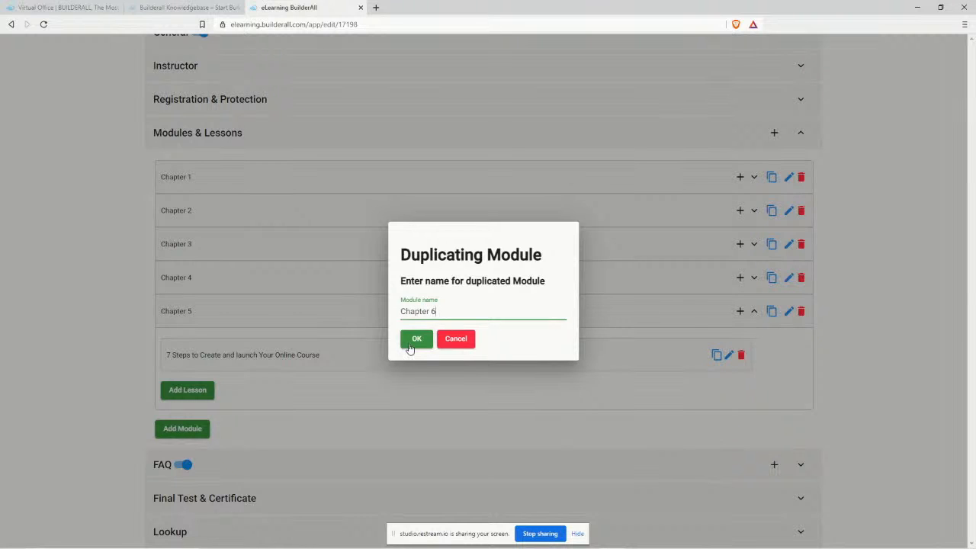
# Confirm the Chapter 6 duplicate and copy the line 06 title from the video titles notes.
pyautogui.click(416, 338)
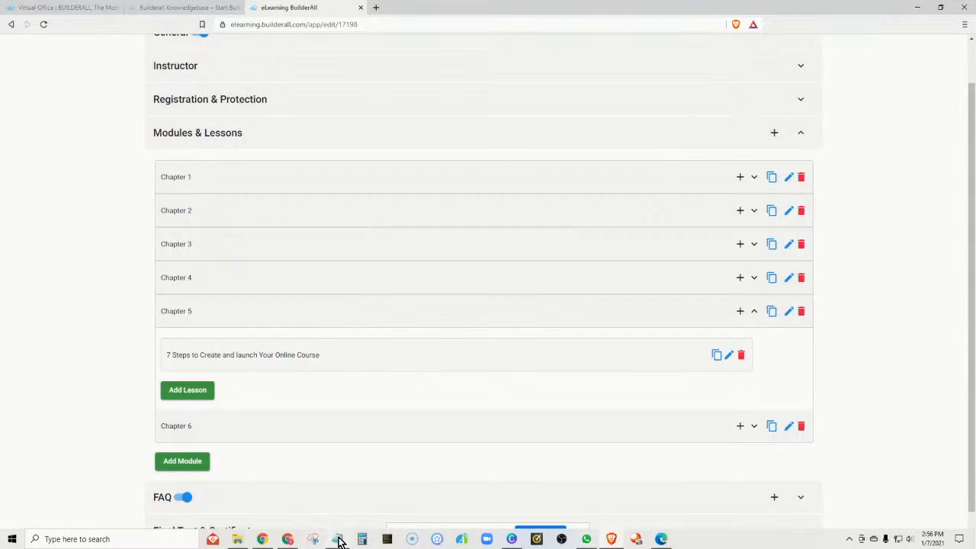
pyautogui.click(337, 540)
pyautogui.moveTo(678, 211)
pyautogui.mouseDown()
pyautogui.moveTo(830, 210)
pyautogui.moveTo(689, 211)
pyautogui.mouseUp()
pyautogui.rightClick(689, 211)
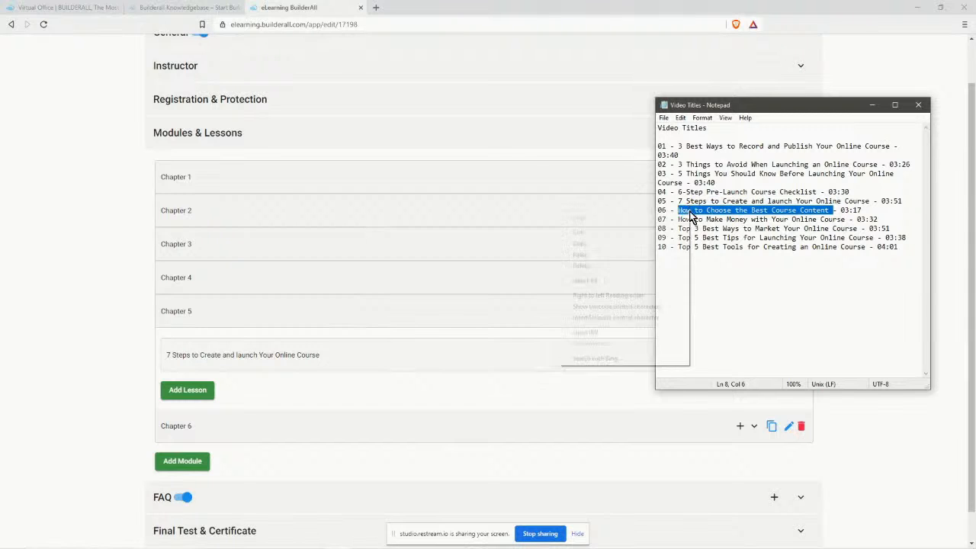
pyautogui.click(660, 242)
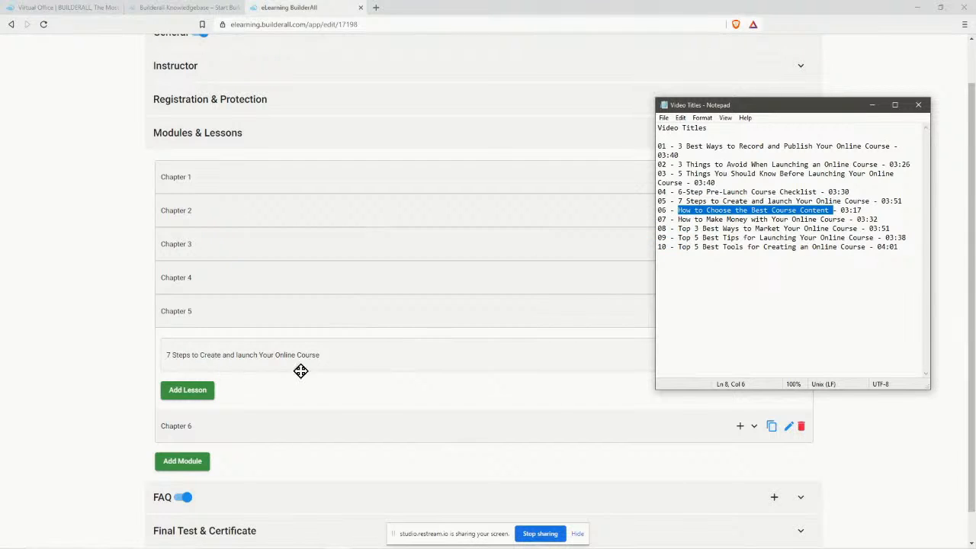
pyautogui.click(364, 404)
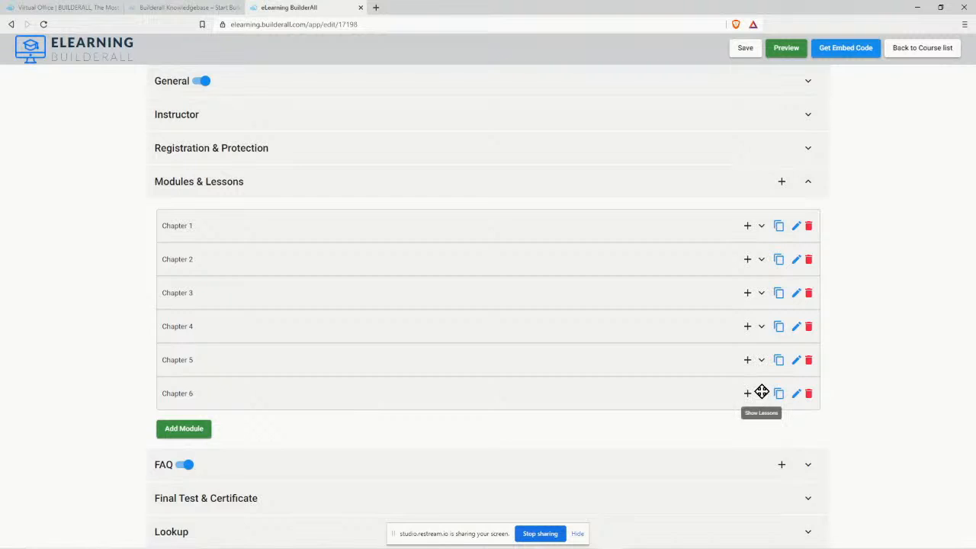
# Rename Chapter 6's lesson to 'How to Choose the Best Course Content' with the Lesson 6 video, then duplicate Chapter 6.
pyautogui.click(762, 394)
pyautogui.click(730, 438)
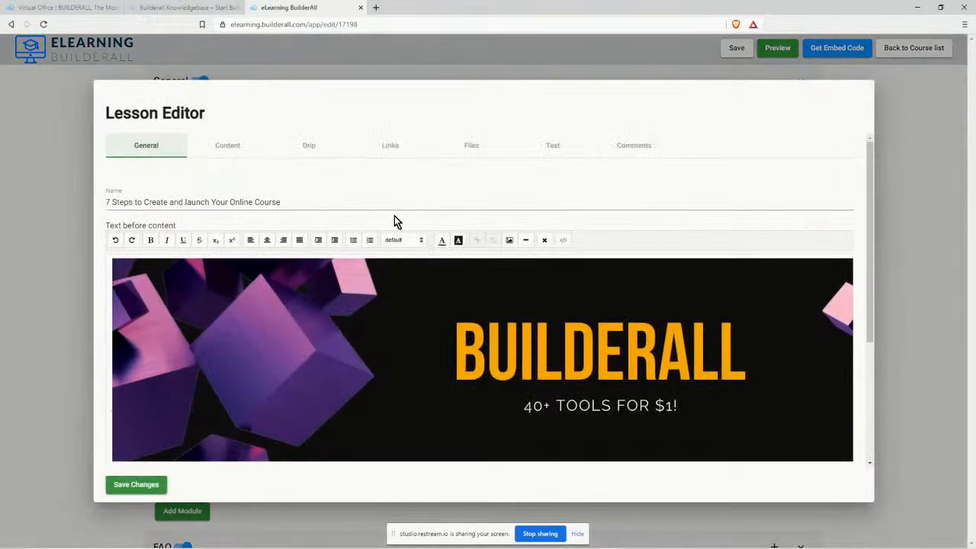
pyautogui.moveTo(281, 200); pyautogui.dragTo(132, 210)
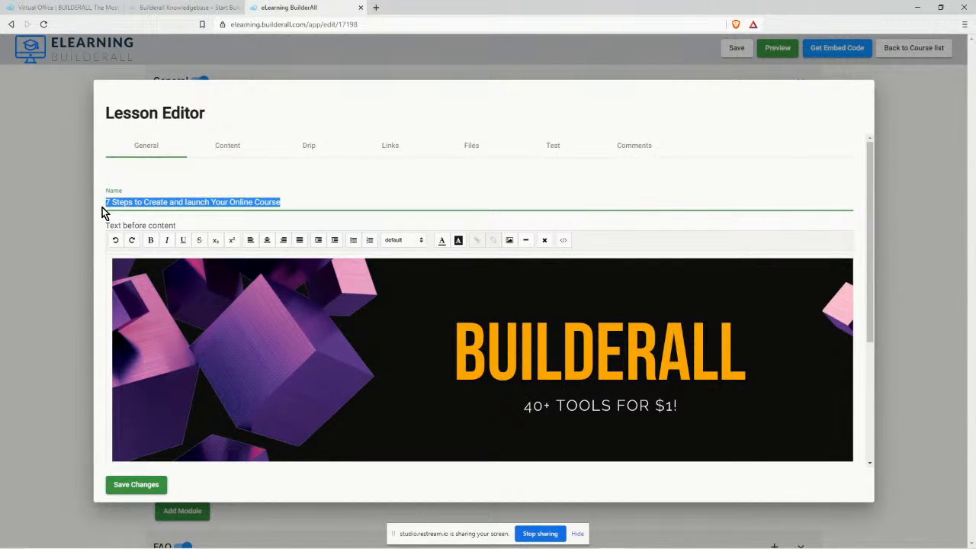
pyautogui.hotkey('ctrl', 'v')
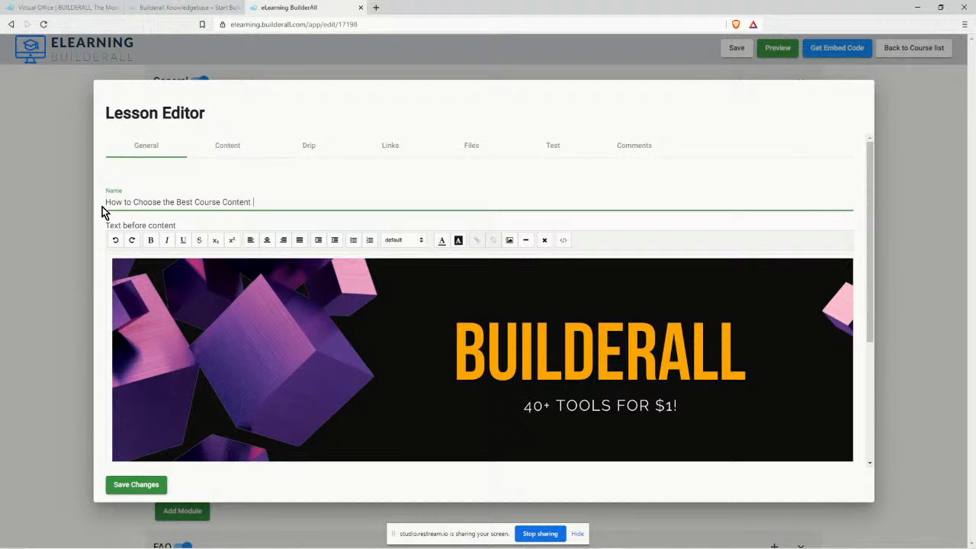
pyautogui.click(228, 145)
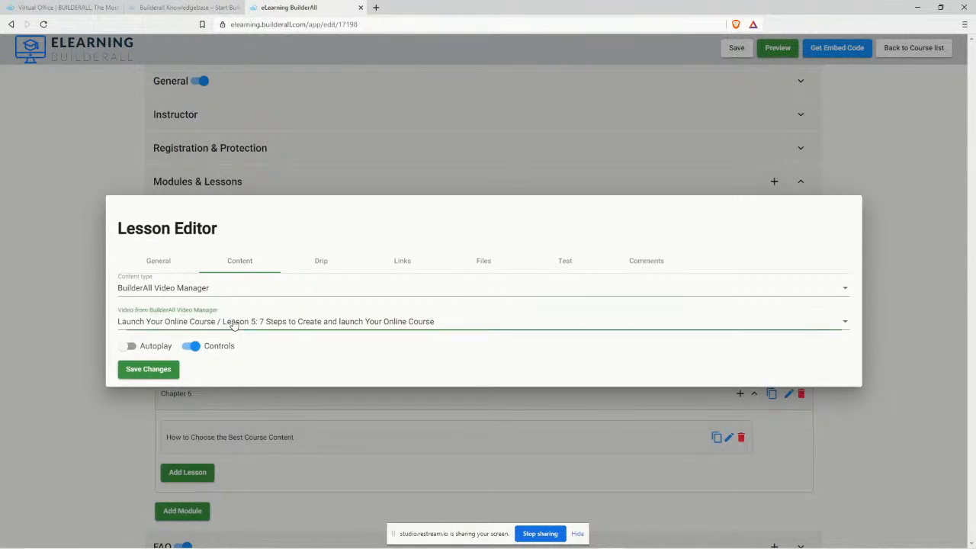
pyautogui.click(234, 325)
pyautogui.click(324, 347)
pyautogui.click(127, 370)
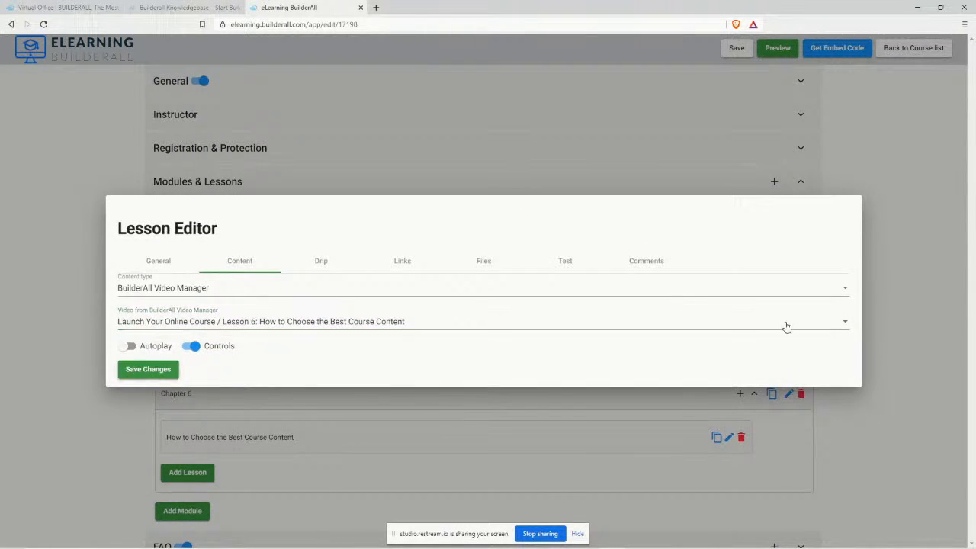
pyautogui.scroll(-1, 922, 317)
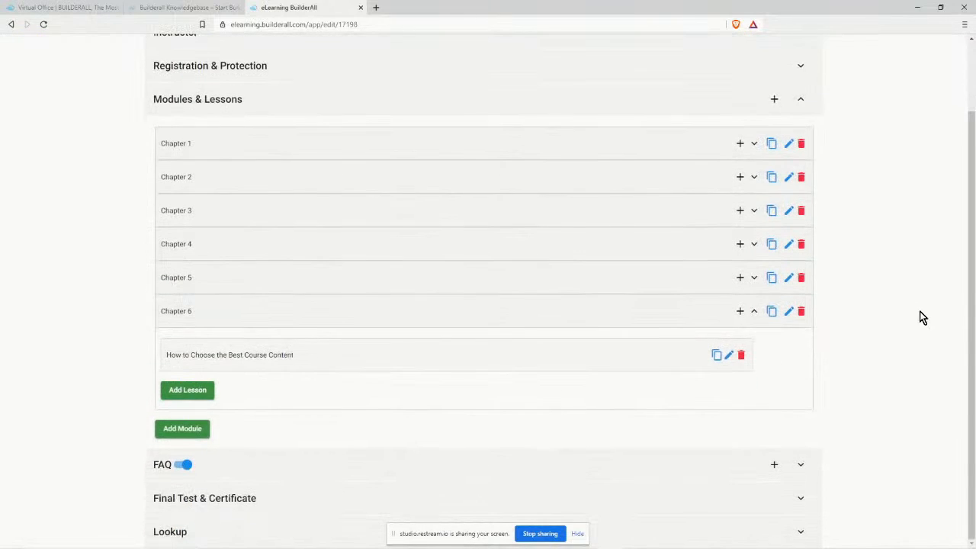
pyautogui.click(771, 311)
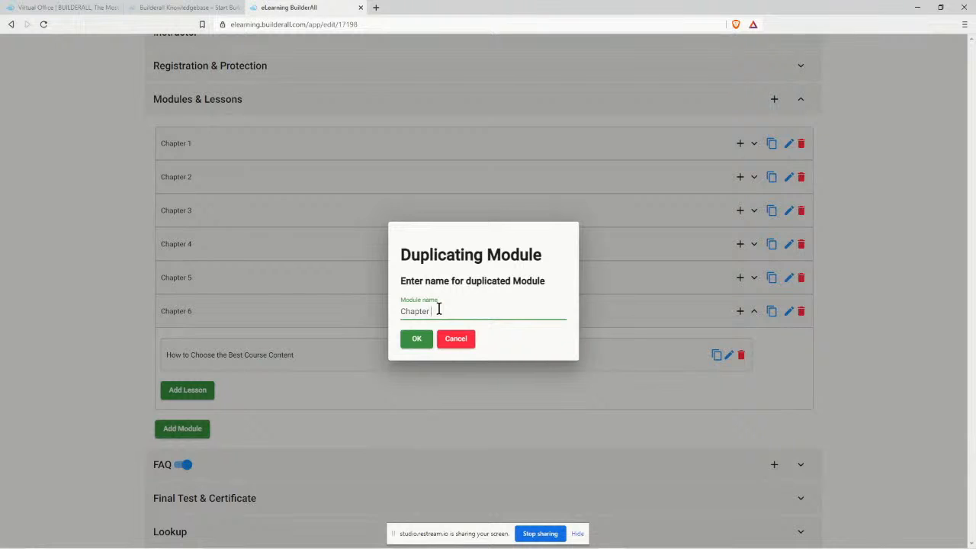
# Confirm the Chapter 7 duplicate and copy the line 07 title from the video titles notes.
pyautogui.click(414, 339)
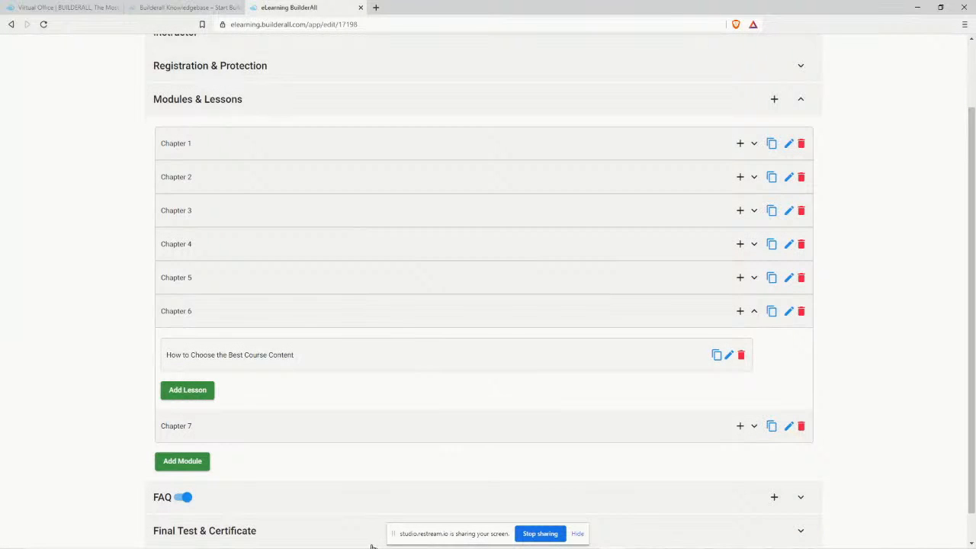
pyautogui.moveTo(374, 548)
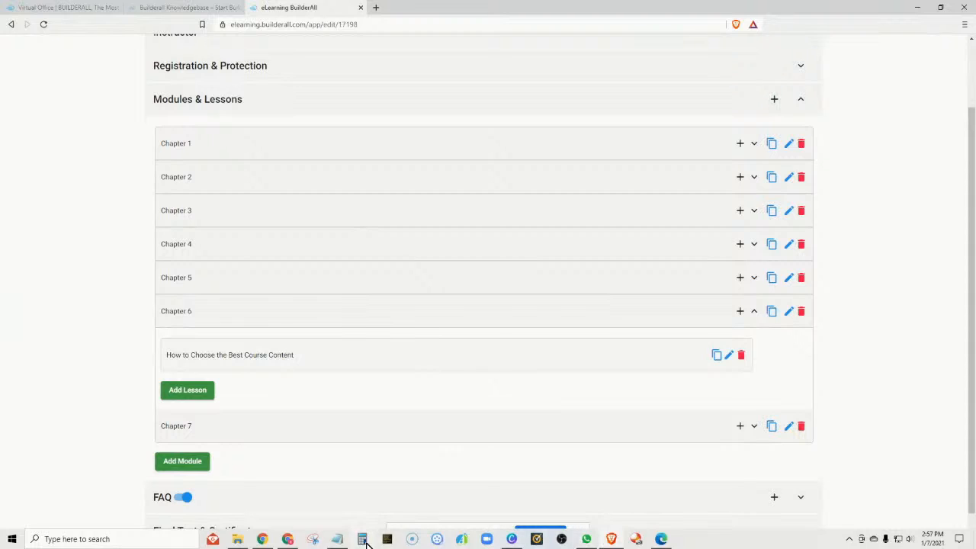
pyautogui.click(337, 539)
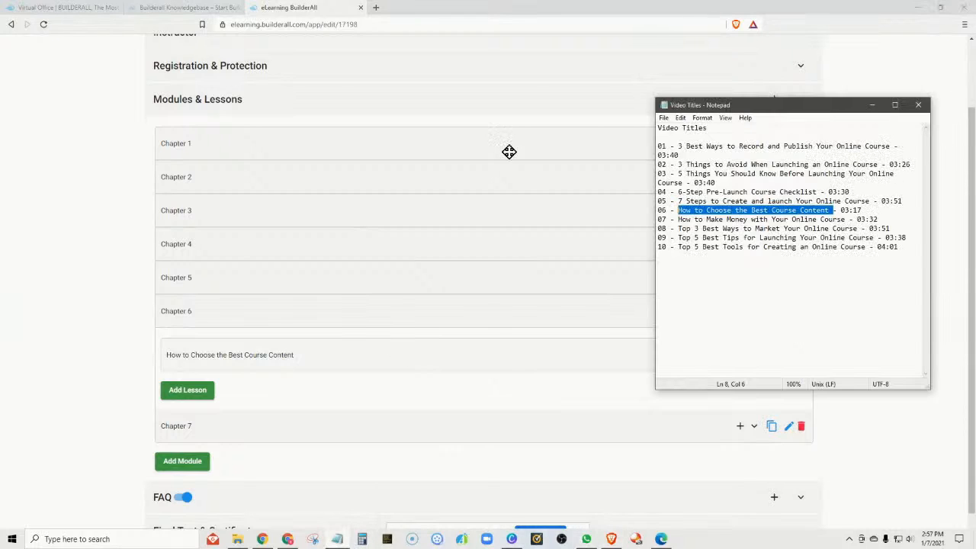
pyautogui.click(680, 220)
pyautogui.moveTo(678, 219); pyautogui.dragTo(842, 220)
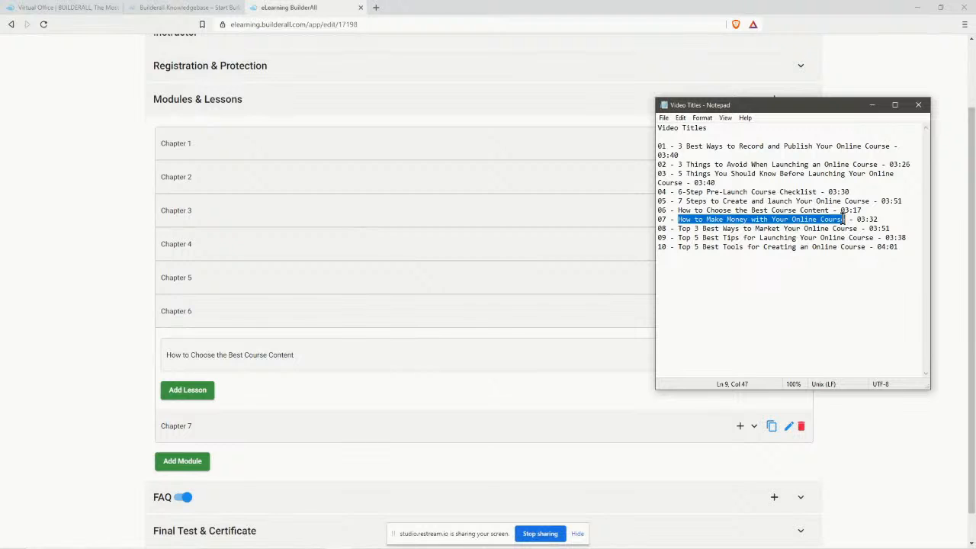
pyautogui.rightClick(844, 219)
pyautogui.click(817, 252)
pyautogui.click(363, 393)
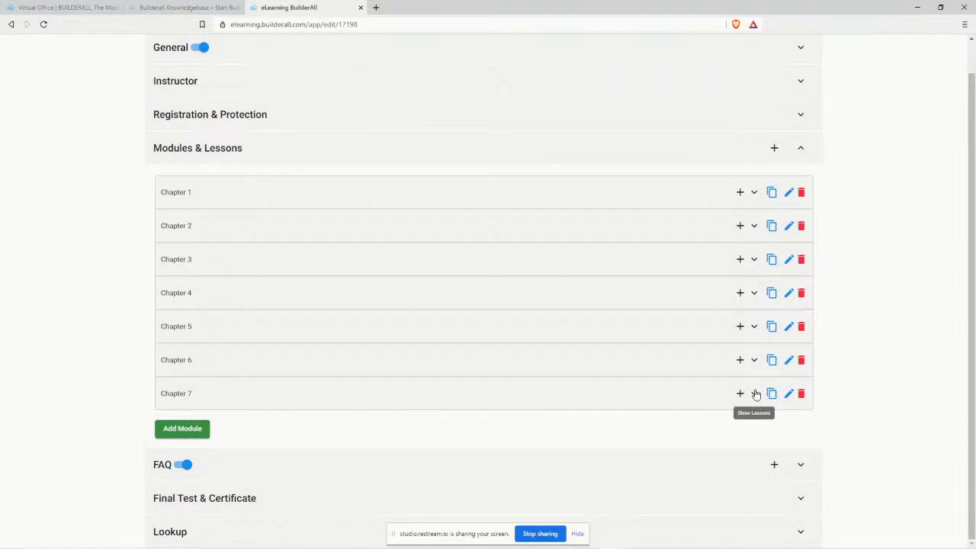
# Rename Chapter 7's lesson to 'How to Make Money with Your Online Course' with the Lesson 7 video, then duplicate Chapter 7.
pyautogui.click(754, 394)
pyautogui.click(728, 389)
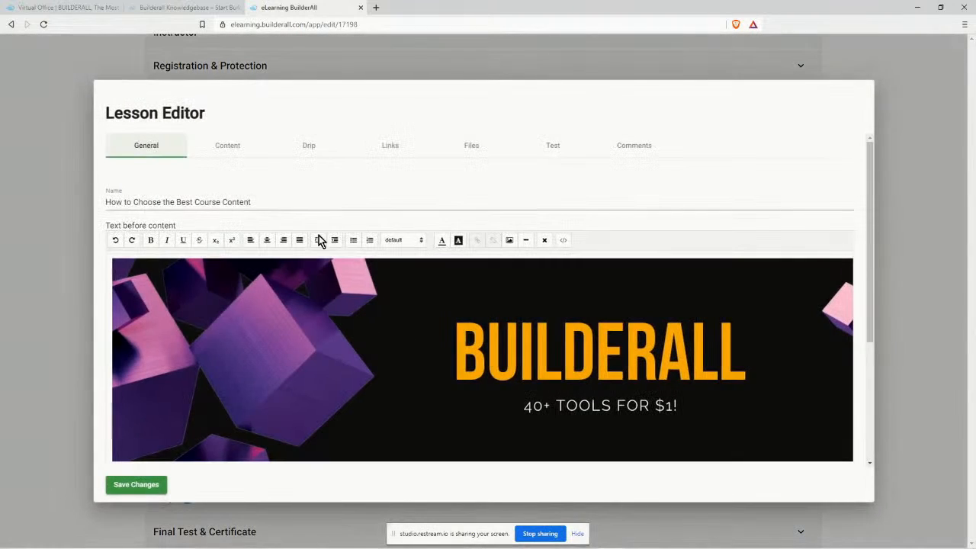
pyautogui.moveTo(251, 202); pyautogui.dragTo(106, 206)
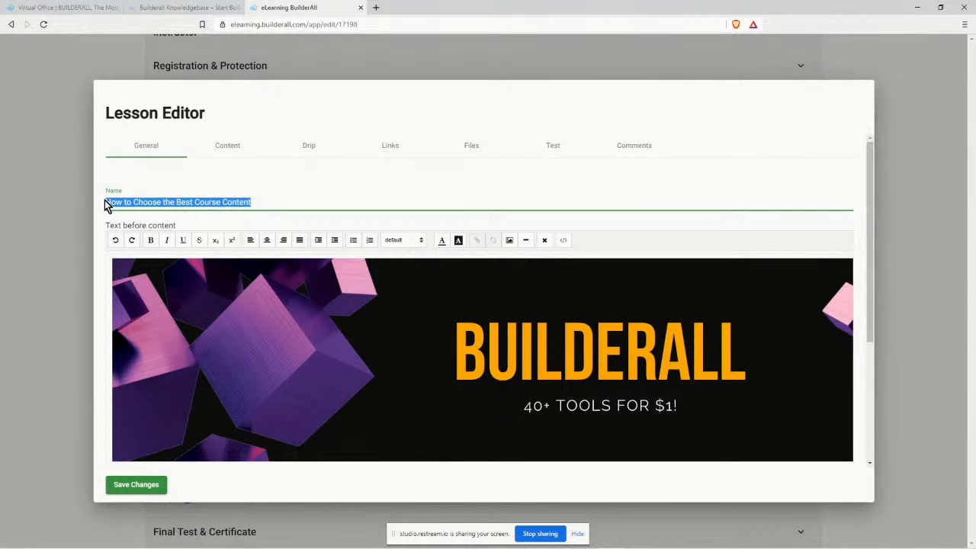
pyautogui.hotkey('ctrl', 'v')
pyautogui.click(230, 147)
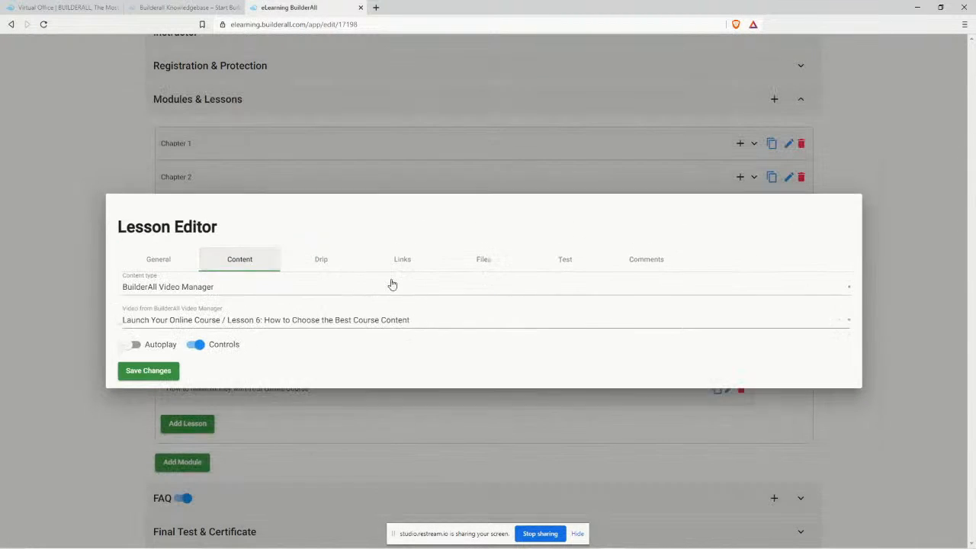
pyautogui.click(252, 321)
pyautogui.click(294, 349)
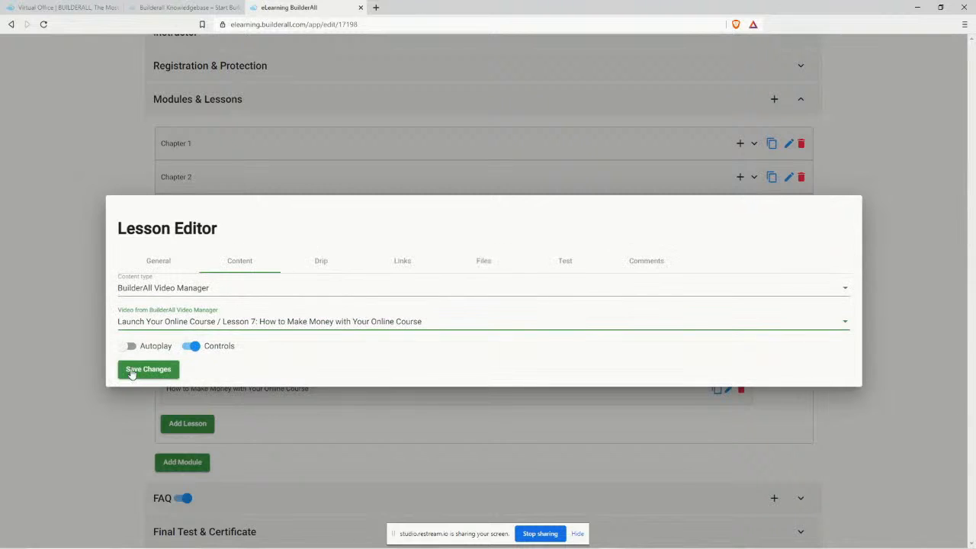
pyautogui.click(131, 373)
pyautogui.click(772, 344)
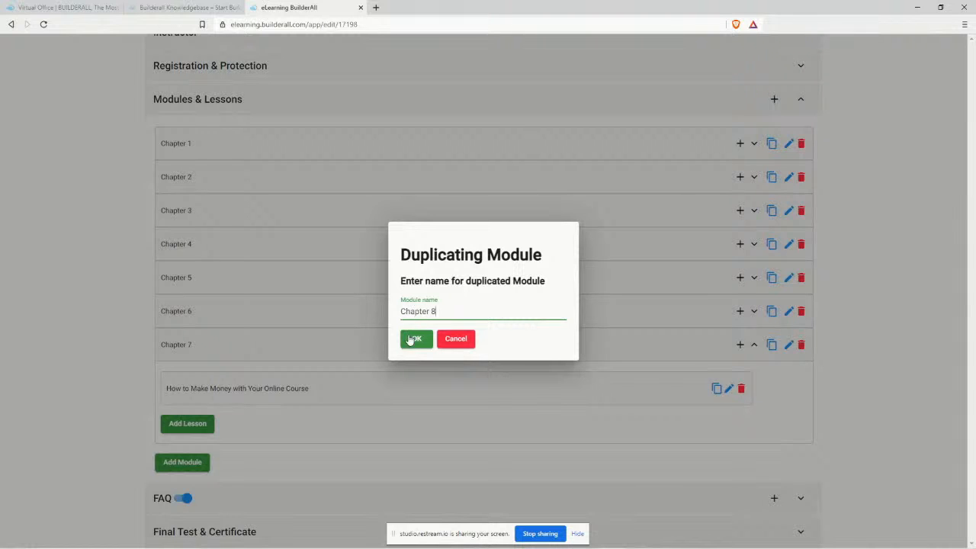
# Confirm the Chapter 8 duplicate, open its lesson, and copy the line 08 title from the notes.
pyautogui.click(411, 339)
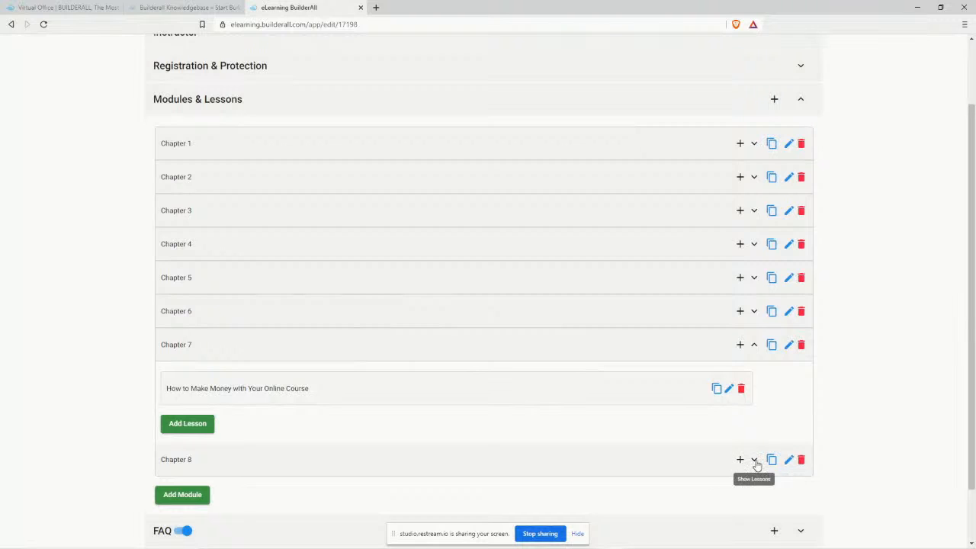
pyautogui.scroll(-1, 963, 360)
pyautogui.click(754, 393)
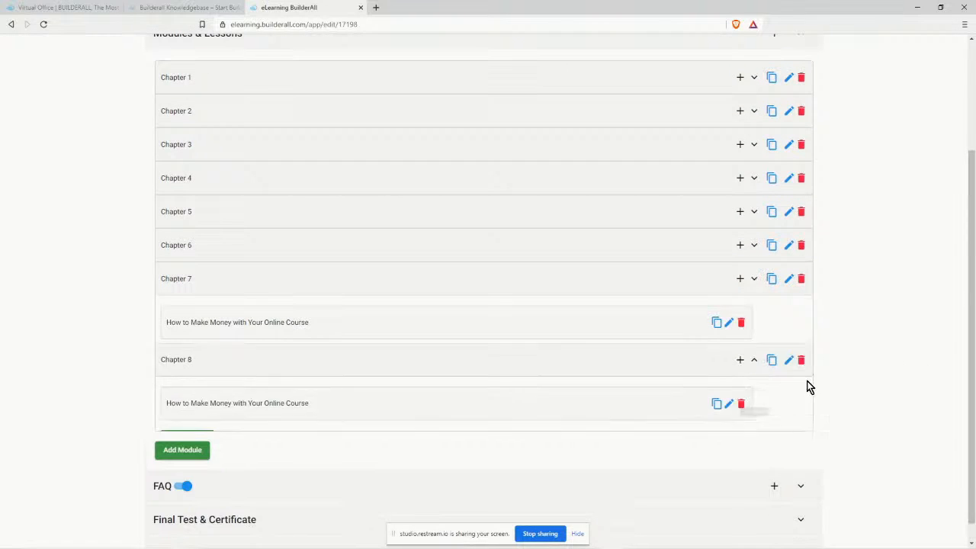
pyautogui.click(728, 355)
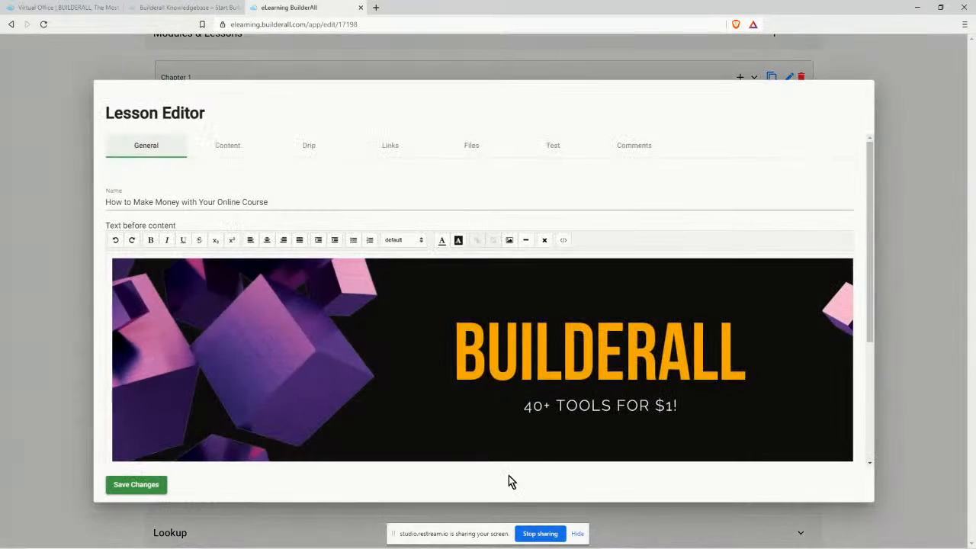
pyautogui.click(329, 540)
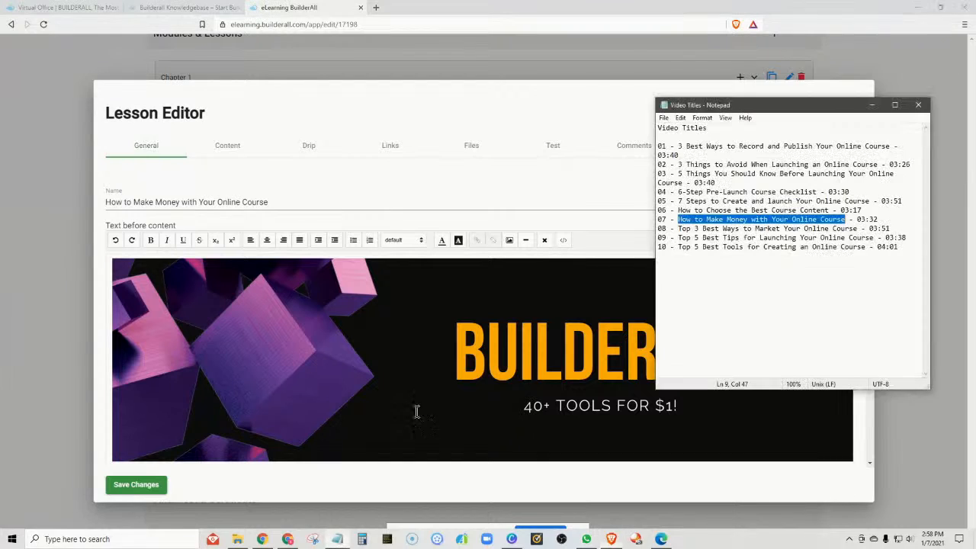
pyautogui.moveTo(677, 228); pyautogui.dragTo(856, 229)
pyautogui.rightClick(856, 228)
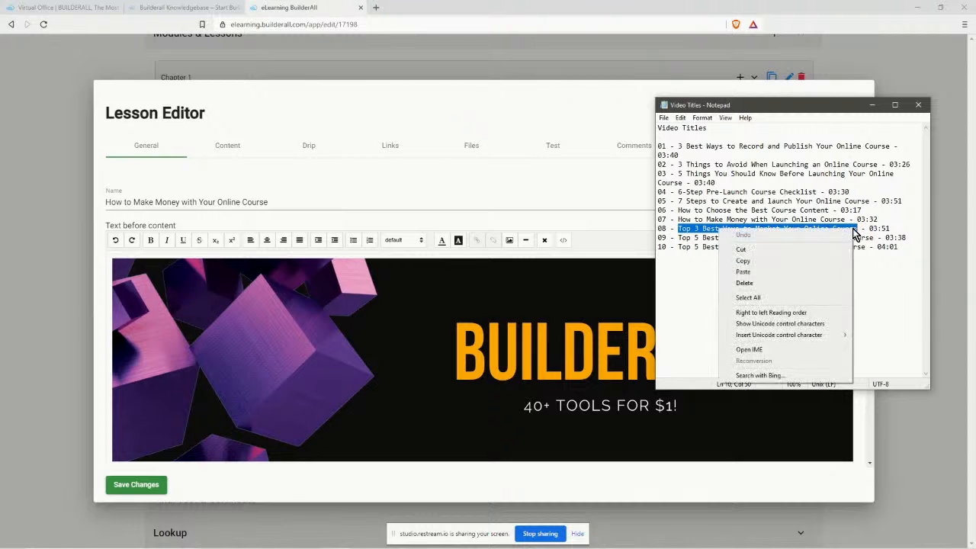
pyautogui.click(765, 260)
# Rename the lesson to 'Top 3 Best Ways to Market Your Online Course' with the Lesson 8 video, then duplicate Chapter 8.
pyautogui.click(246, 200)
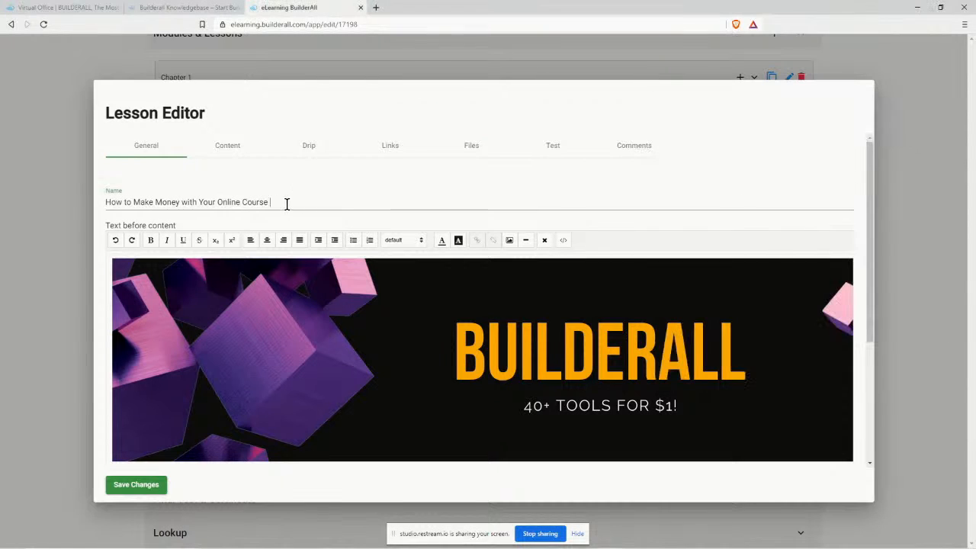
pyautogui.moveTo(286, 203); pyautogui.dragTo(106, 213)
pyautogui.hotkey('ctrl', 'v')
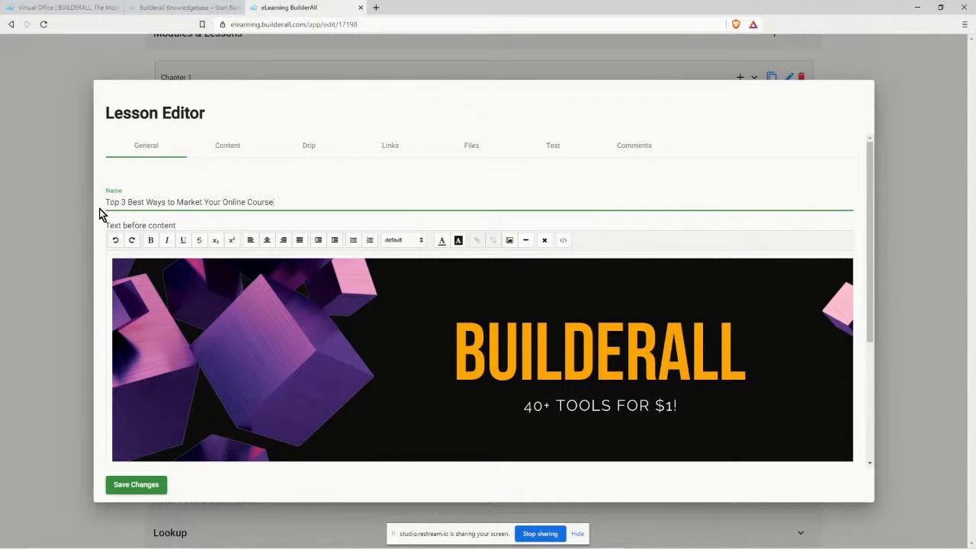
pyautogui.click(229, 145)
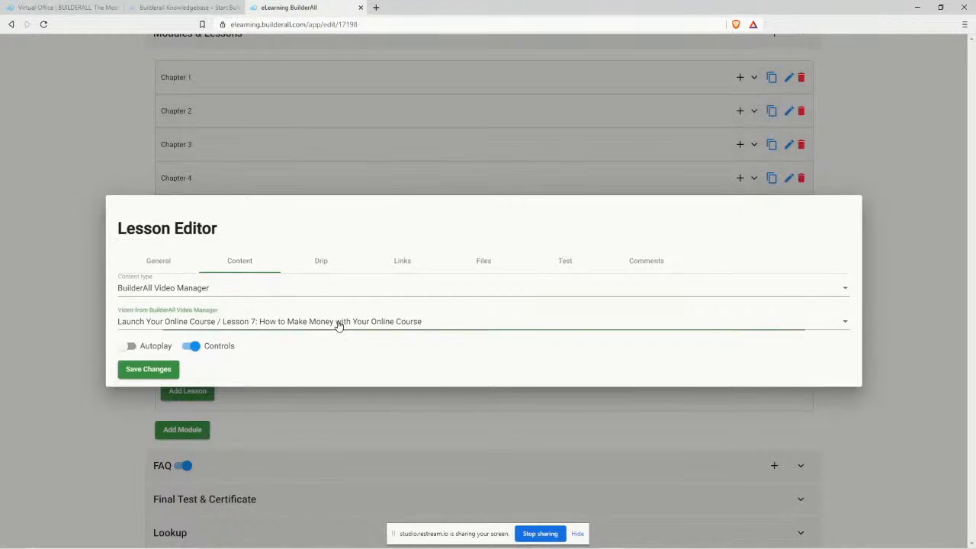
pyautogui.click(338, 321)
pyautogui.click(336, 347)
pyautogui.click(150, 370)
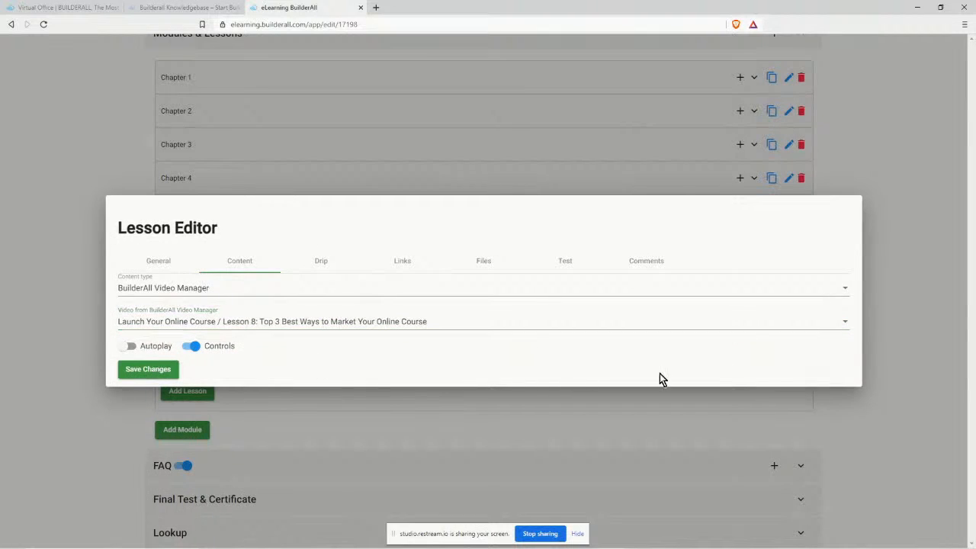
pyautogui.click(772, 314)
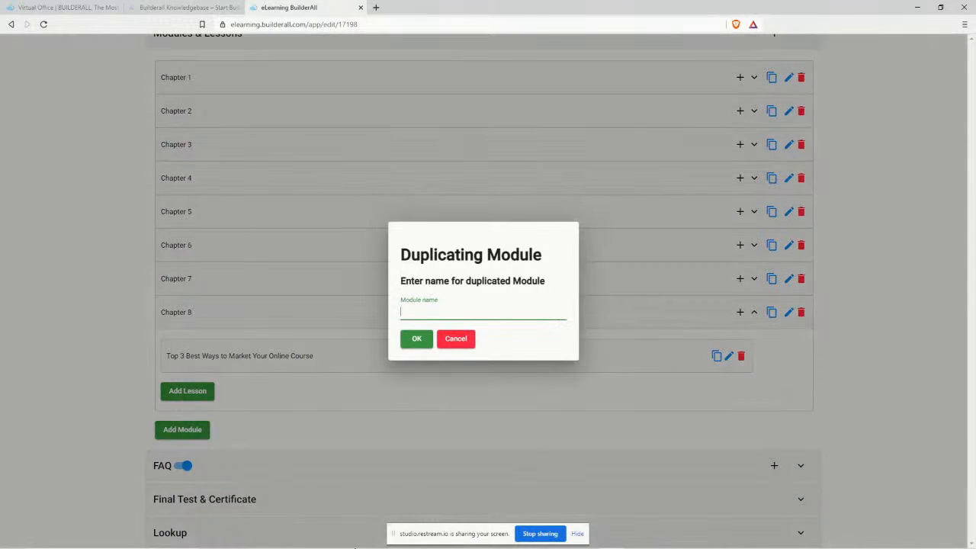
# Confirm the duplicated module and copy the line 09 title from the video titles notes.
pyautogui.click(419, 349)
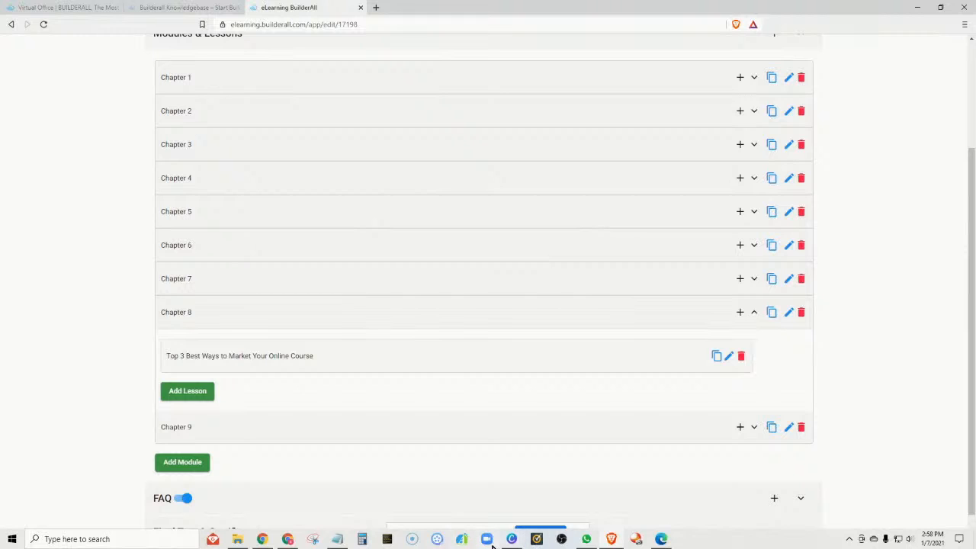
pyautogui.click(336, 539)
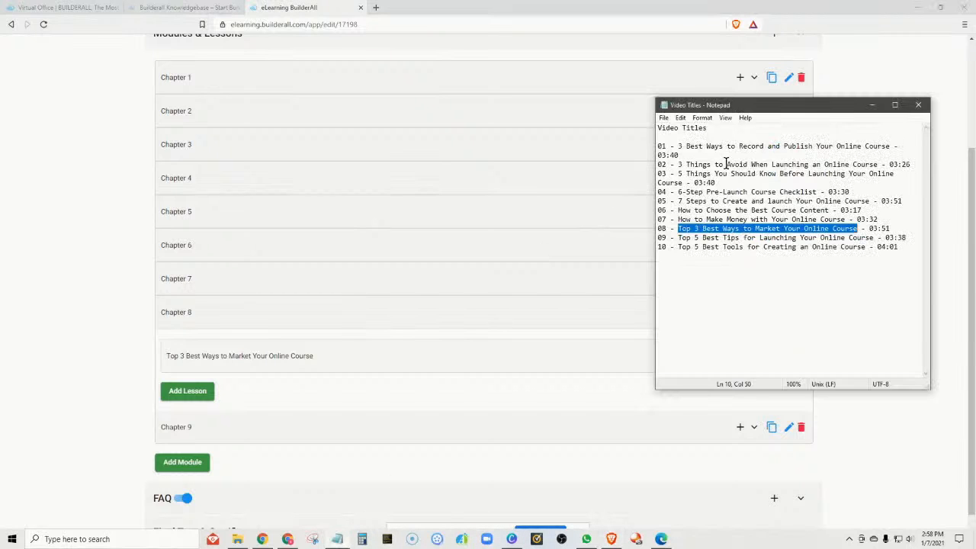
pyautogui.moveTo(678, 237)
pyautogui.mouseDown()
pyautogui.moveTo(738, 246)
pyautogui.moveTo(869, 229)
pyautogui.moveTo(874, 239)
pyautogui.moveTo(677, 239)
pyautogui.mouseUp()
pyautogui.rightClick(853, 237)
pyautogui.click(871, 238)
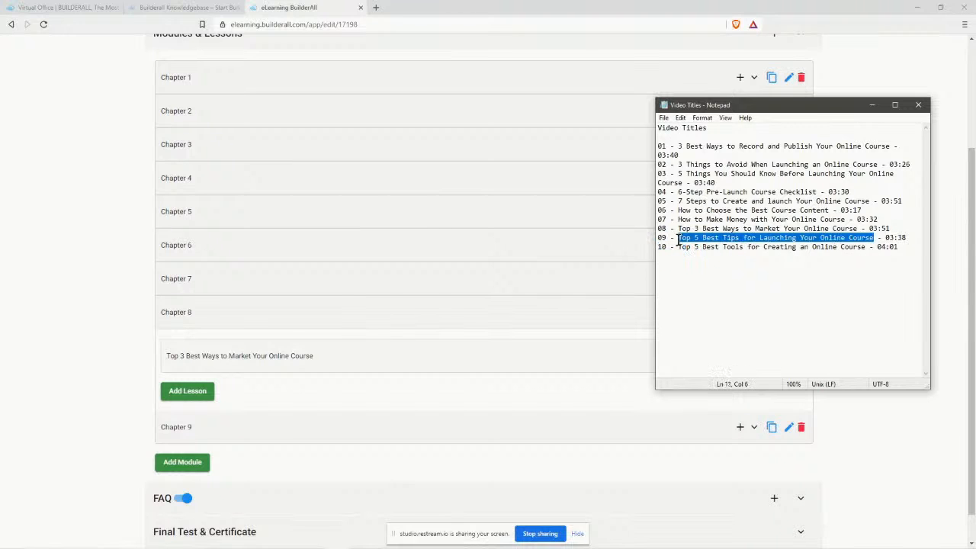
pyautogui.rightClick(692, 238)
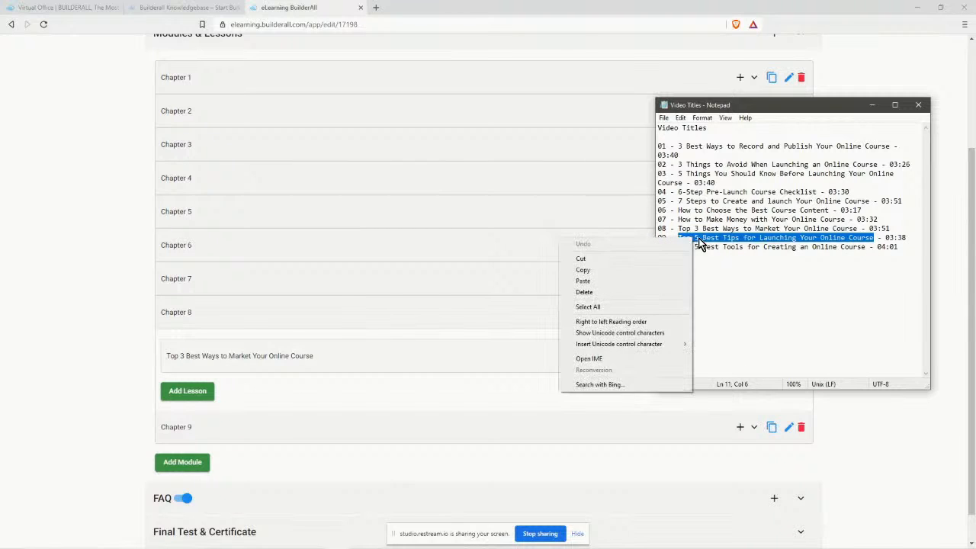
pyautogui.click(668, 270)
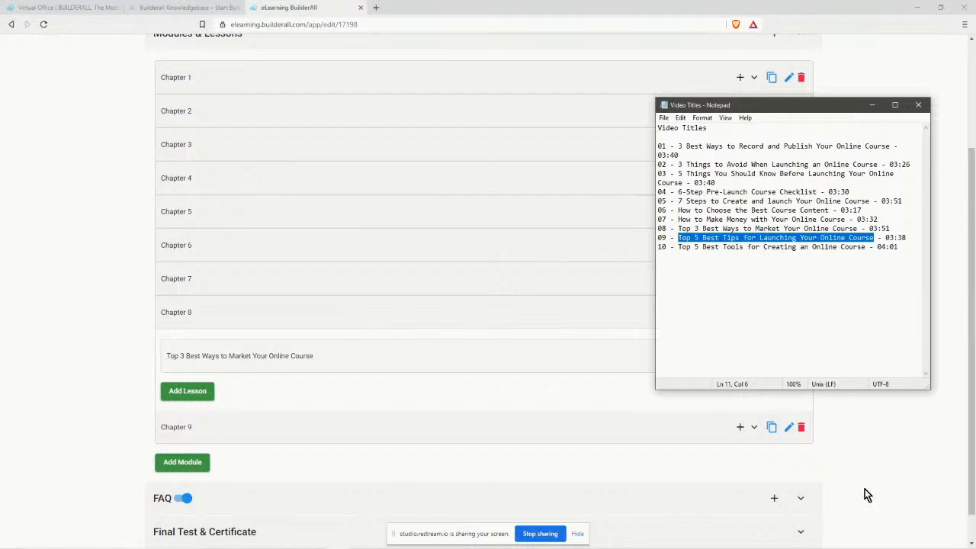
pyautogui.click(884, 452)
# Rename Chapter 9's lesson to 'Top 5 Best Tips for Launching Your Online Course' and link the Lesson 9 video.
pyautogui.click(788, 427)
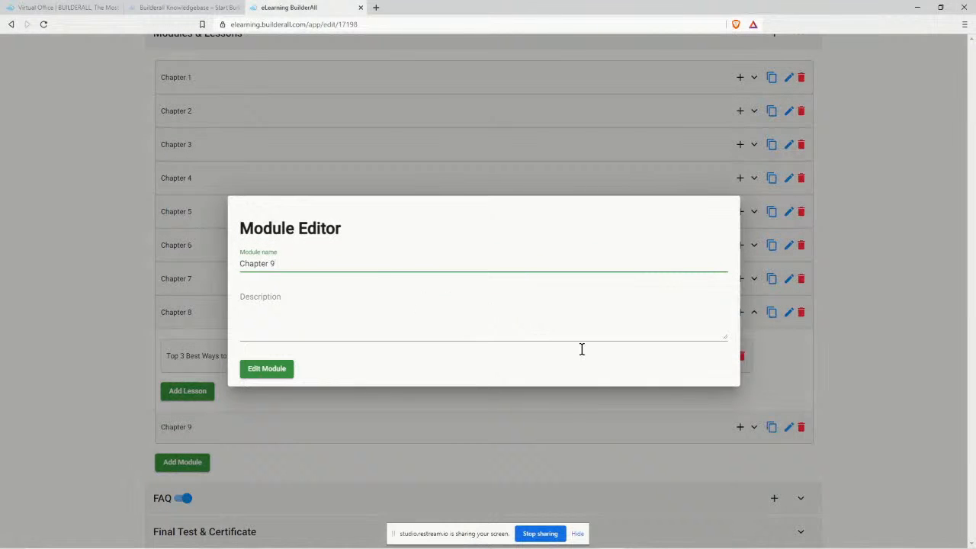
pyautogui.click(939, 457)
pyautogui.click(753, 427)
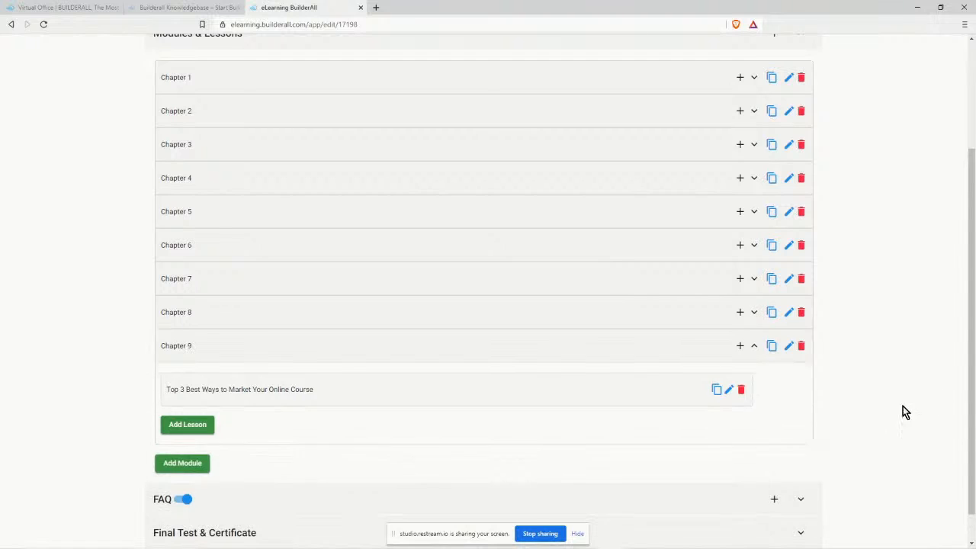
pyautogui.click(728, 372)
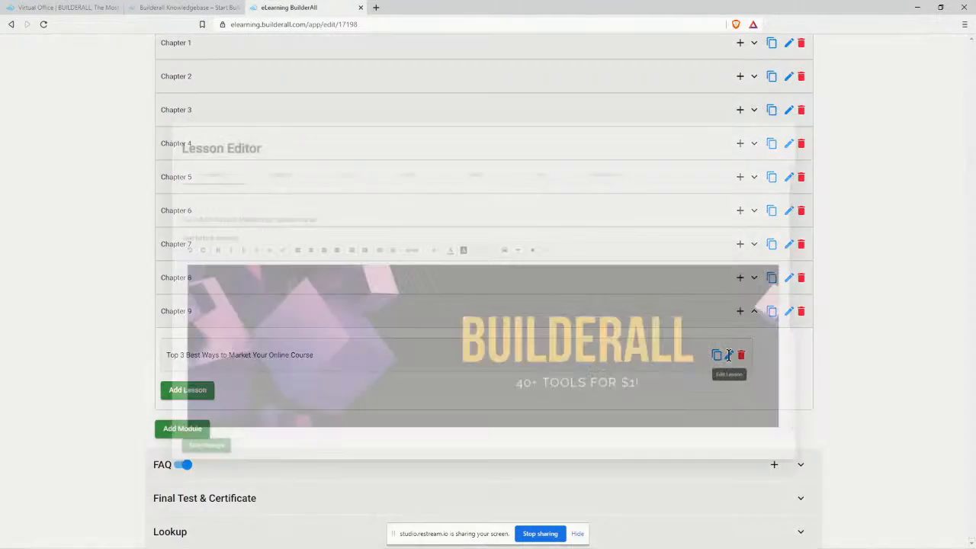
pyautogui.moveTo(276, 203); pyautogui.dragTo(105, 206)
pyautogui.hotkey('ctrl', 'v')
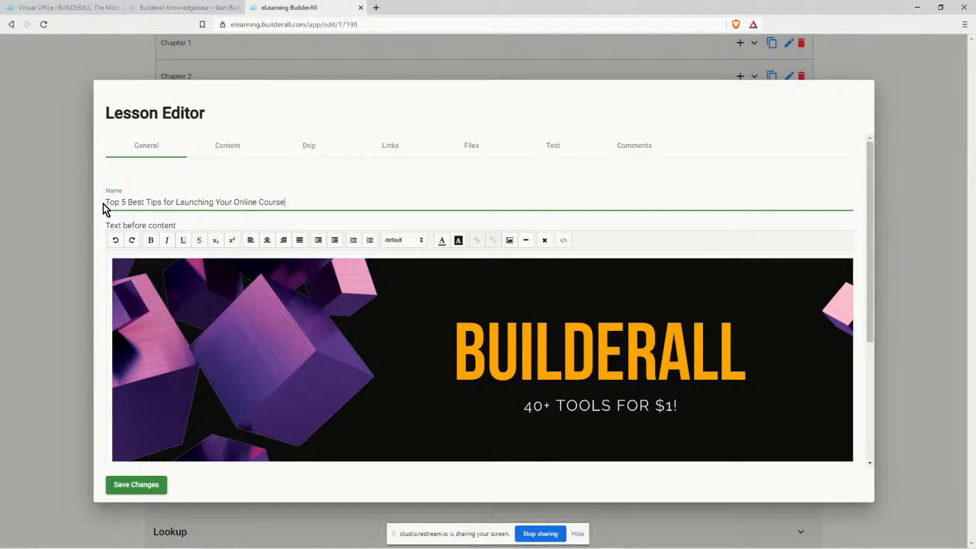
pyautogui.click(225, 147)
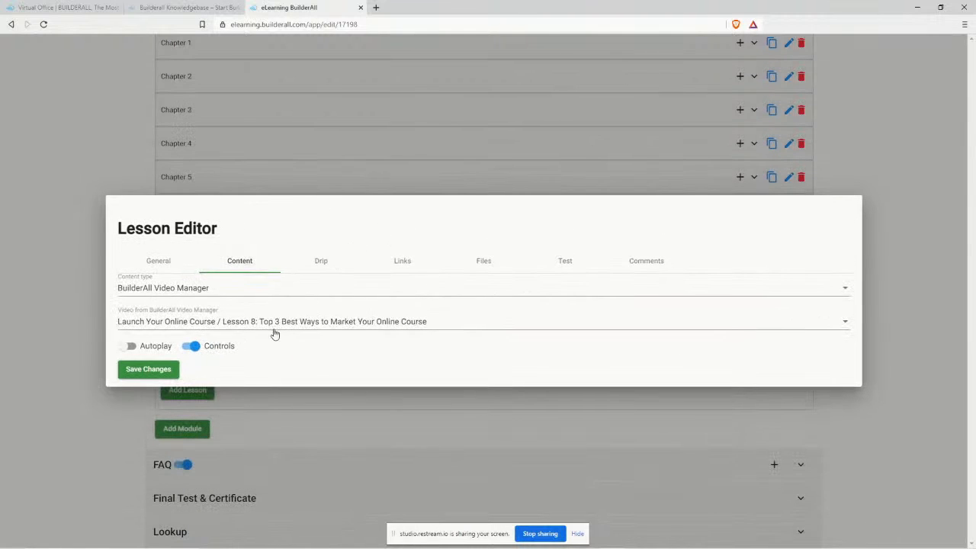
pyautogui.click(277, 323)
pyautogui.click(307, 346)
pyautogui.click(144, 371)
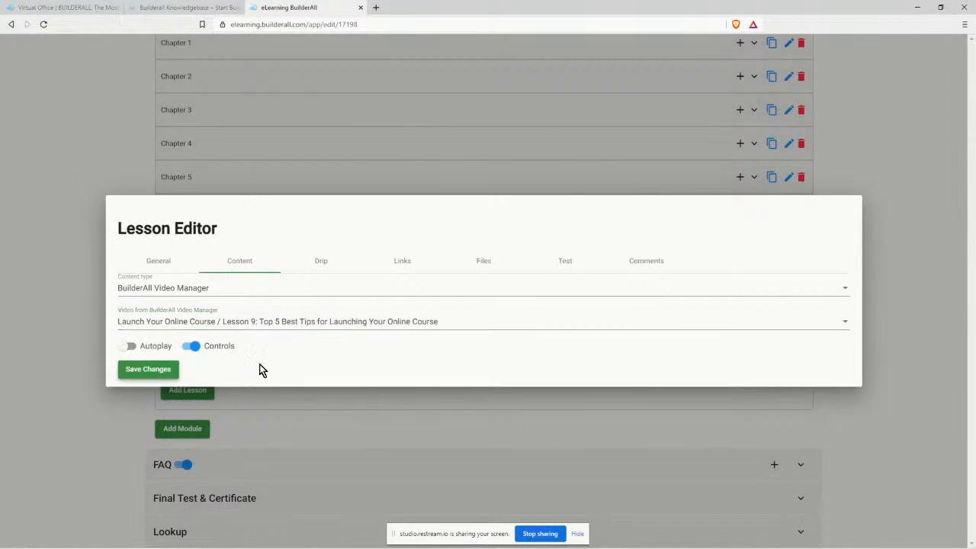
# Duplicate Chapter 9 as Chapter 10 and open its lesson for editing.
pyautogui.click(771, 312)
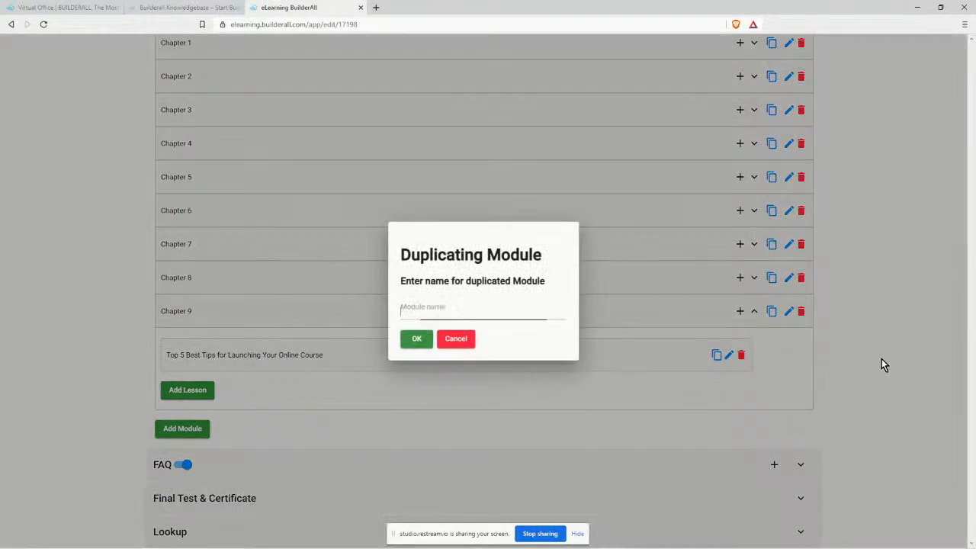
pyautogui.write('Chapter 10')
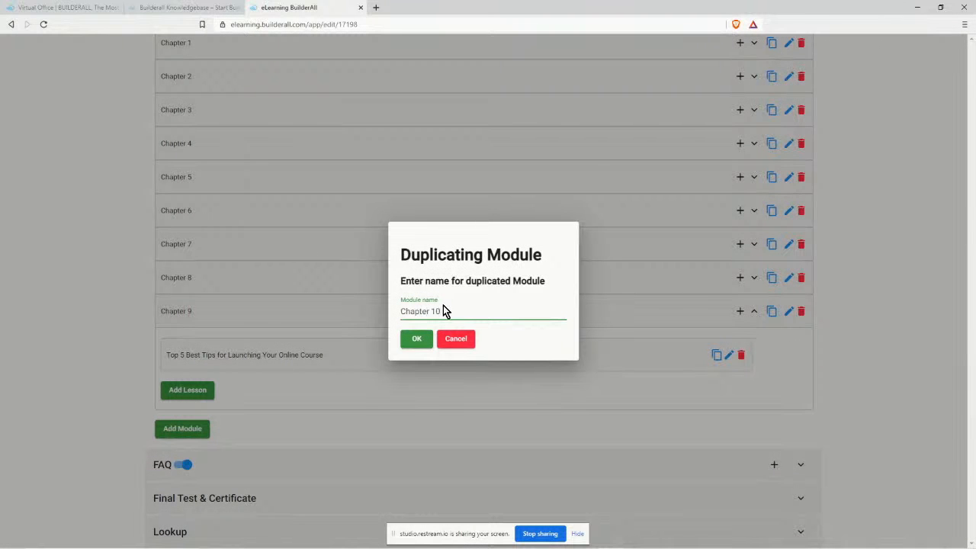
pyautogui.click(412, 339)
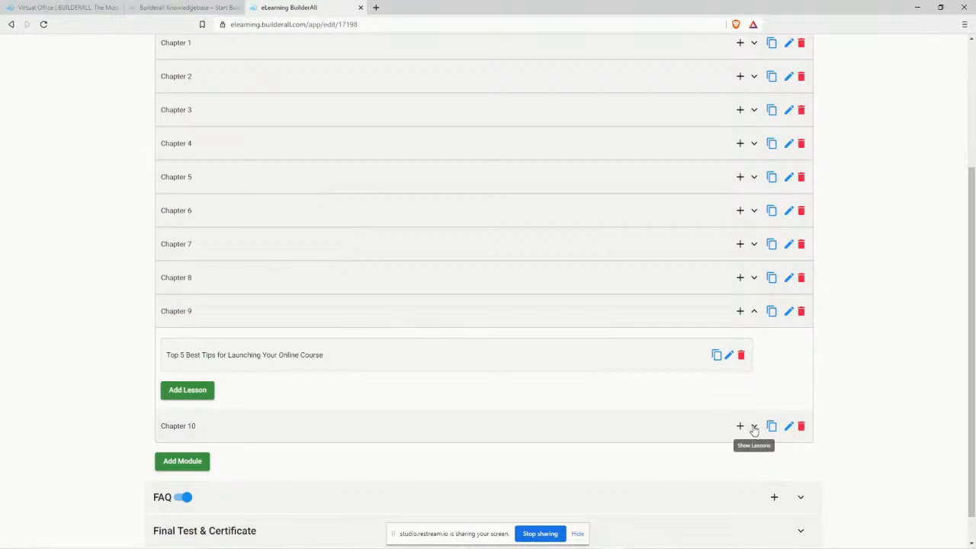
pyautogui.click(754, 427)
pyautogui.scroll(-1, 729, 396)
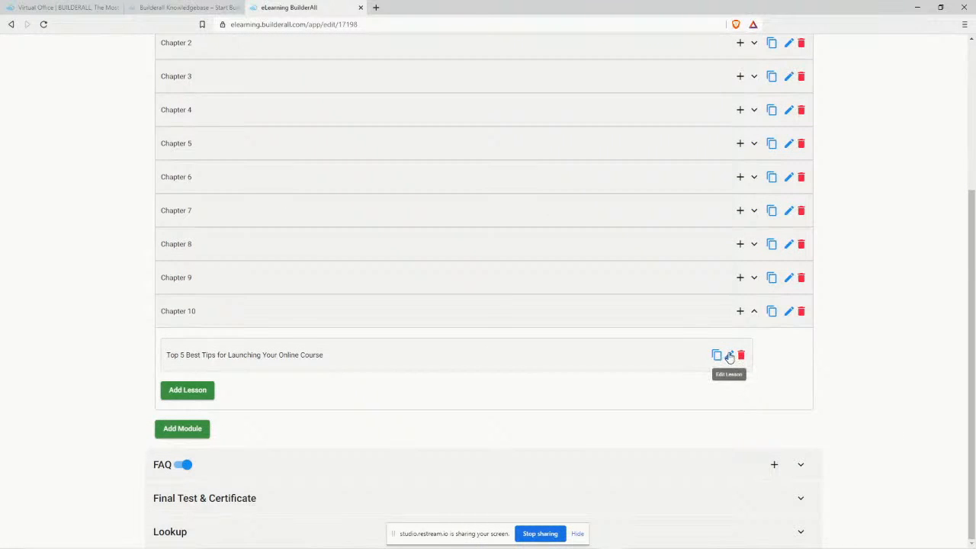
pyautogui.click(729, 354)
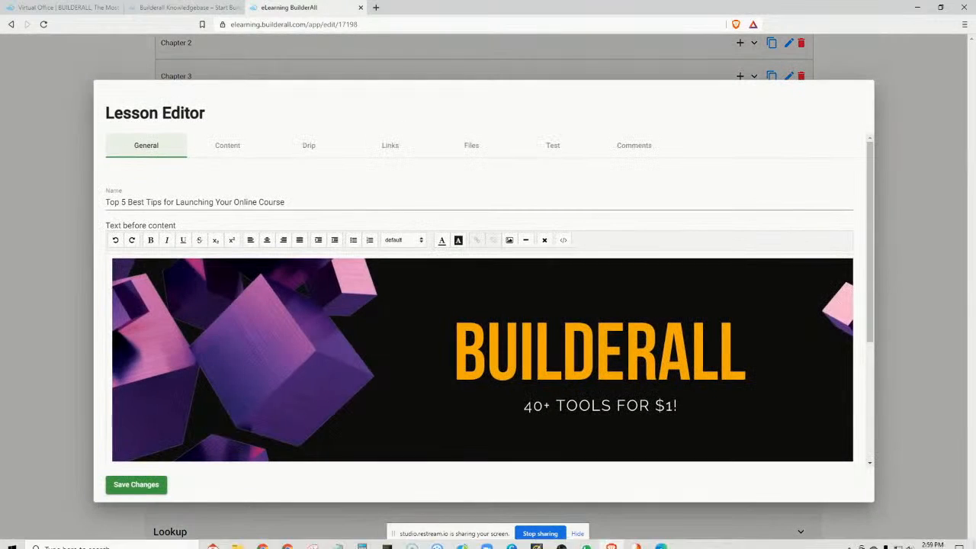
# Rename the lesson to 'Top 5 Best Tools for Creating an Online Course' with the Lesson 10 video.
pyautogui.click(340, 543)
pyautogui.moveTo(677, 250); pyautogui.dragTo(865, 252)
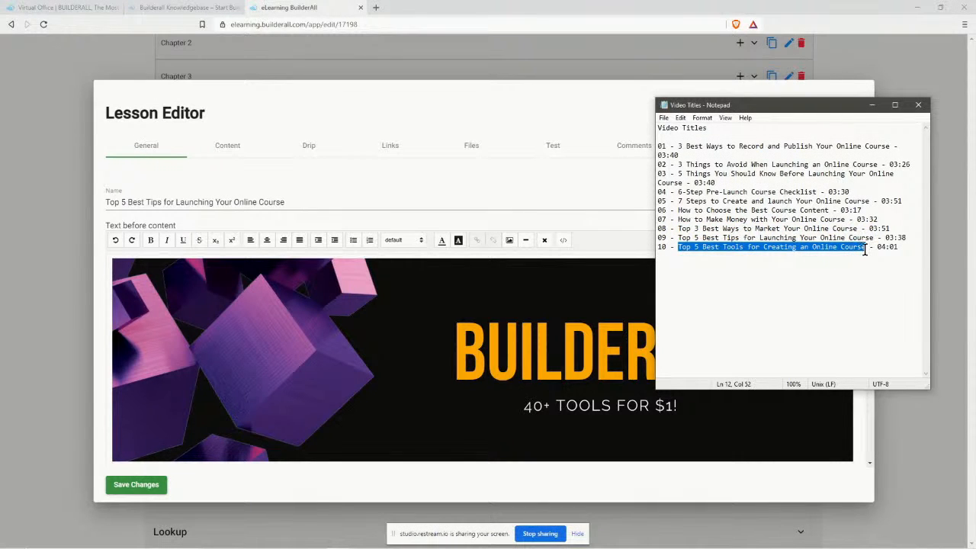
pyautogui.rightClick(853, 249)
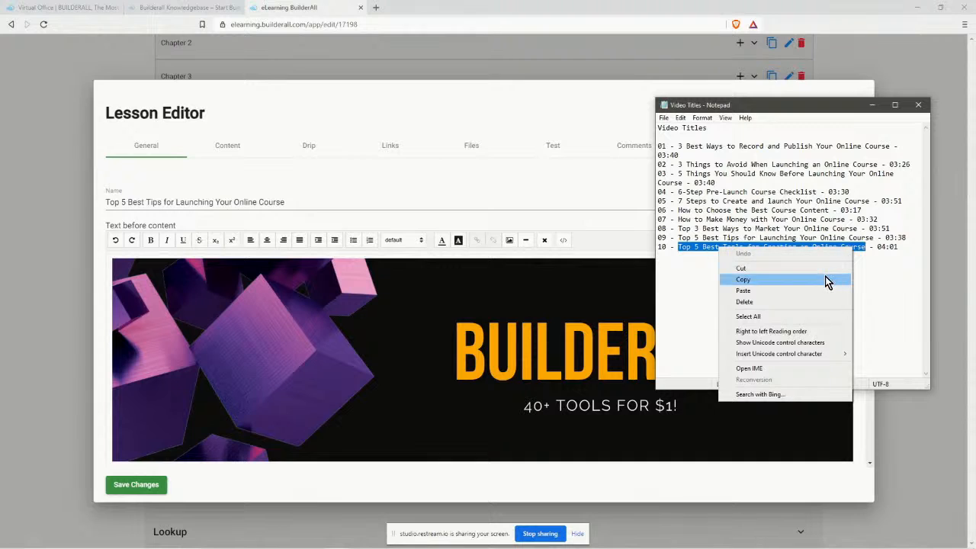
pyautogui.click(826, 279)
pyautogui.moveTo(293, 204); pyautogui.dragTo(105, 202)
pyautogui.hotkey('ctrl', 'v')
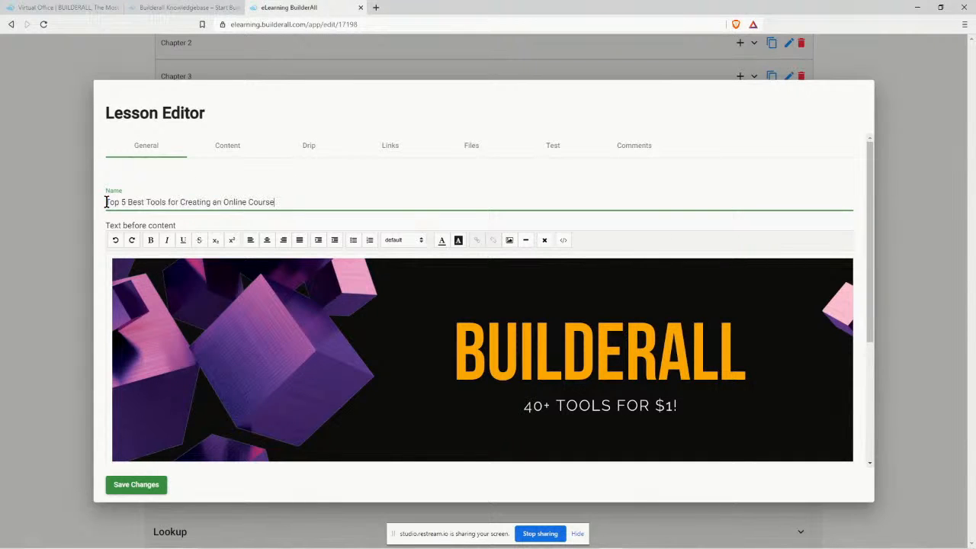
pyautogui.click(227, 147)
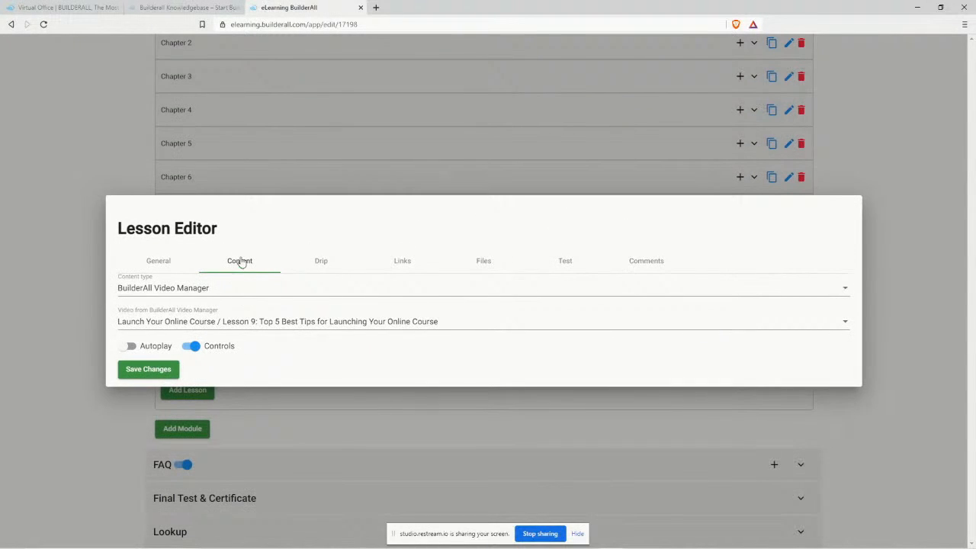
pyautogui.click(254, 322)
pyautogui.click(311, 347)
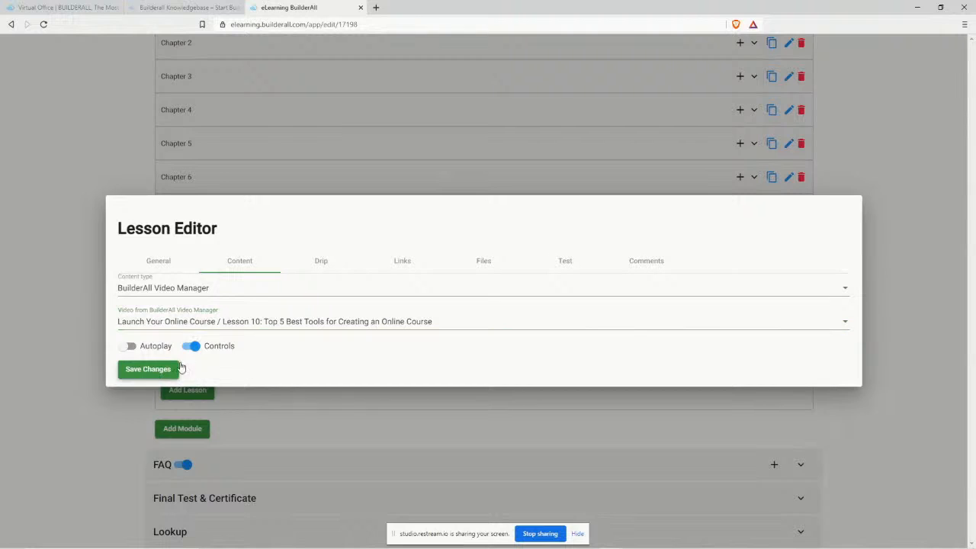
pyautogui.click(176, 369)
# Save the course, open its preview, and view the Chapter 2 lesson.
pyautogui.scroll(3, 923, 328)
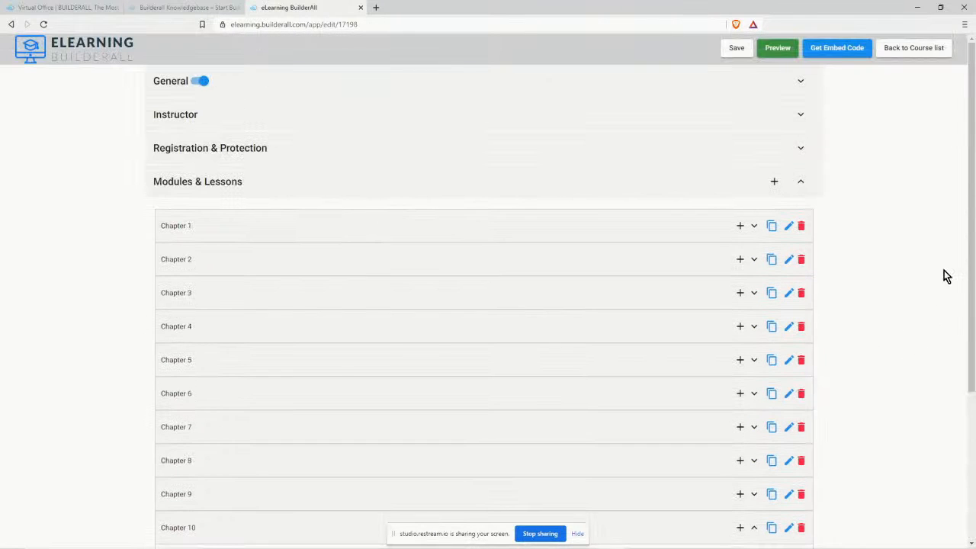
pyautogui.click(738, 48)
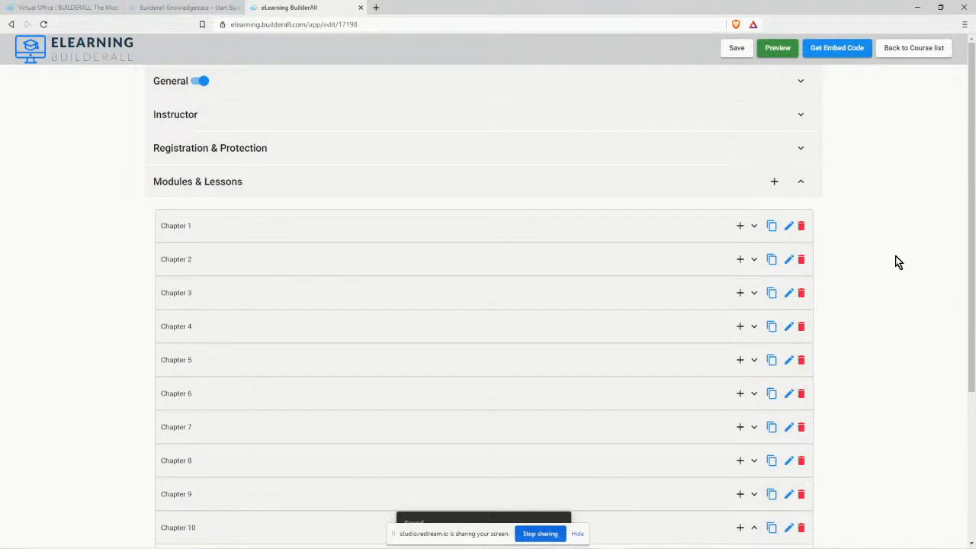
pyautogui.click(776, 48)
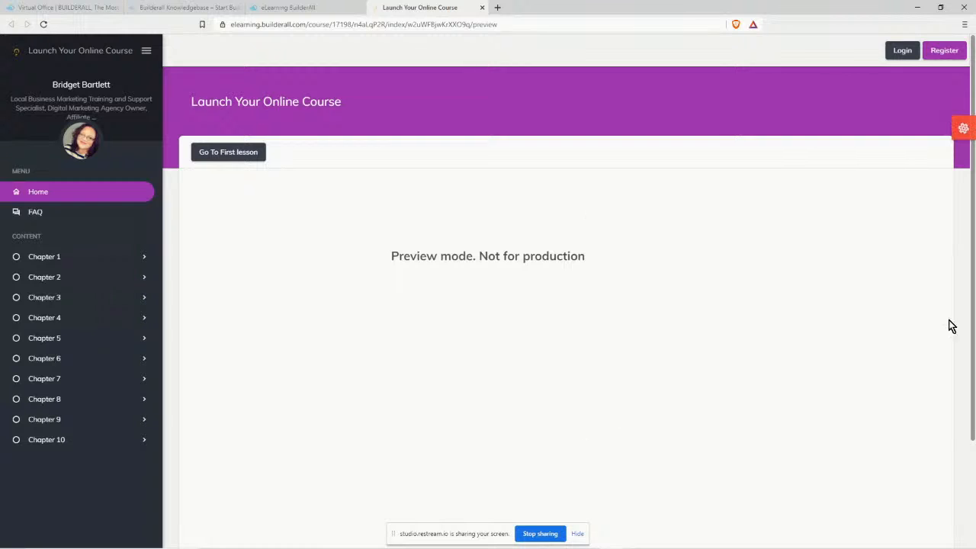
pyautogui.click(61, 259)
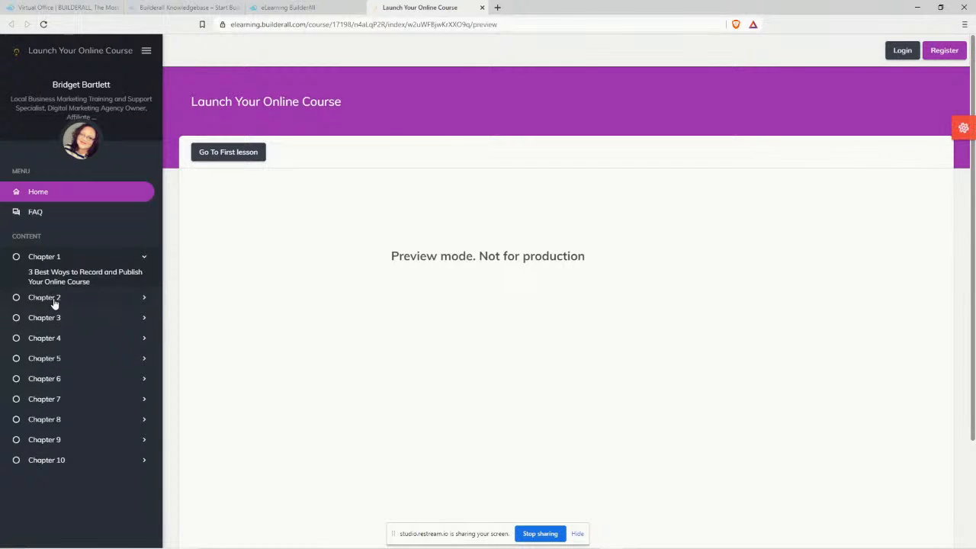
pyautogui.click(54, 299)
pyautogui.click(69, 299)
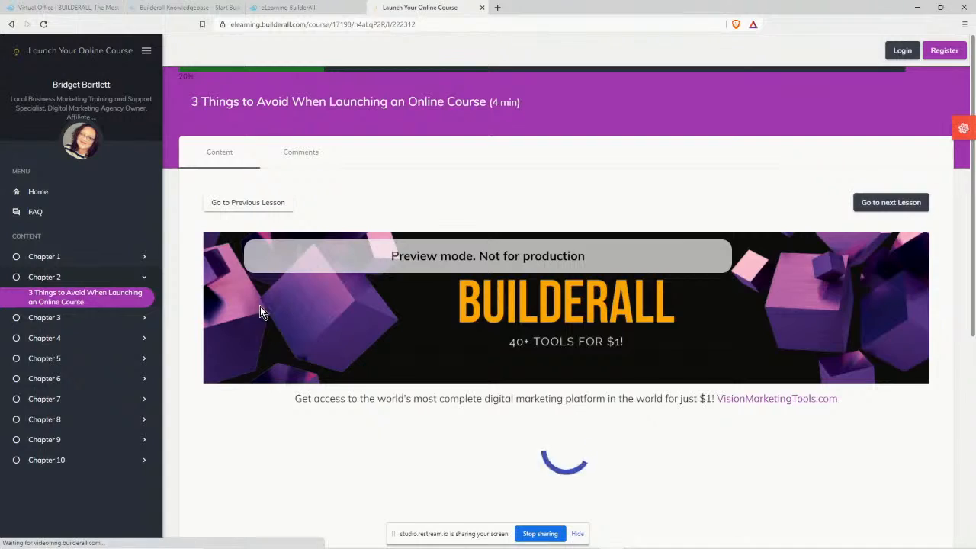
pyautogui.scroll(-5, 260, 308)
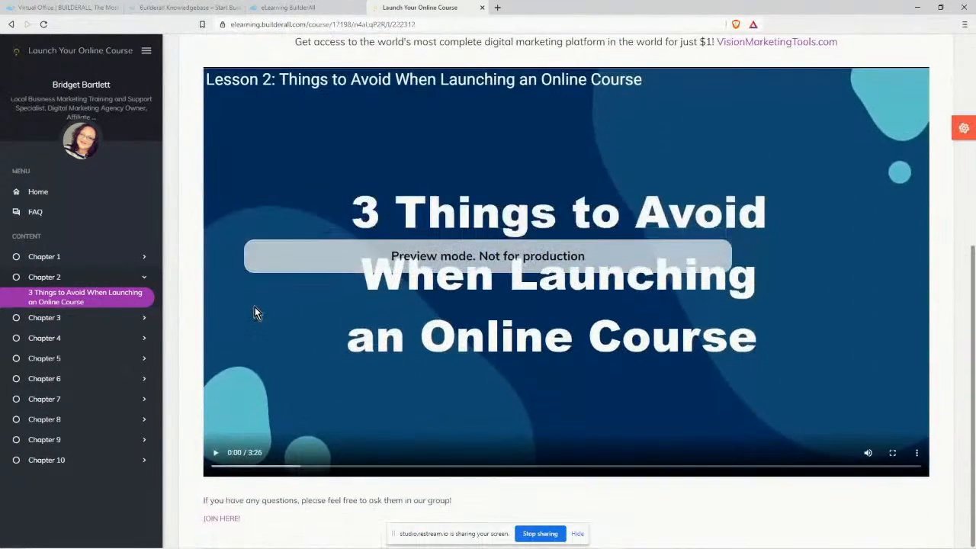
pyautogui.scroll(5, 254, 313)
# Open the Chapter 3 lesson in the preview and watch its video play.
pyautogui.click(98, 318)
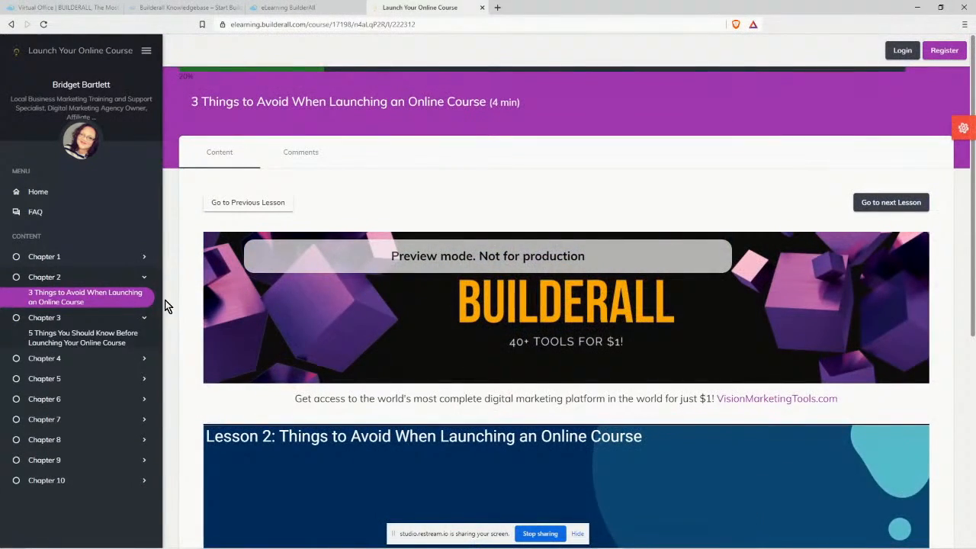
pyautogui.click(119, 337)
pyautogui.scroll(-4, 396, 385)
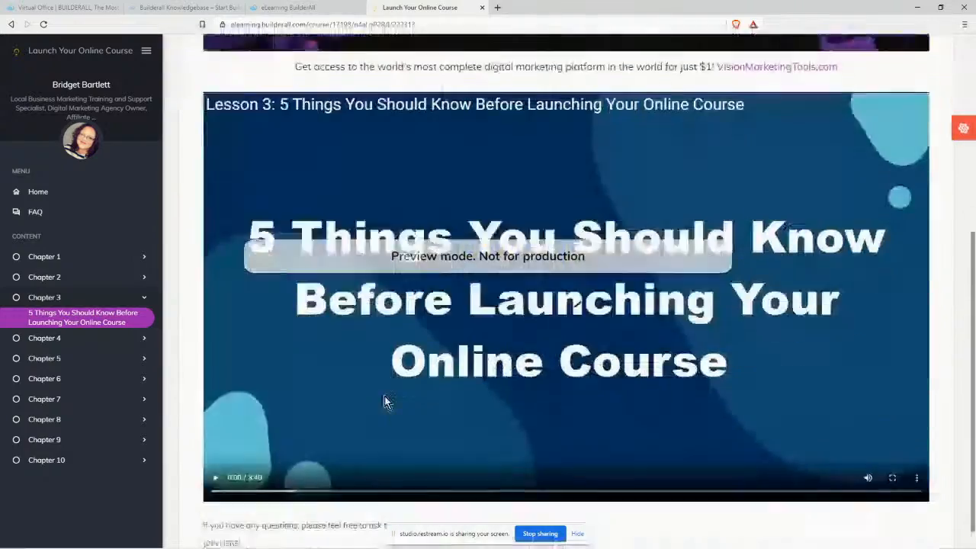
pyautogui.scroll(5, 404, 385)
pyautogui.scroll(-3, 385, 372)
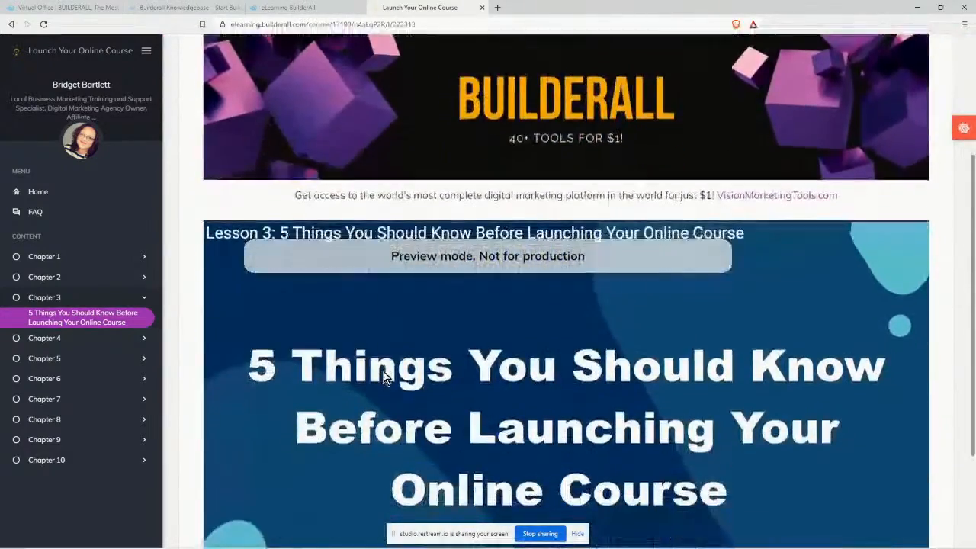
pyautogui.scroll(-2, 384, 371)
pyautogui.scroll(5, 569, 385)
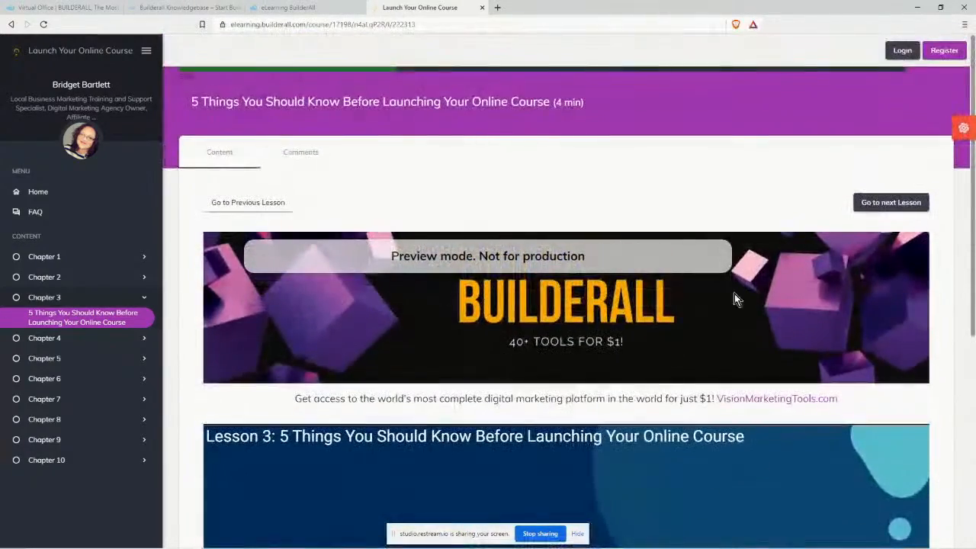
pyautogui.scroll(-2, 577, 417)
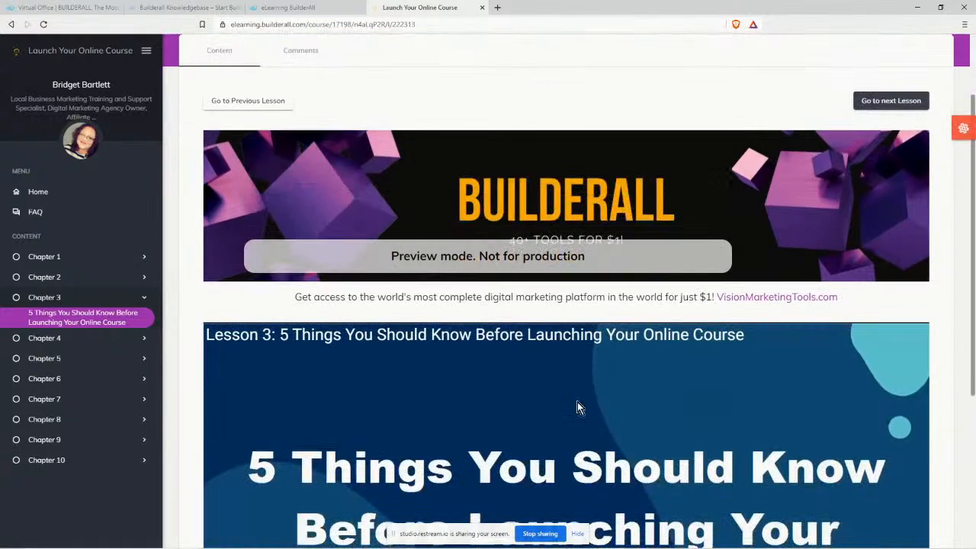
pyautogui.scroll(-2, 658, 426)
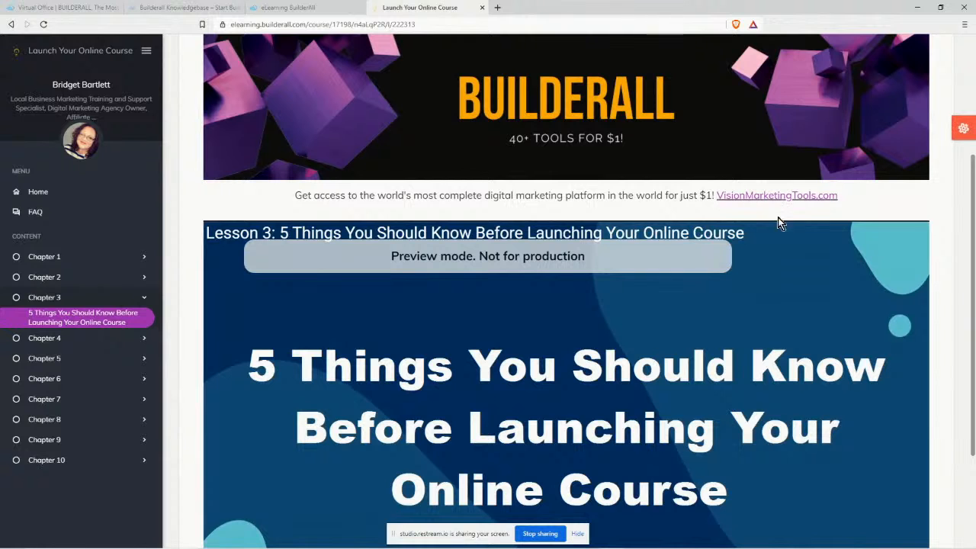
pyautogui.scroll(-1, 657, 384)
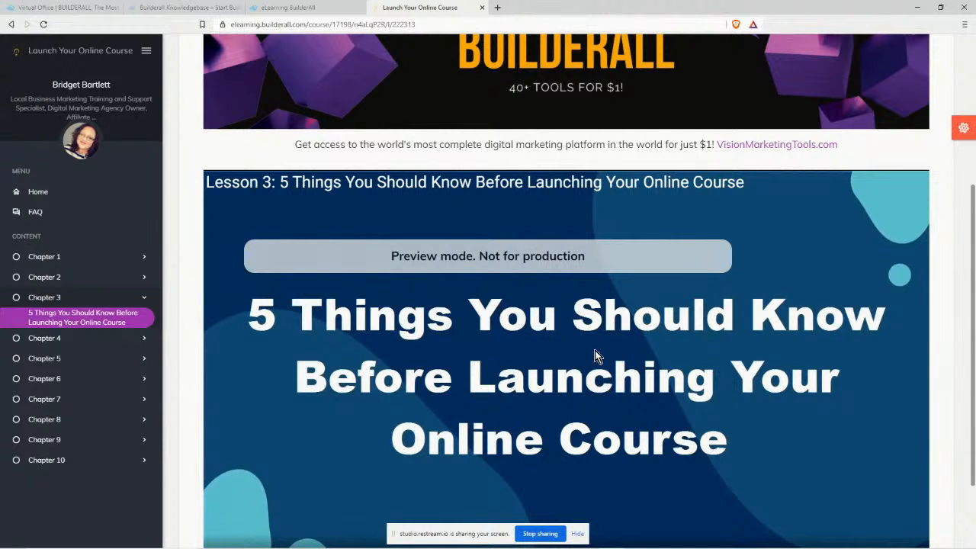
pyautogui.scroll(1, 333, 348)
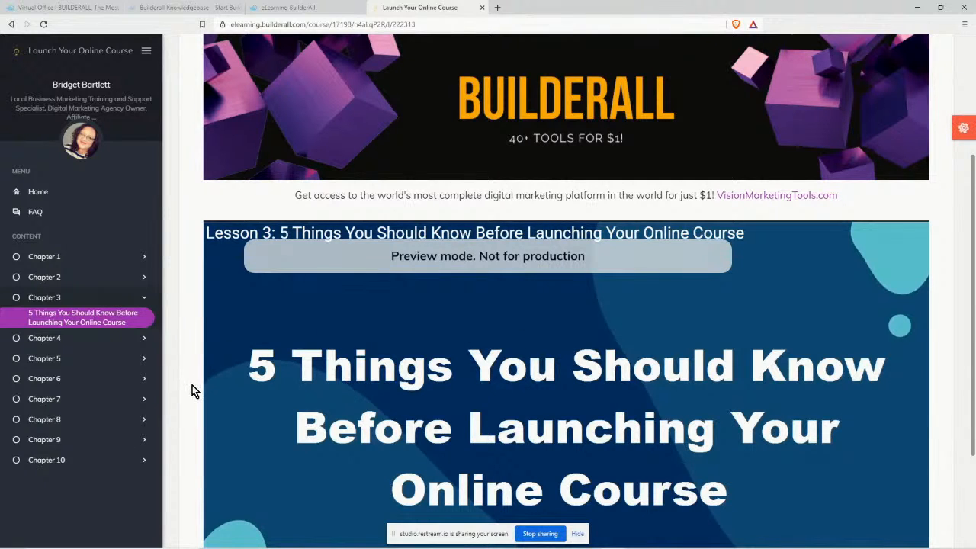
pyautogui.scroll(-1, 194, 389)
pyautogui.scroll(4, 645, 308)
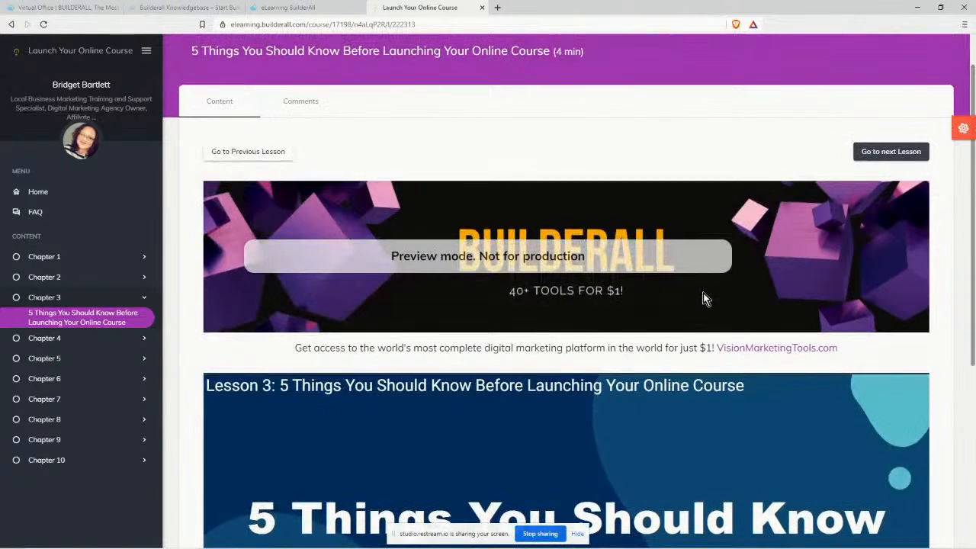
pyautogui.scroll(-3, 574, 284)
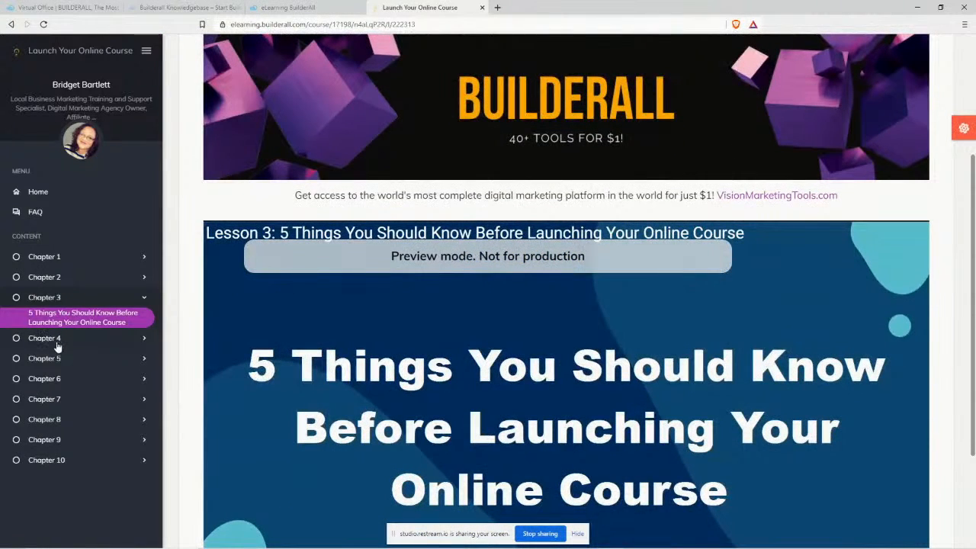
# Preview the Chapter 4–6 lessons, including the 6-Step Pre-Launch Course Checklist and How to Choose the Best Course Content.
pyautogui.click(59, 341)
pyautogui.click(80, 358)
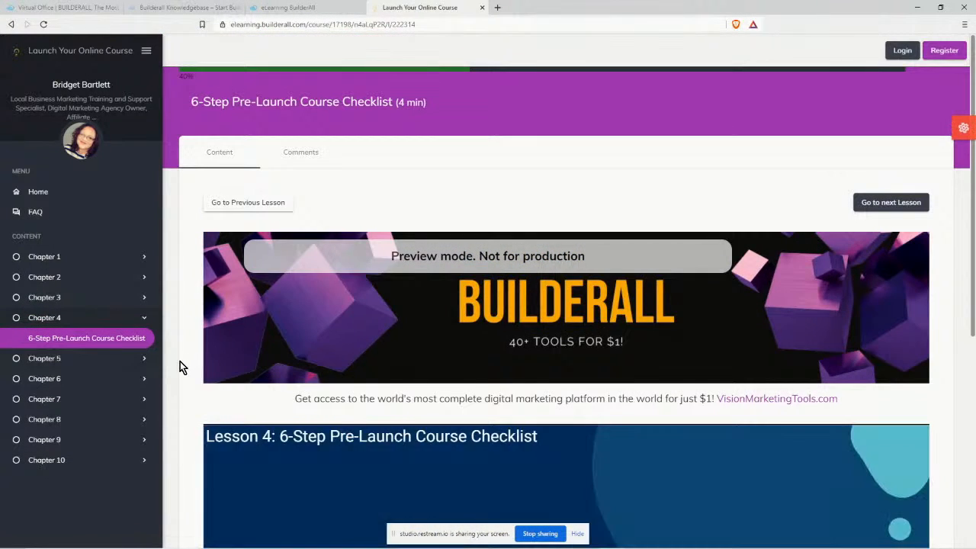
pyautogui.scroll(-3, 179, 366)
pyautogui.click(100, 358)
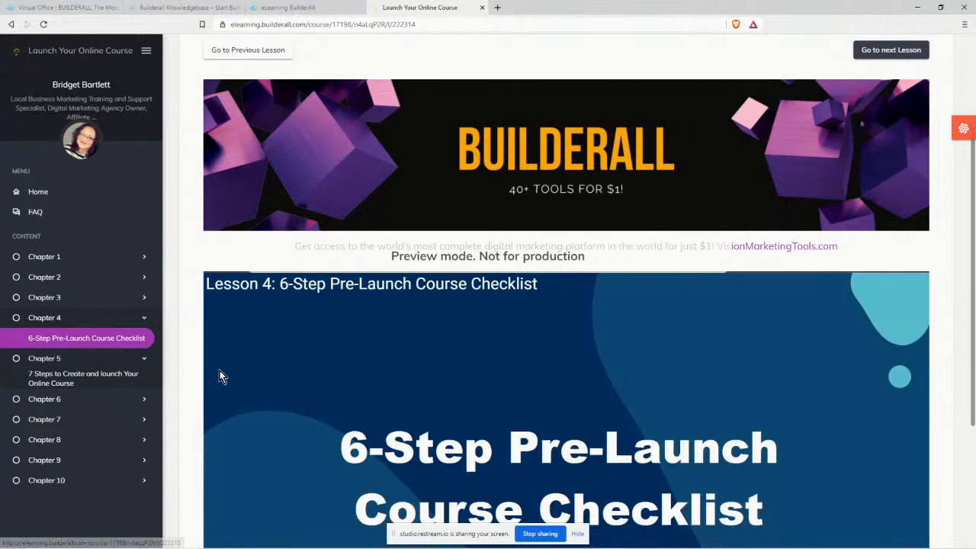
pyautogui.scroll(-1, 186, 384)
pyautogui.scroll(-2, 185, 384)
pyautogui.click(126, 399)
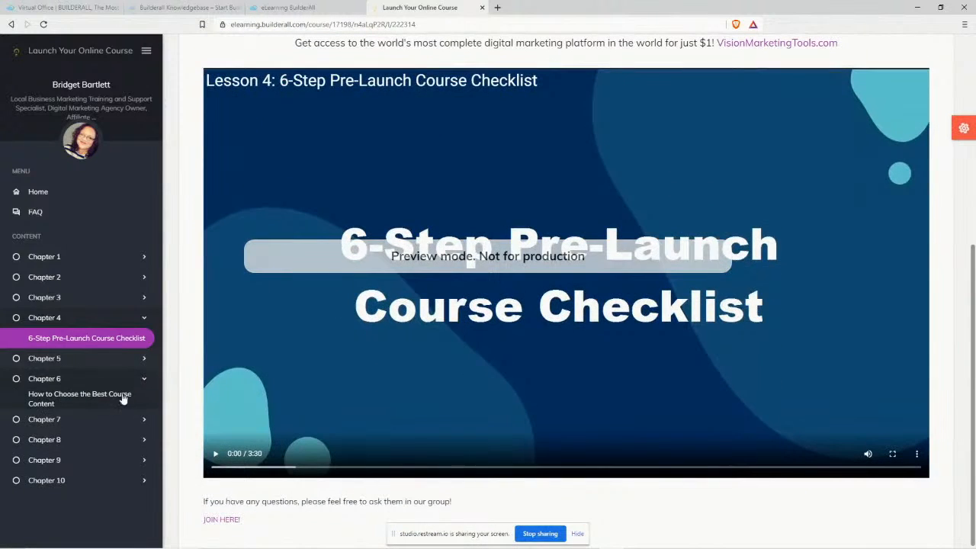
pyautogui.click(125, 398)
# Preview the Chapter 7–9 lessons (How to Make Money, Top 3 Best Ways to Market, Top 5 Best Tips), then return Home.
pyautogui.click(115, 402)
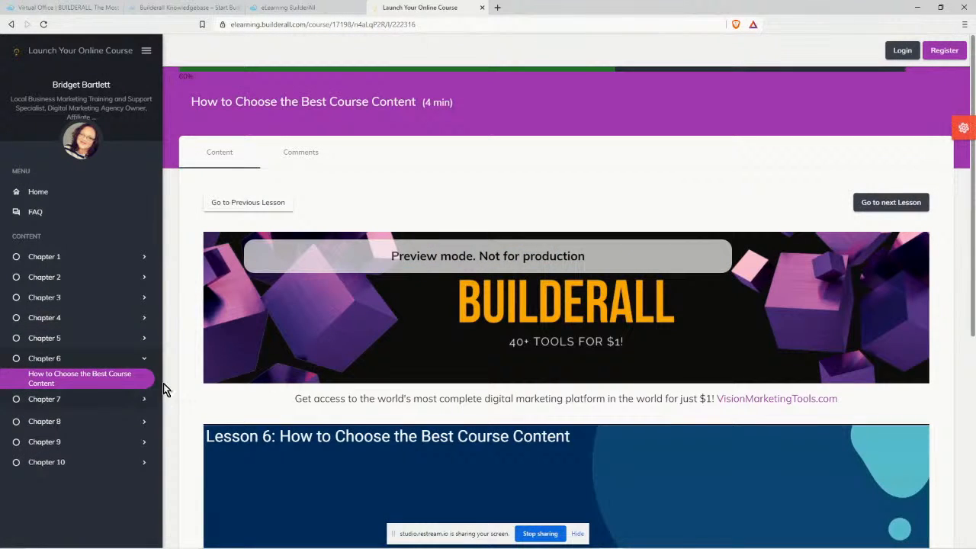
pyautogui.click(90, 420)
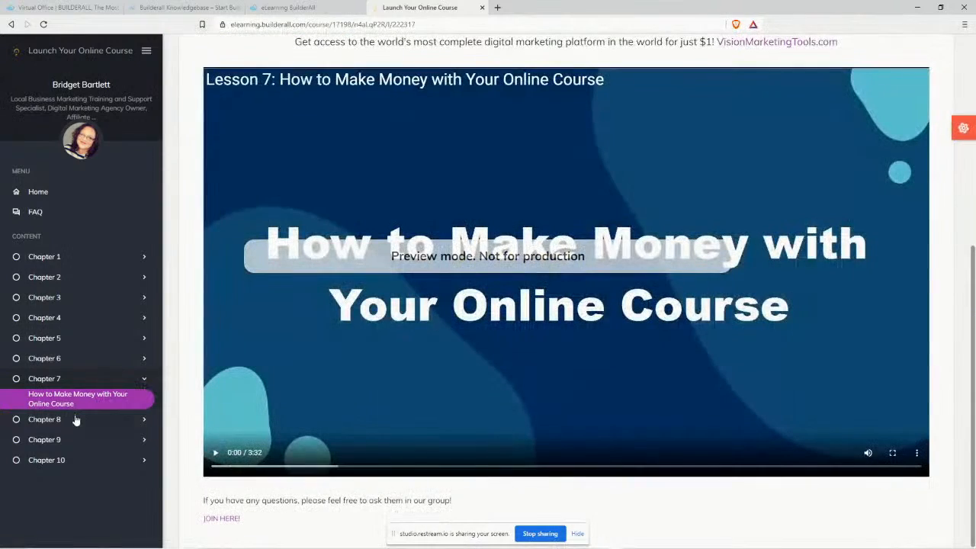
pyautogui.click(93, 419)
pyautogui.click(109, 440)
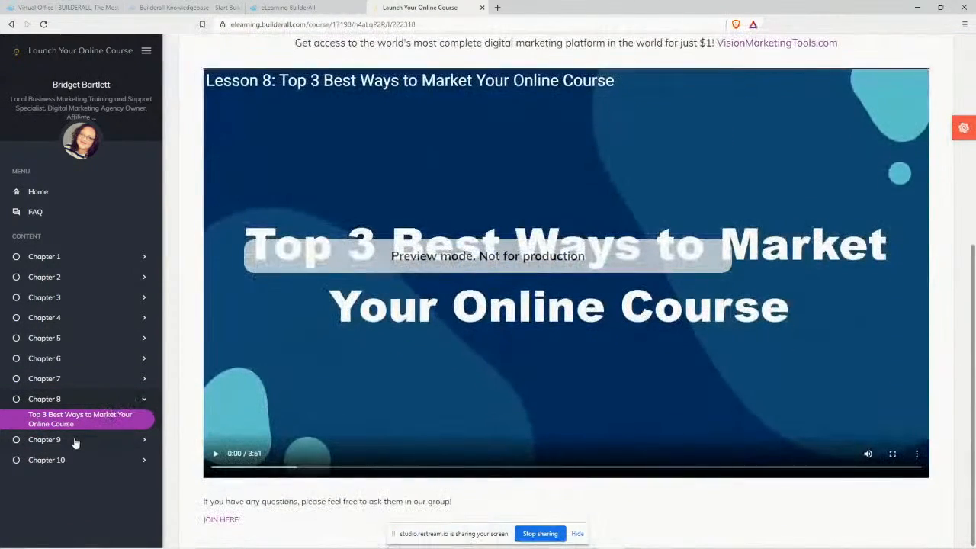
pyautogui.click(83, 440)
pyautogui.click(137, 458)
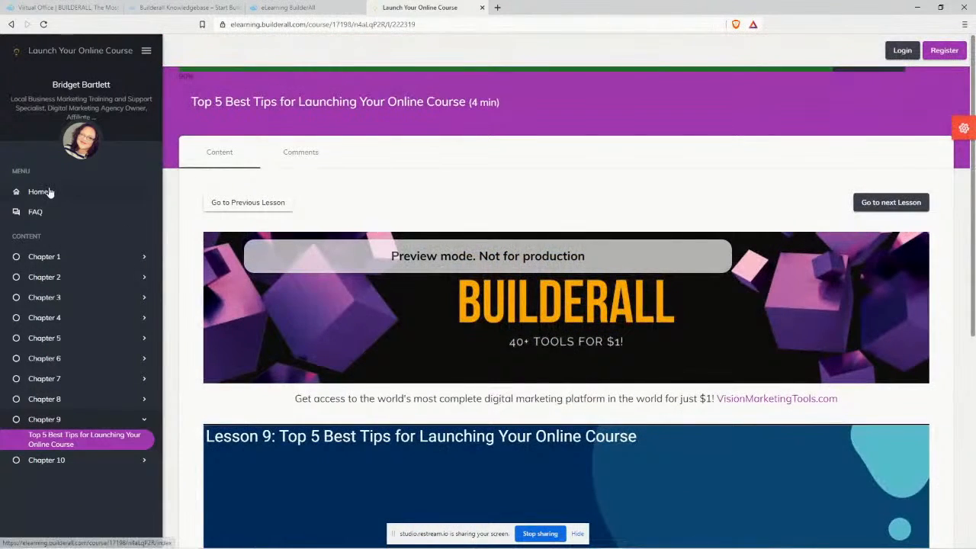
pyautogui.click(42, 191)
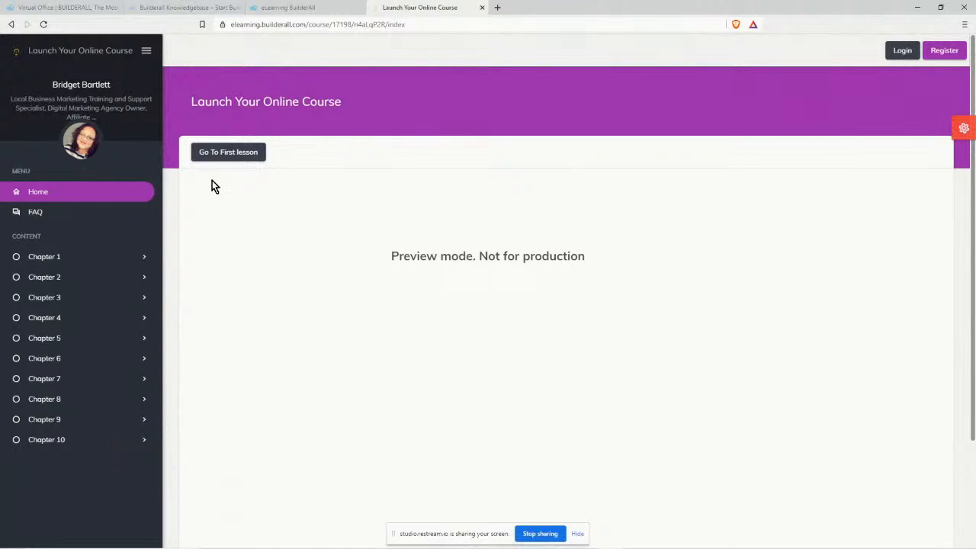
# Bring up the course's Get Embed Code dialog in the editor and copy its direct link.
pyautogui.click(294, 7)
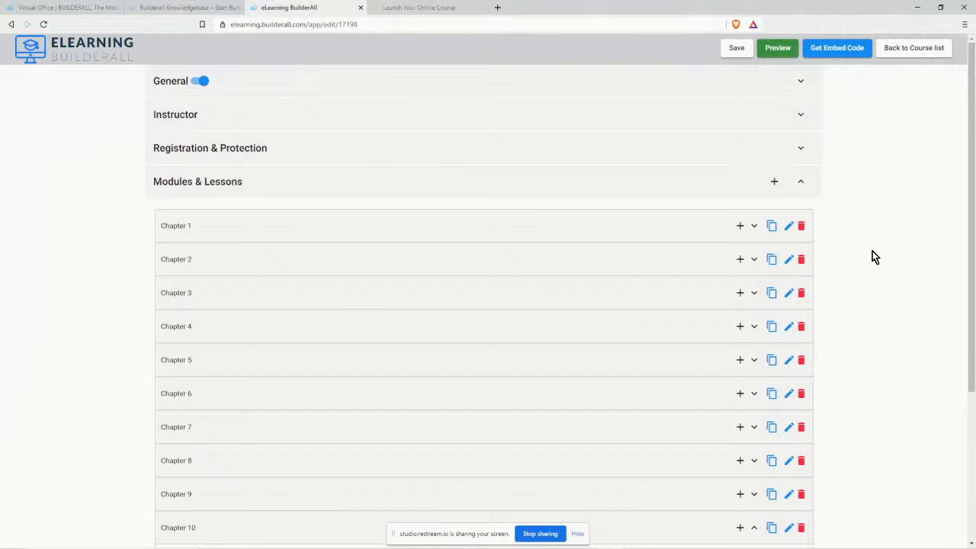
pyautogui.click(833, 51)
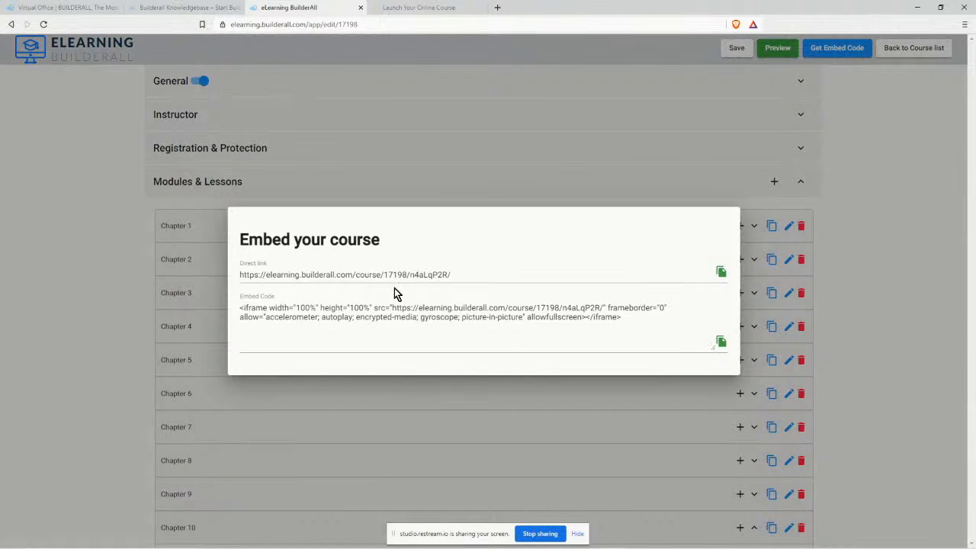
pyautogui.click(722, 272)
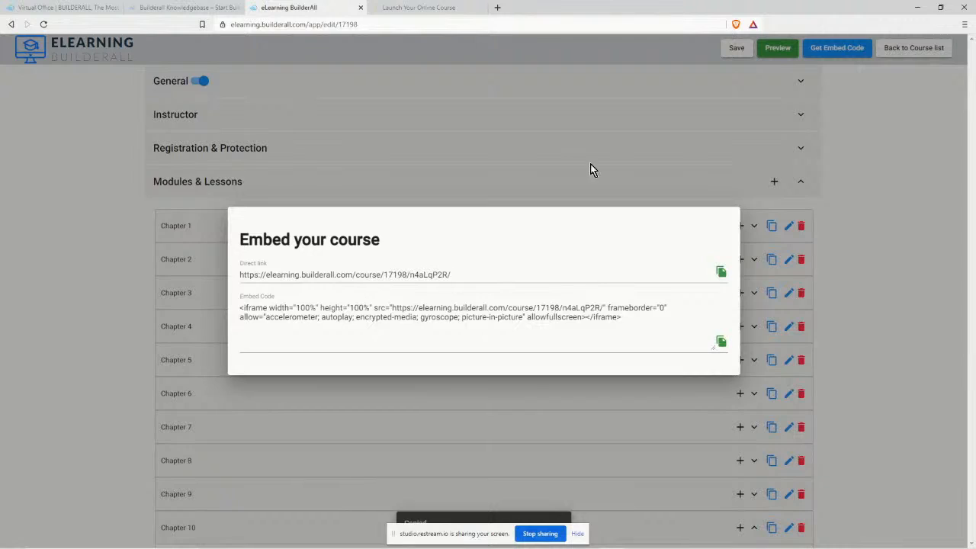
pyautogui.click(497, 7)
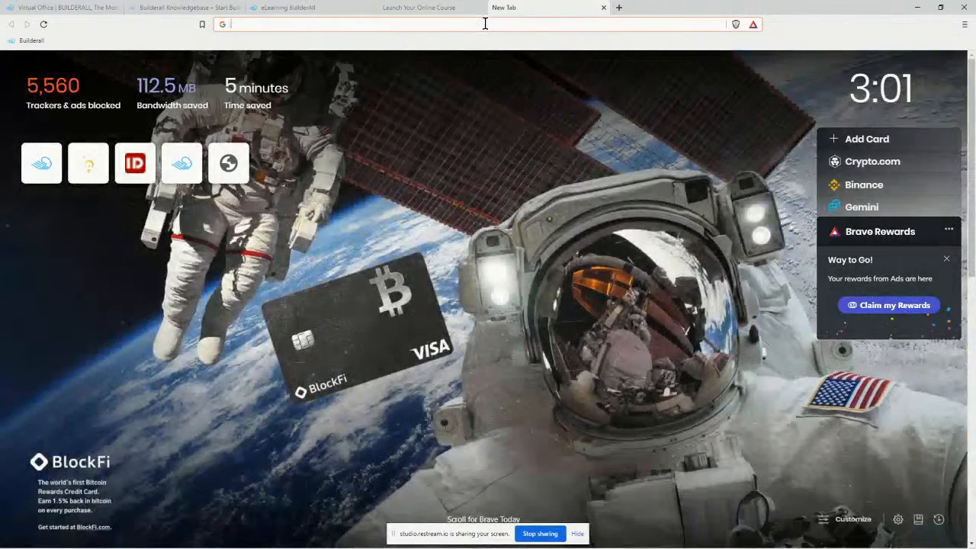
# Load the copied course link in a new tab and test access to Chapter 1's lesson.
pyautogui.hotkey('ctrl', 'v')
pyautogui.press('Return')
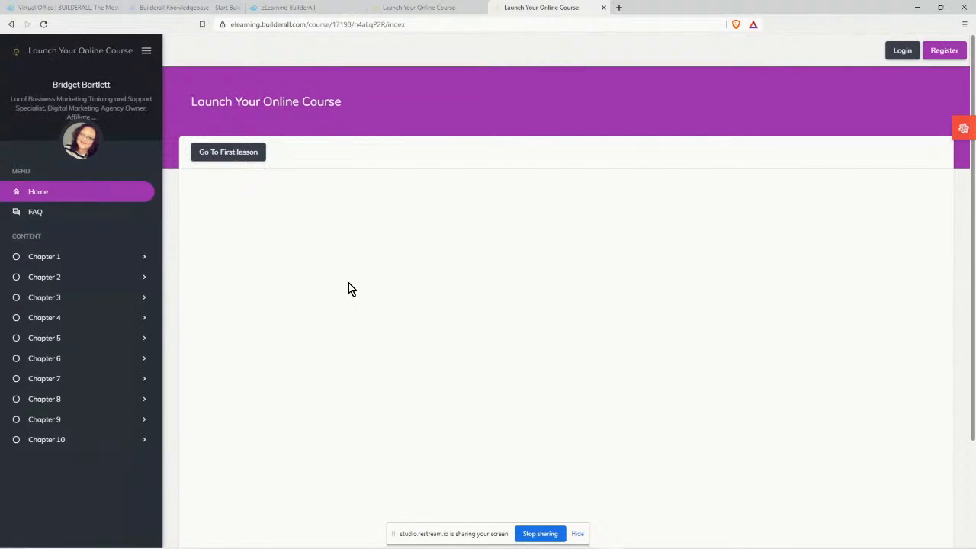
pyautogui.click(35, 257)
pyautogui.click(61, 285)
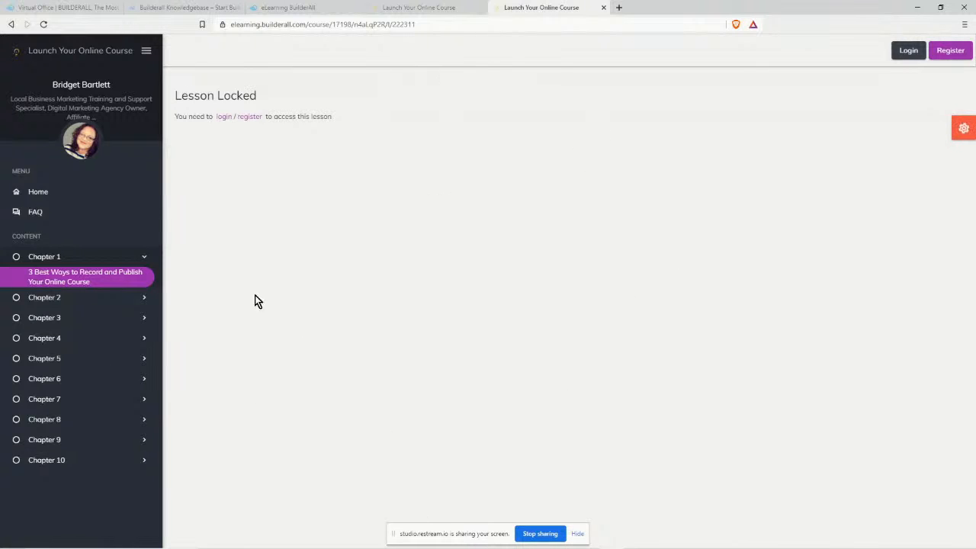
# Close the extra course tab and select the entire iframe embed code in the editor's dialog.
pyautogui.click(431, 7)
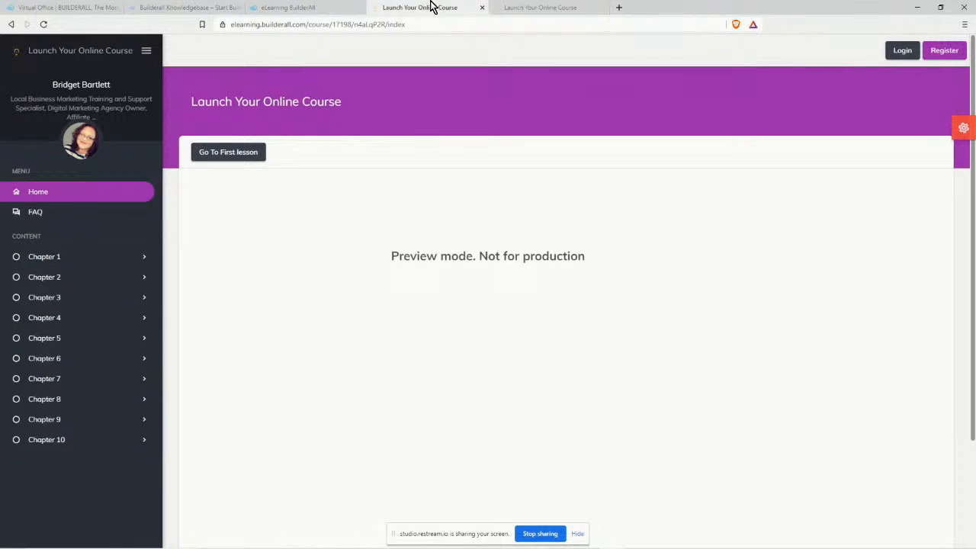
pyautogui.click(603, 8)
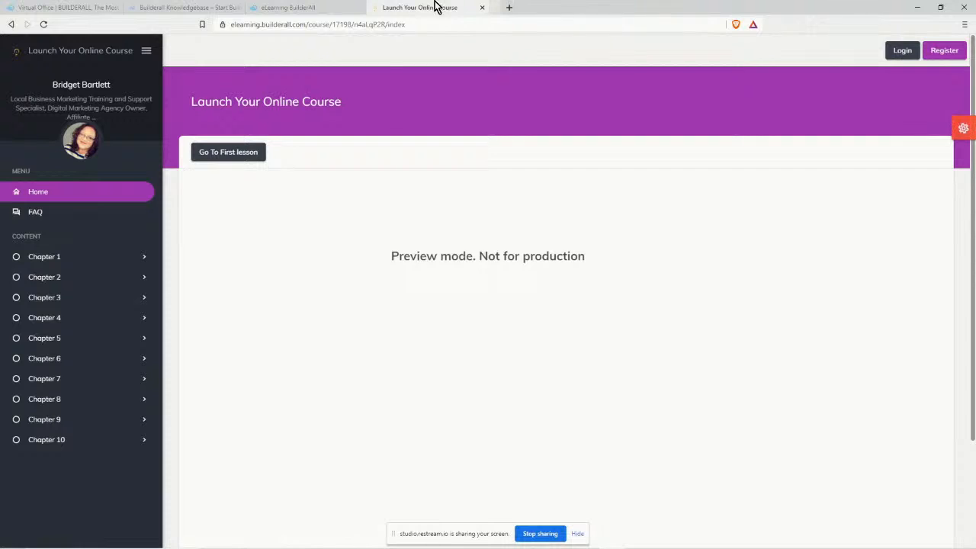
pyautogui.click(309, 7)
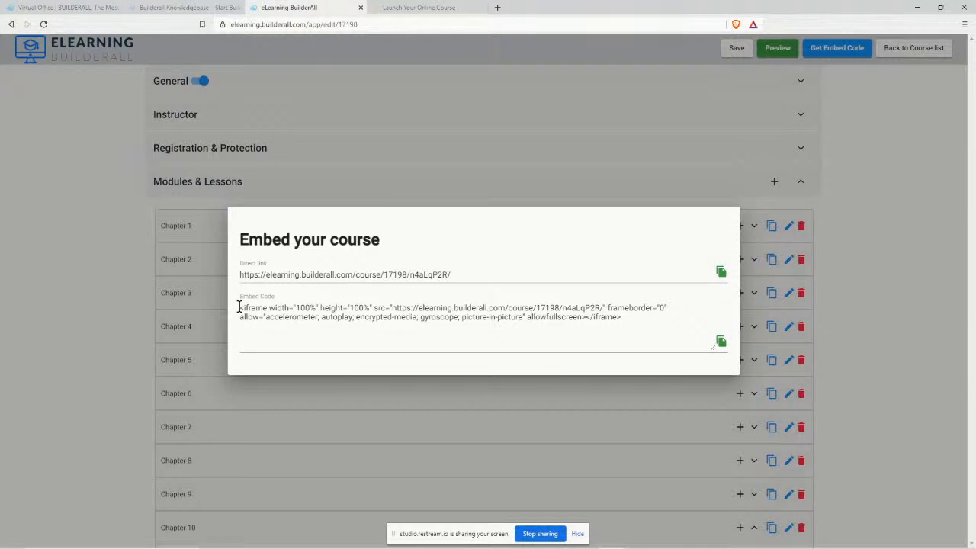
pyautogui.moveTo(238, 307); pyautogui.dragTo(668, 348)
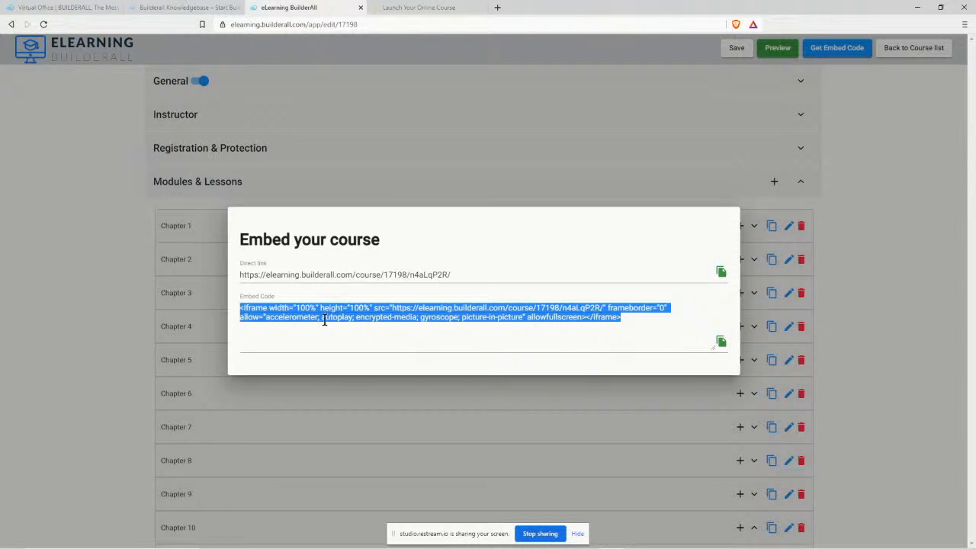